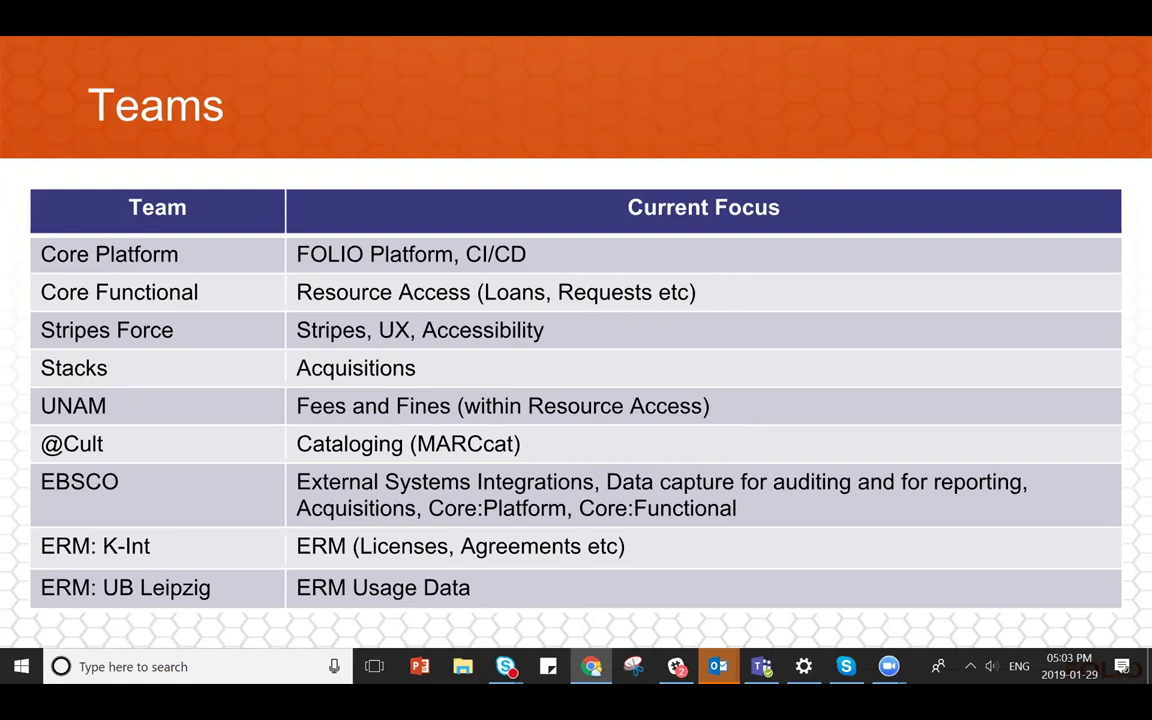
key(Right)
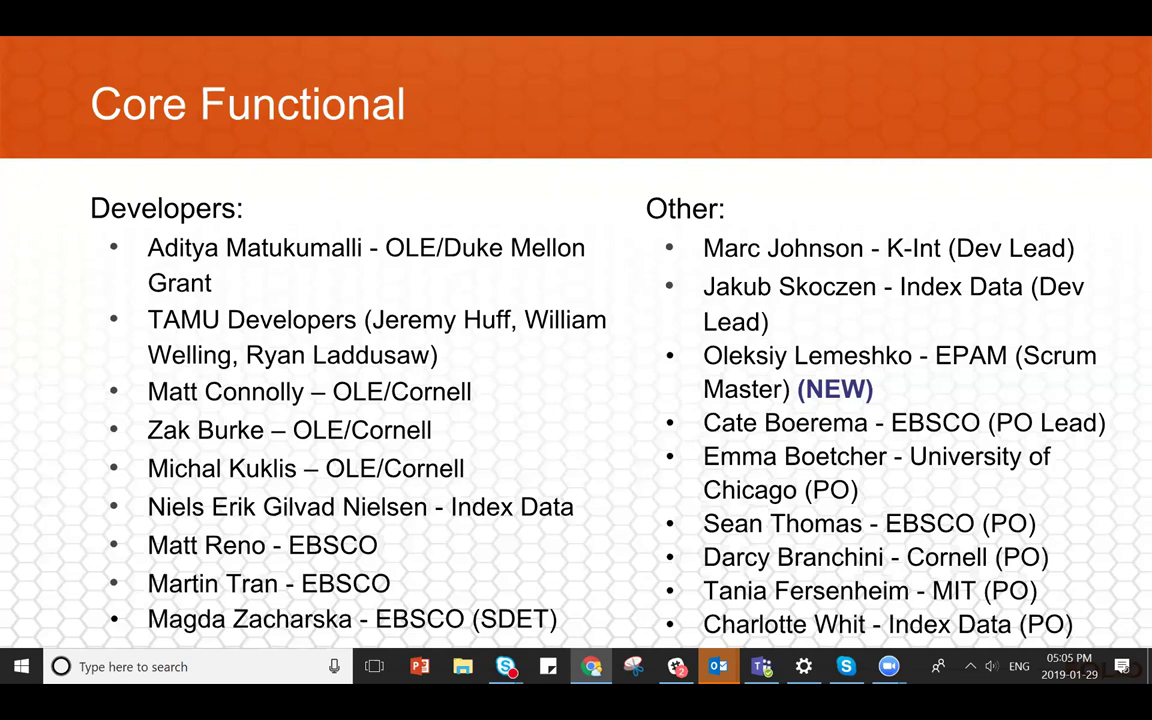
key(Right)
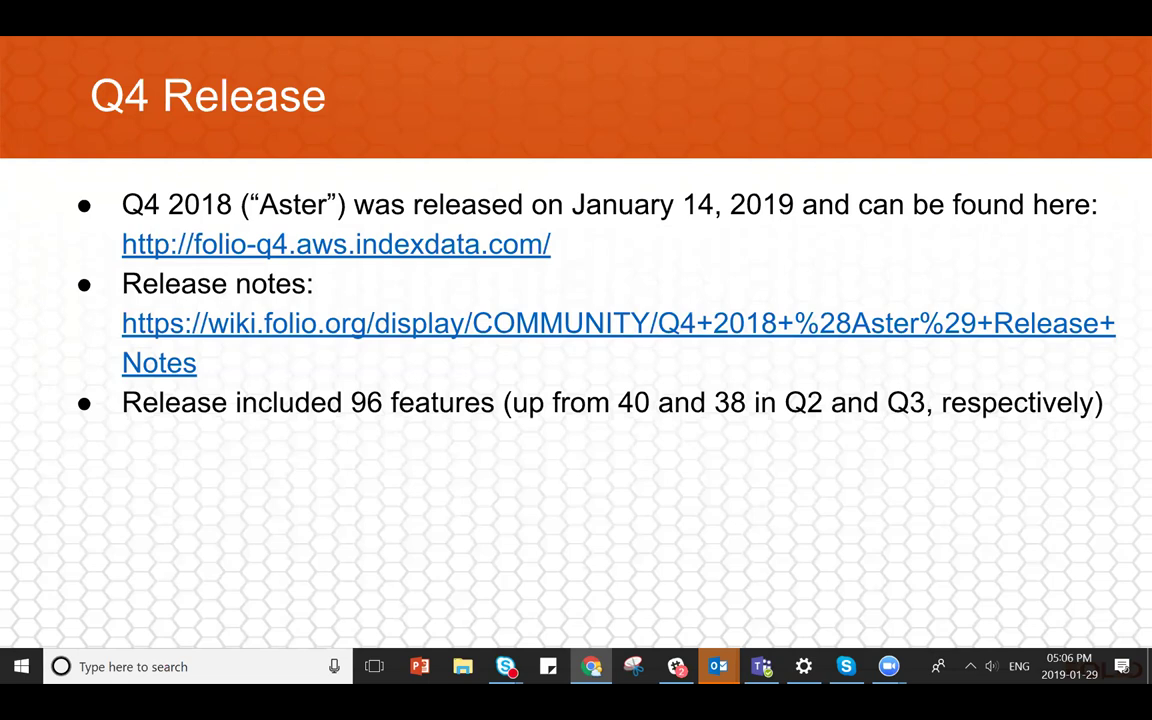
key(Right)
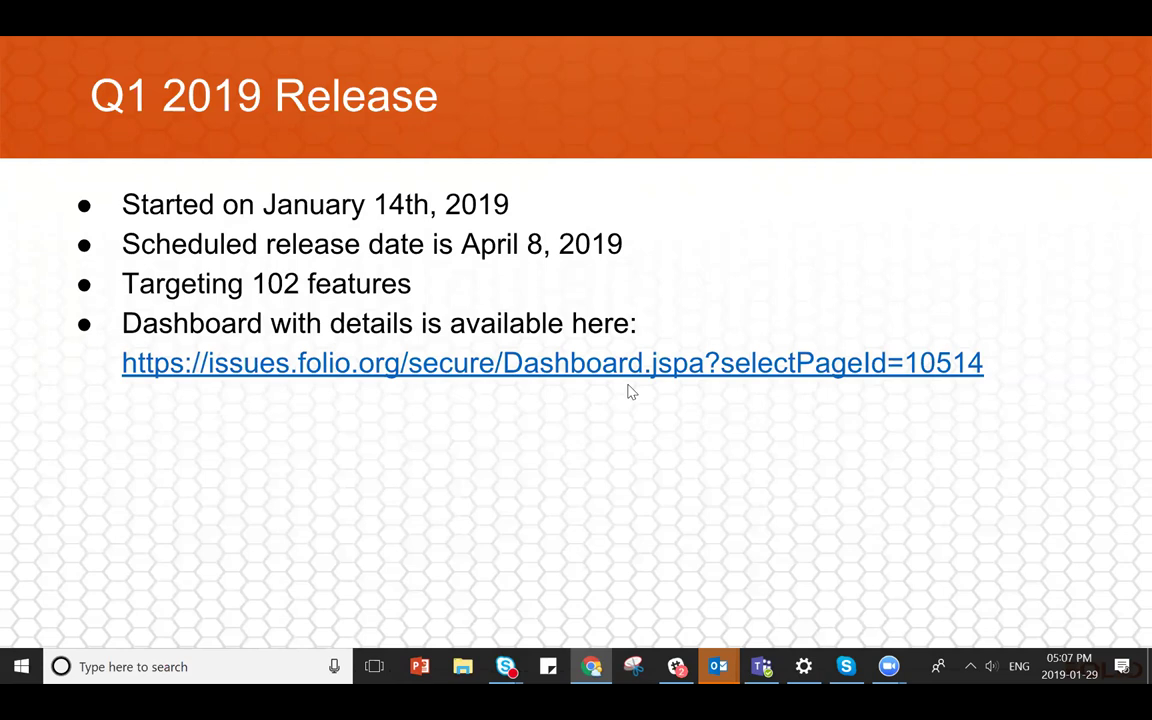
key(Right)
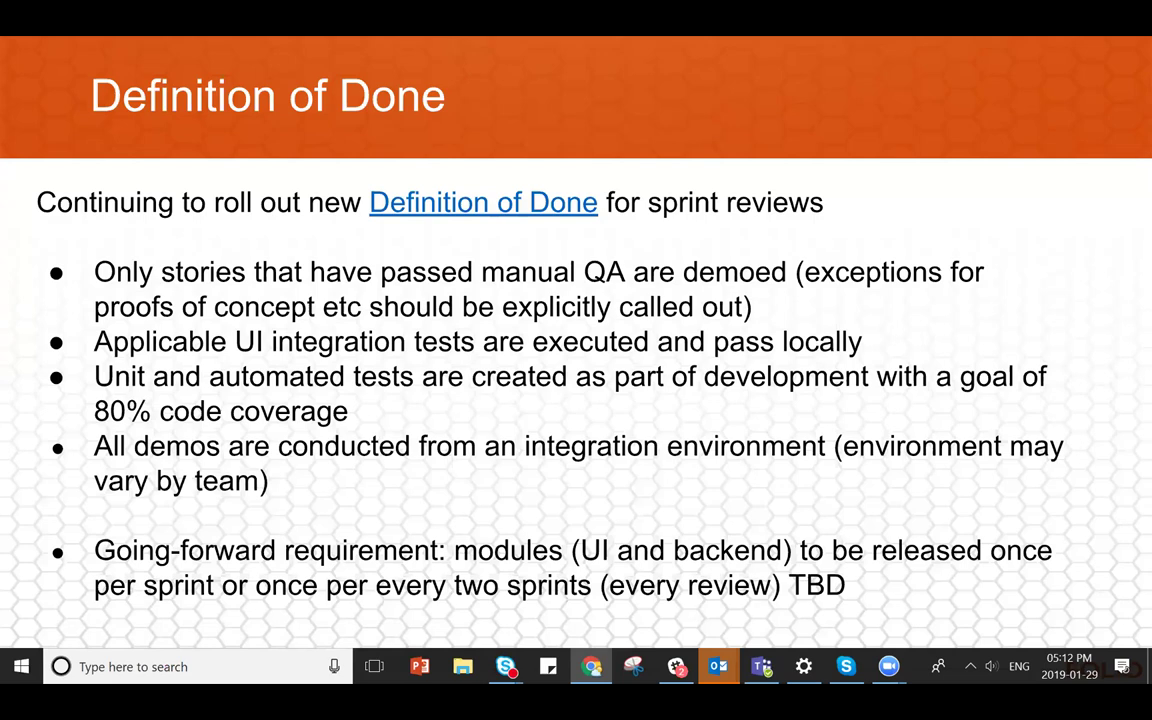
key(Right)
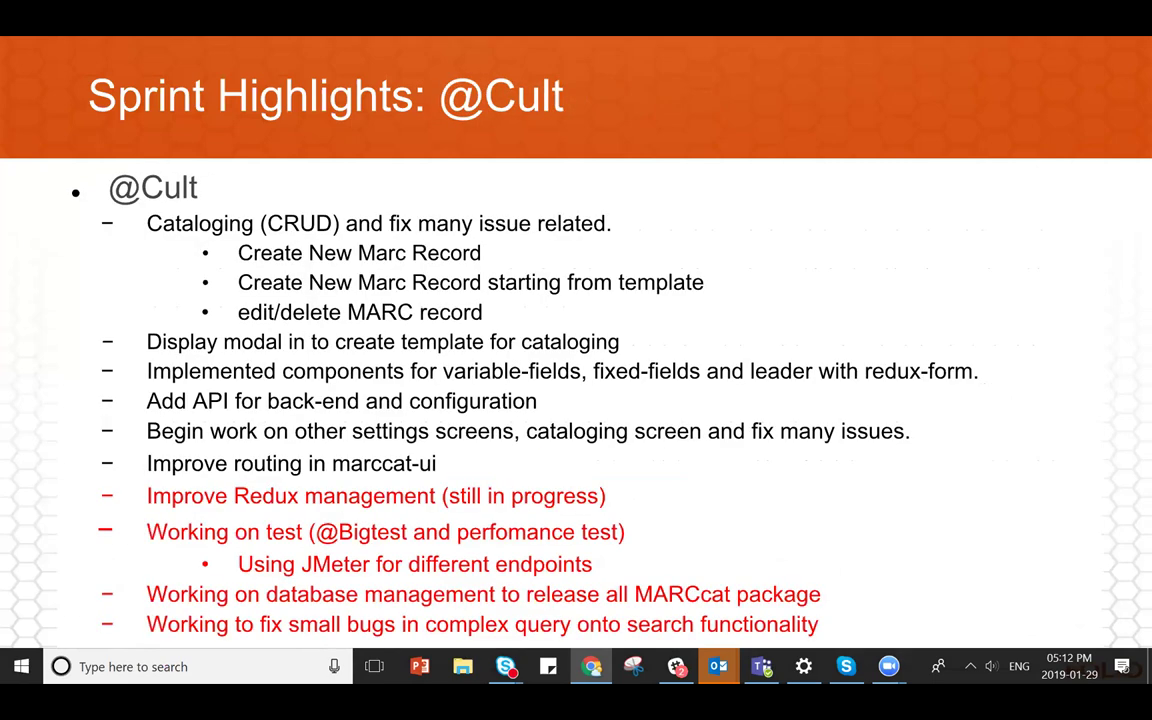
key(Right)
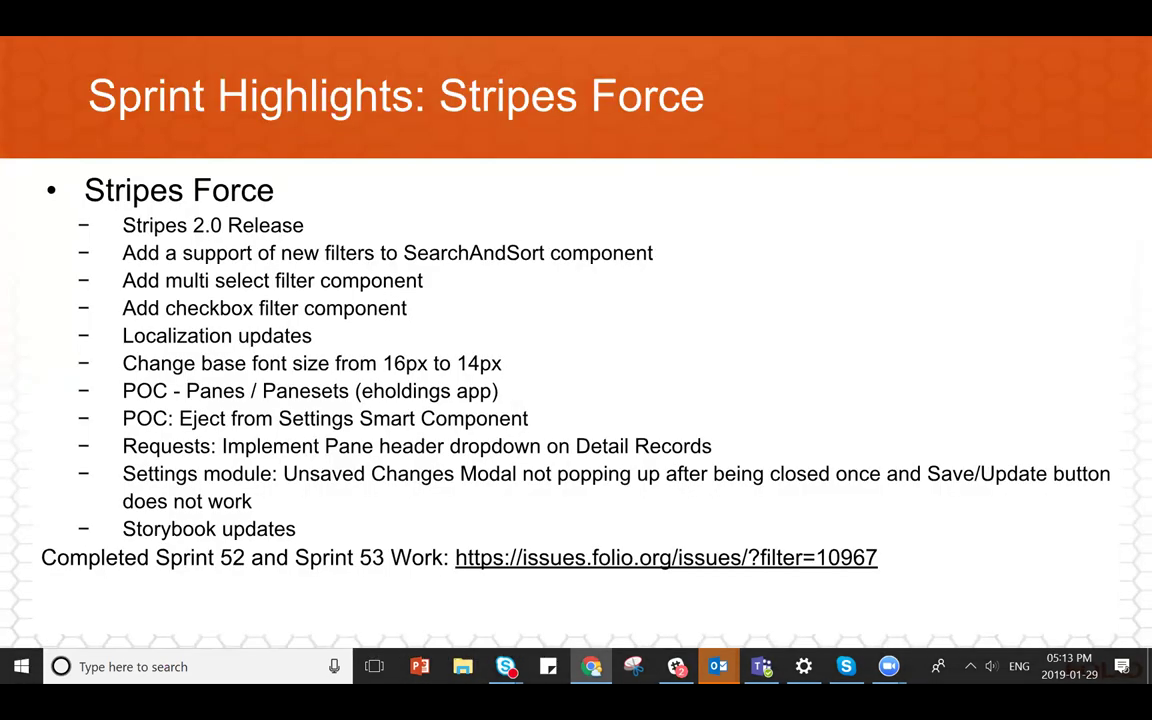
key(Right)
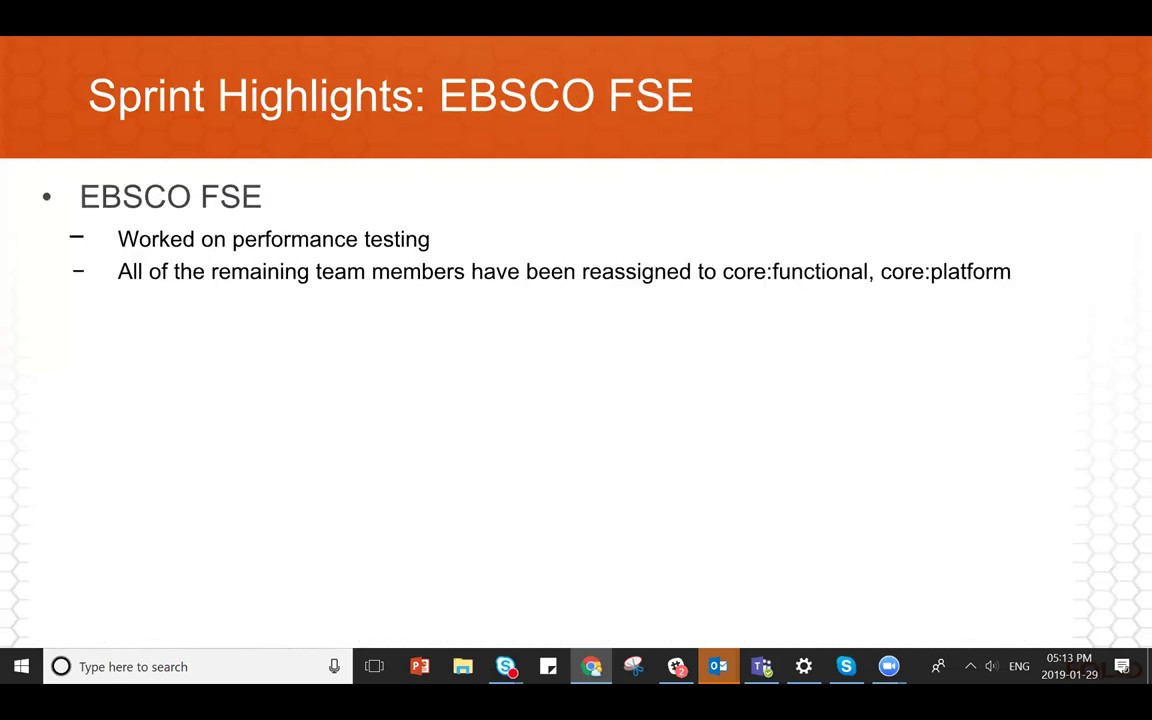
key(Right)
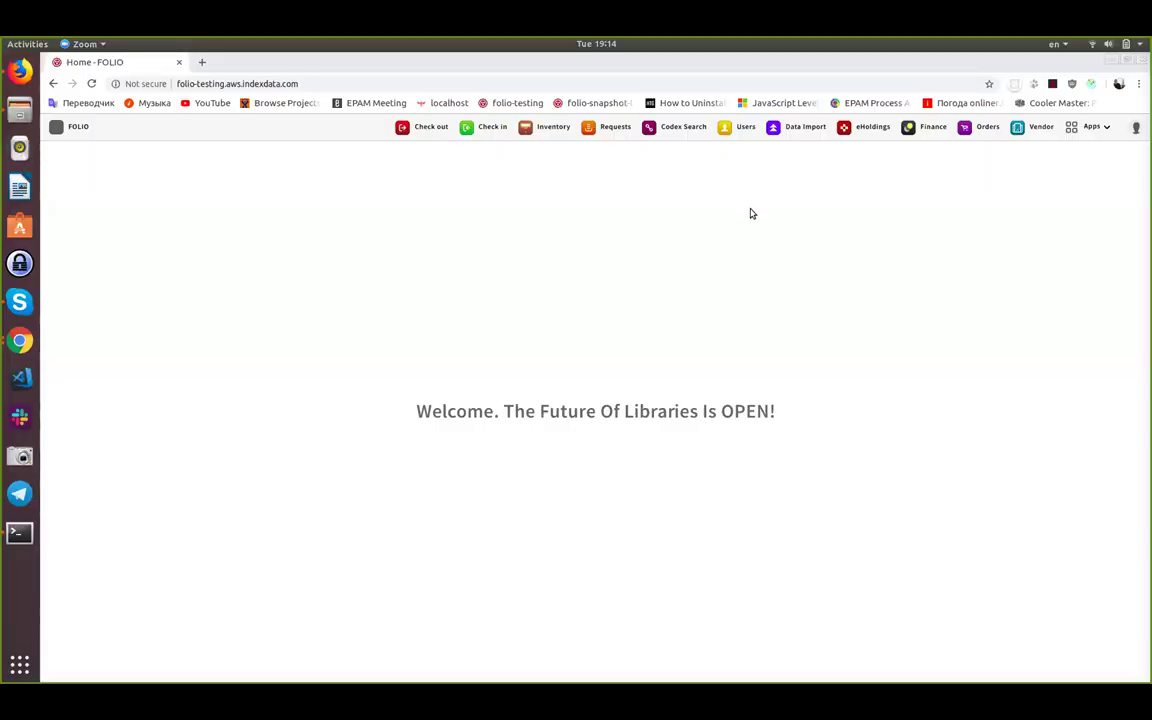
click(337, 427)
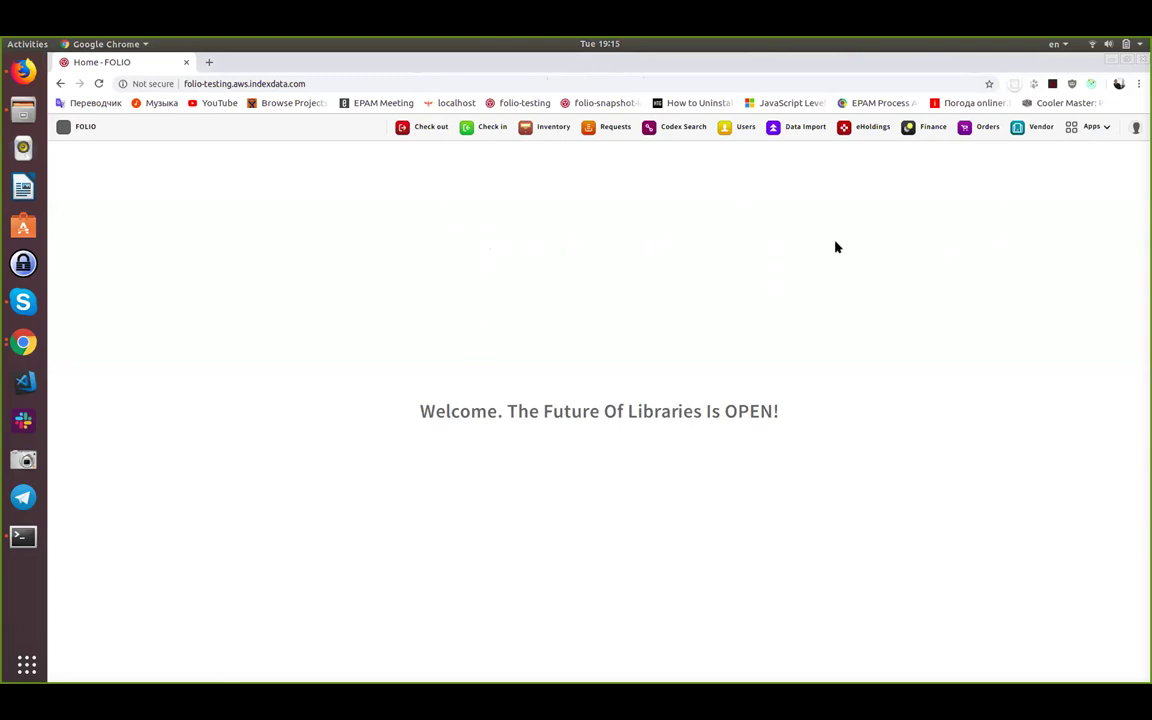
Open the Orders settings and view the Purchase Order Lines Limit
click(1077, 130)
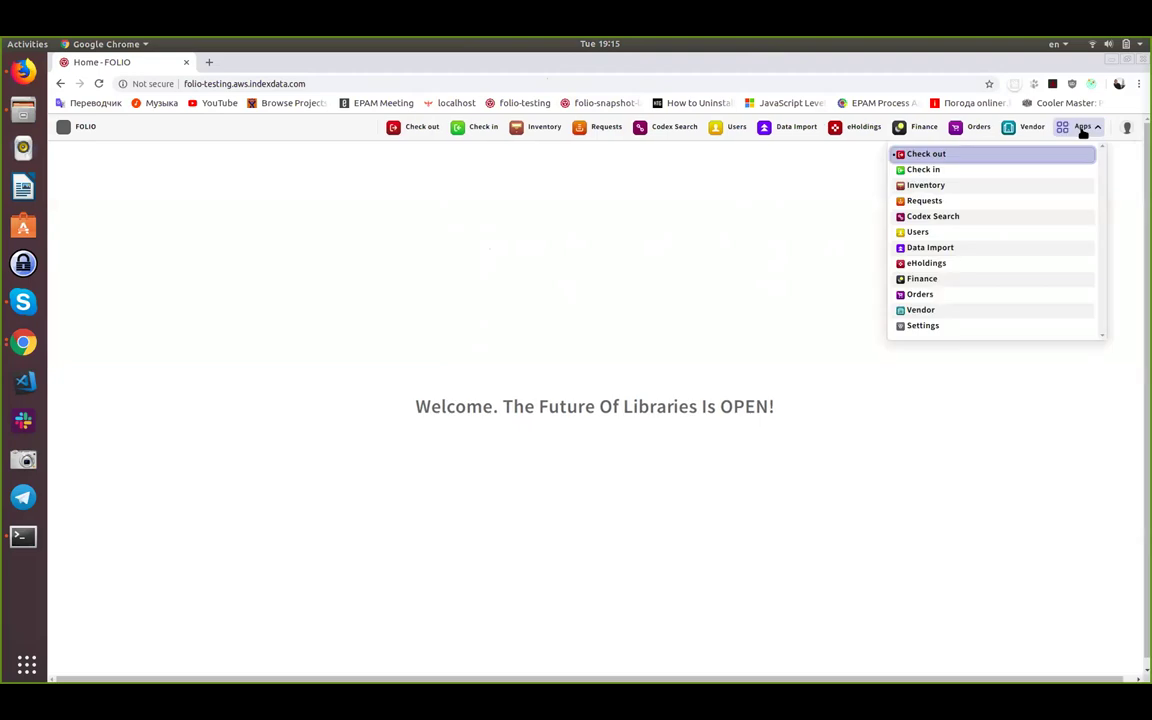
click(946, 328)
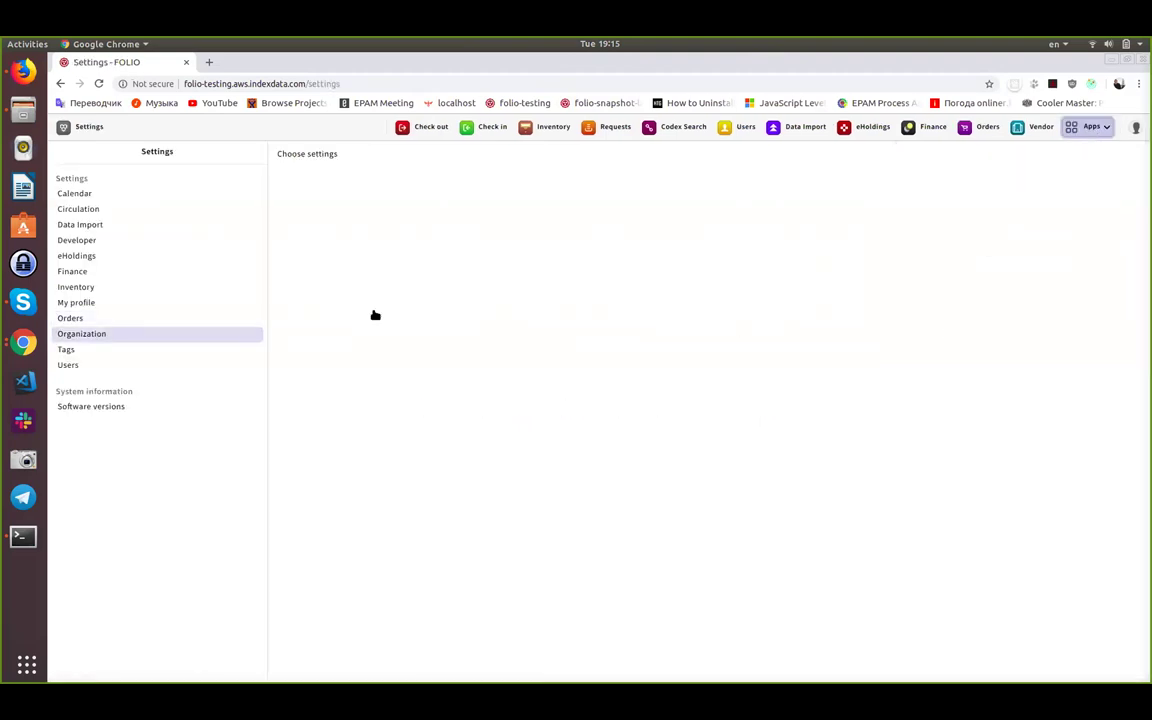
click(138, 318)
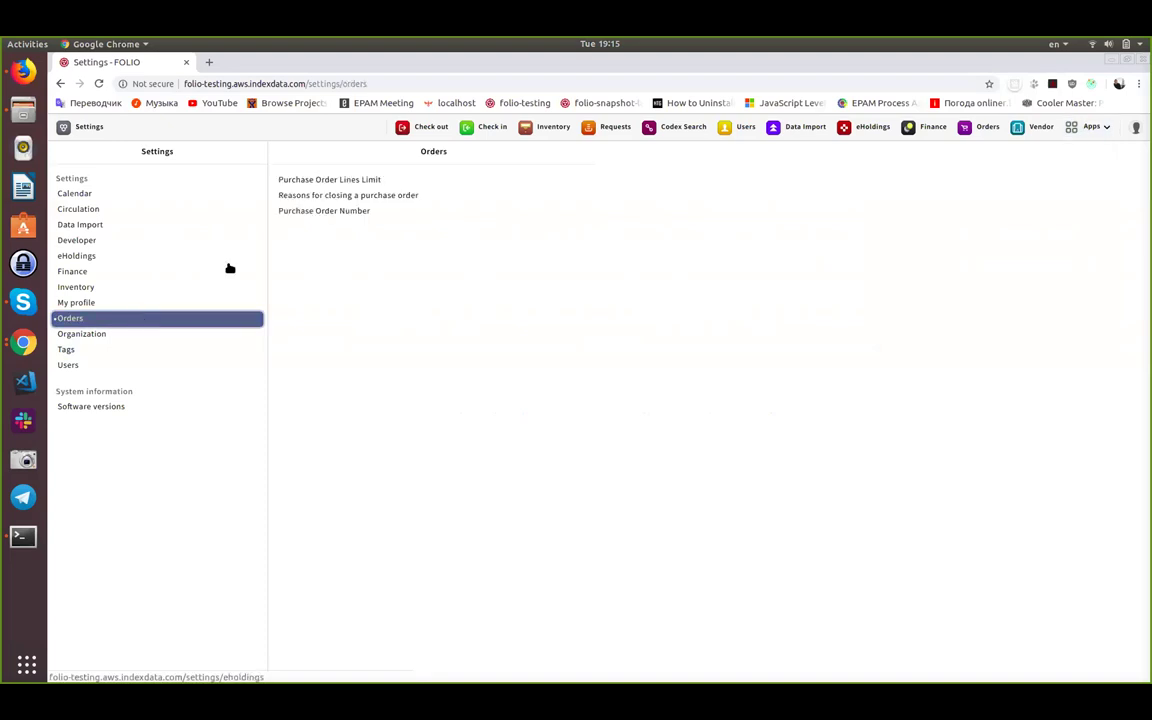
click(391, 185)
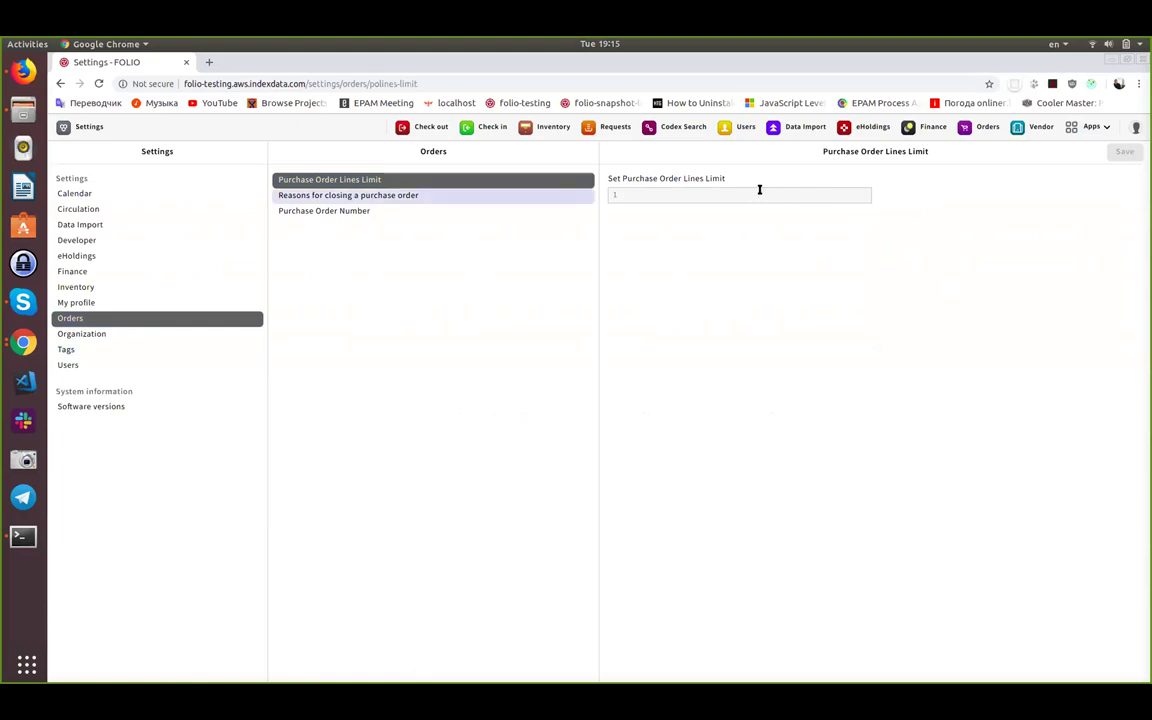
Change the second reason for closing a purchase order to "test 3" and save it
click(461, 197)
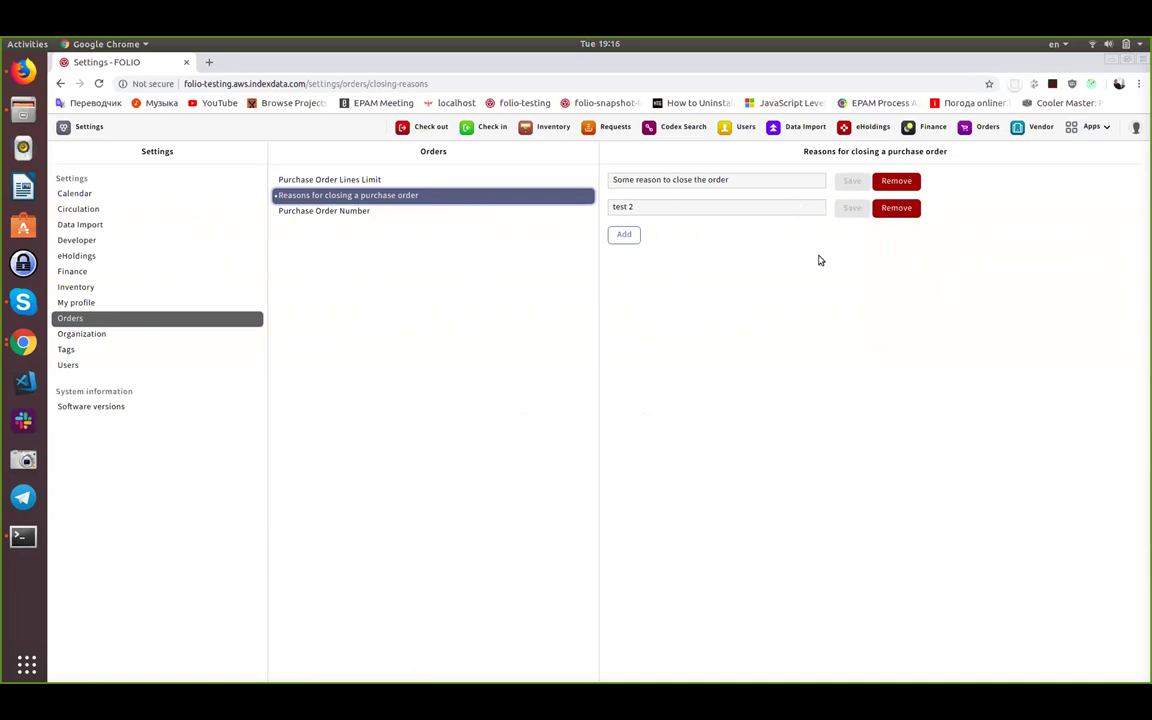
click(805, 206)
key(BackSpace)
key(BackSpace)
text(3)
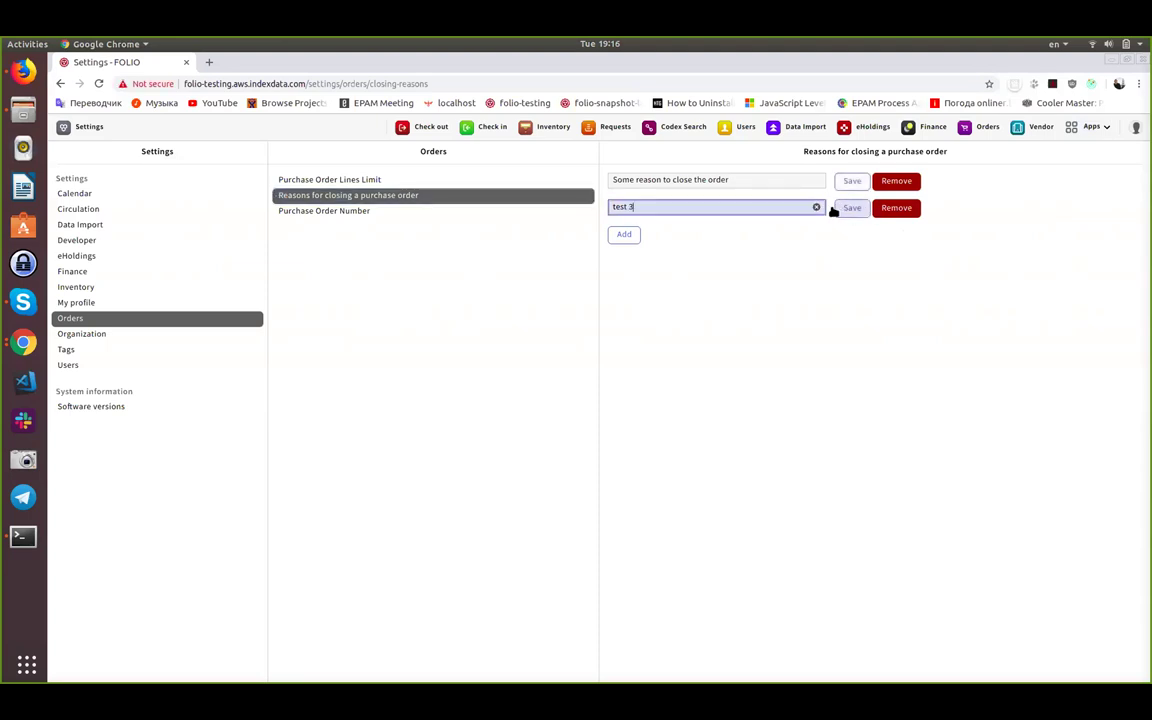
click(839, 210)
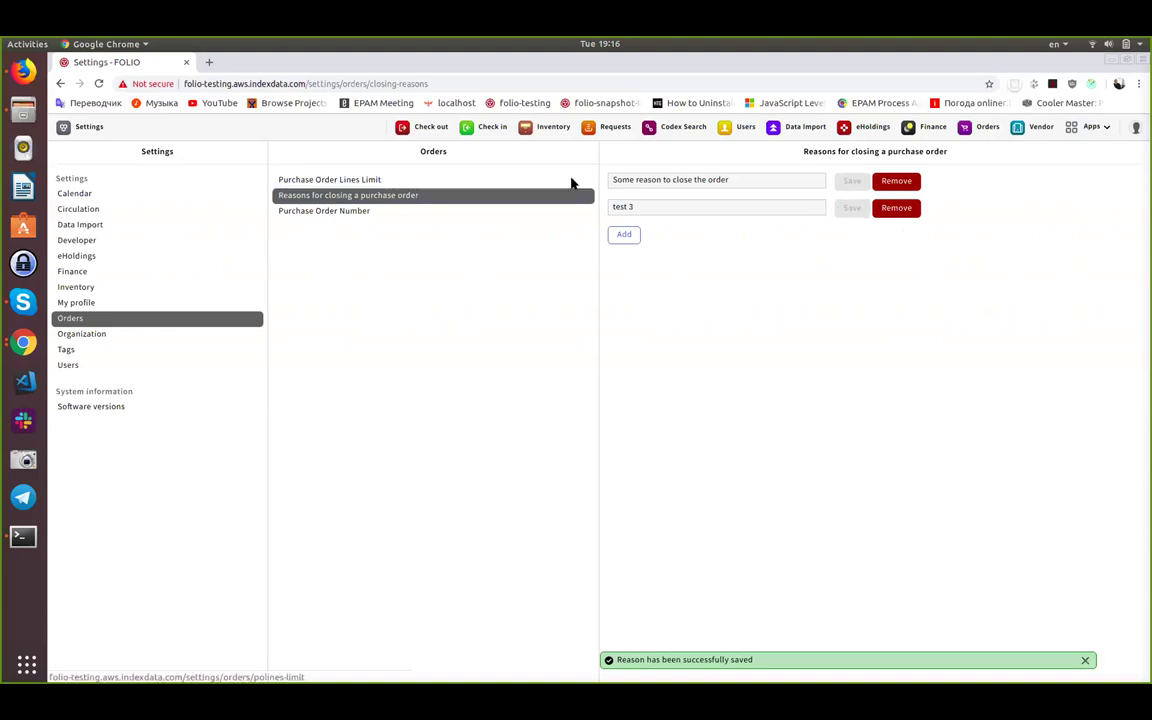
In Orders, open the first pending purchase order created on 1/29/2019 and delete its existing Depository PO line
click(987, 128)
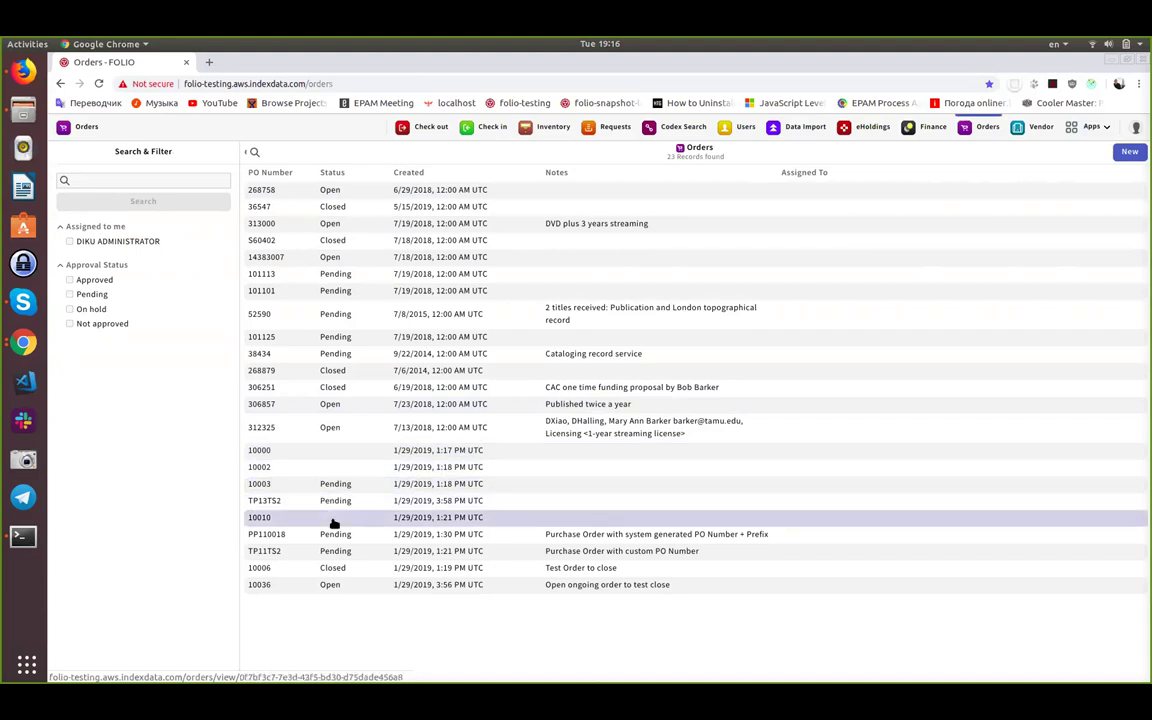
click(566, 486)
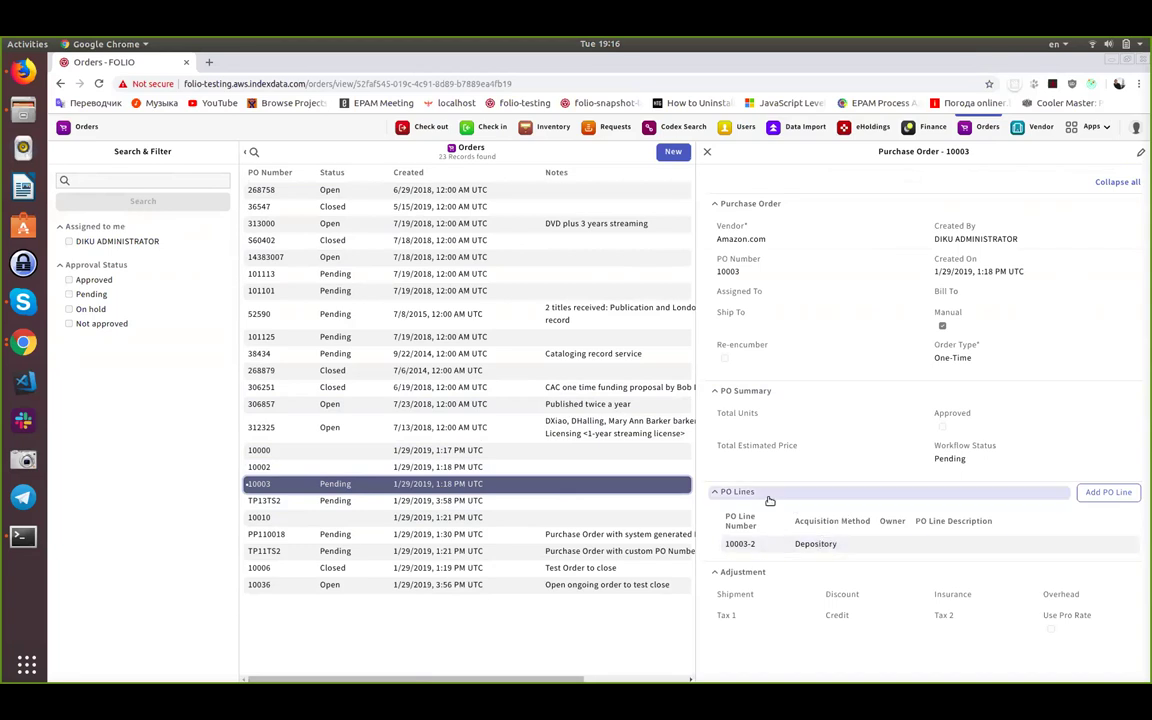
click(792, 549)
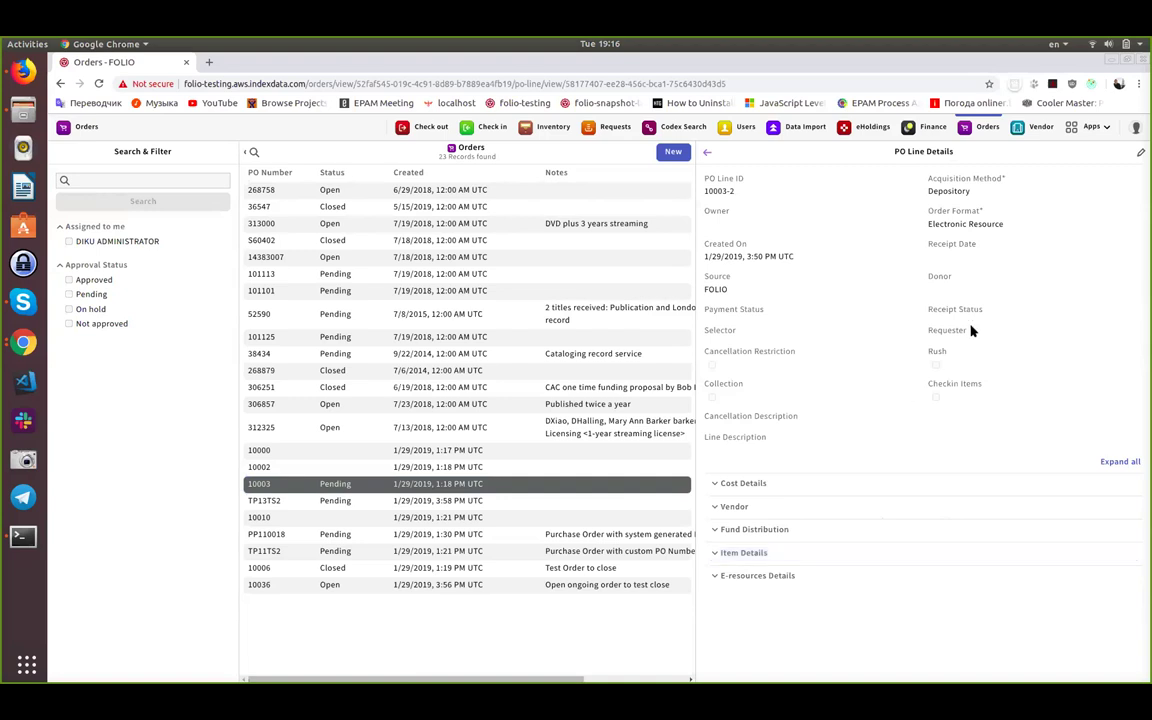
click(1142, 150)
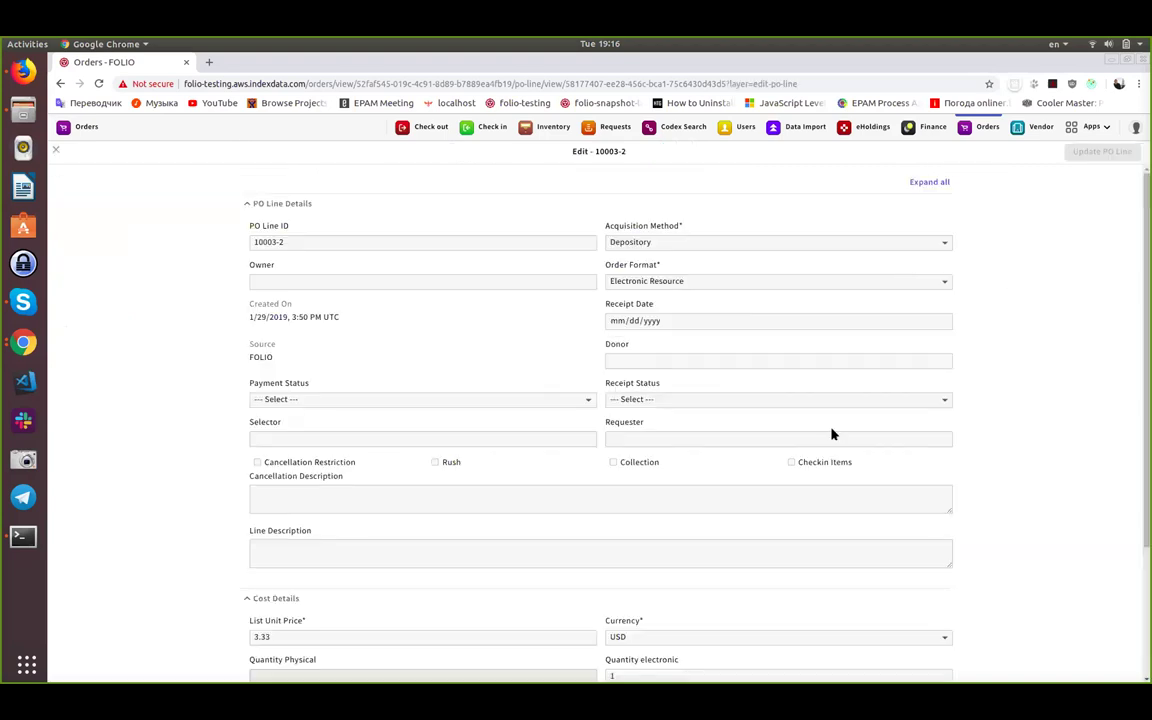
scroll(830, 420, down, 3)
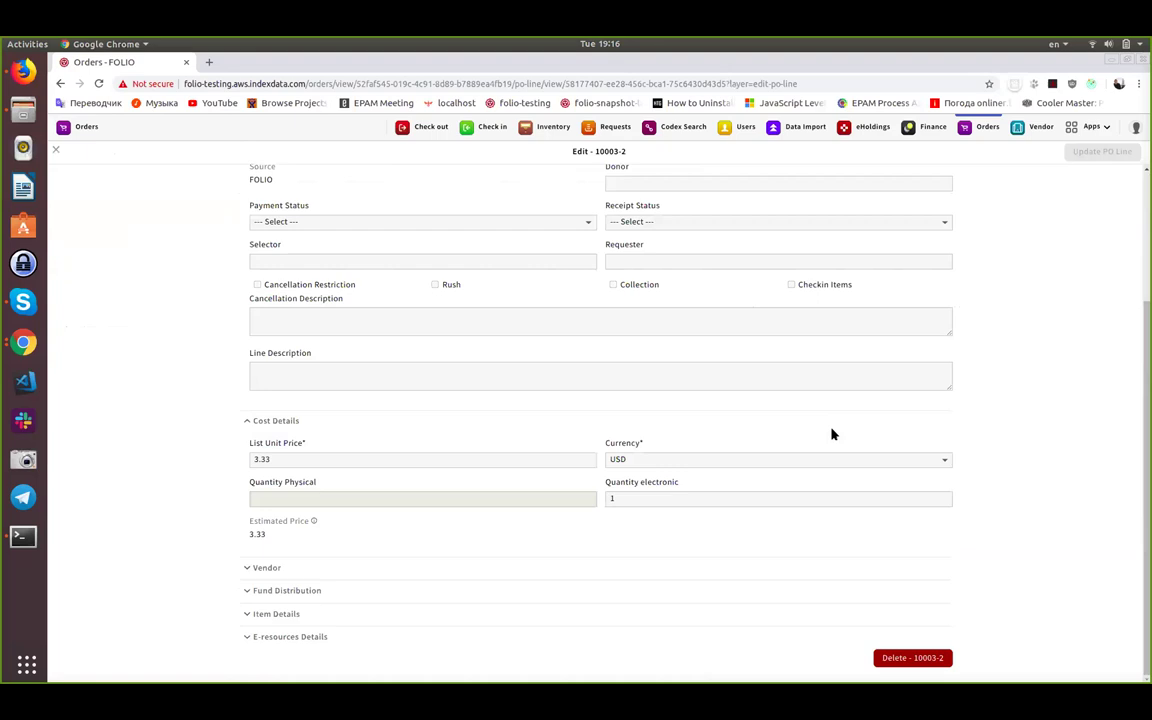
click(900, 656)
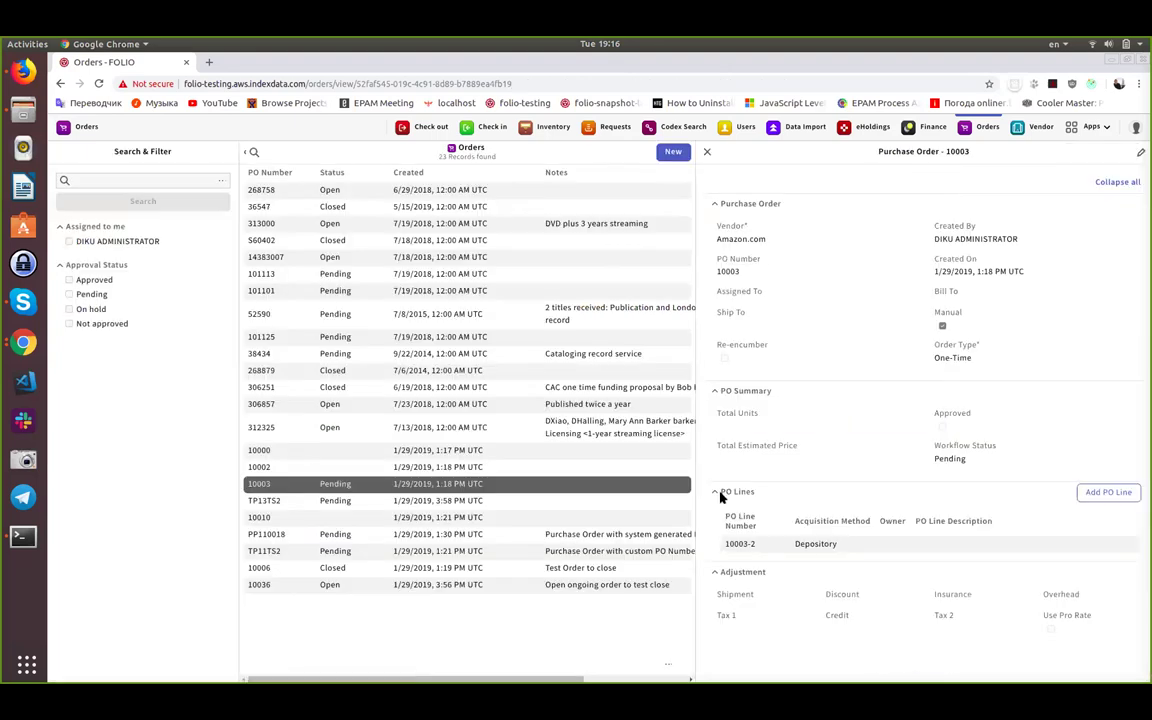
Add a PO line to the order with ID suffix 4 and acquisition method Demand Driven Acquisitions (DDA)
click(1108, 493)
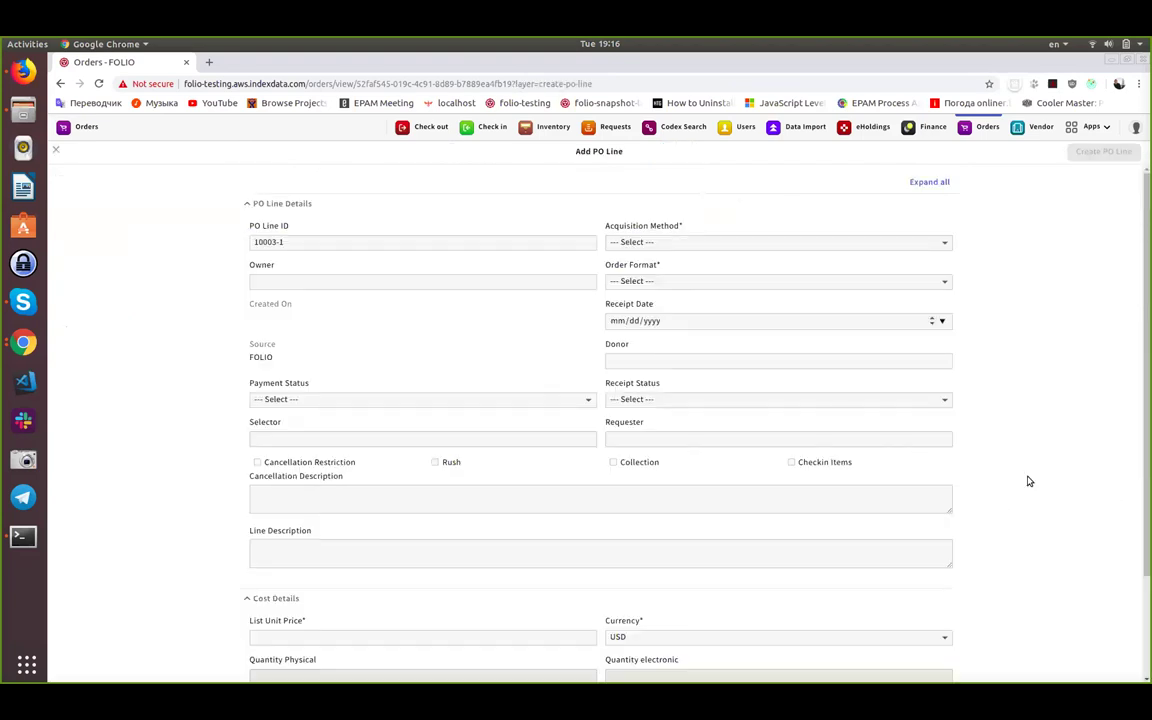
click(557, 247)
key(BackSpace)
text(4)
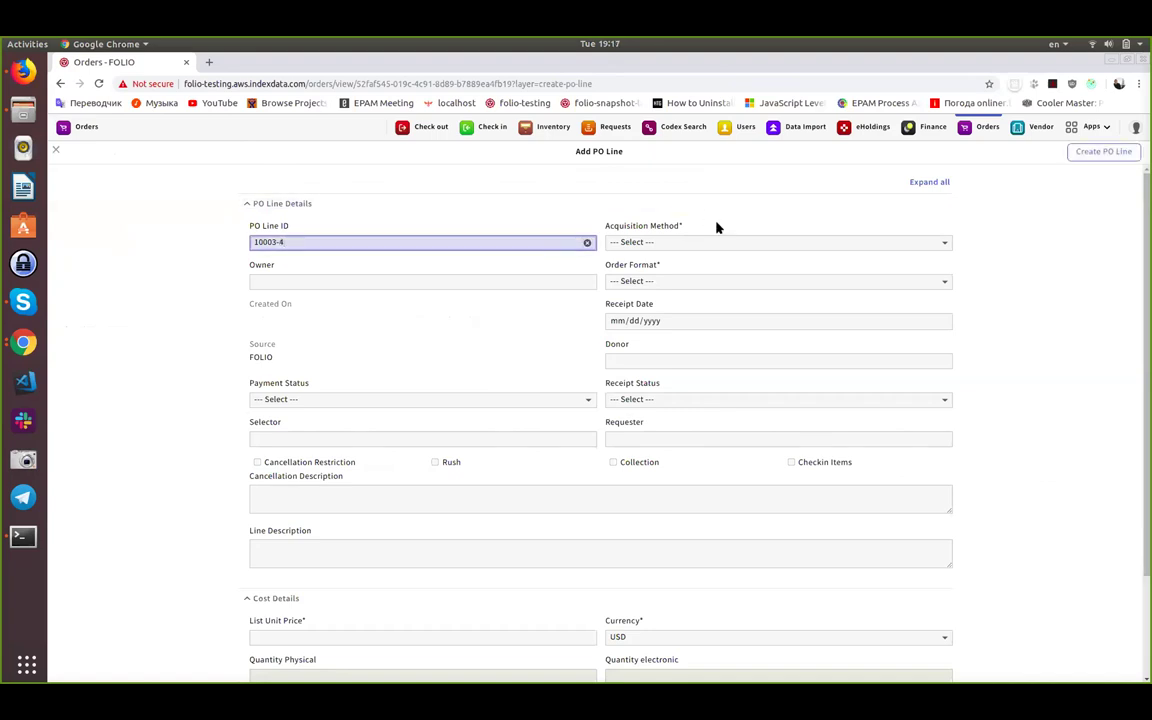
click(715, 242)
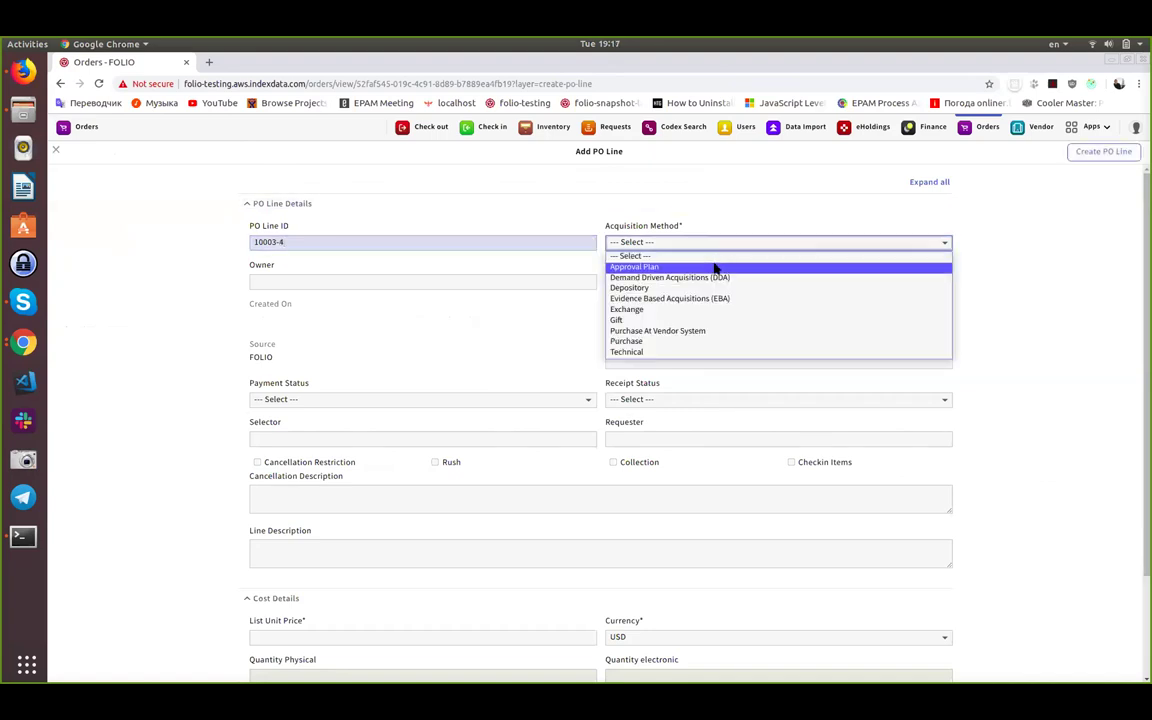
click(714, 278)
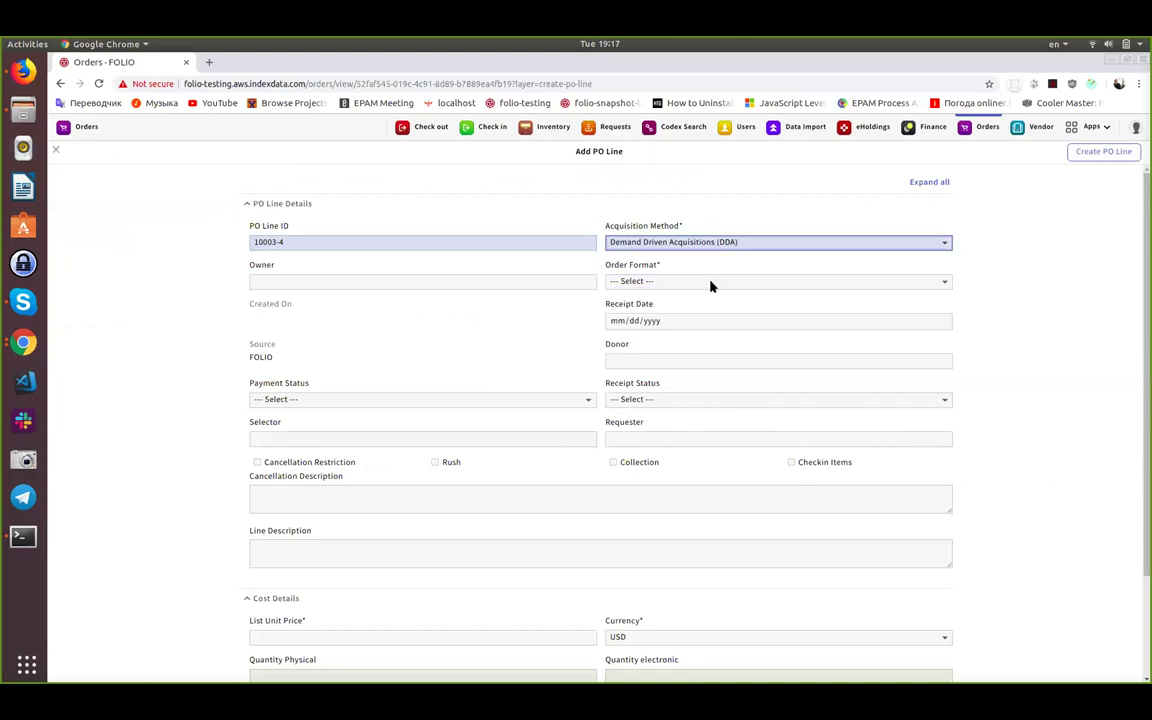
Set the new PO line's order format to Electronic Resource and examine the cost and e-resources fields
click(711, 285)
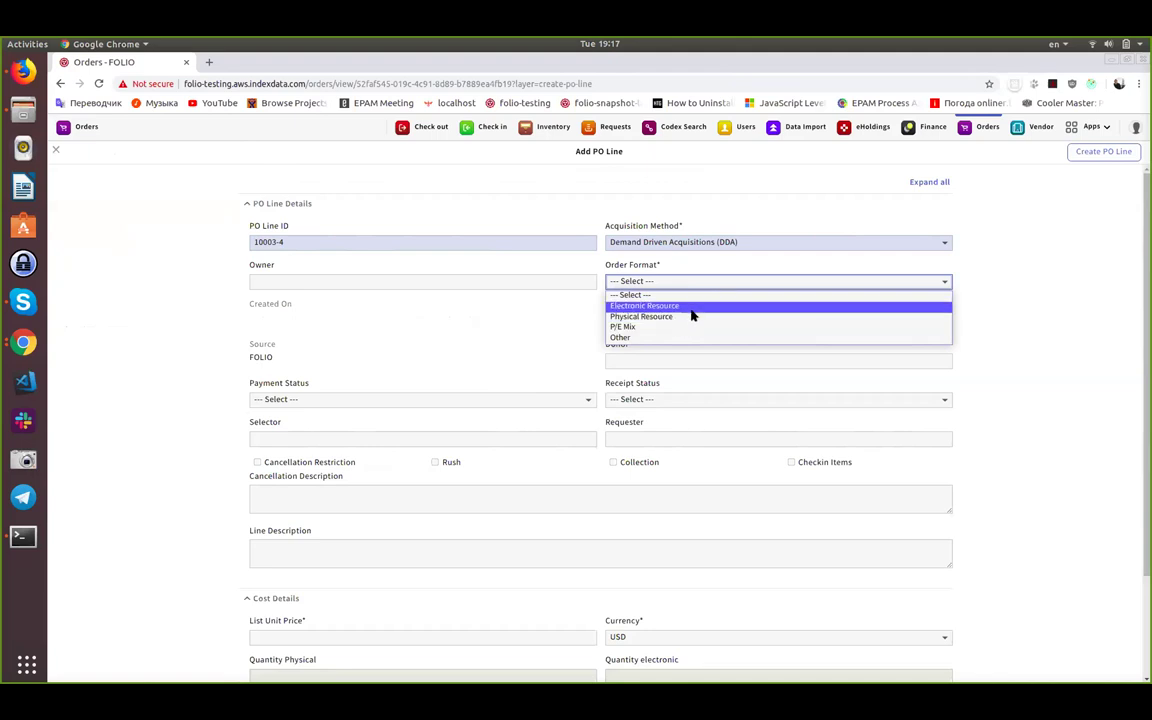
click(691, 308)
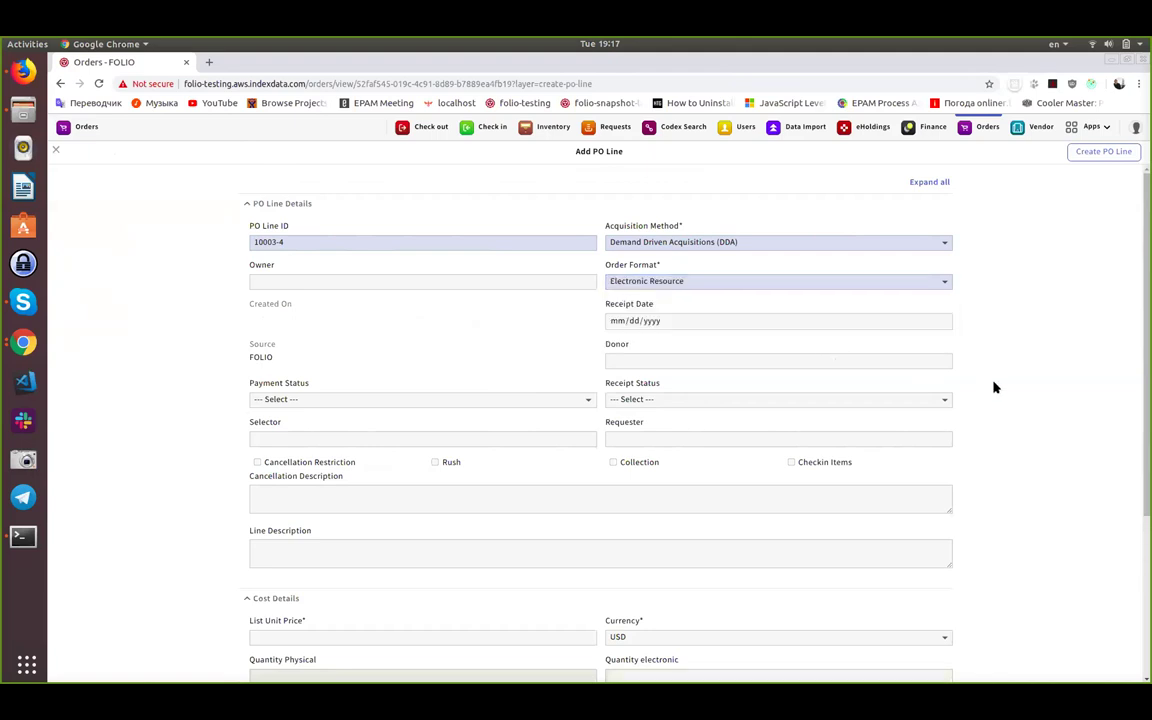
scroll(754, 435, down, 5)
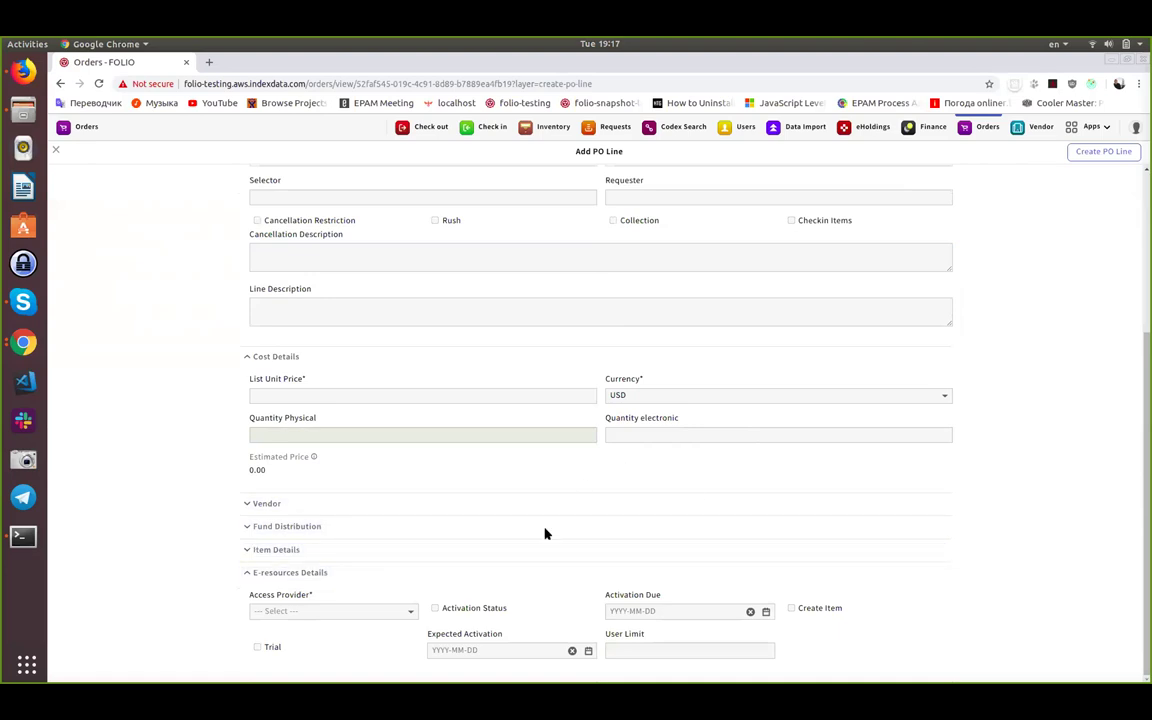
Set the PO line's order format to Physical Resource and expand the Physical Resource Details section
scroll(696, 490, up, 5)
click(740, 287)
click(712, 316)
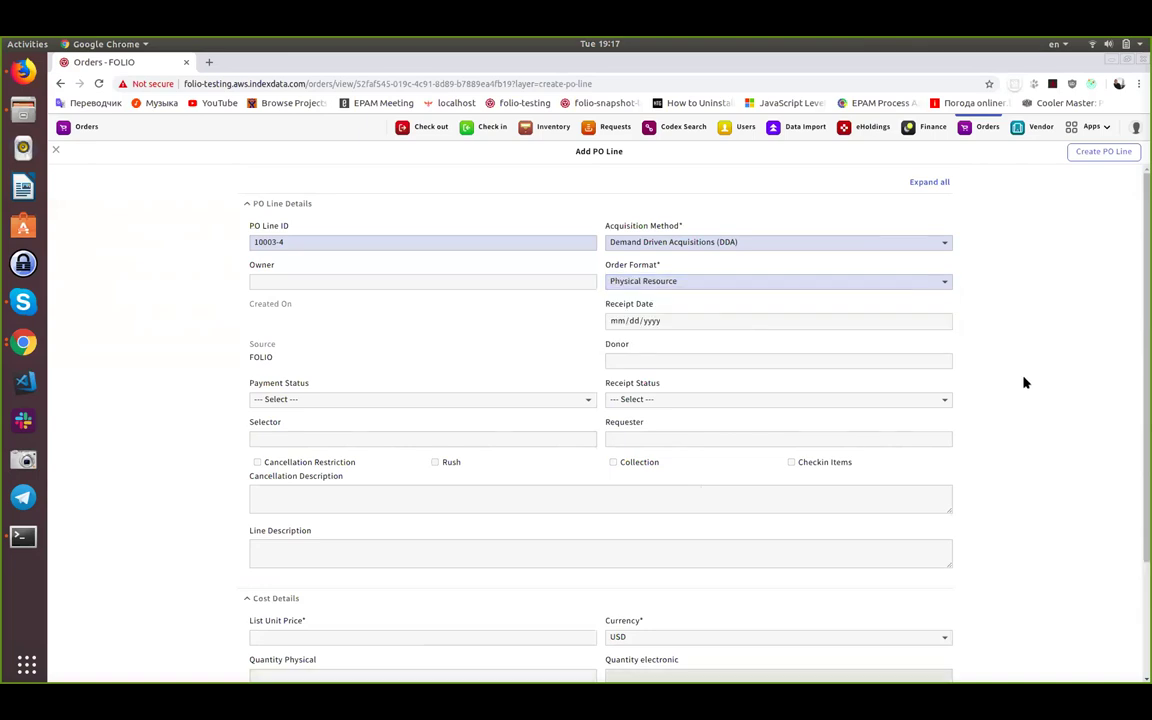
scroll(1023, 380, down, 3)
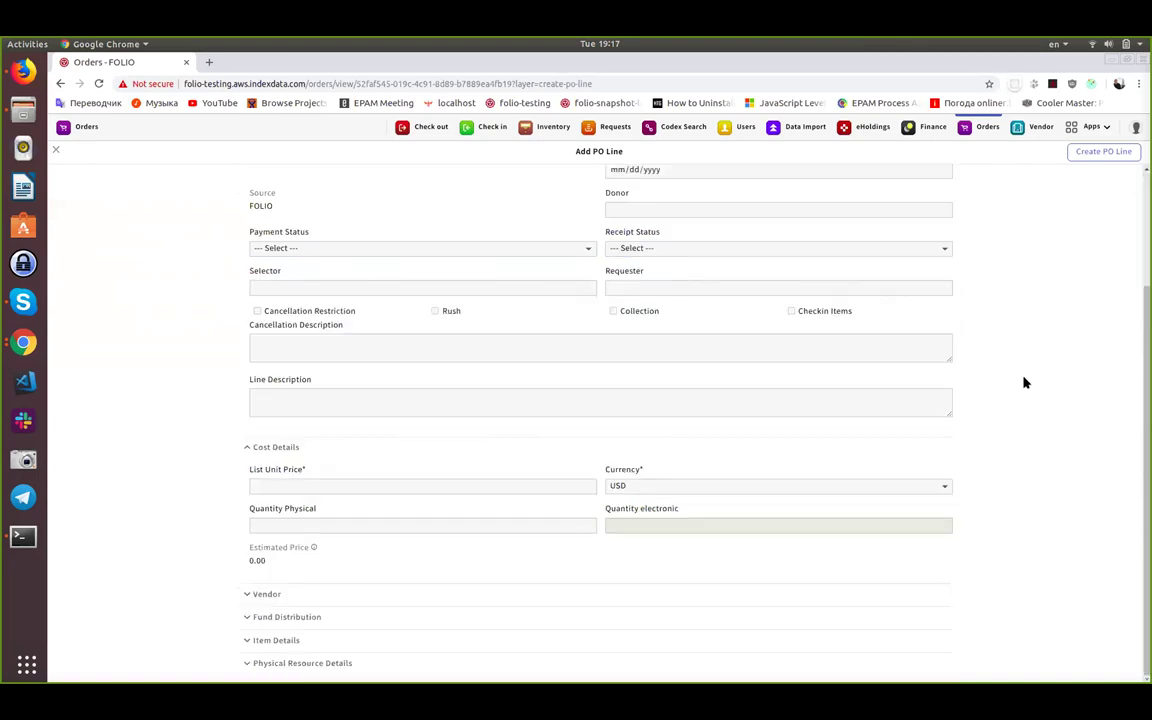
click(320, 662)
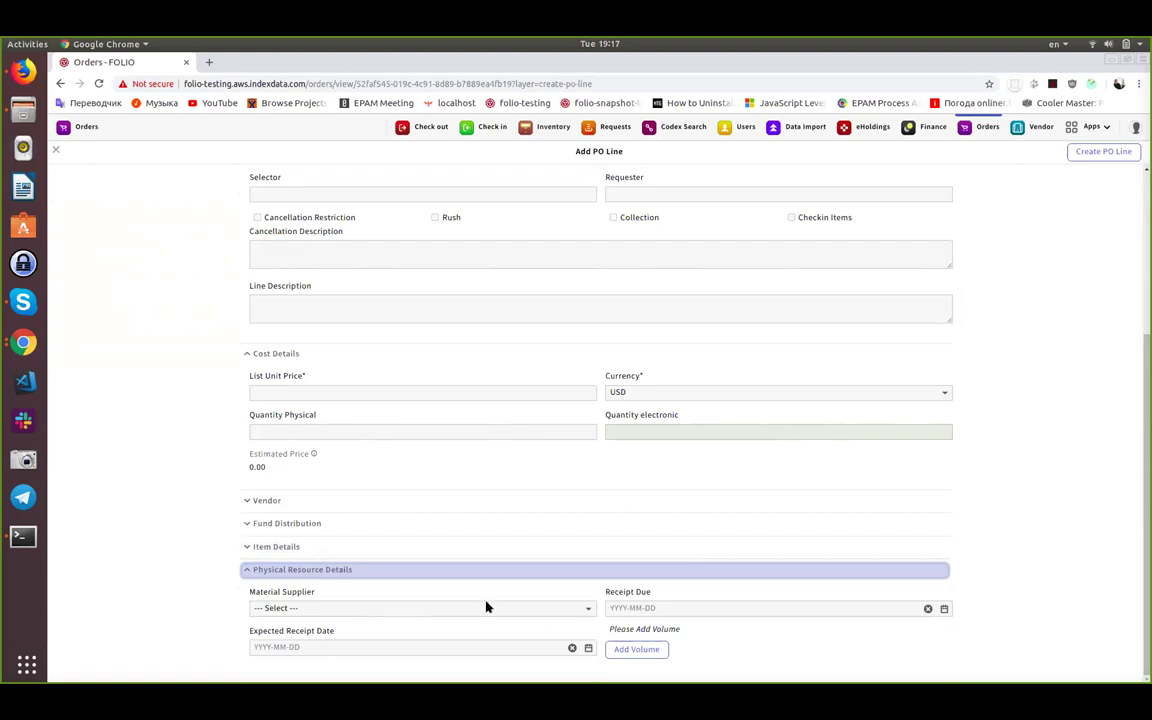
Set the PO line's list unit price to 2 in the cost details
scroll(570, 618, up, 4)
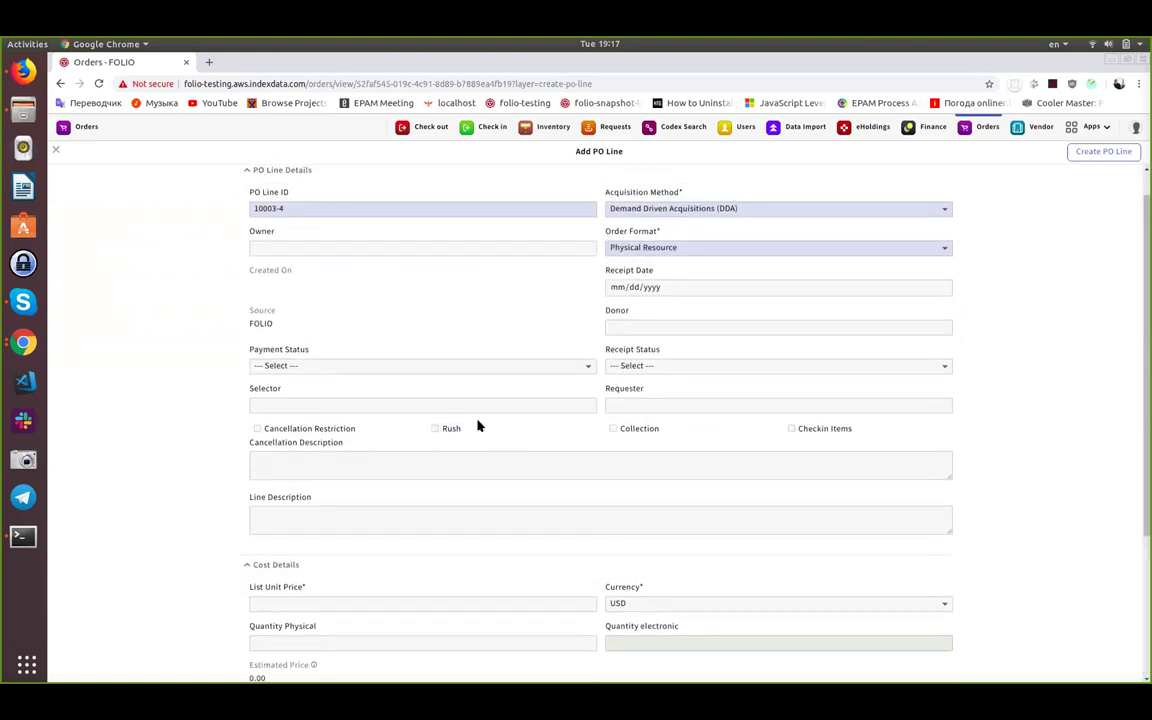
scroll(379, 455, down, 3)
click(348, 453)
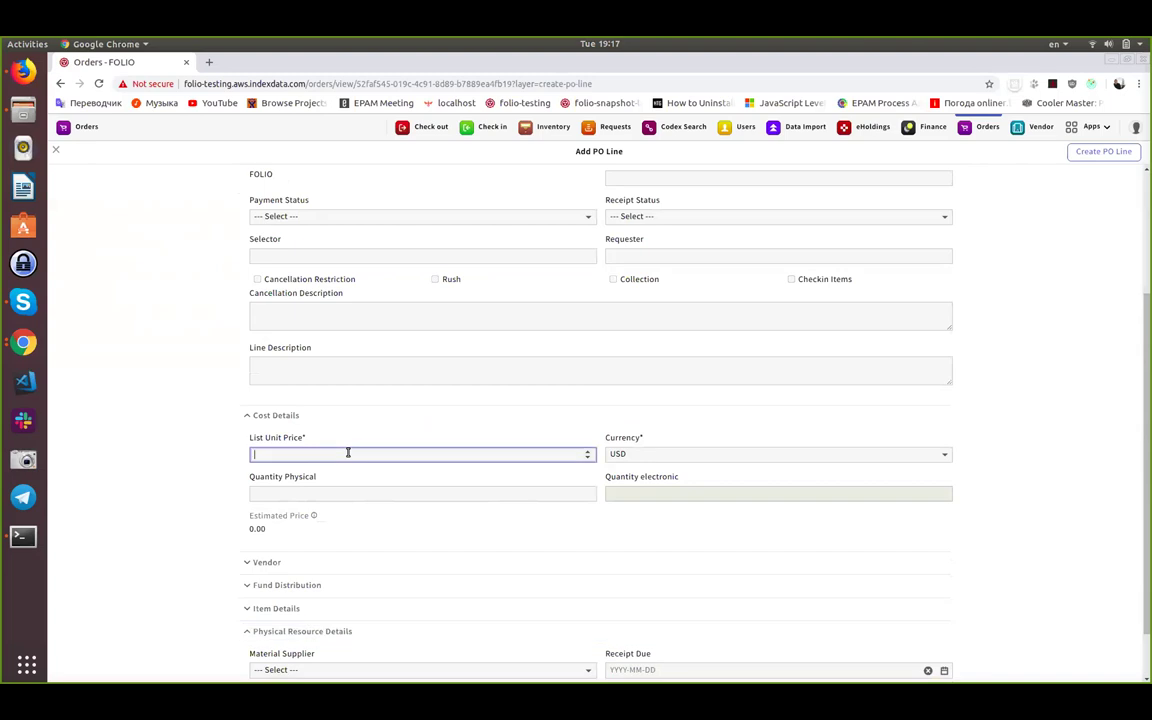
text(2)
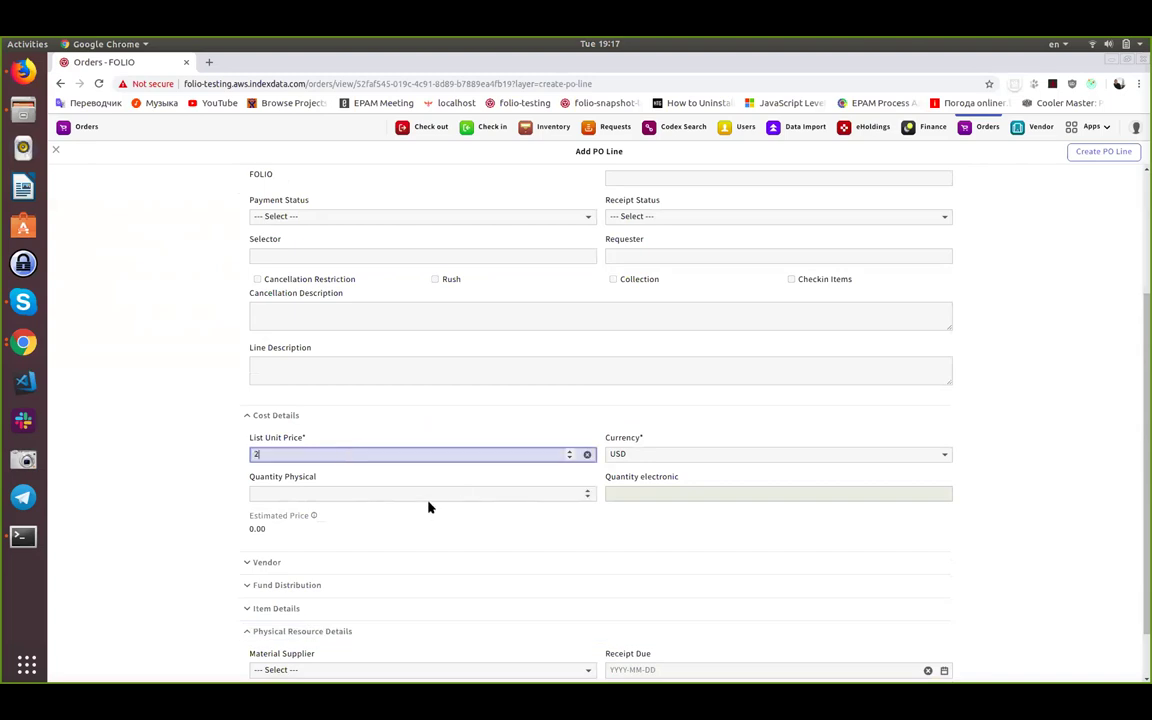
Set the list unit price to 2.22 and the physical quantity to 3, and create the PO line
text(.22)
click(406, 495)
text(3)
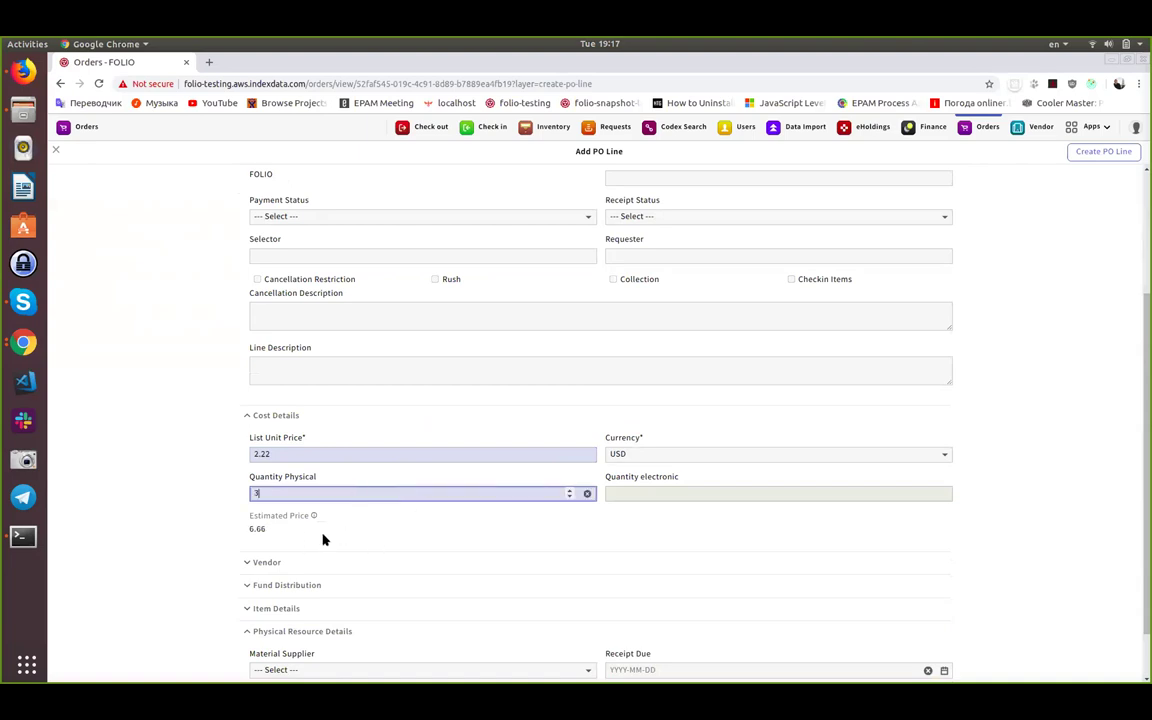
scroll(1088, 290, up, 3)
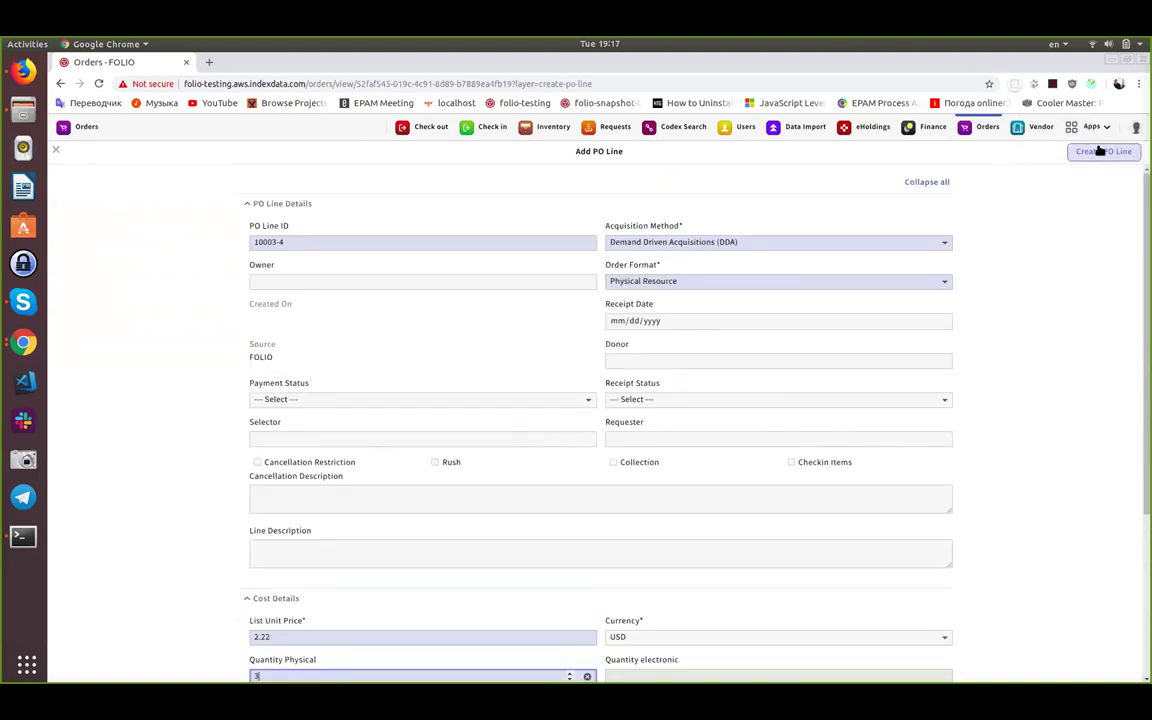
click(1100, 151)
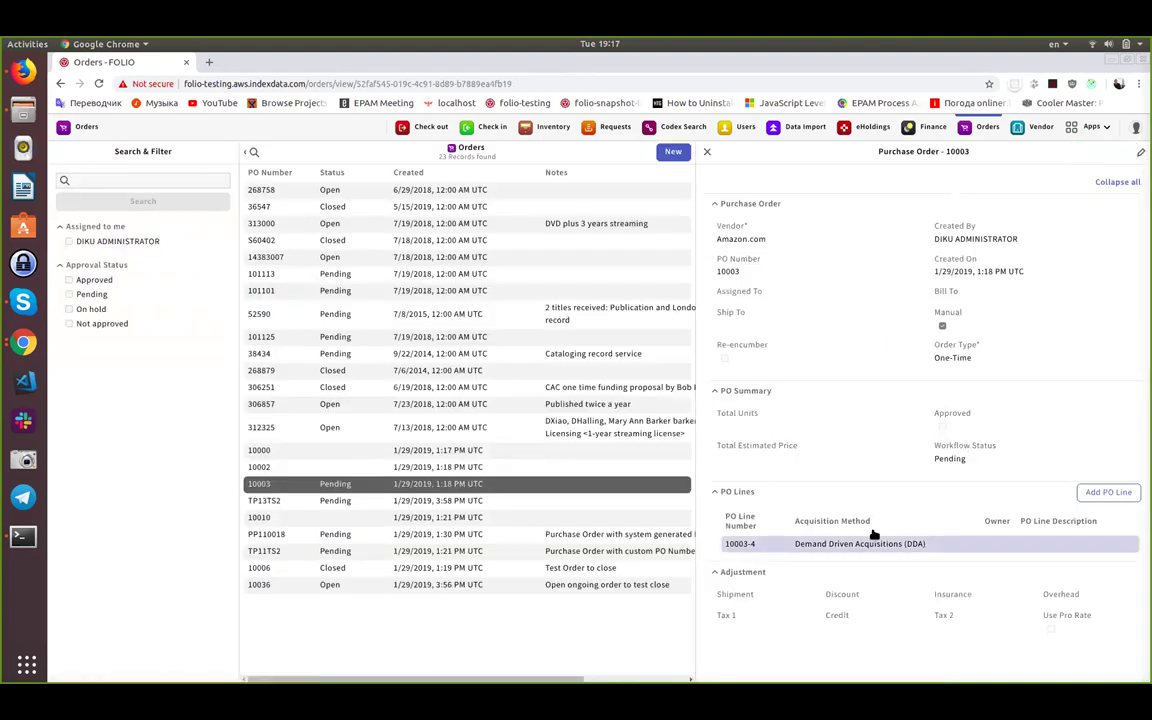
Review the new PO line's Physical Resource Details and Cost Details, and return to its purchase order
click(860, 544)
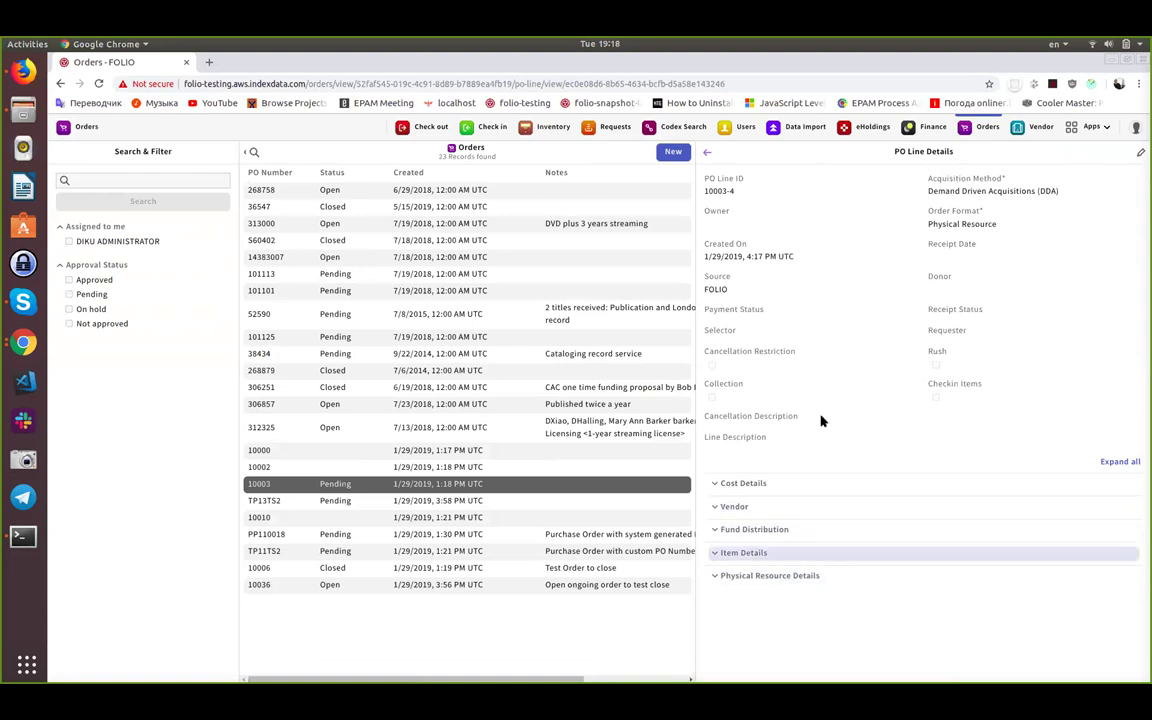
click(766, 574)
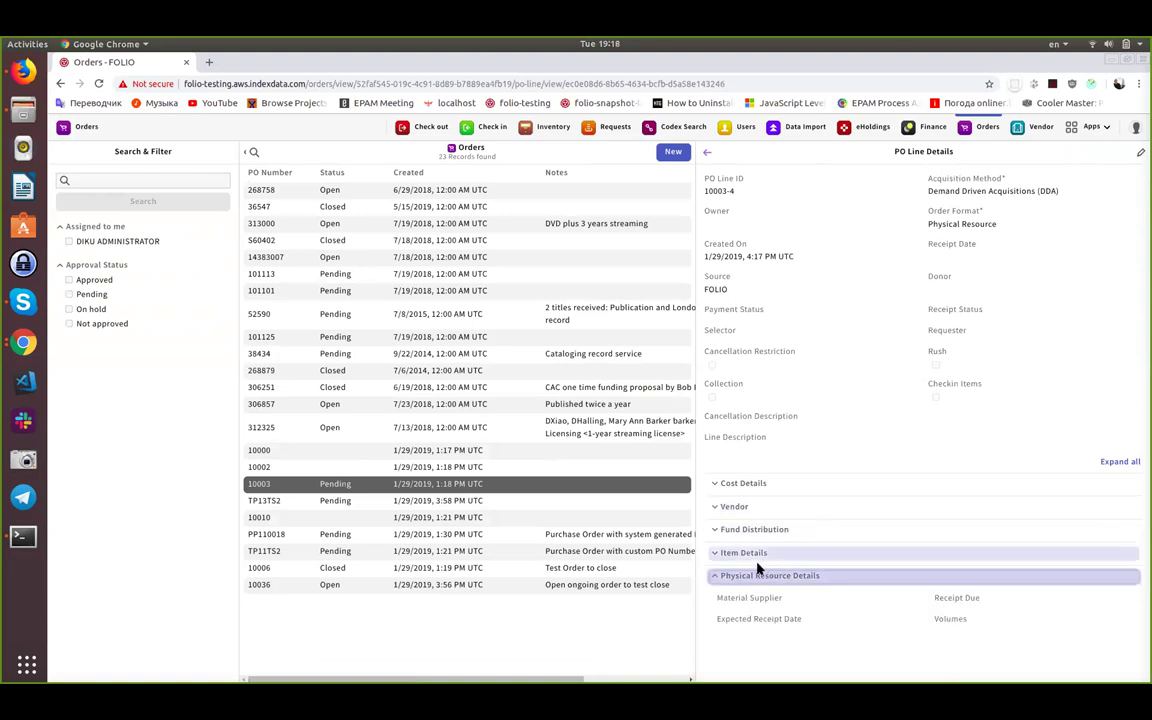
click(743, 483)
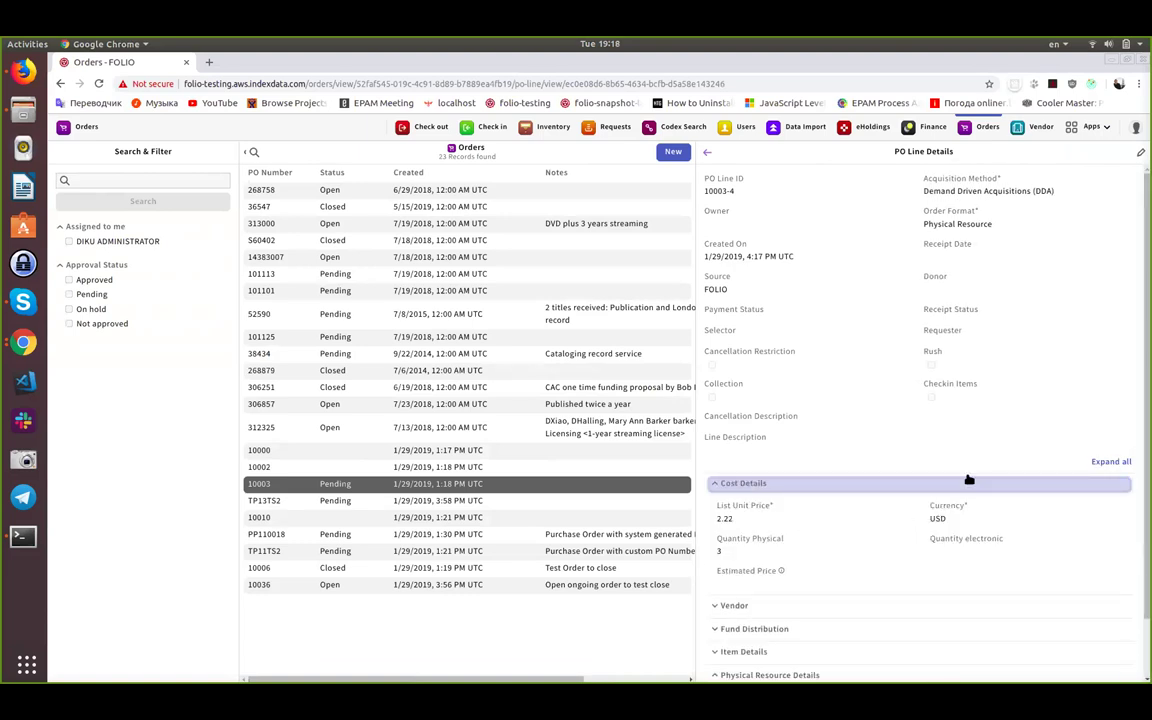
click(707, 153)
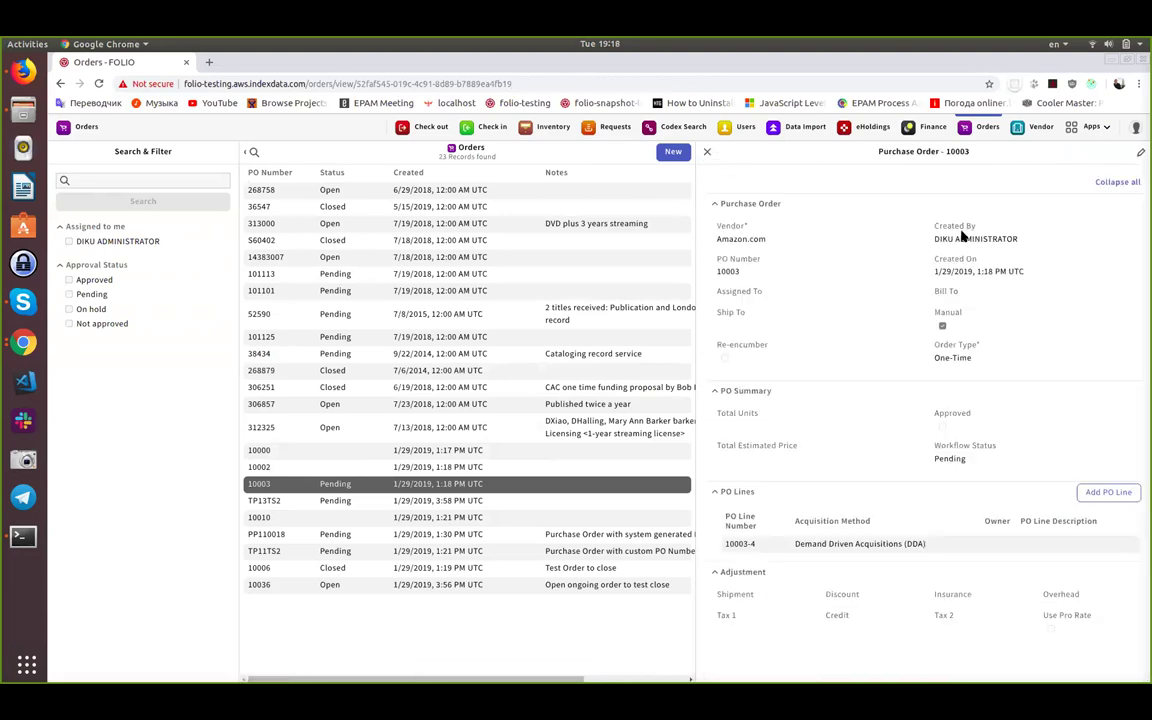
Start adding another PO line, creating a new purchase order for it, and check its PO Line ID
click(1095, 497)
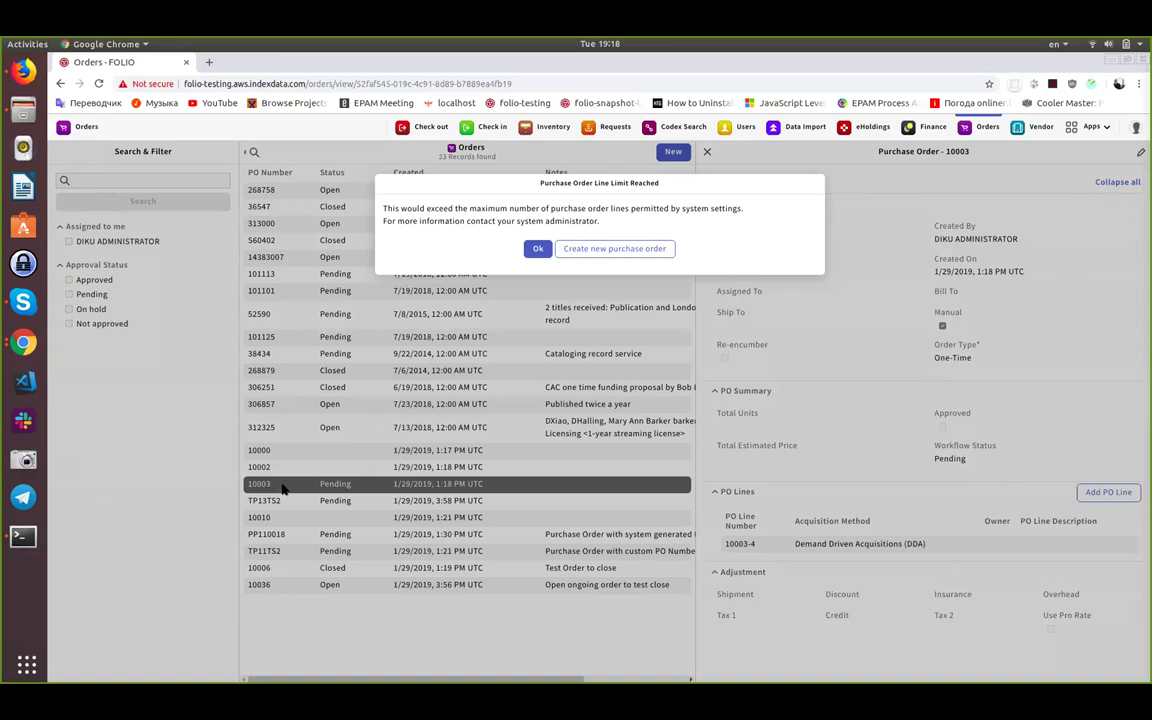
click(590, 249)
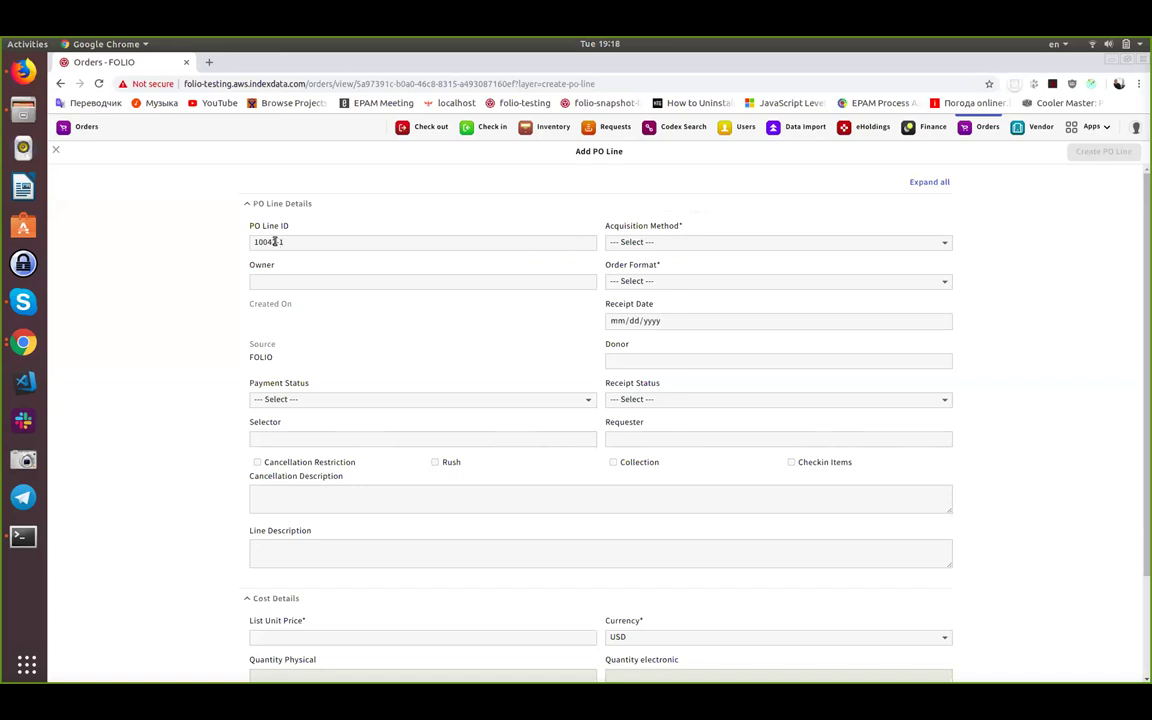
click(275, 241)
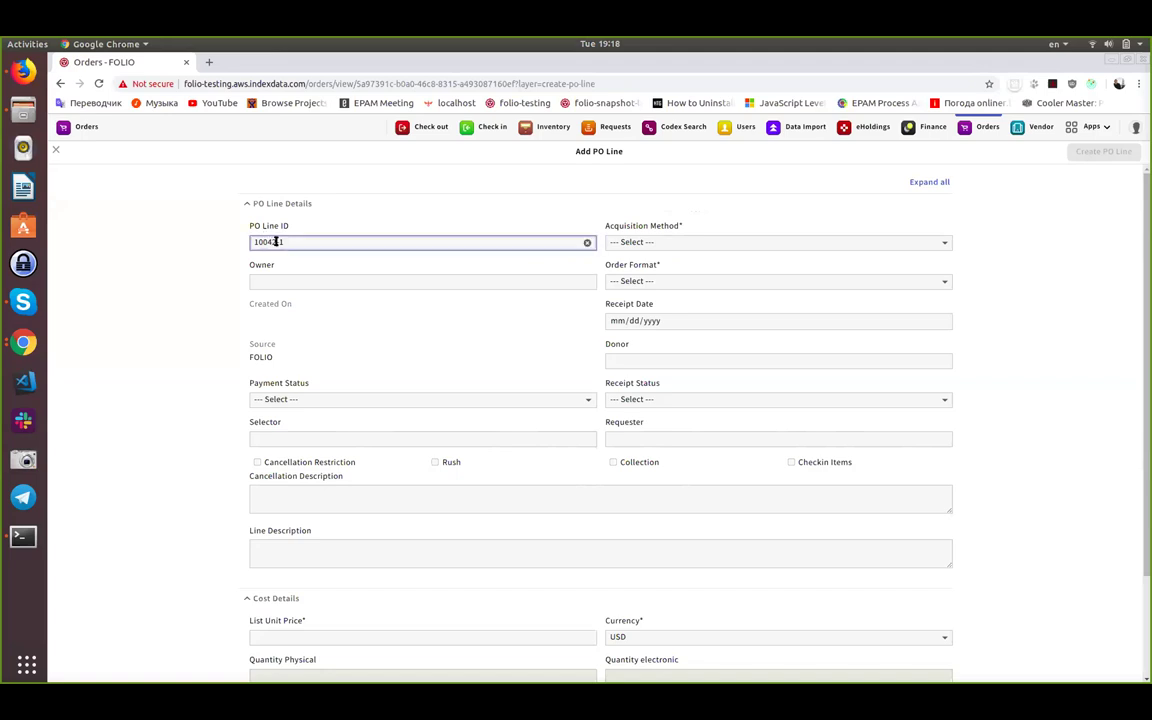
click(326, 243)
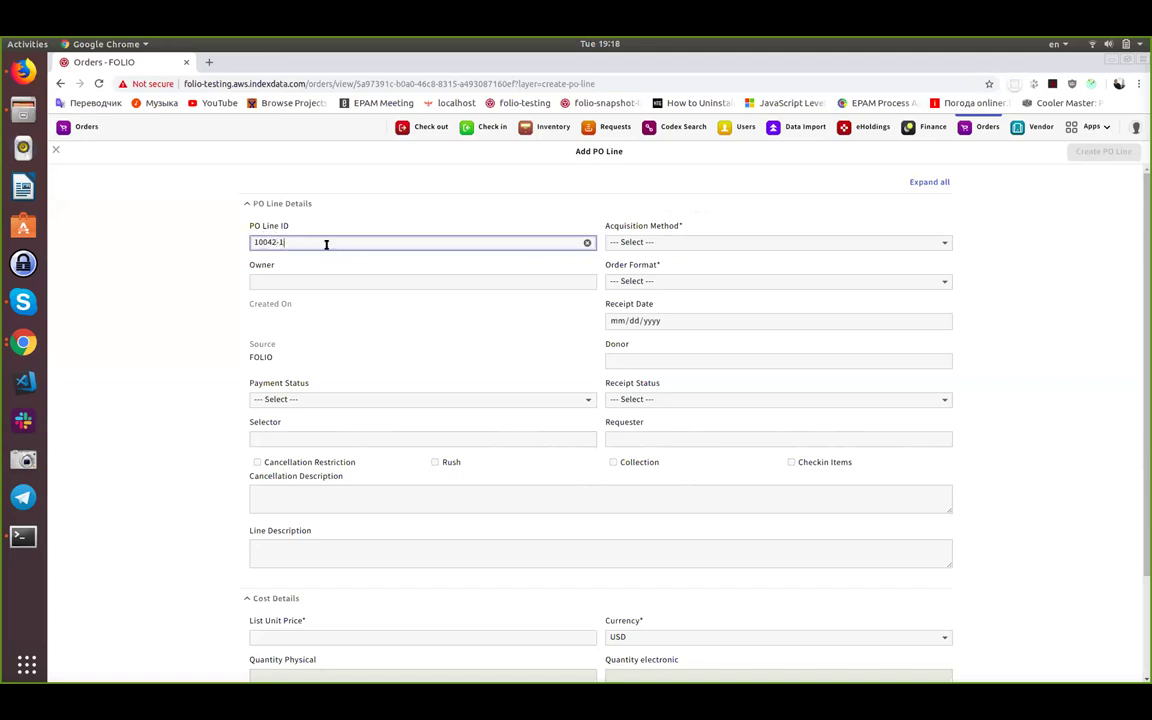
Set the PO line's acquisition method to Depository and its order format to Other
click(663, 244)
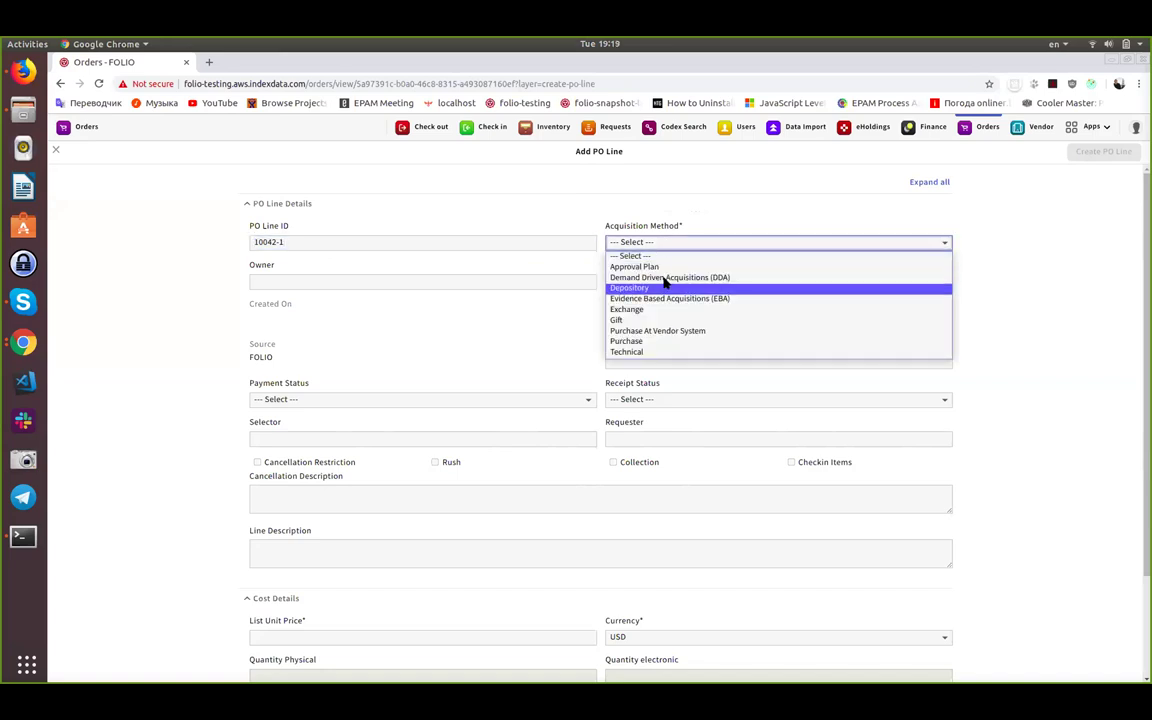
click(665, 288)
click(710, 281)
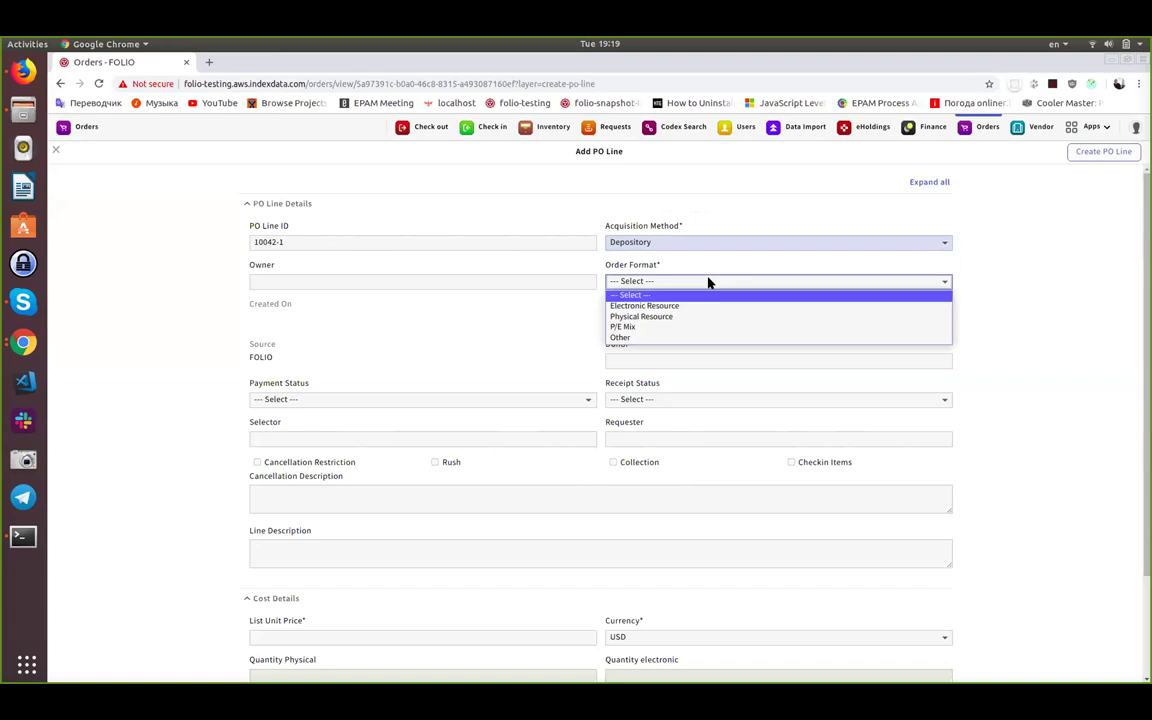
click(677, 339)
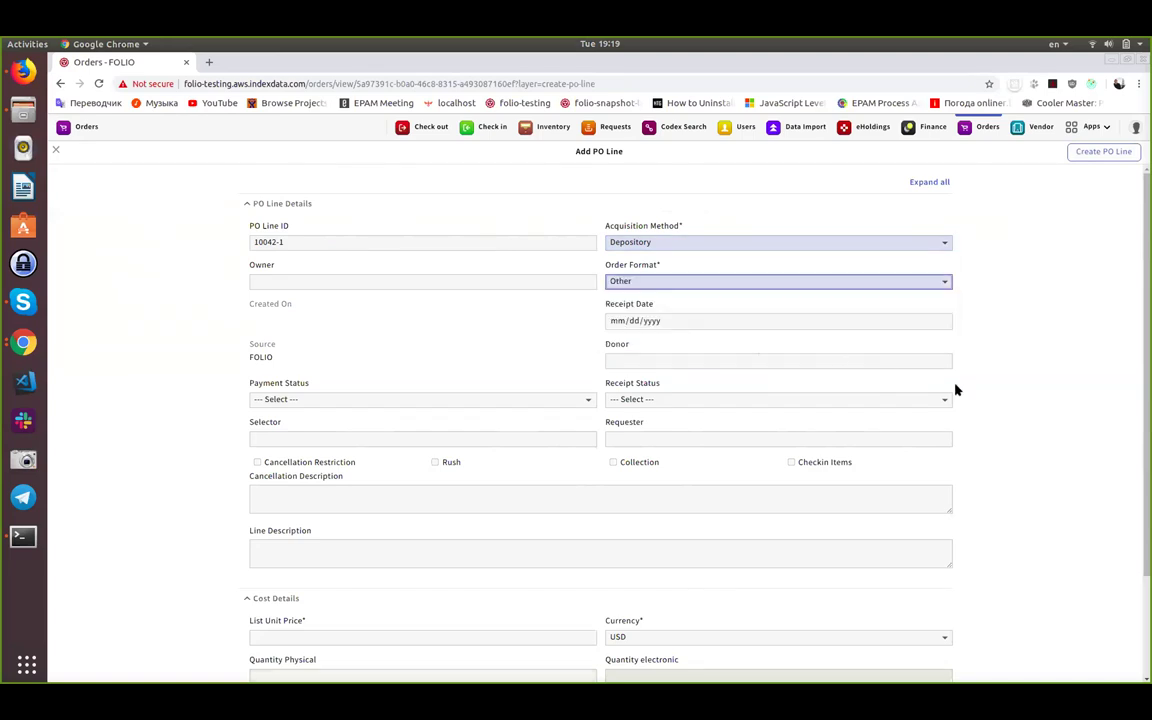
Enter a list unit price of 4 and a physical quantity of 1 in the cost details
scroll(996, 392, down, 3)
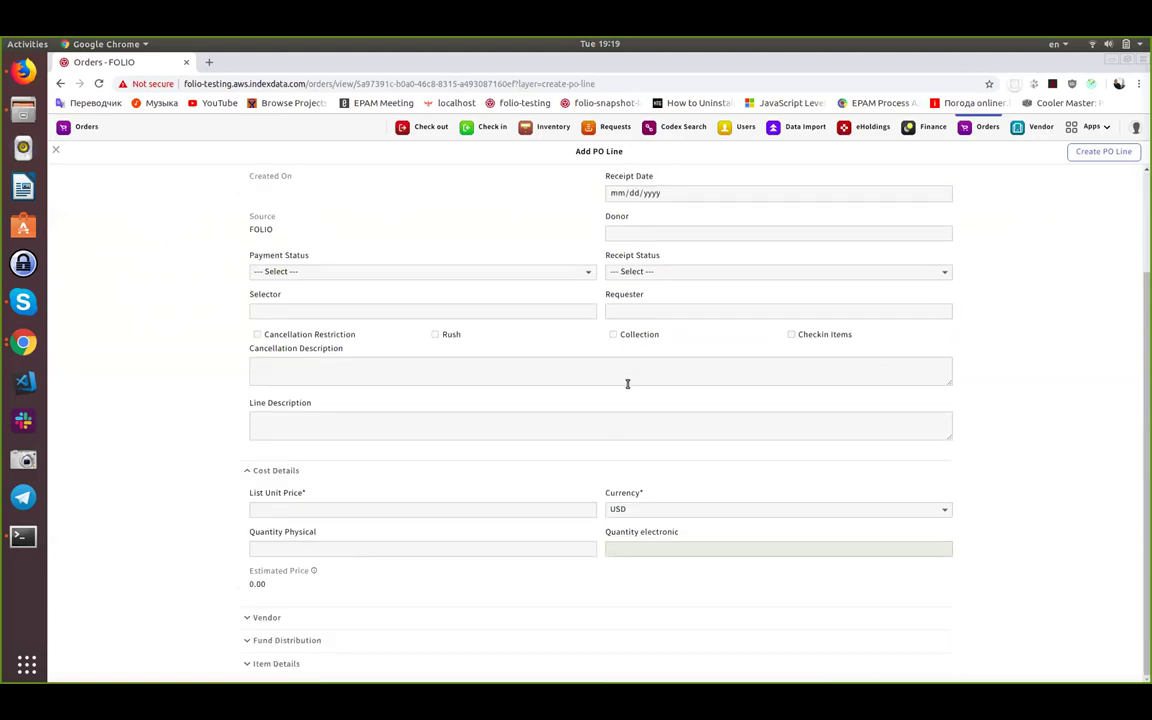
click(490, 509)
text(4)
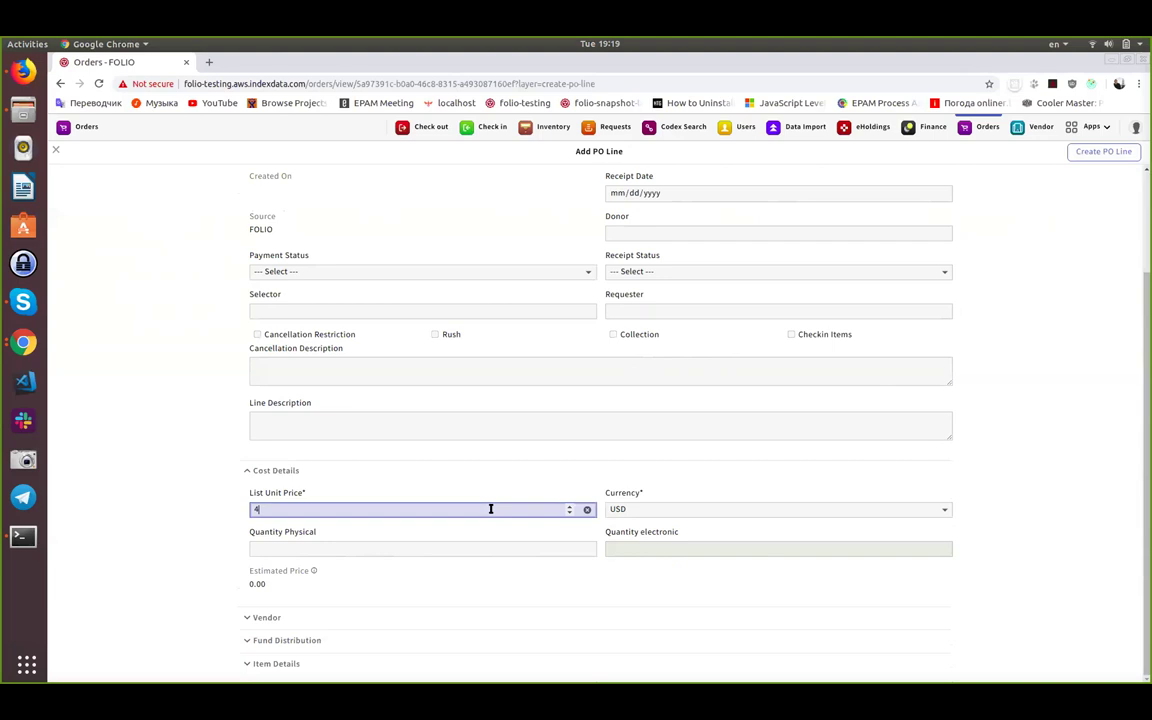
click(489, 546)
text(1)
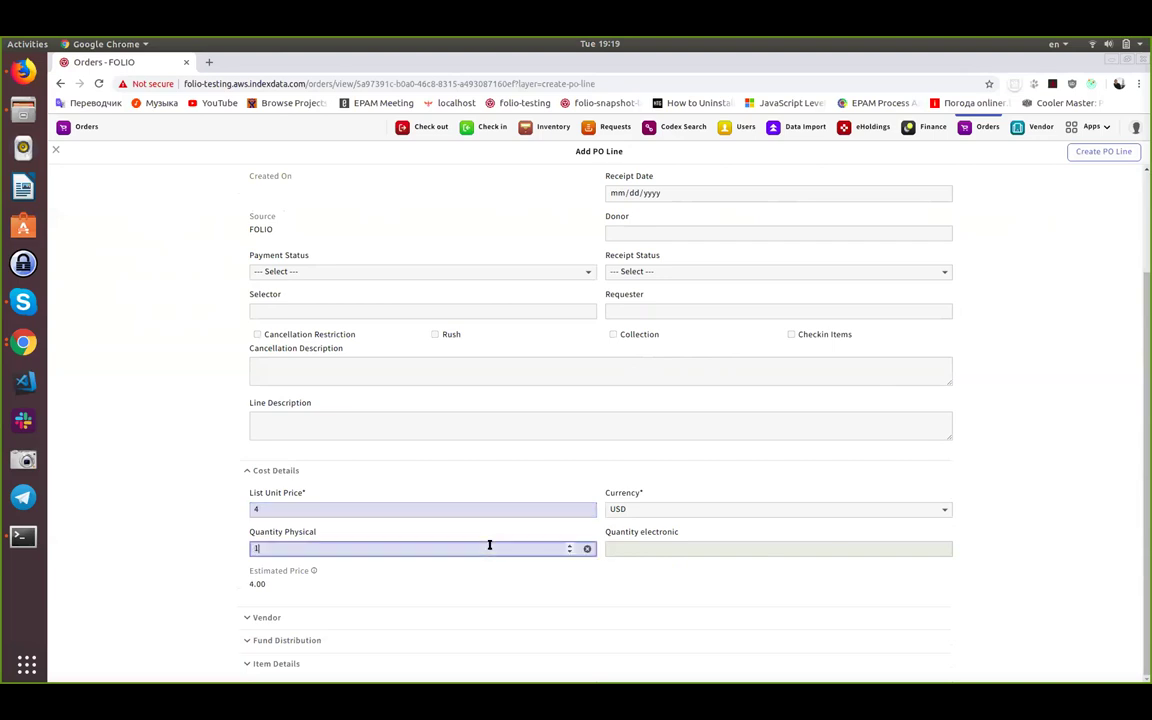
Try a negative physical quantity of -8 in the cost details
key(BackSpace)
text(-2)
click(175, 535)
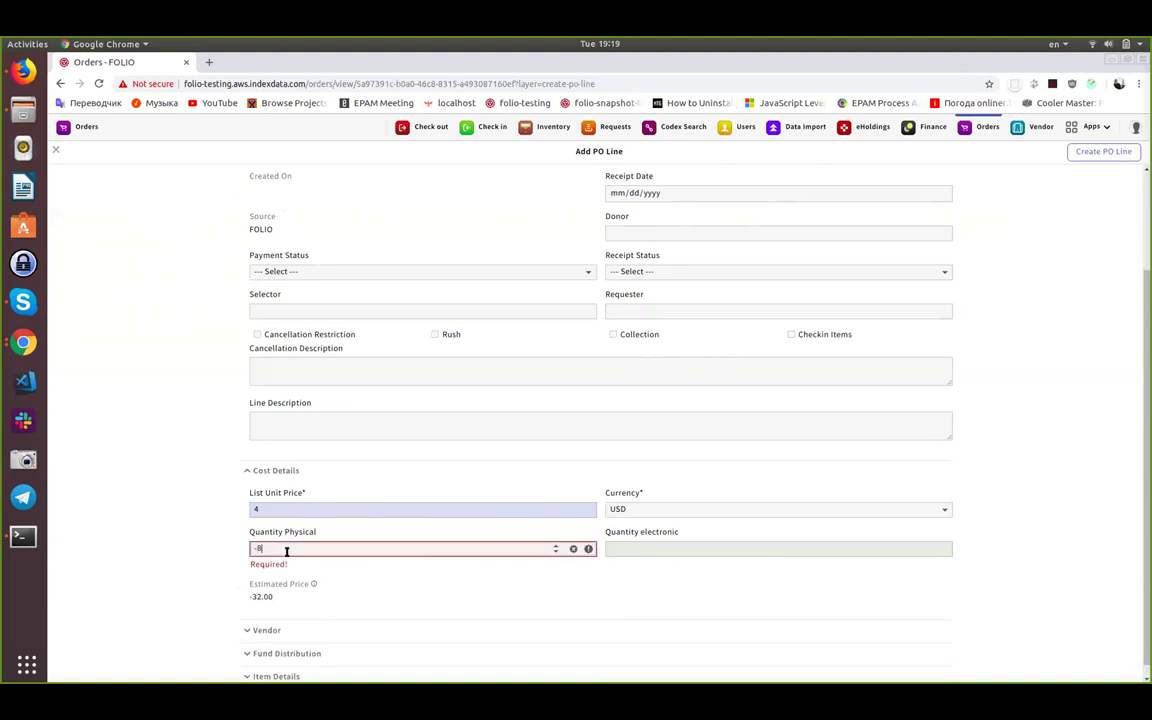
Set the physical quantity to 3 and expand the Item Details section
key(BackSpace)
key(BackSpace)
text(3)
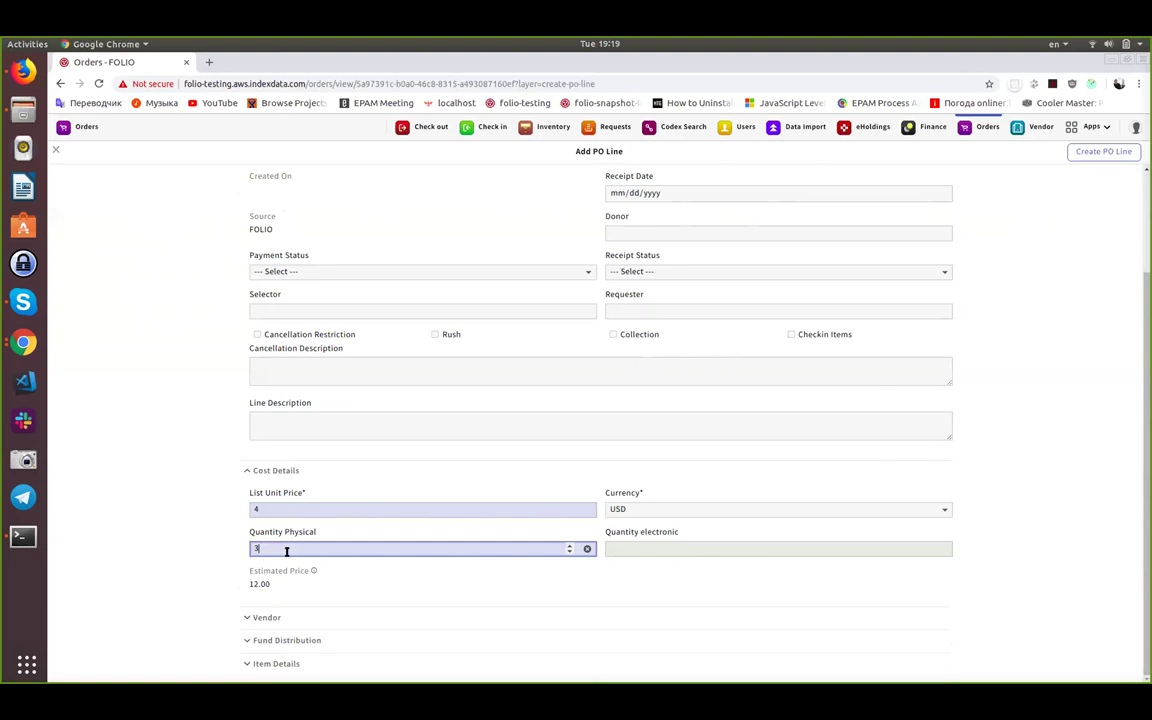
click(112, 534)
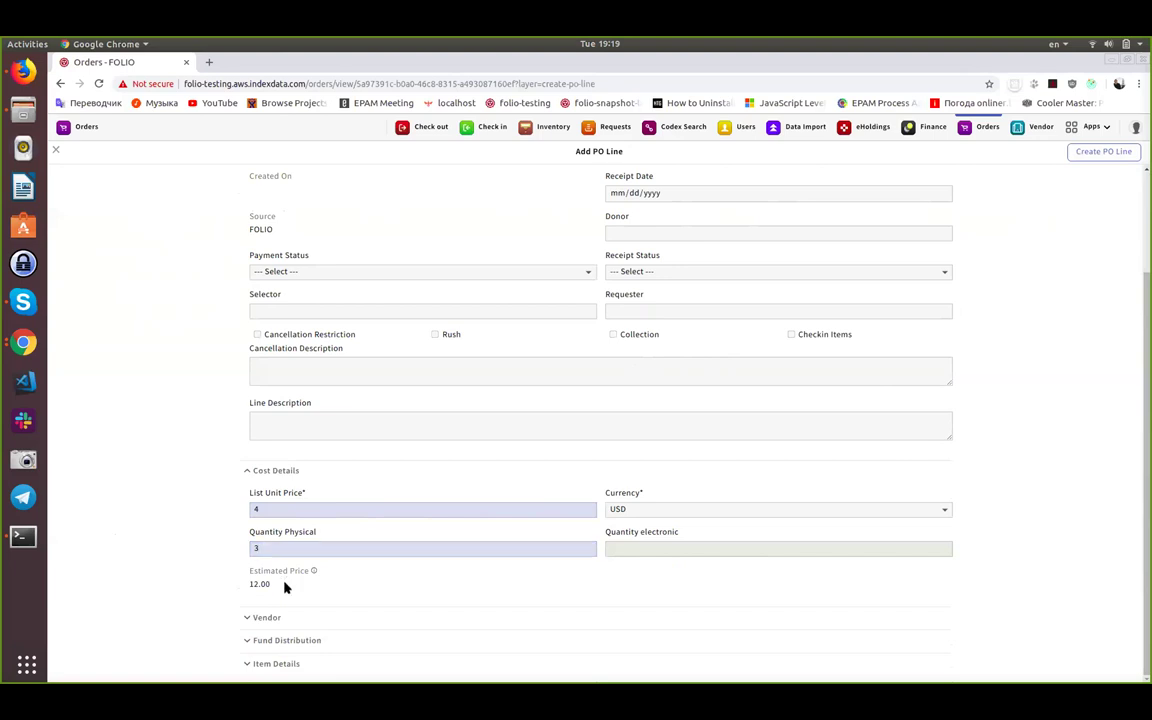
click(278, 663)
scroll(319, 640, down, 3)
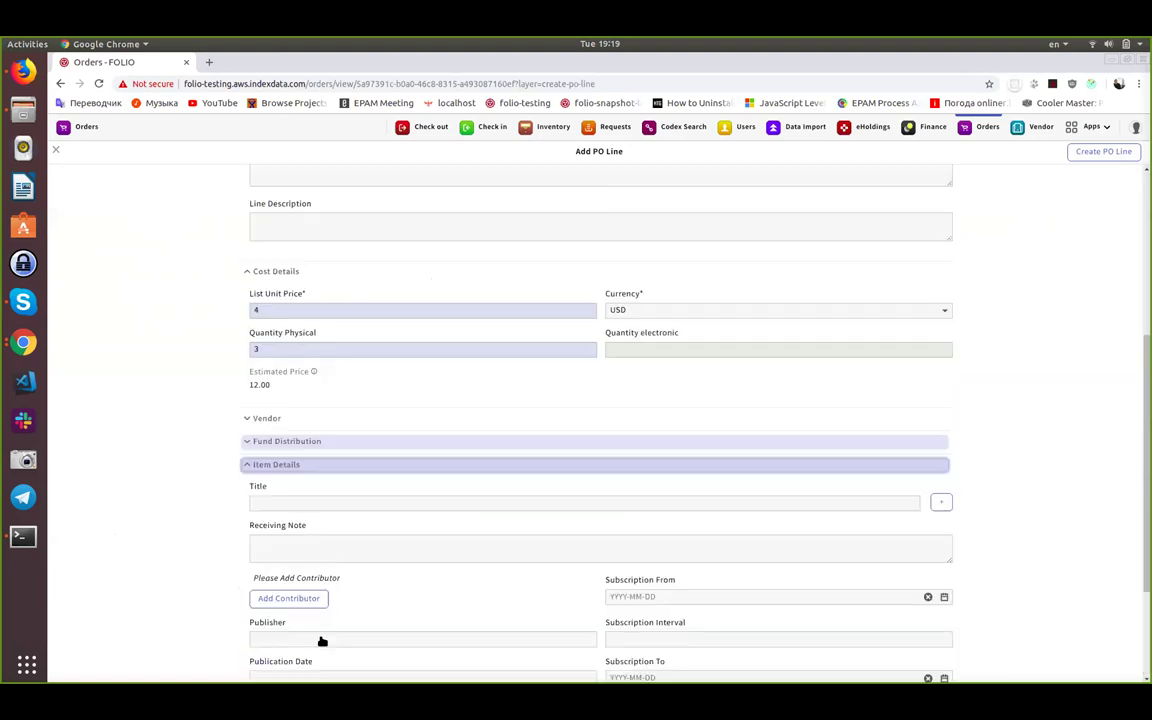
click(360, 463)
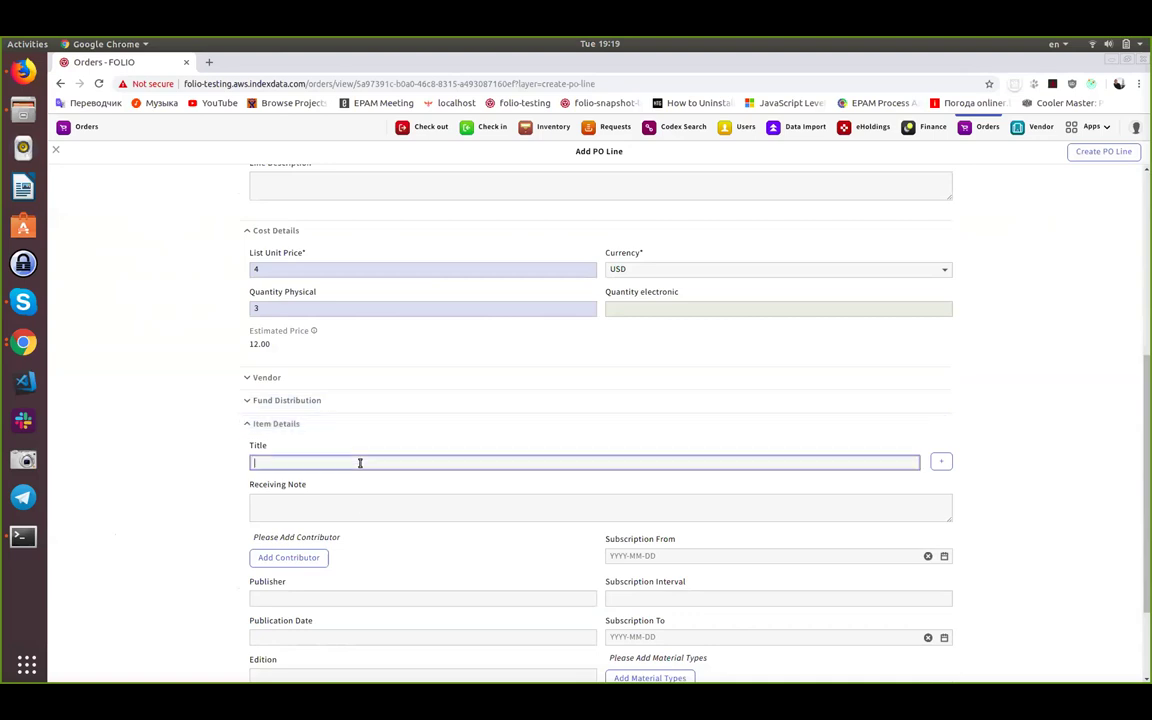
text(So)
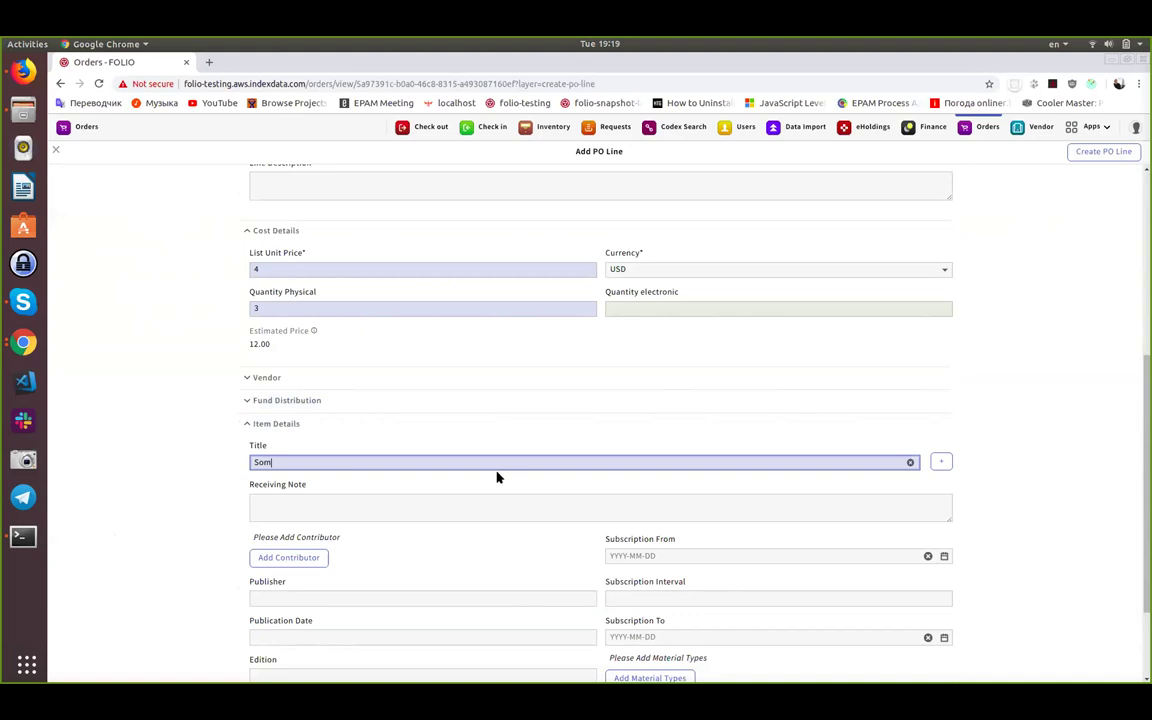
text(m)
key(BackSpace)
key(BackSpace)
key(BackSpace)
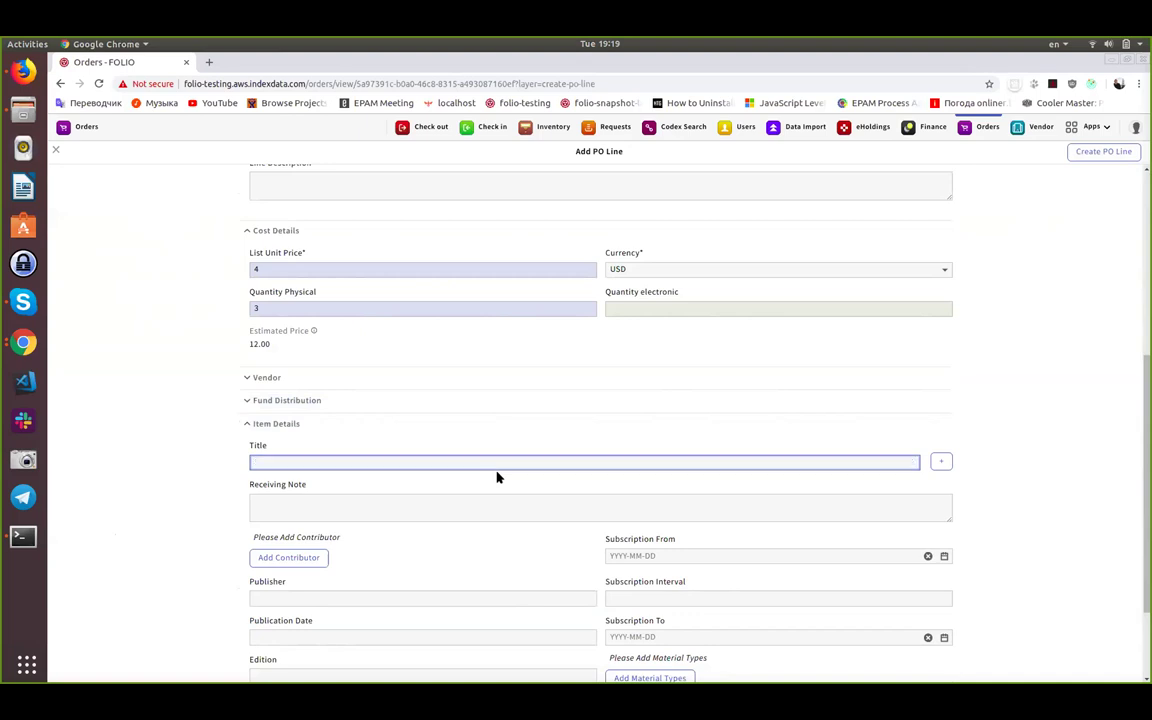
Fill the item title from the inventory instance Animal habitats and create the PO line
click(941, 462)
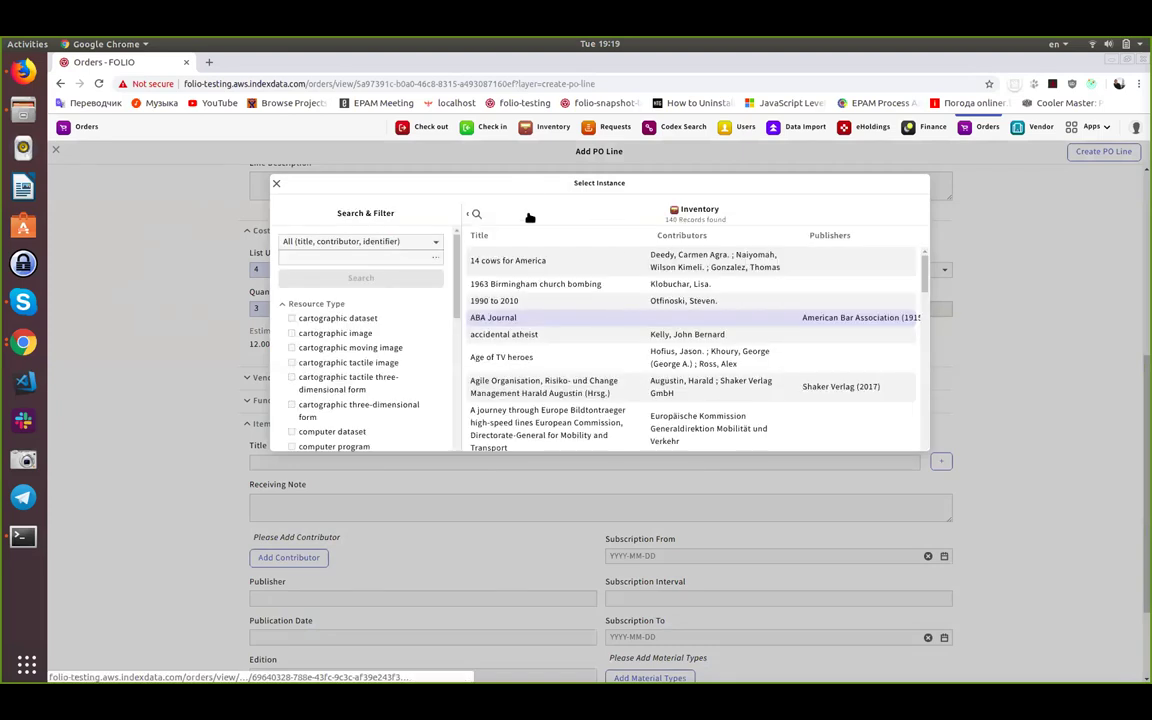
scroll(599, 336, down, 1)
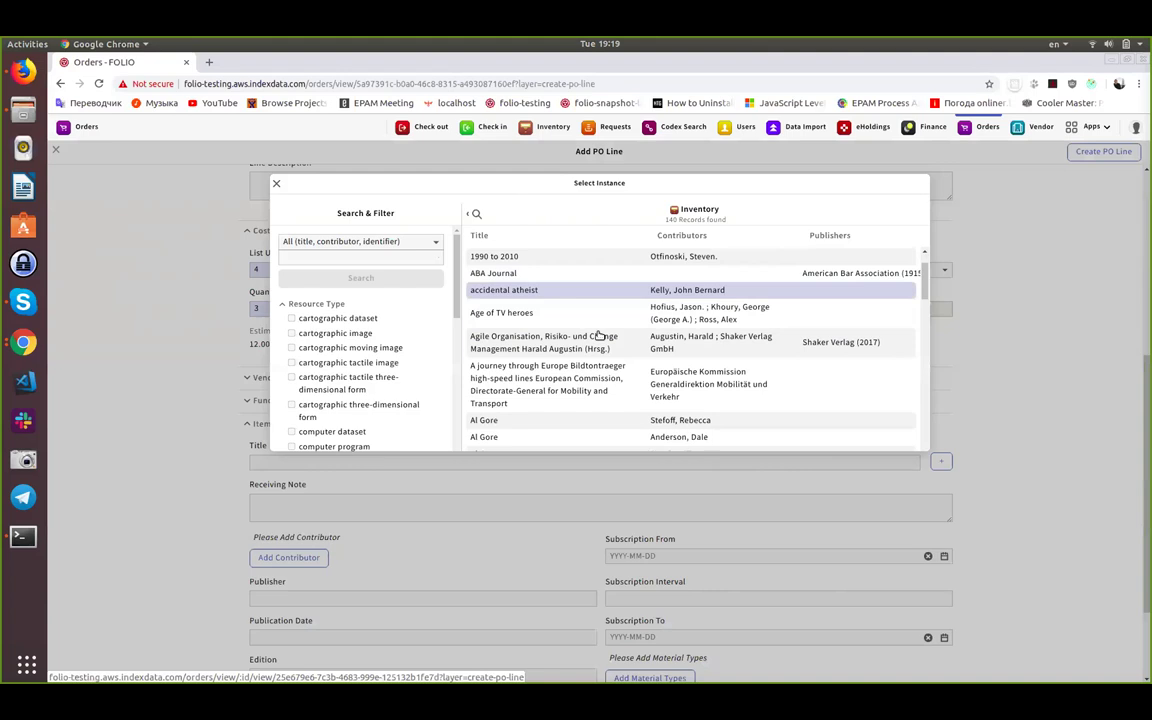
scroll(599, 336, down, 1)
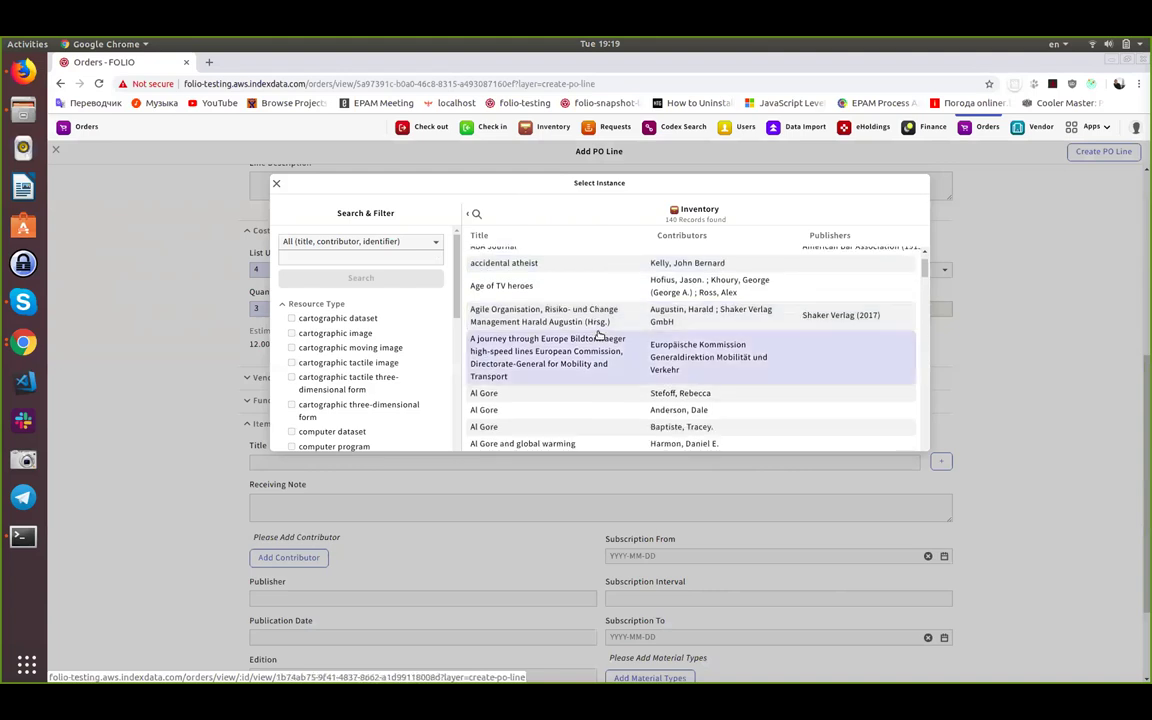
scroll(599, 334, down, 1)
scroll(599, 334, up, 1)
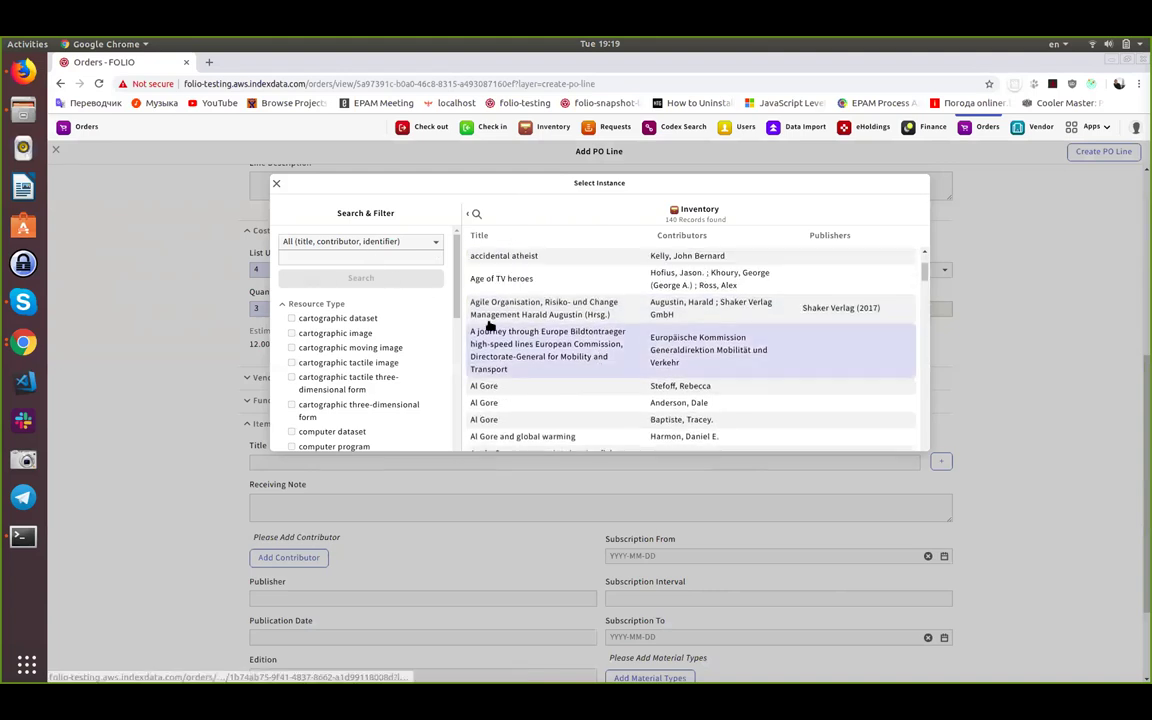
scroll(497, 340, down, 2)
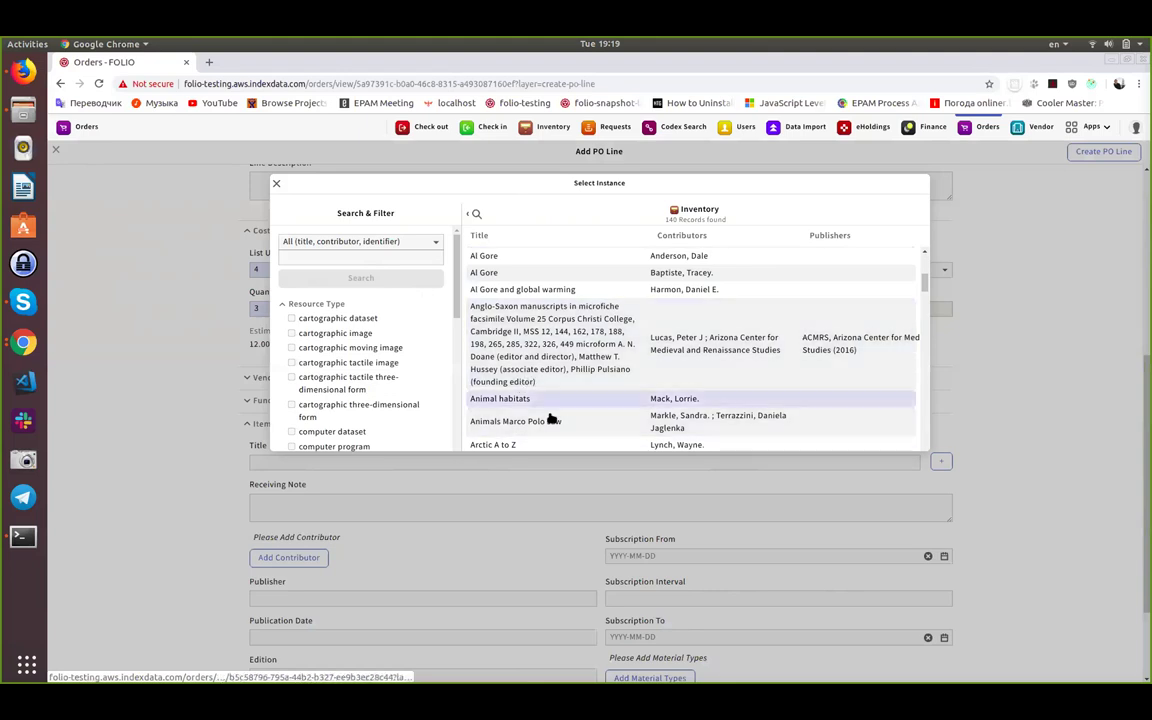
click(554, 408)
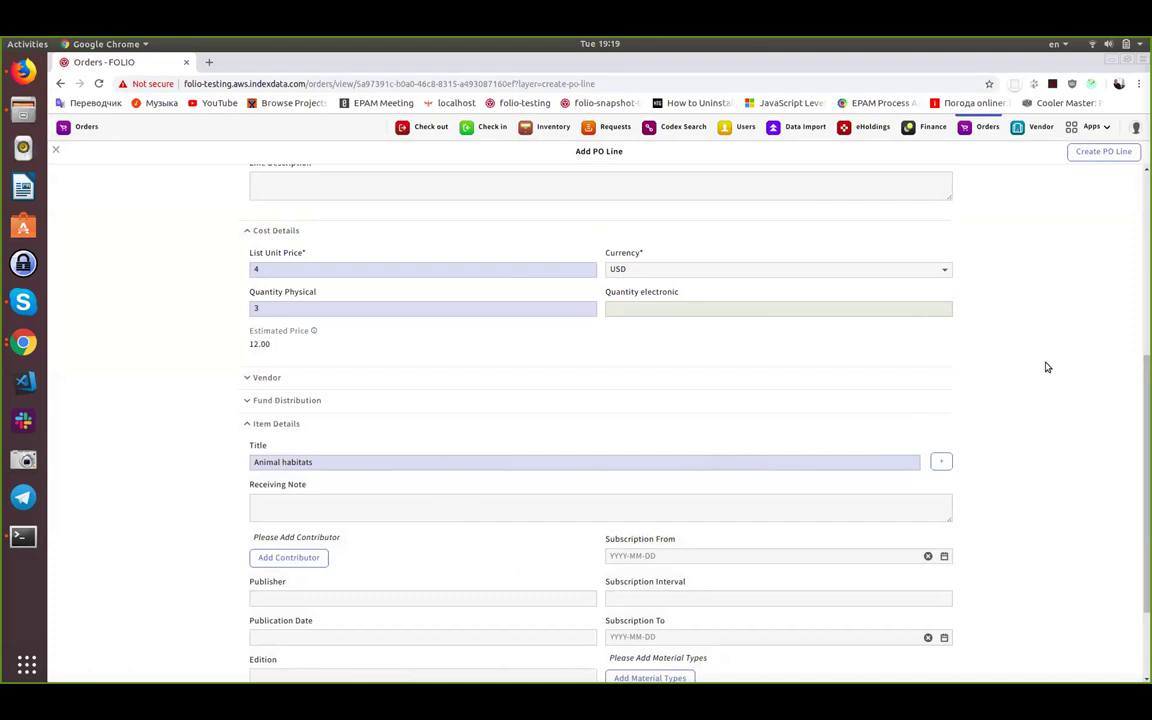
scroll(936, 349, up, 2)
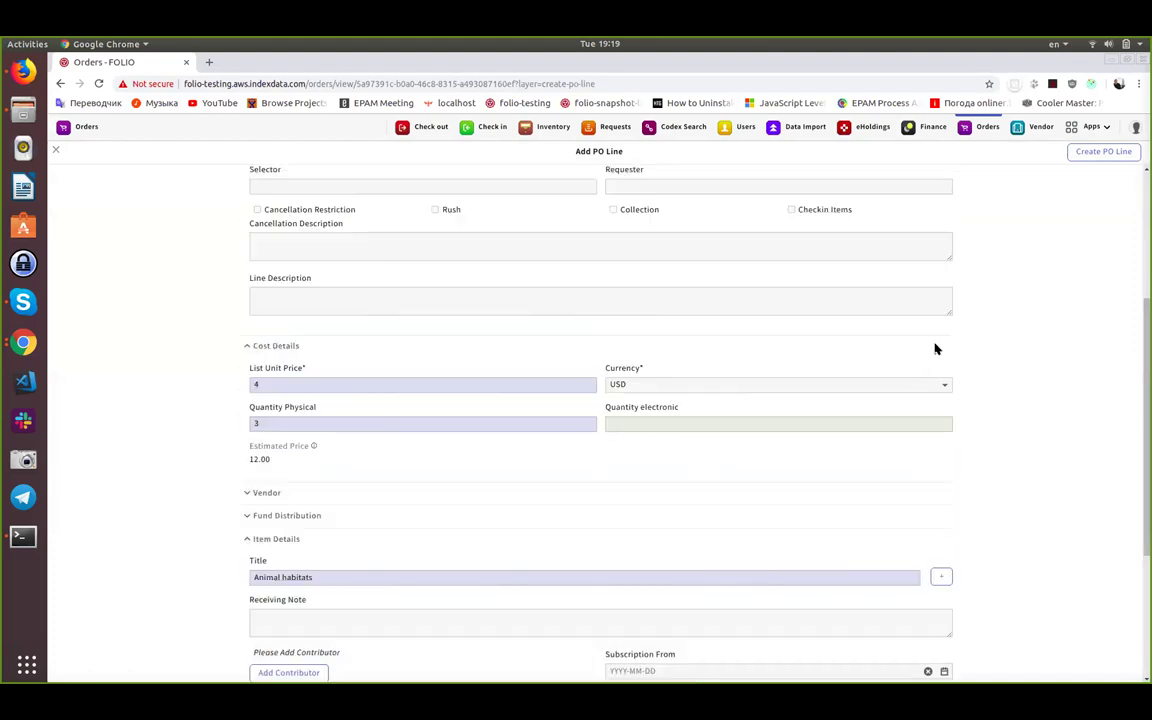
click(1077, 160)
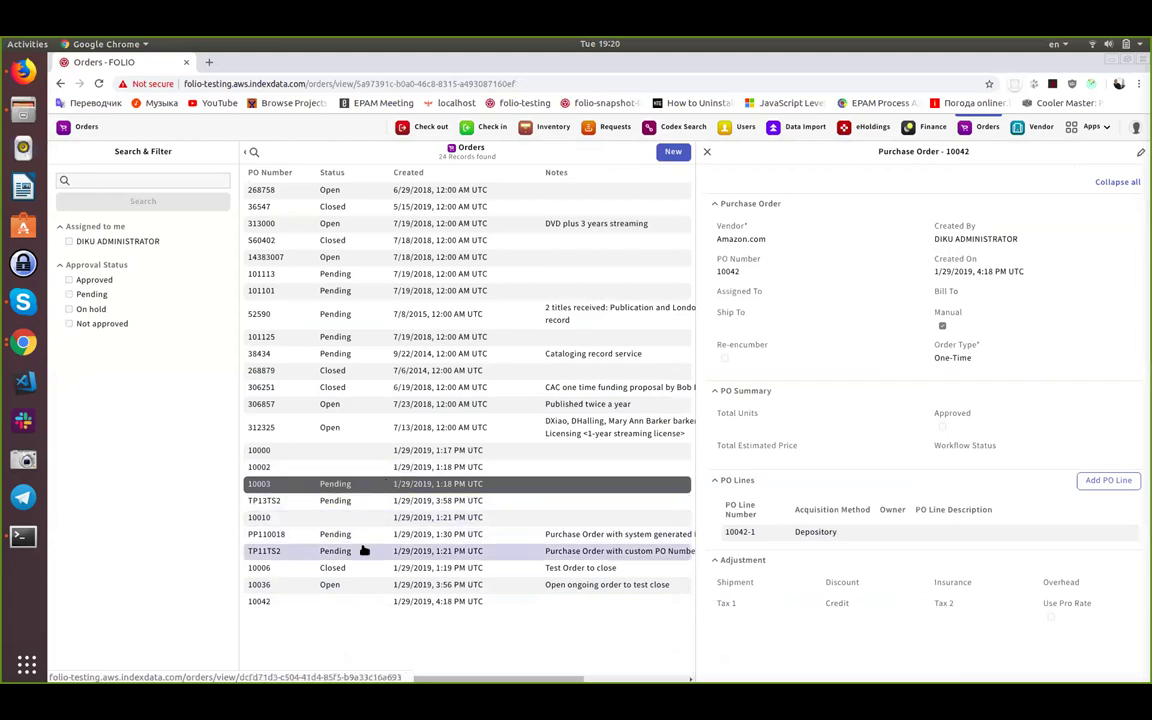
View the pending order noted as having a custom PO Number, and open the one noted as system generated PO Number + Prefix
click(364, 567)
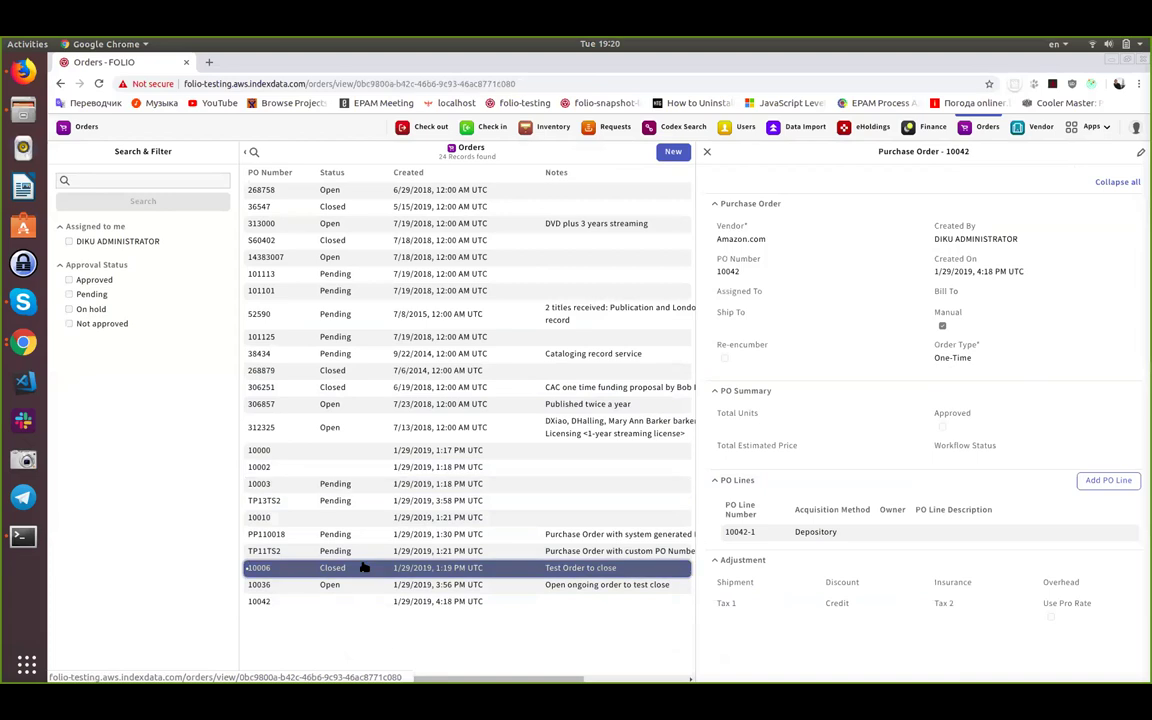
click(381, 551)
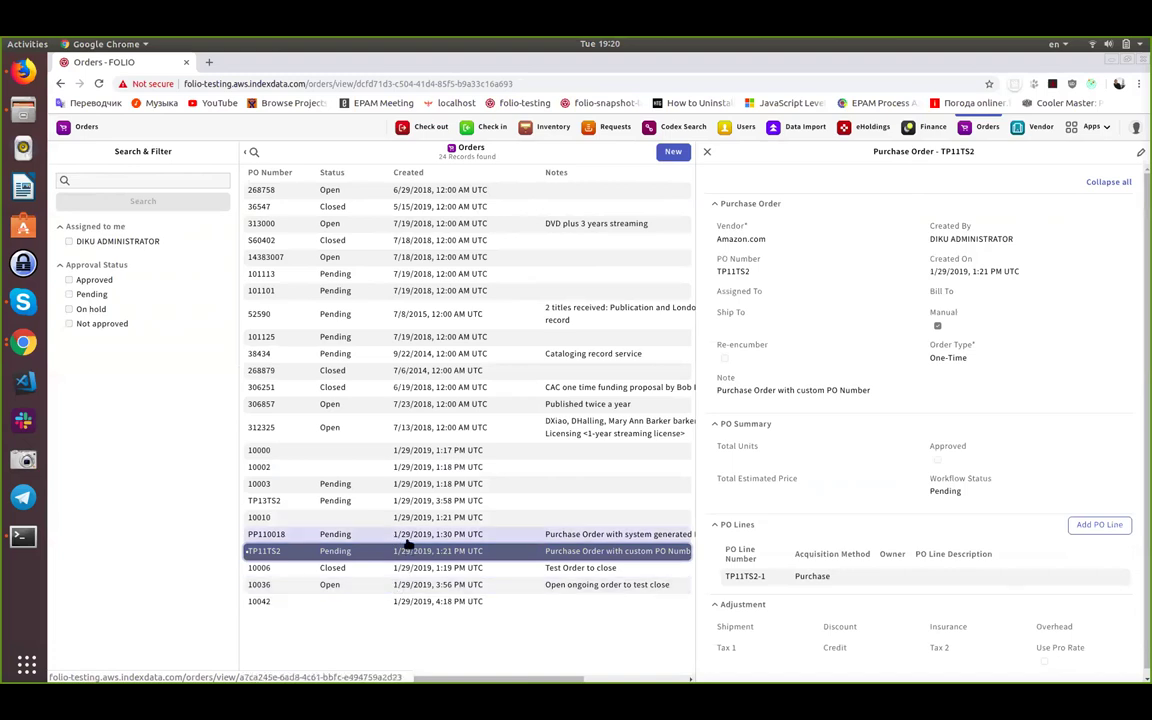
click(413, 536)
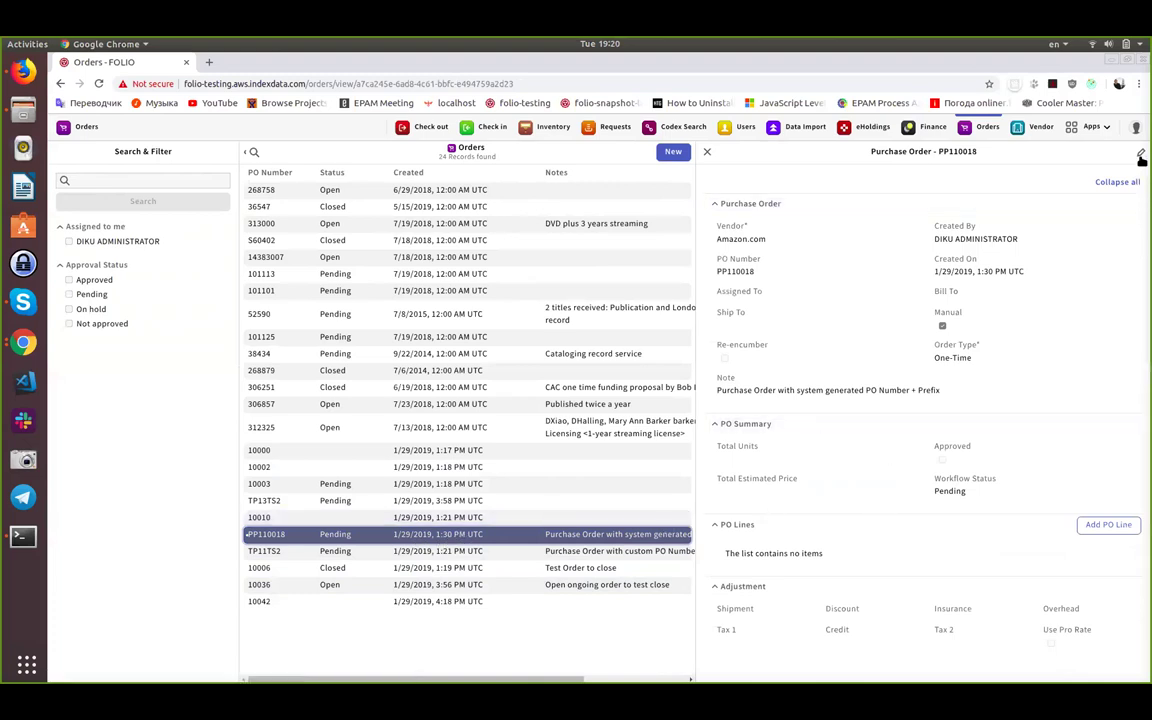
Close the open order's details and start a new purchase order with order type Ongoing
click(709, 153)
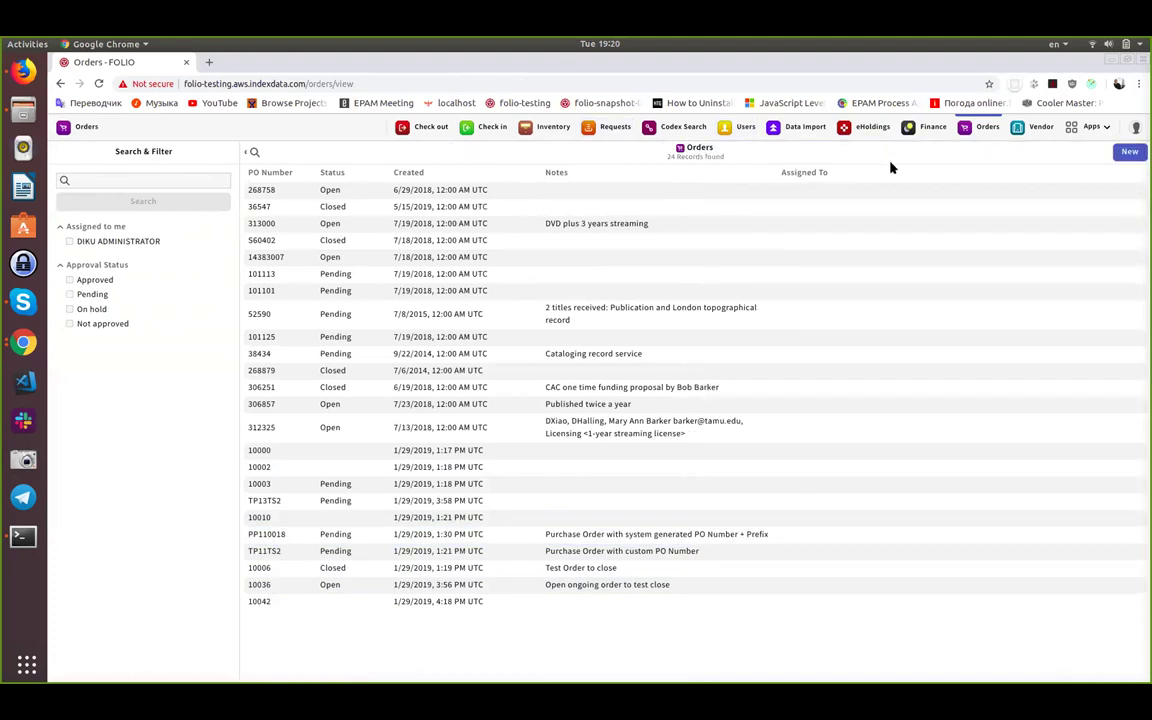
click(1128, 152)
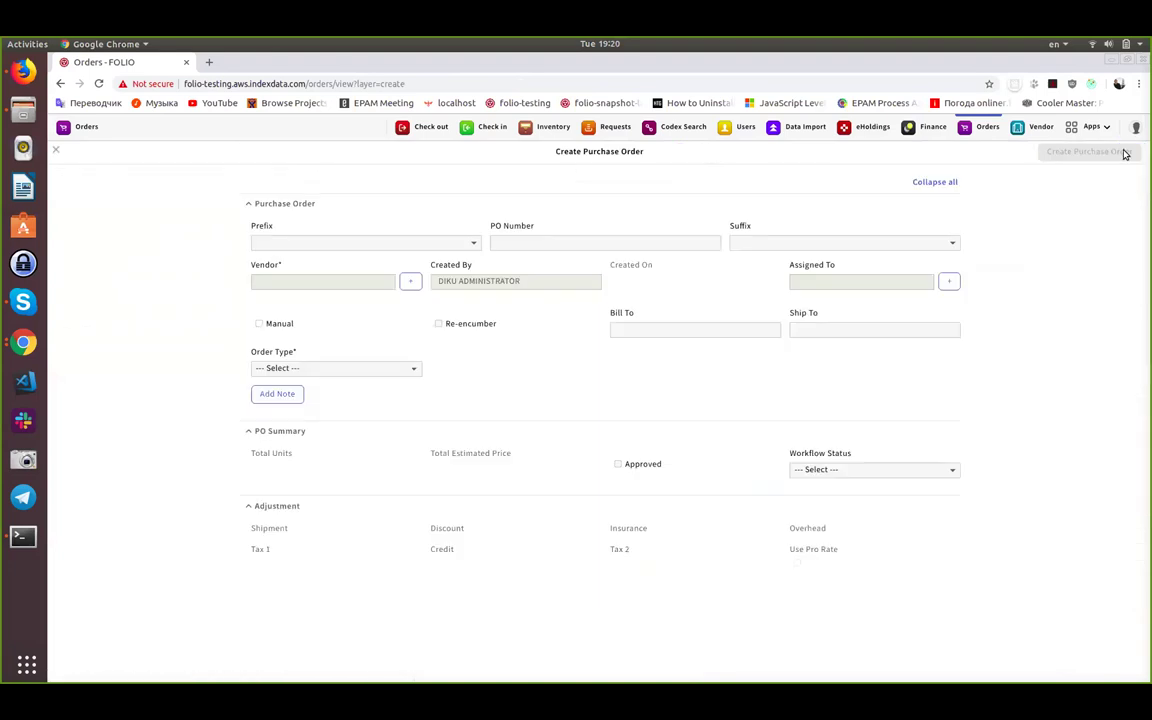
click(313, 369)
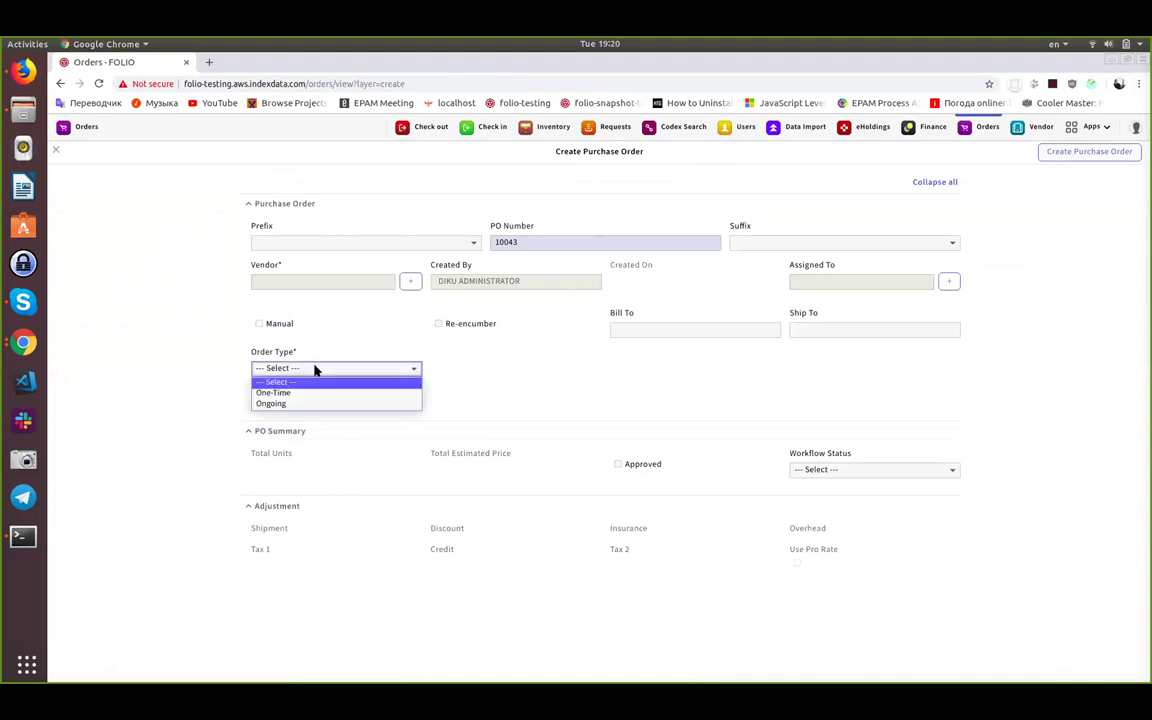
click(311, 404)
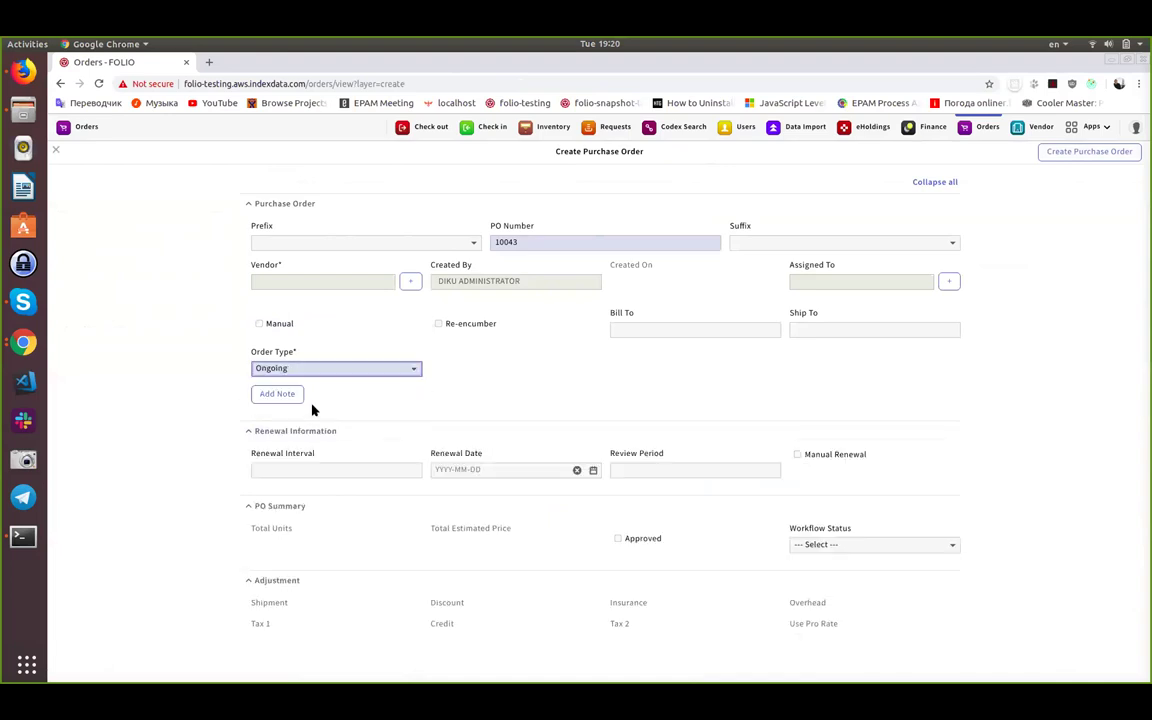
Fill in renewal interval 2, renewal date 2019-01-31 and review period 1, and enable Manual Renewal
click(312, 469)
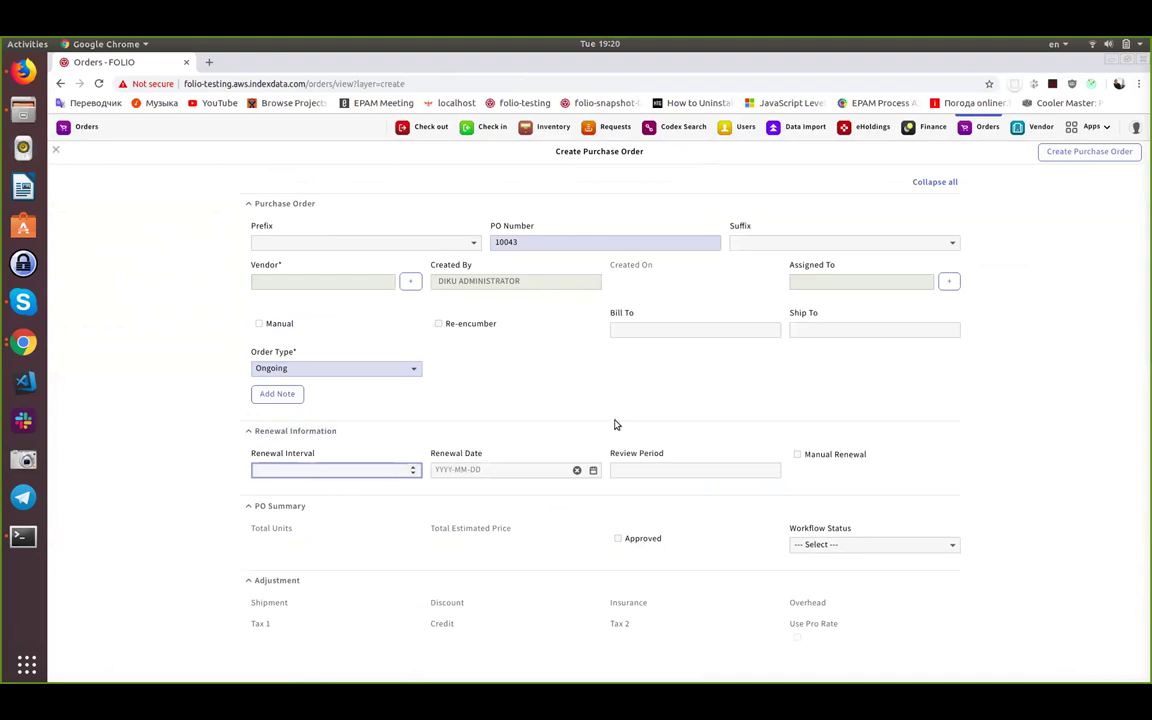
text(2)
click(534, 470)
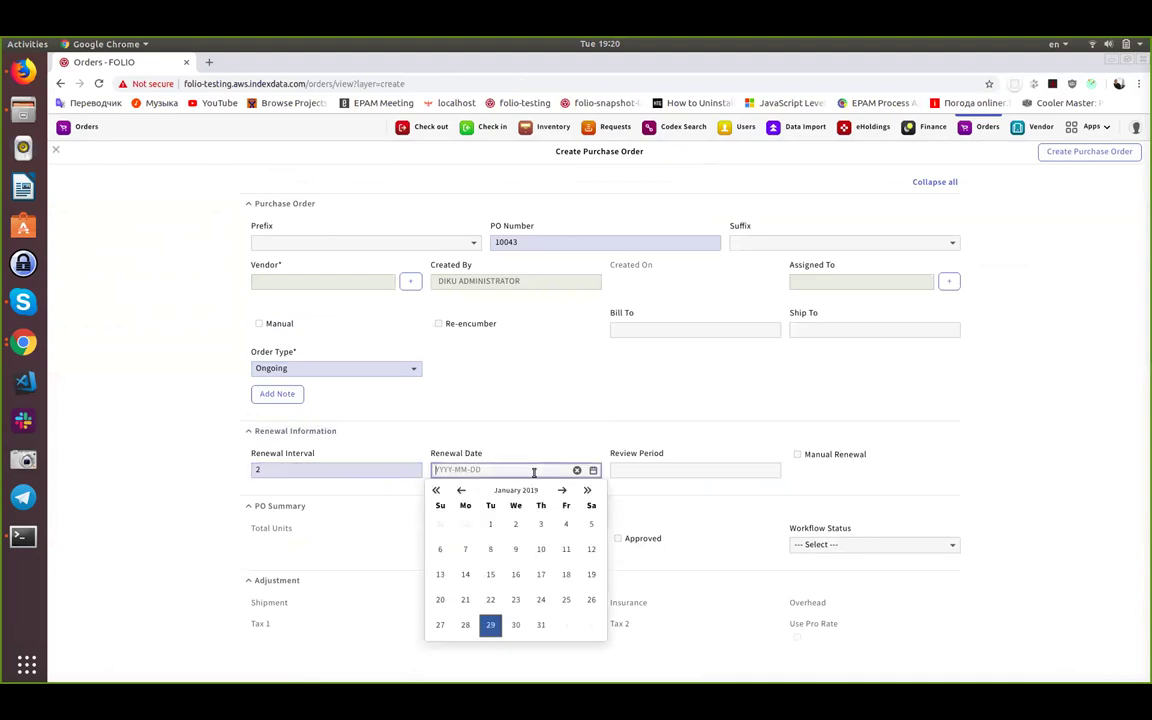
click(540, 624)
click(676, 471)
text(1)
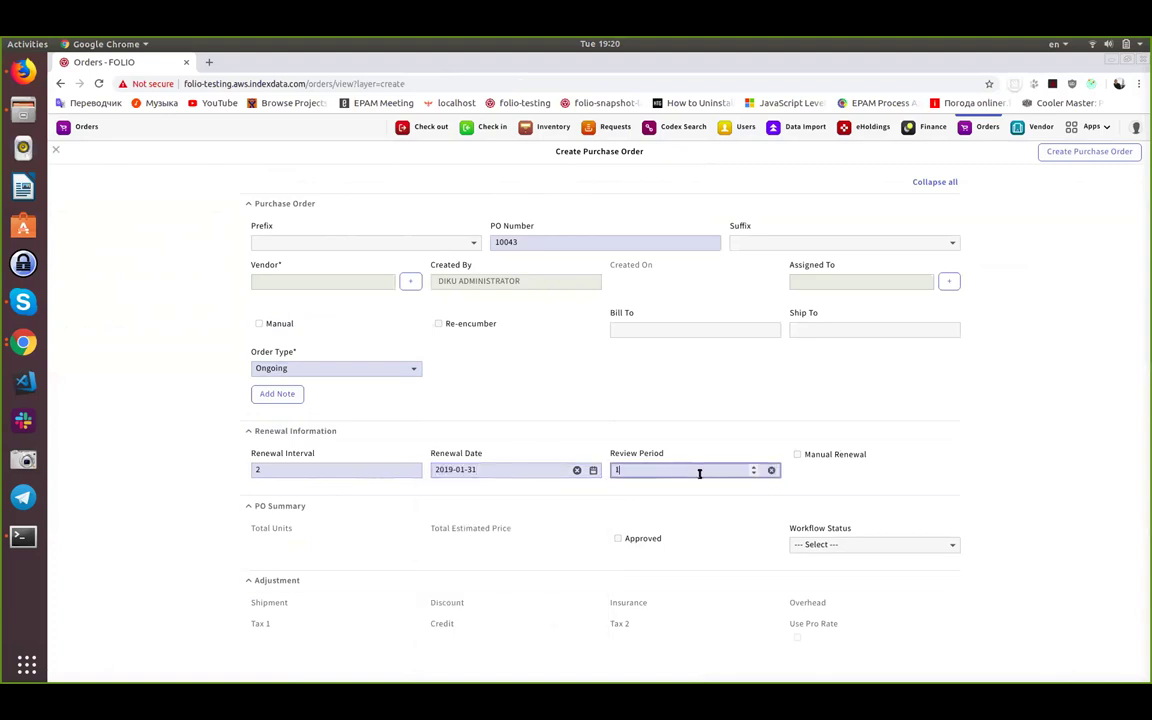
click(815, 456)
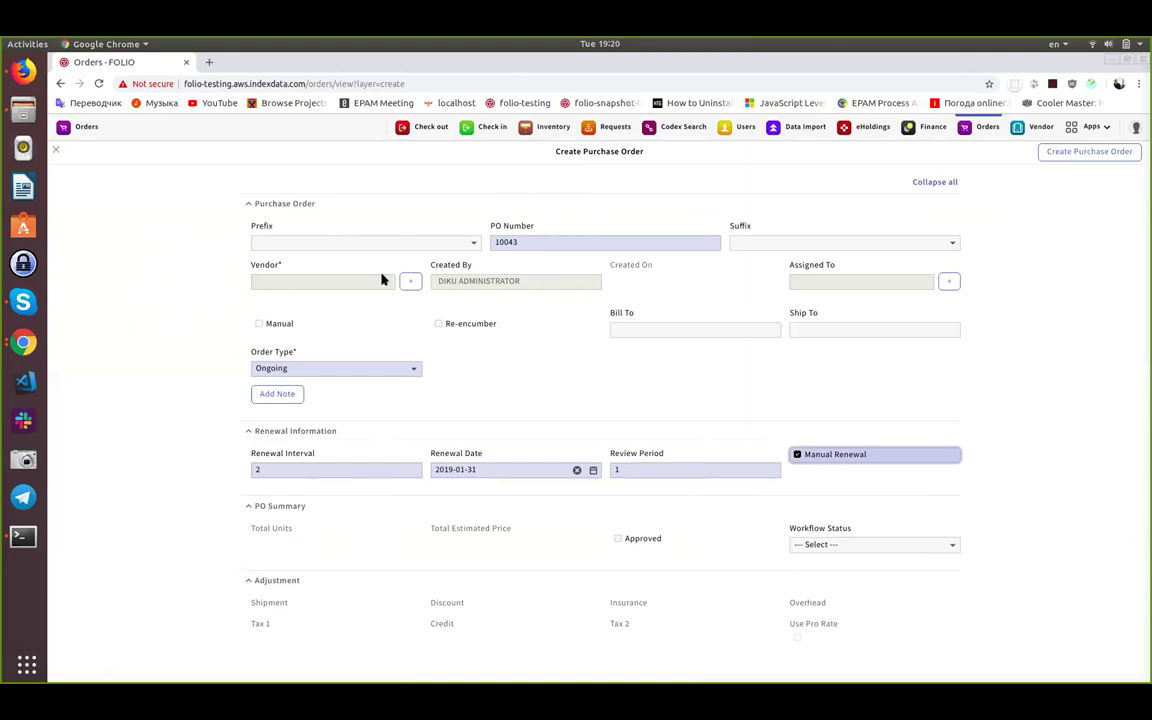
Set the vendor to Amazon.com and the workflow status to Open, and create the purchase order
click(407, 285)
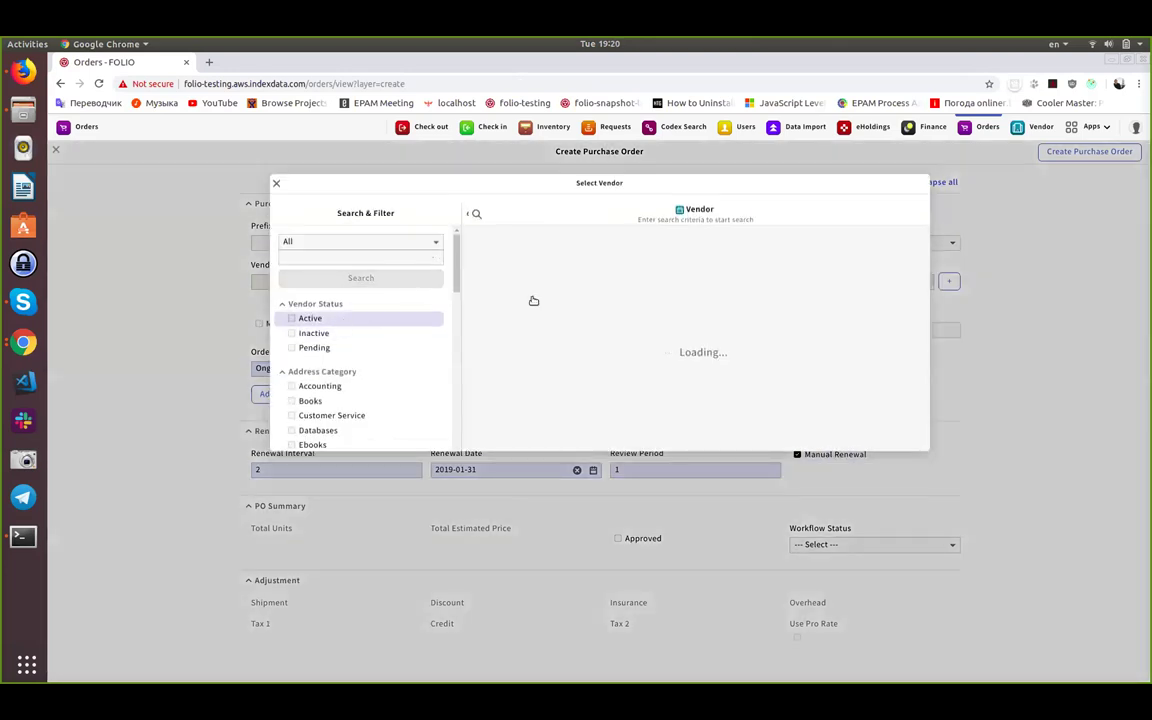
click(514, 268)
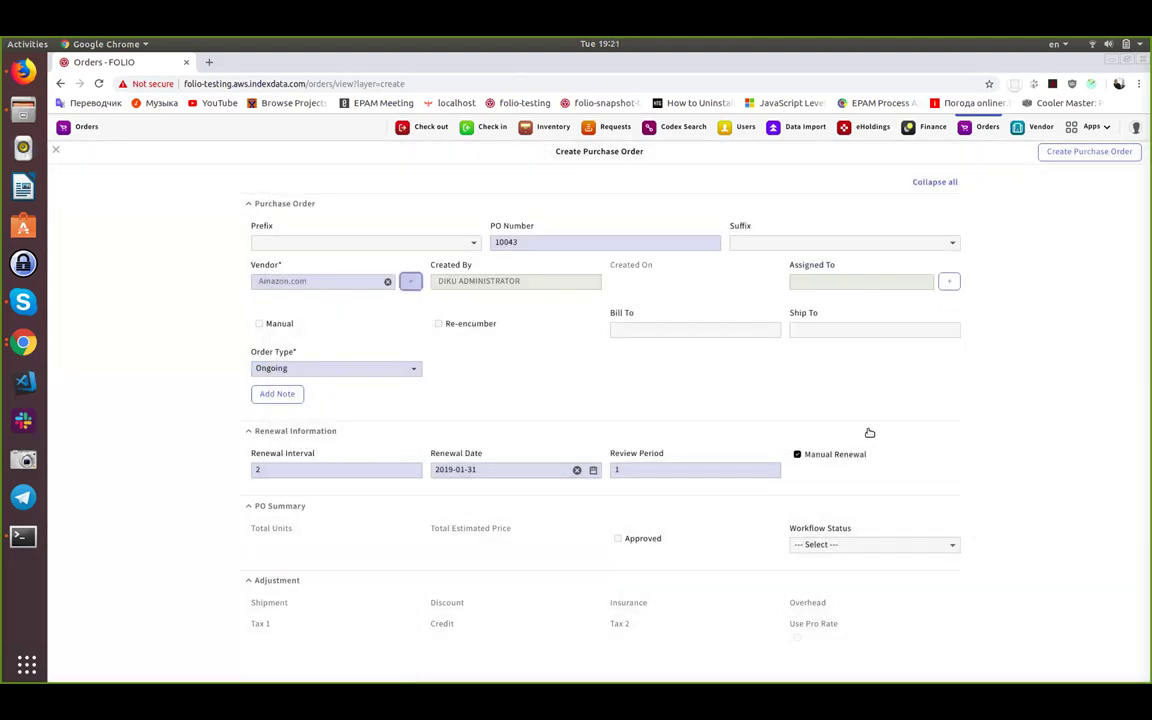
click(843, 548)
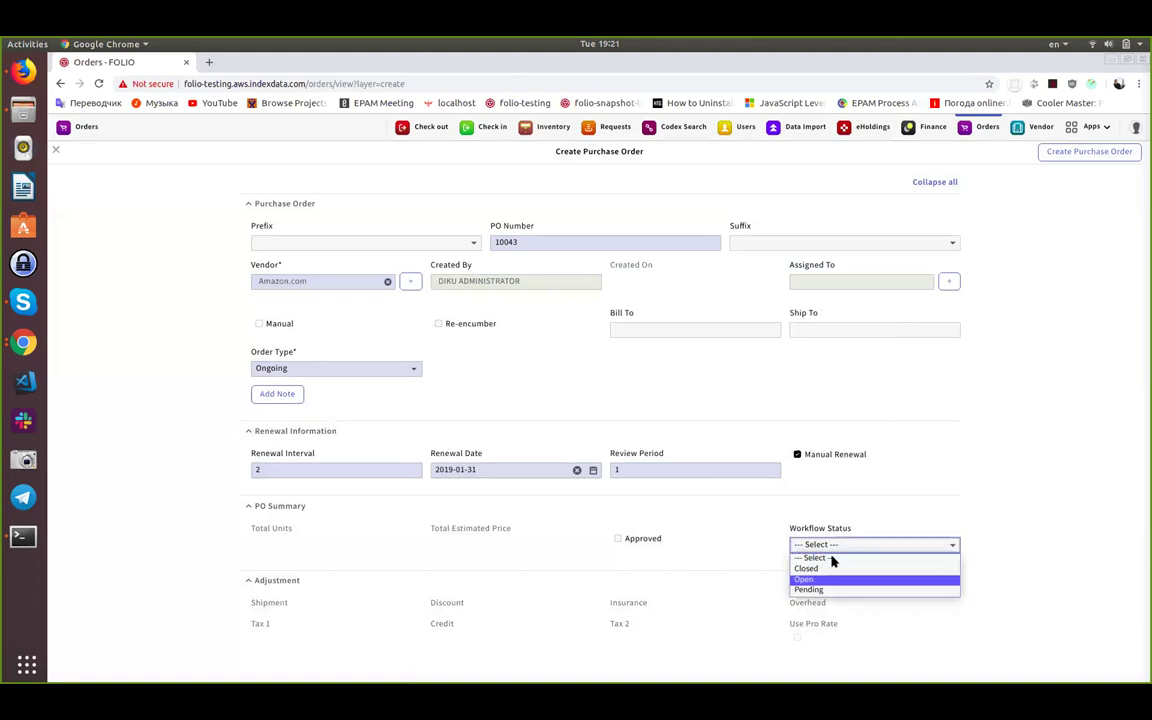
click(828, 573)
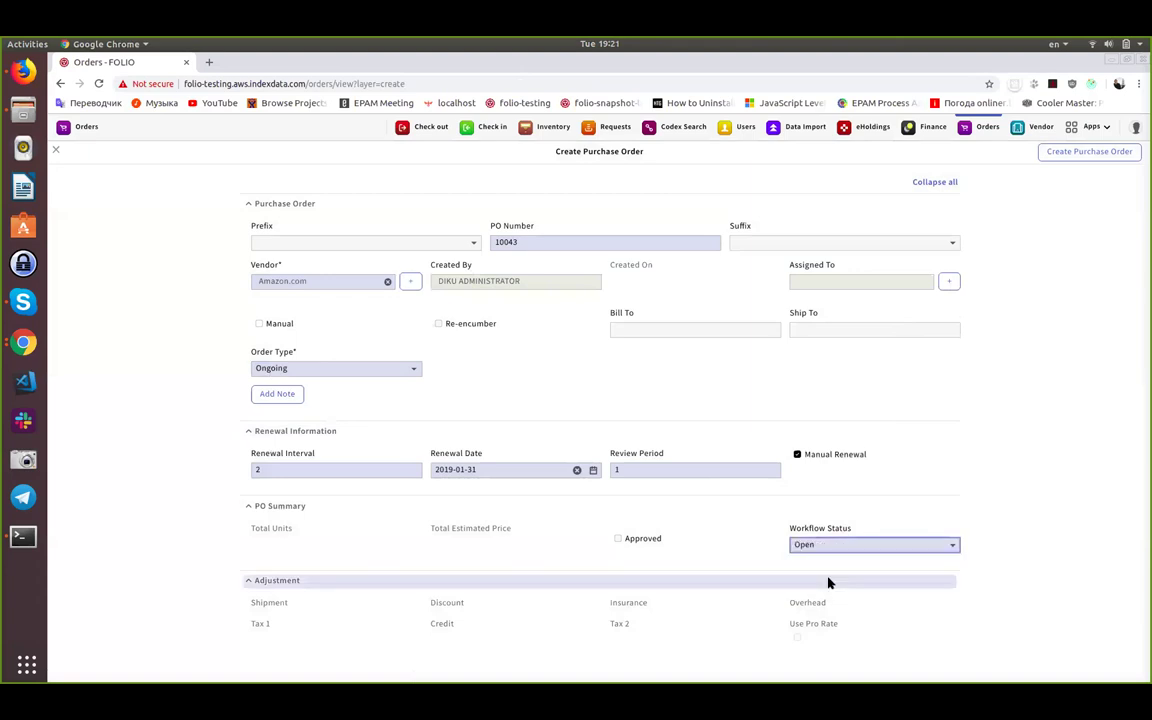
click(1092, 156)
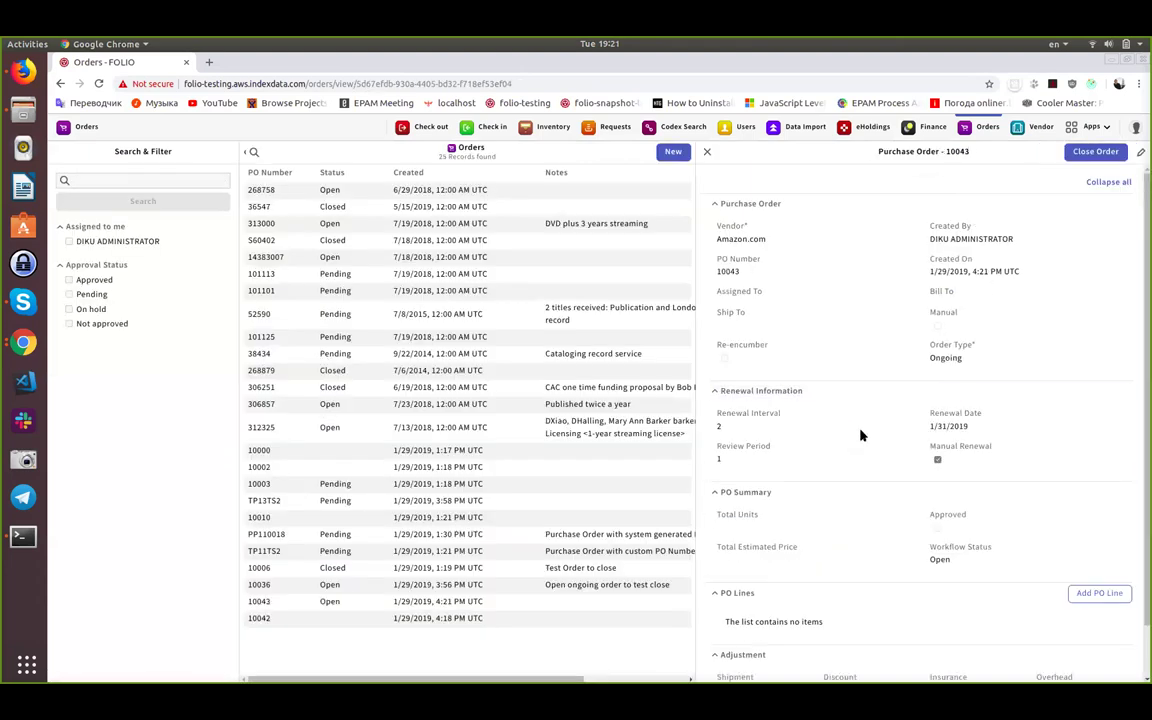
Review the new order's renewal information, and compare it with the pending Prefix order and the closed order noted Test Order to close
click(811, 397)
click(811, 397)
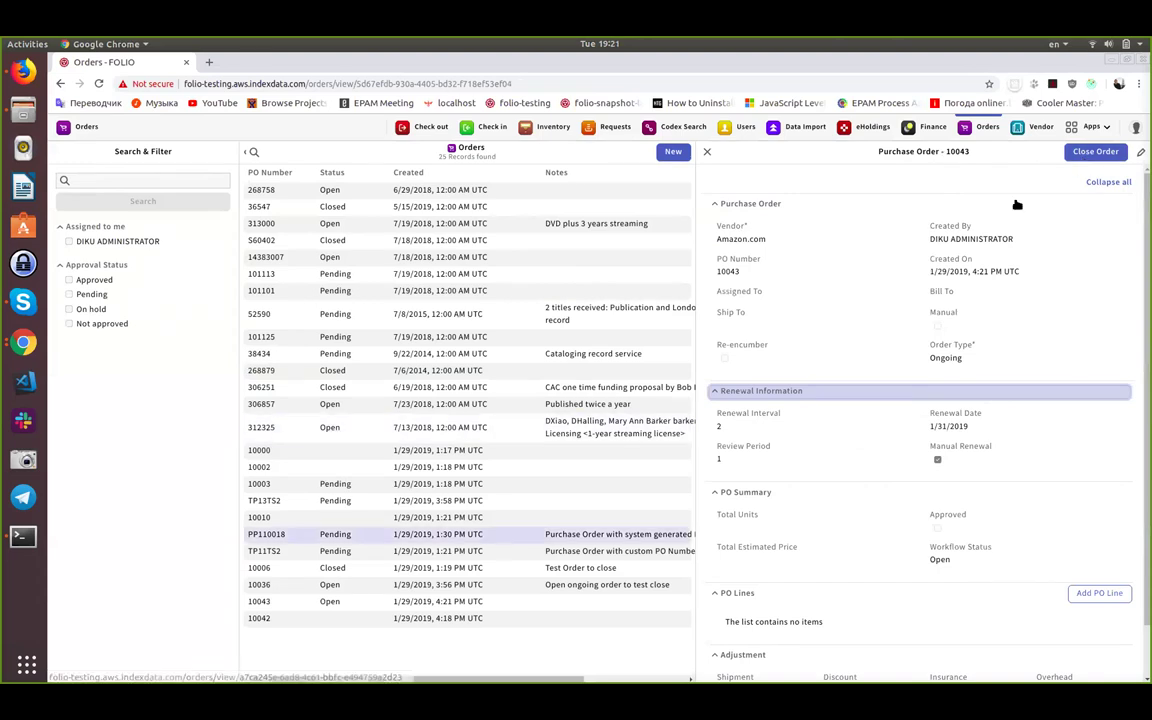
click(365, 536)
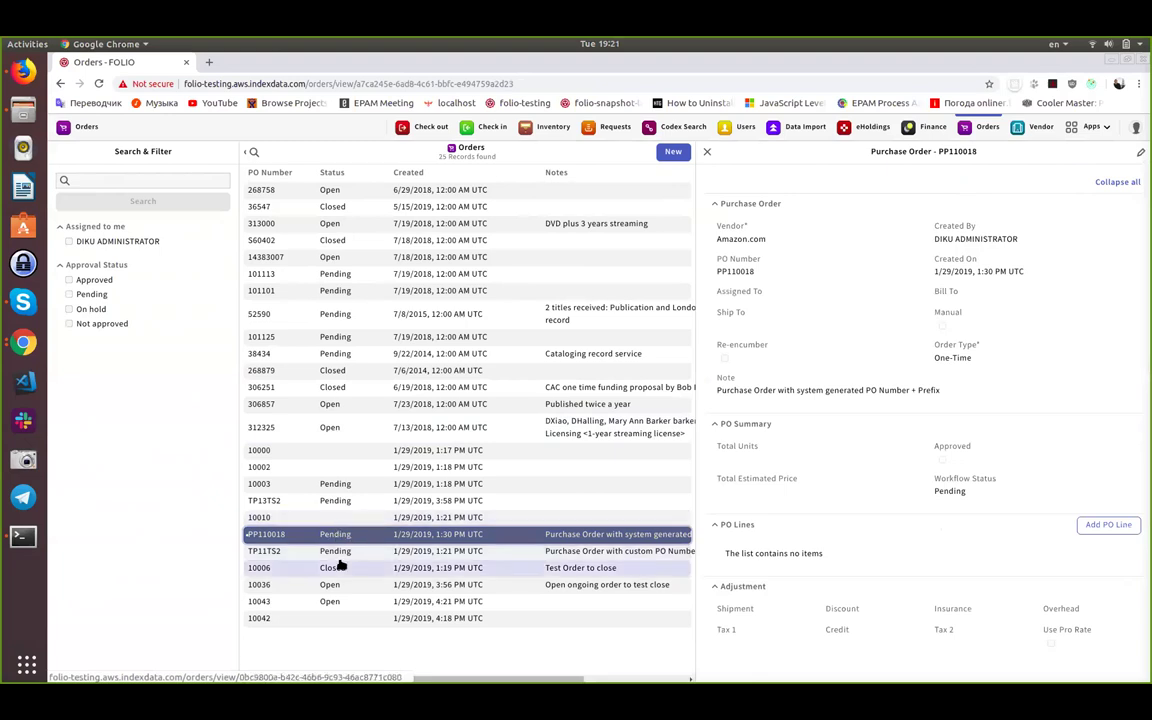
click(341, 568)
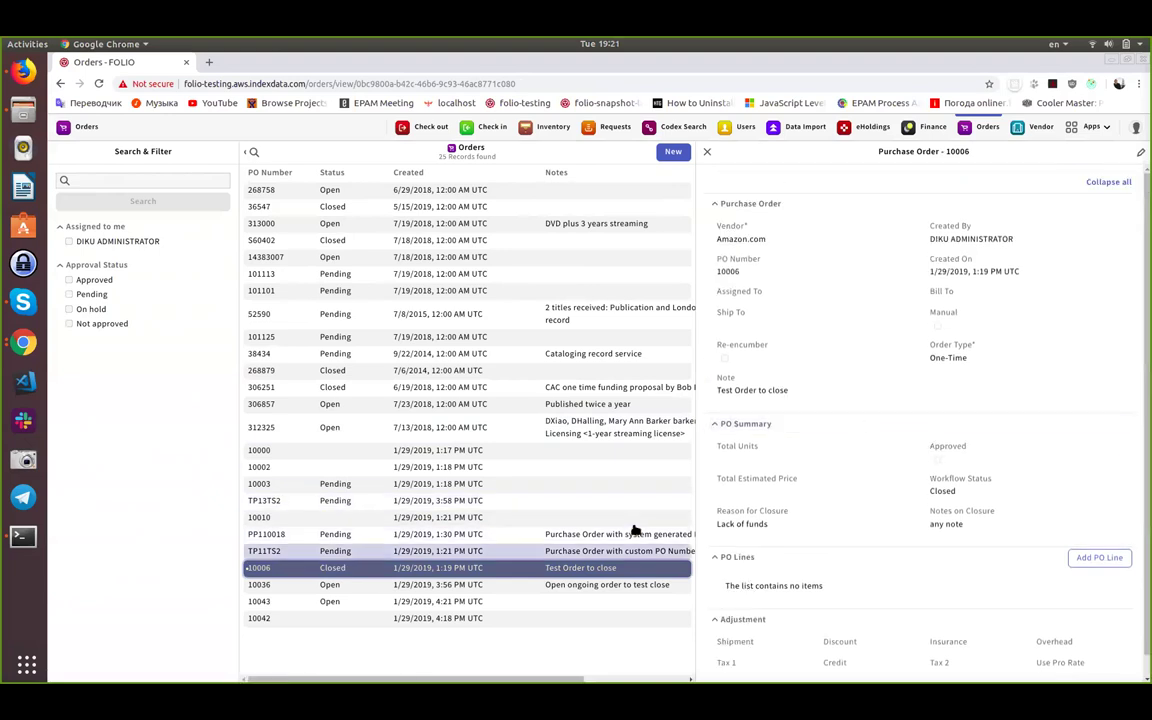
click(414, 587)
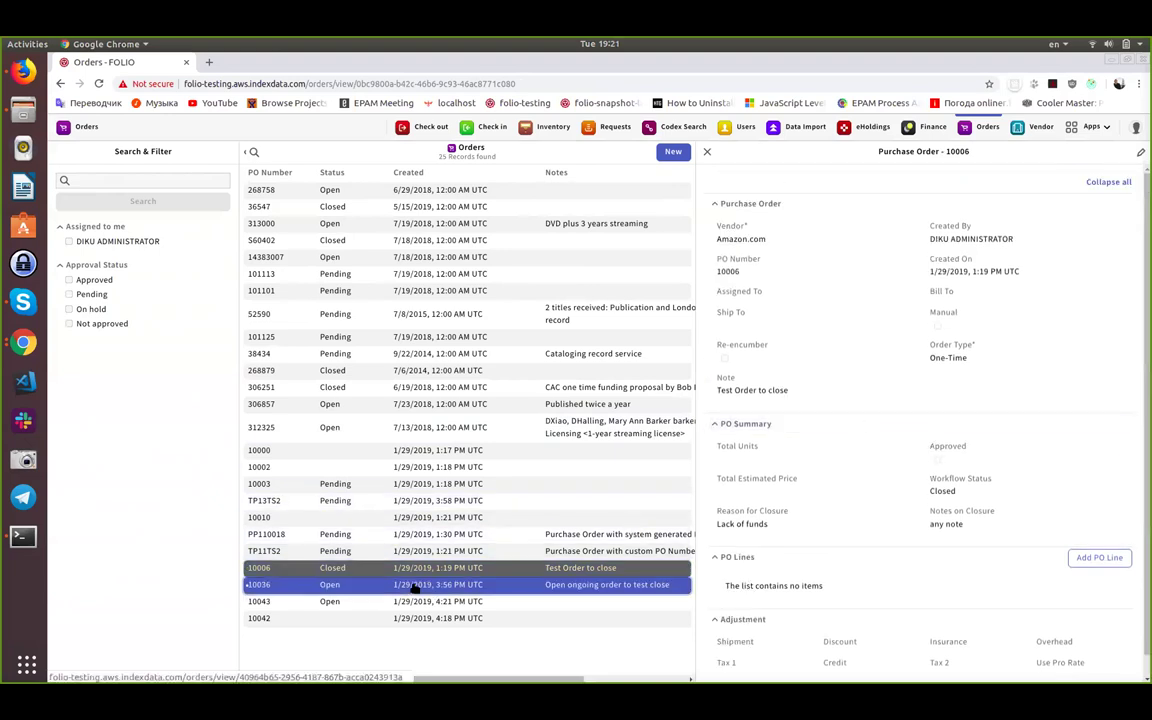
Close the new ongoing order with reason "Some reason to close the order" and notes "Any notes", and check its closure details
click(363, 601)
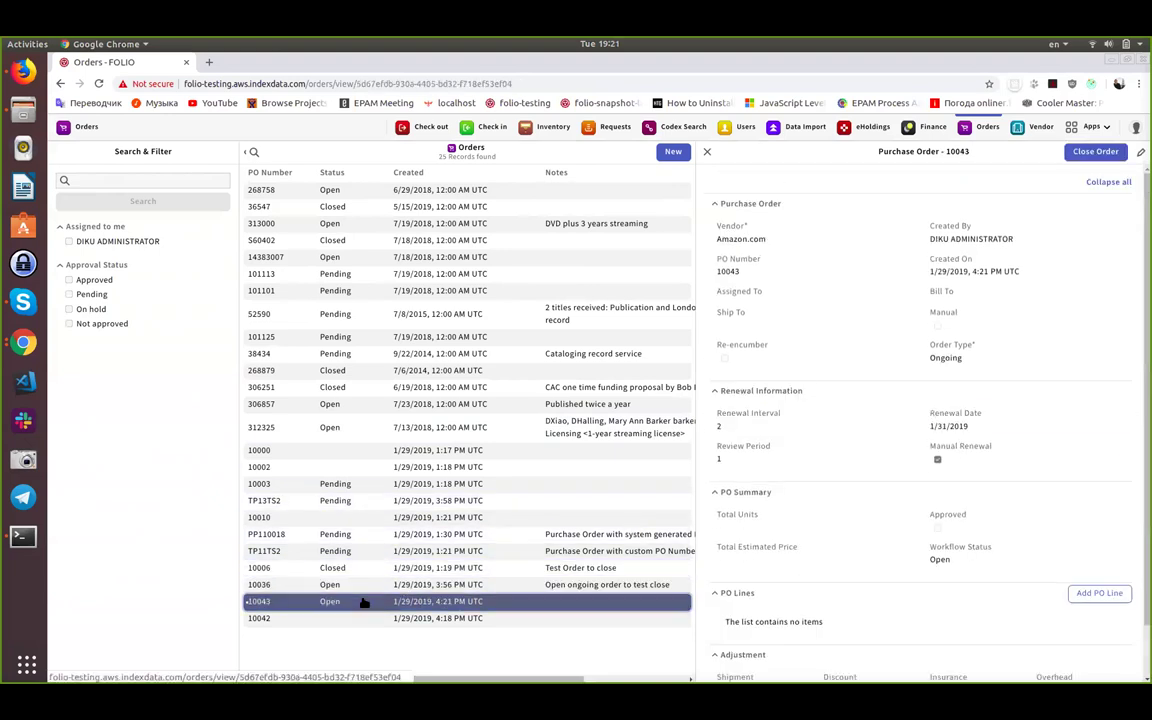
click(1094, 152)
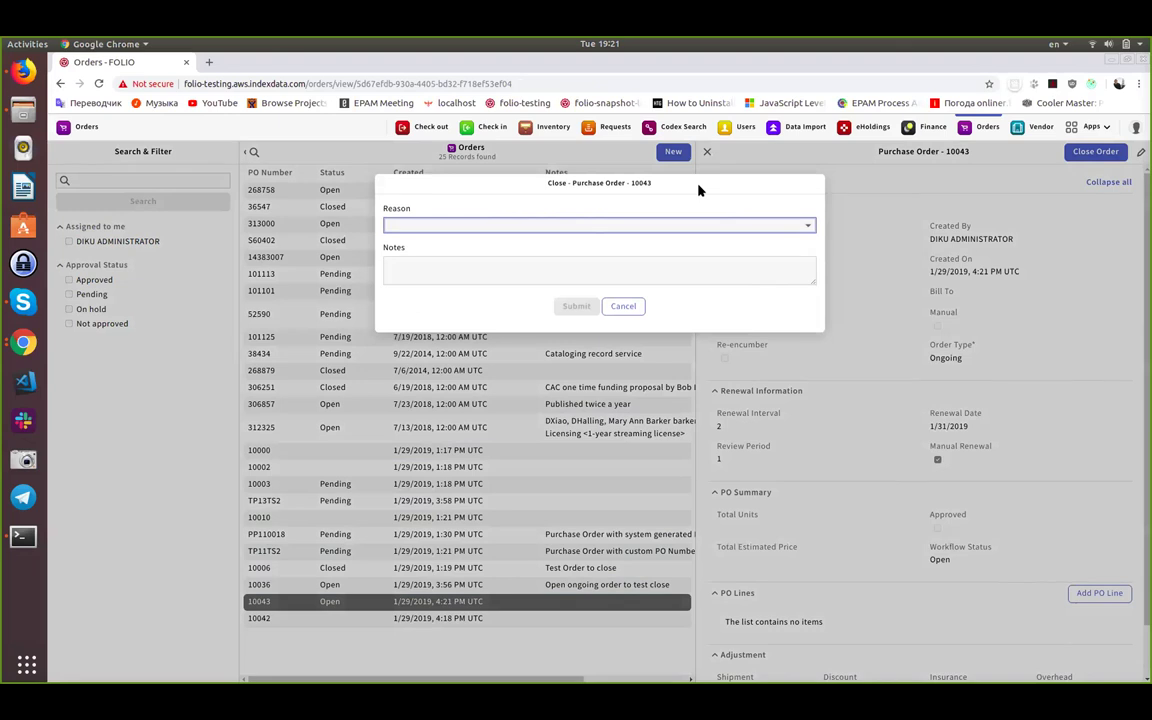
click(736, 226)
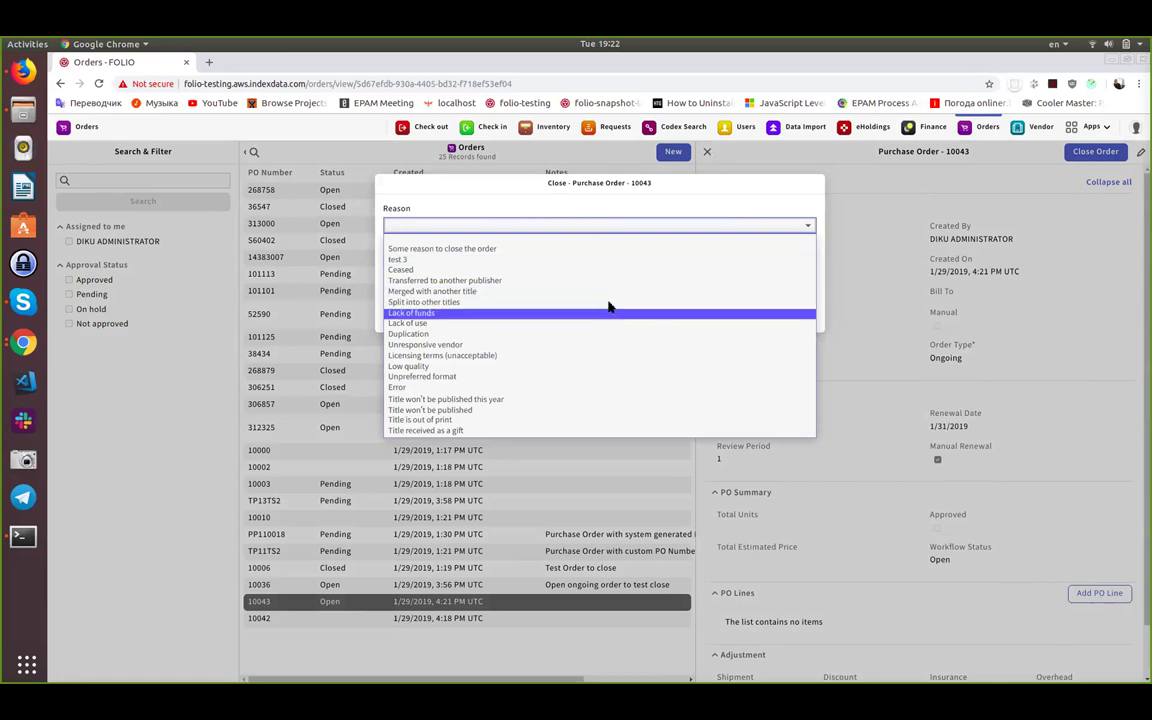
click(581, 249)
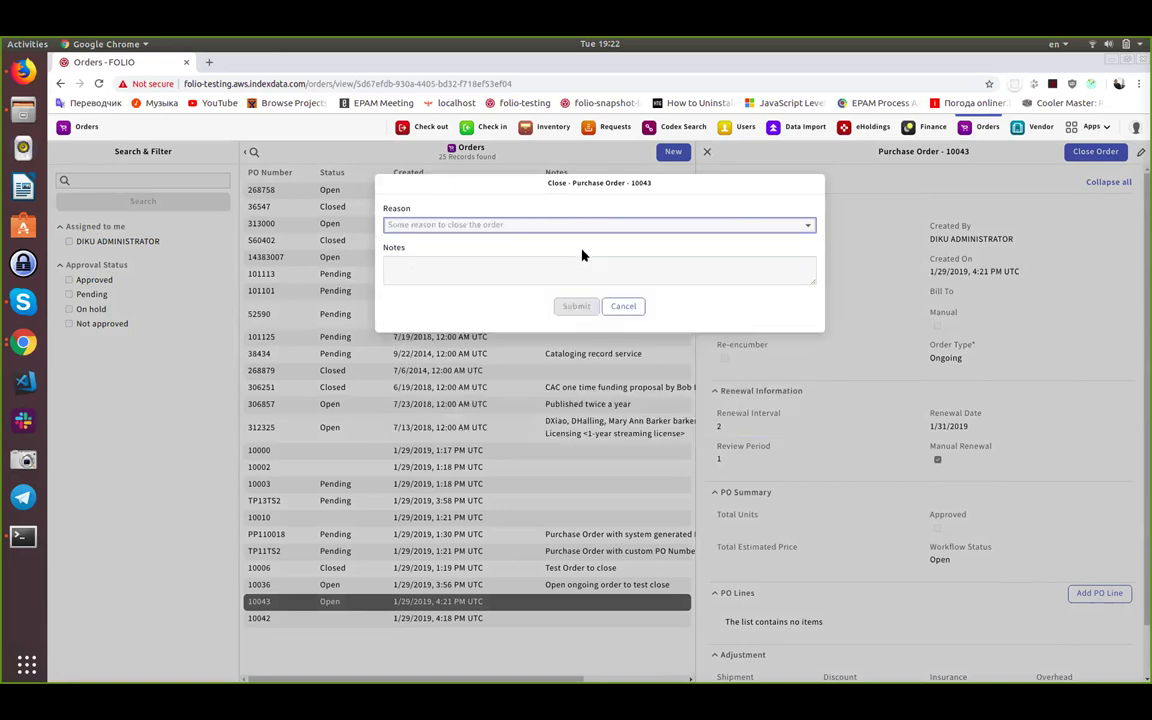
click(567, 279)
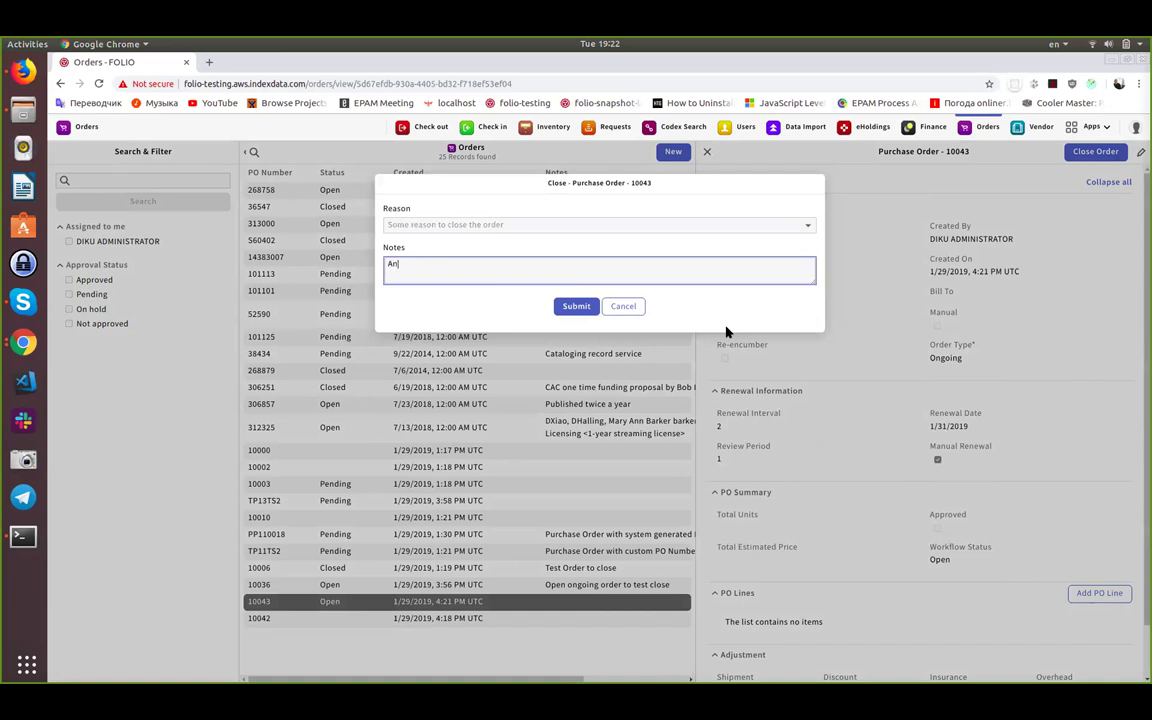
click(576, 306)
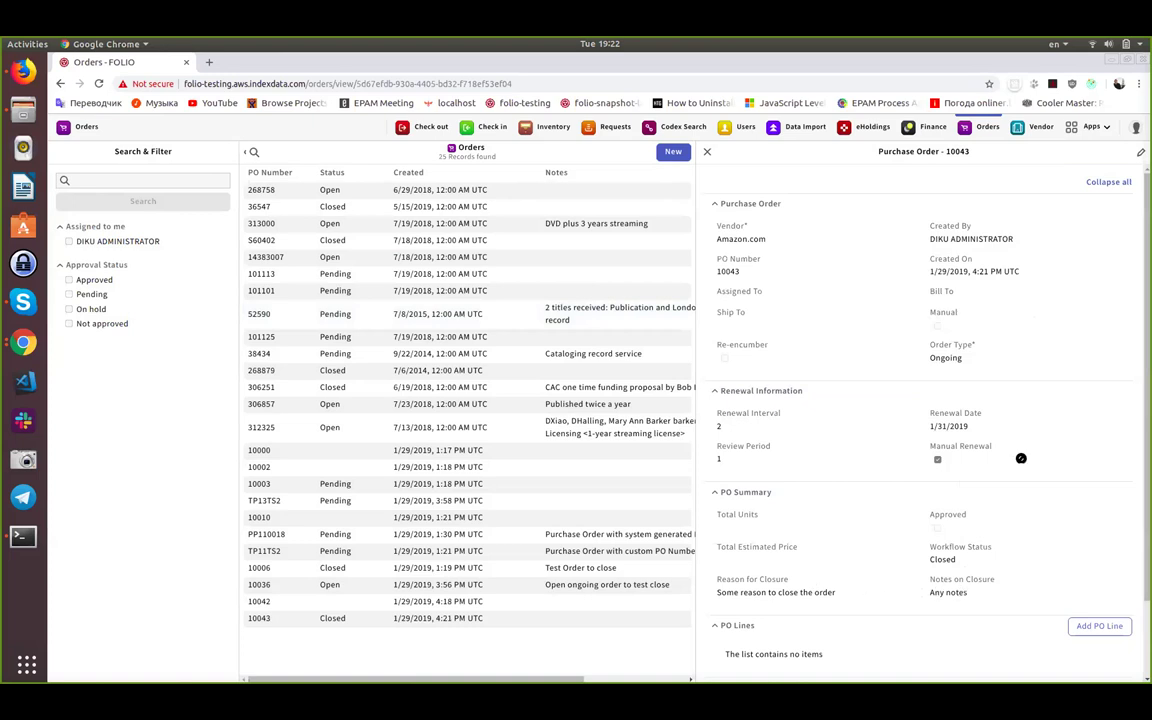
scroll(954, 514, down, 1)
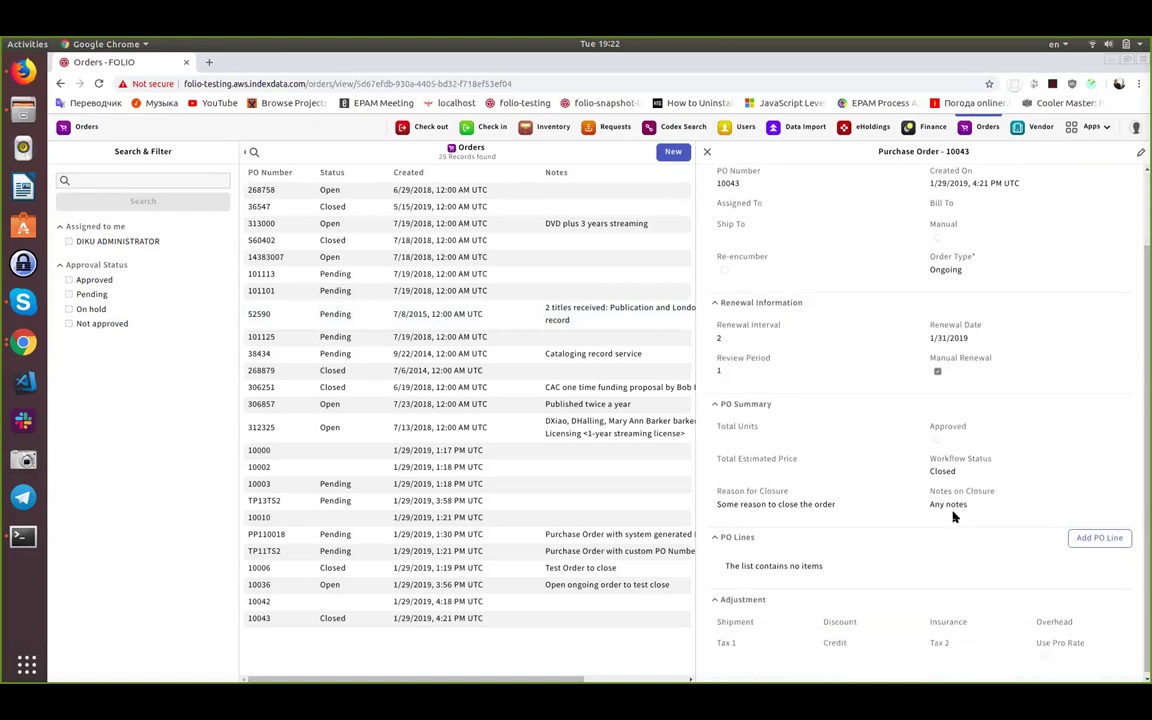
scroll(954, 516, up, 1)
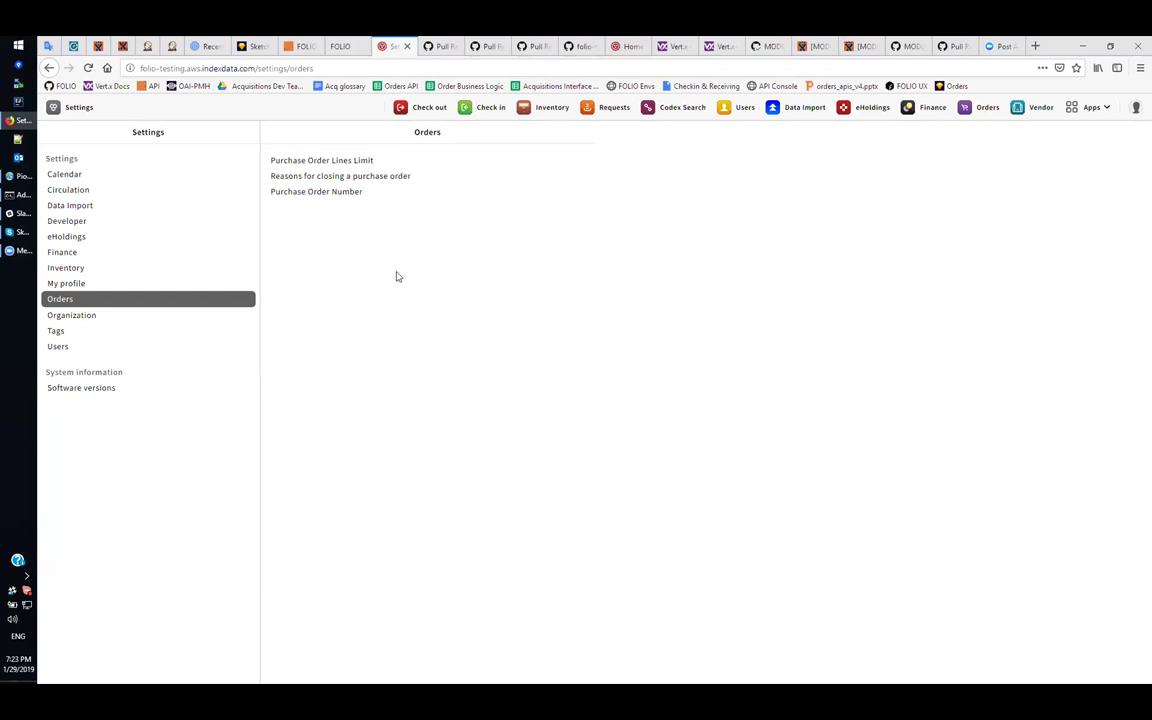
Open the Purchase Order Number settings and view the available prefix options
click(434, 195)
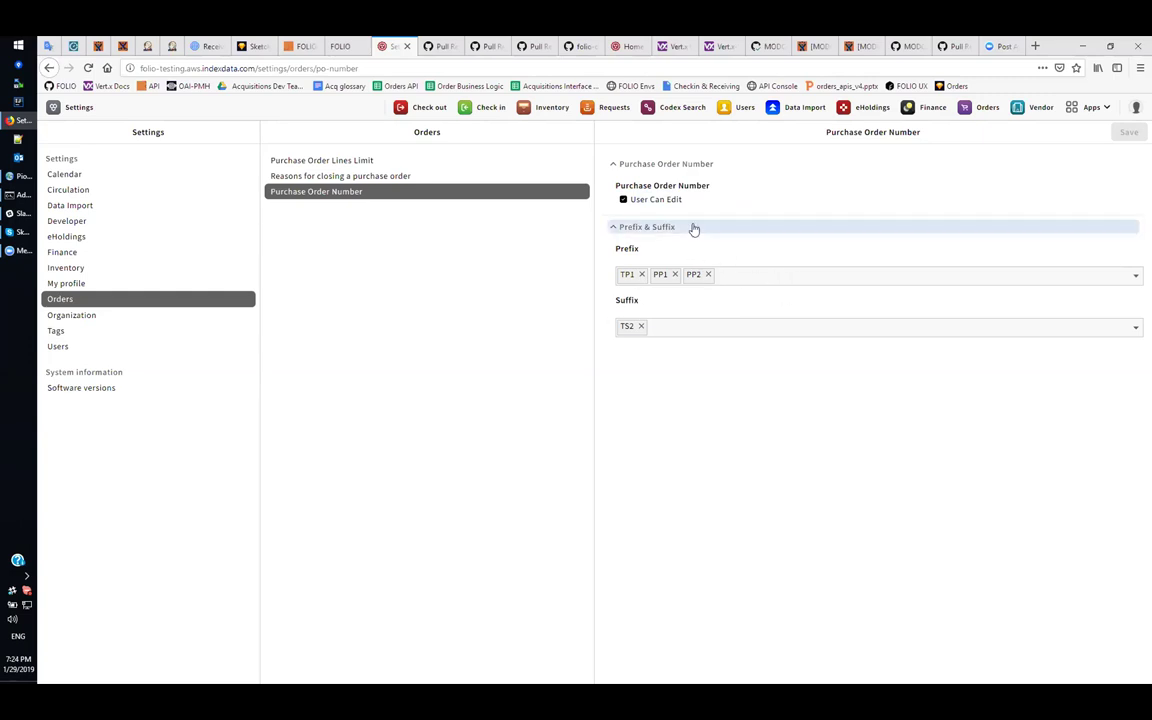
click(765, 275)
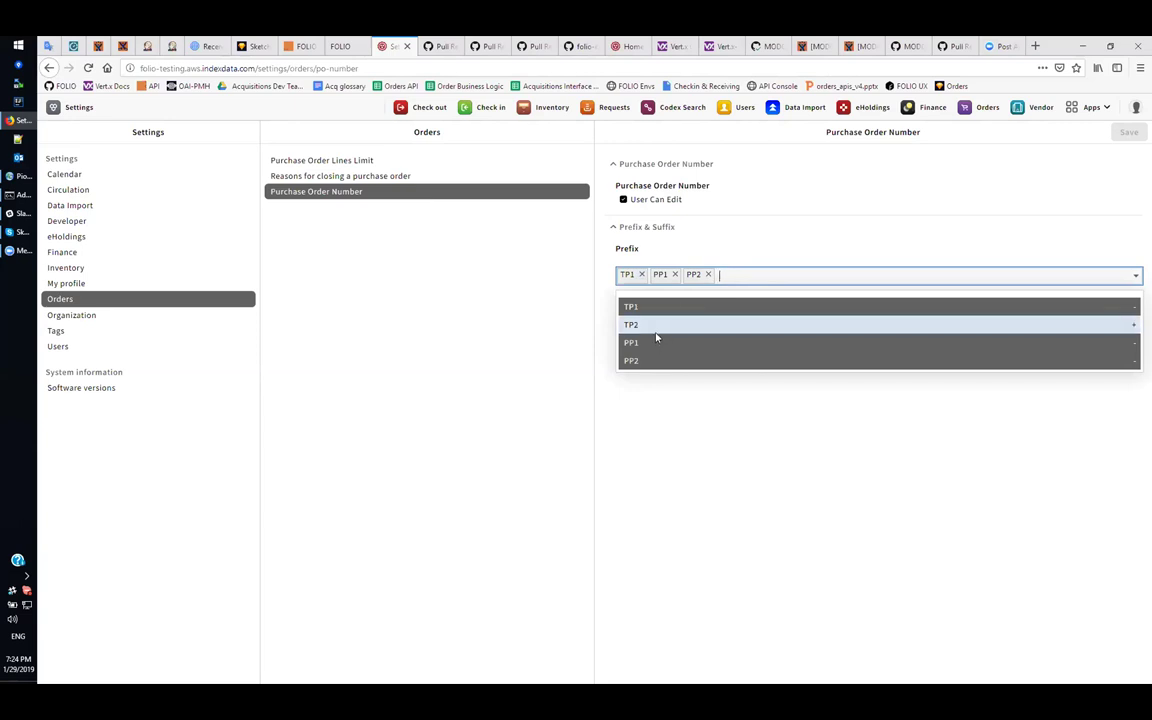
click(789, 253)
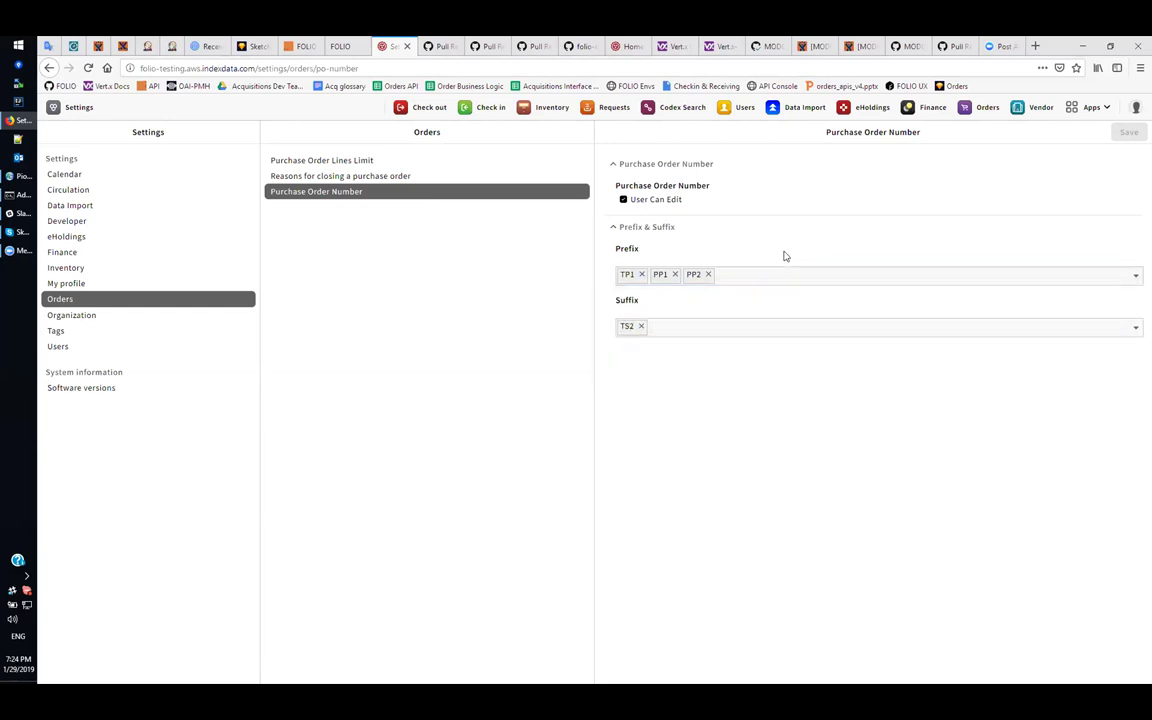
Add a new suffix option PS2 and select it alongside TS2 for purchase order numbers
click(736, 326)
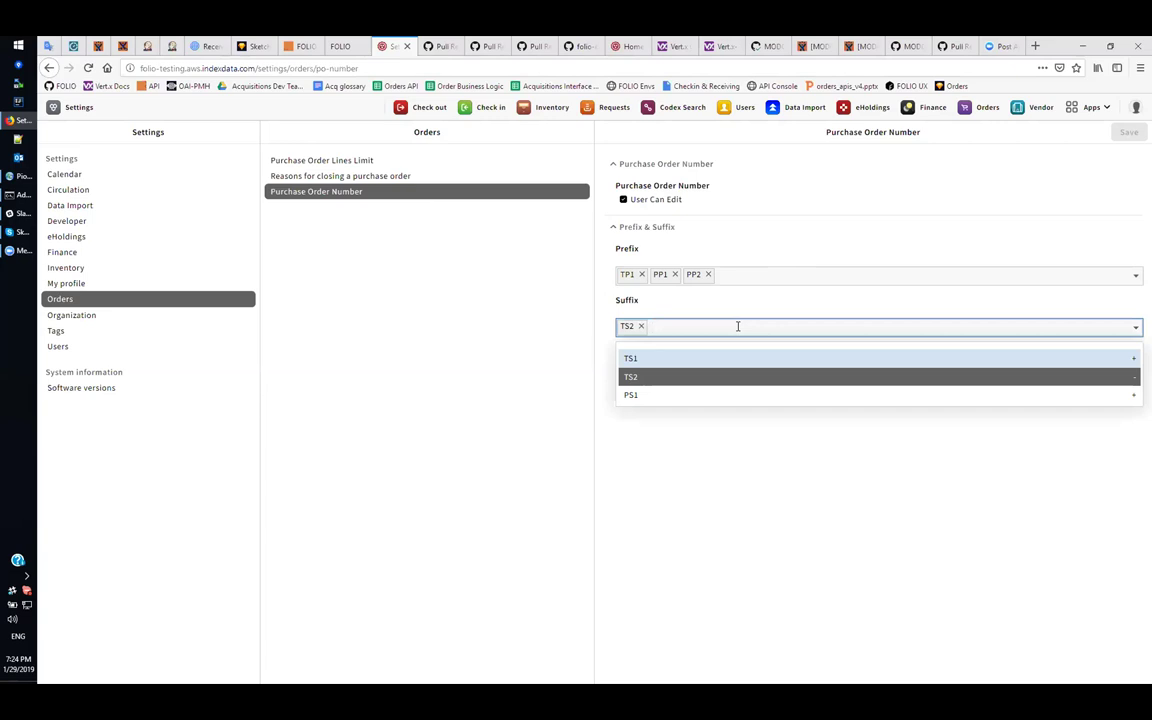
text(PS)
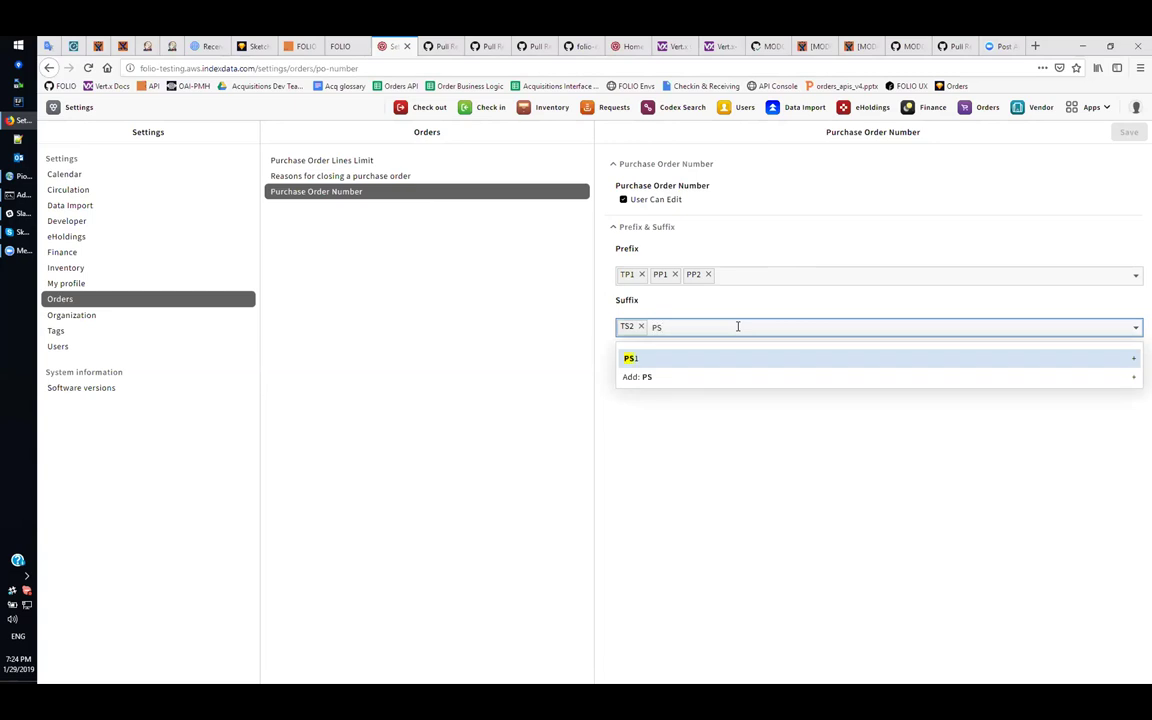
text(2)
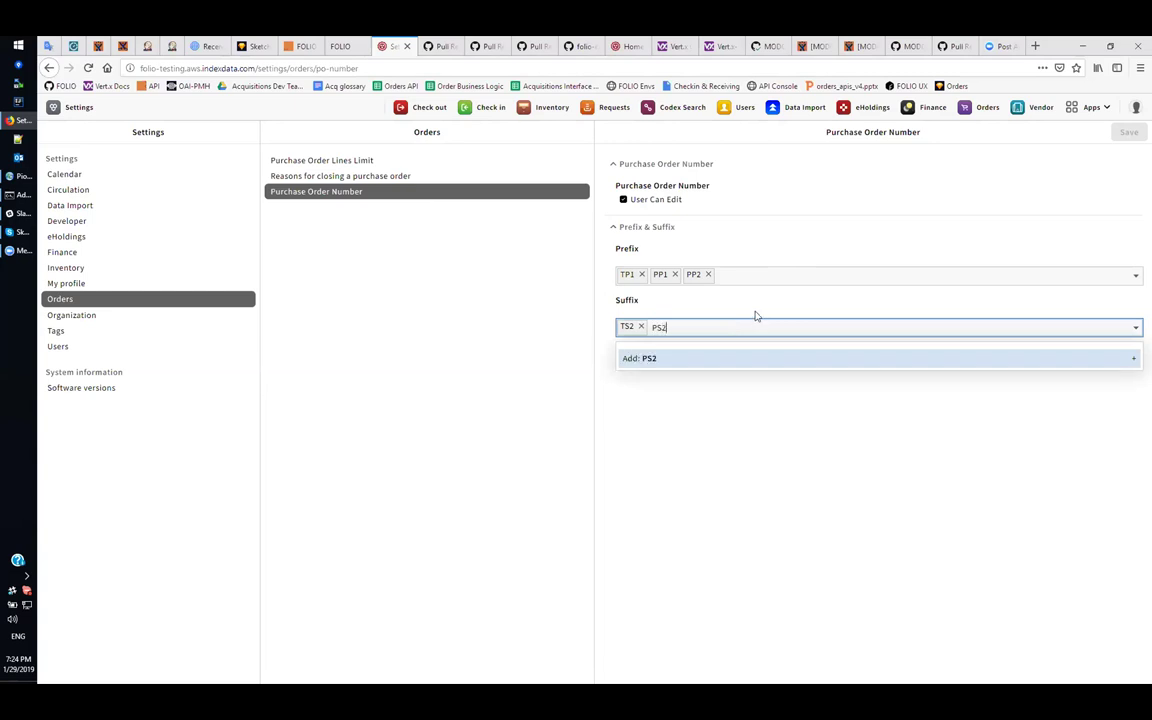
click(676, 360)
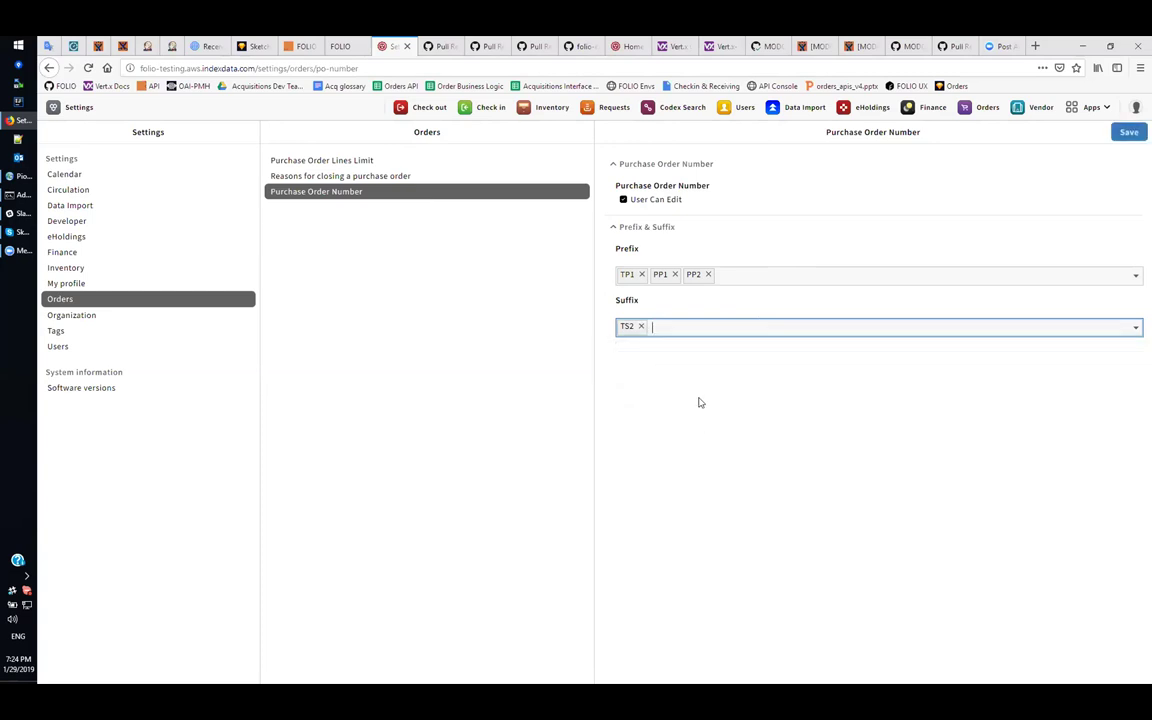
click(704, 327)
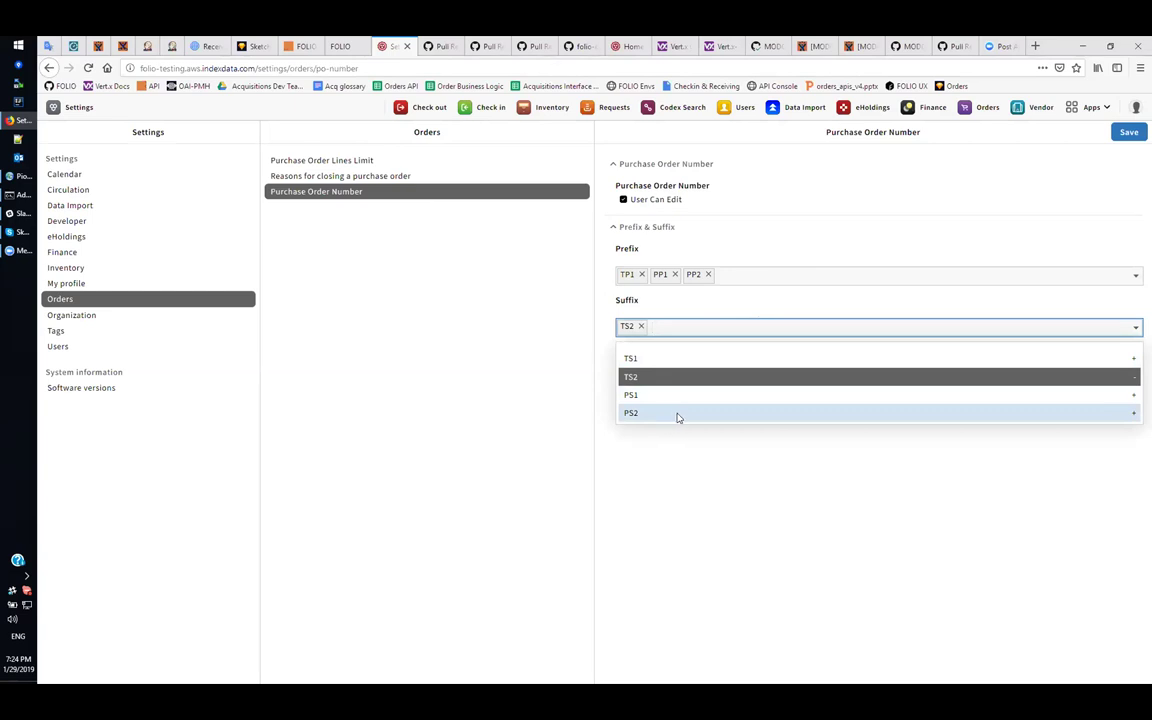
click(677, 416)
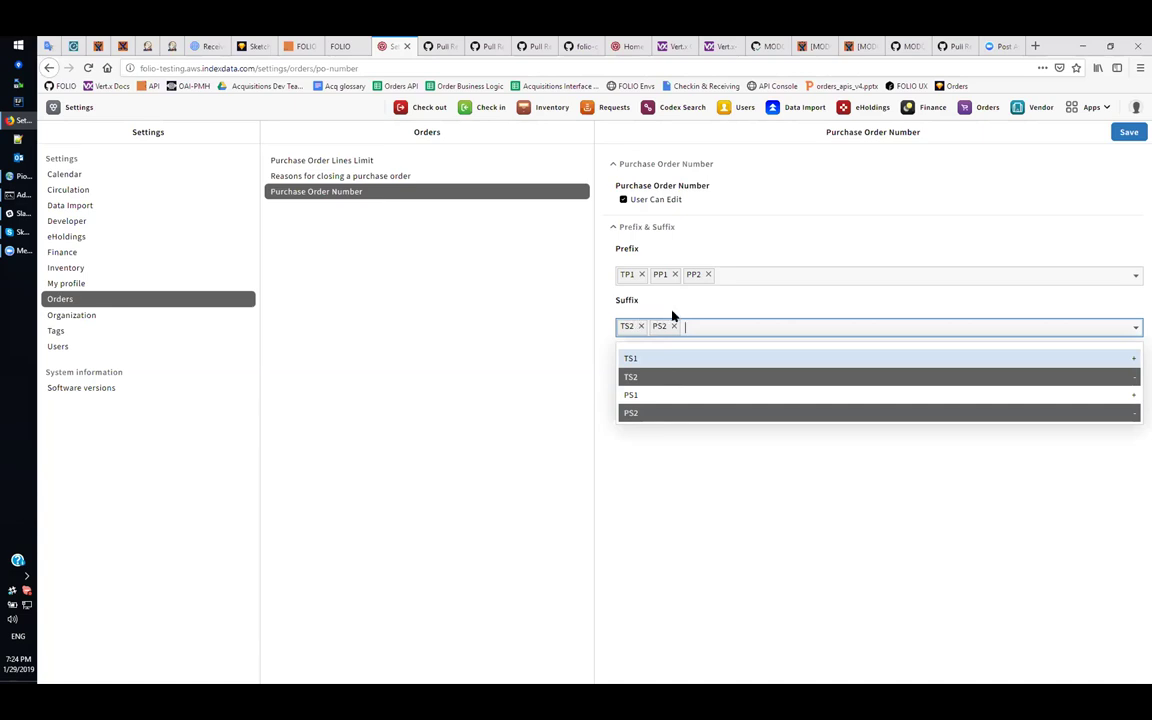
click(740, 311)
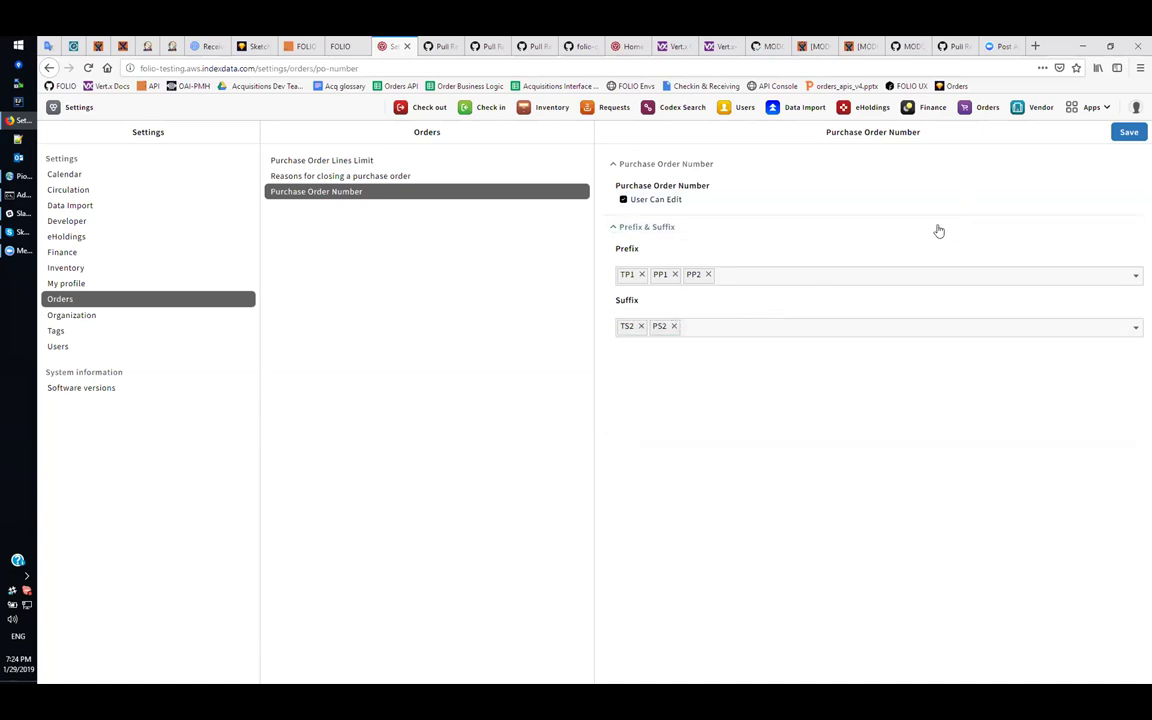
Save the purchase order number settings and start a new purchase order with prefix TP1 and suffix TS2
click(1134, 134)
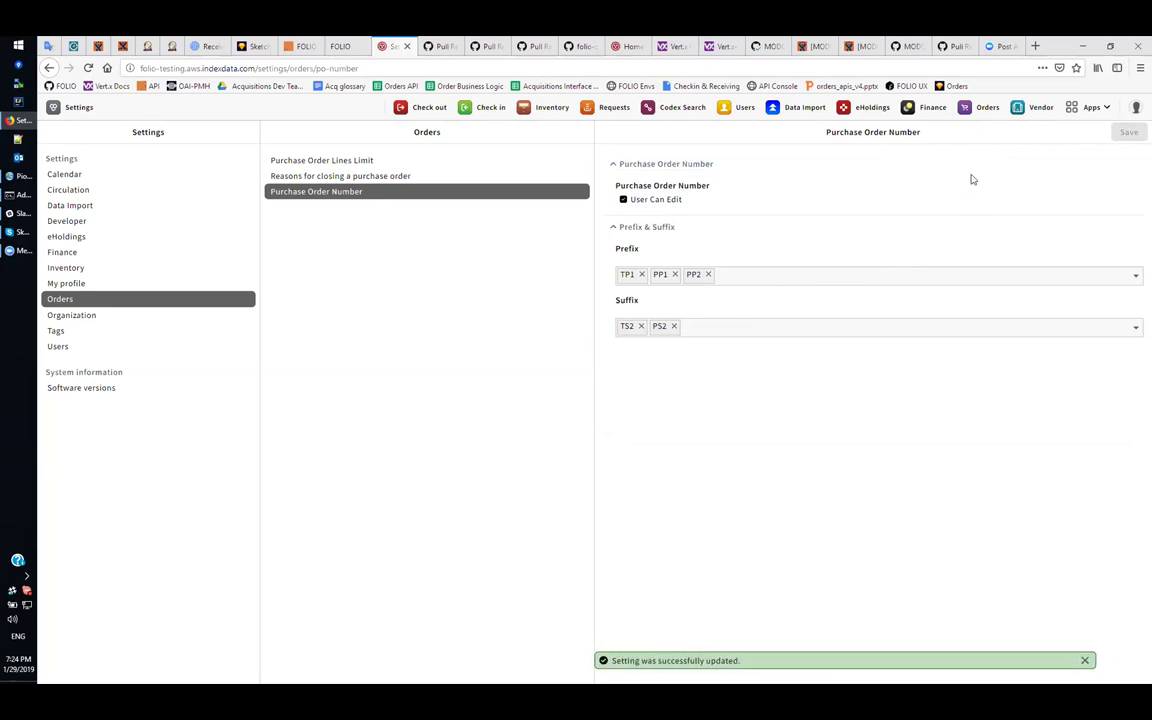
click(980, 107)
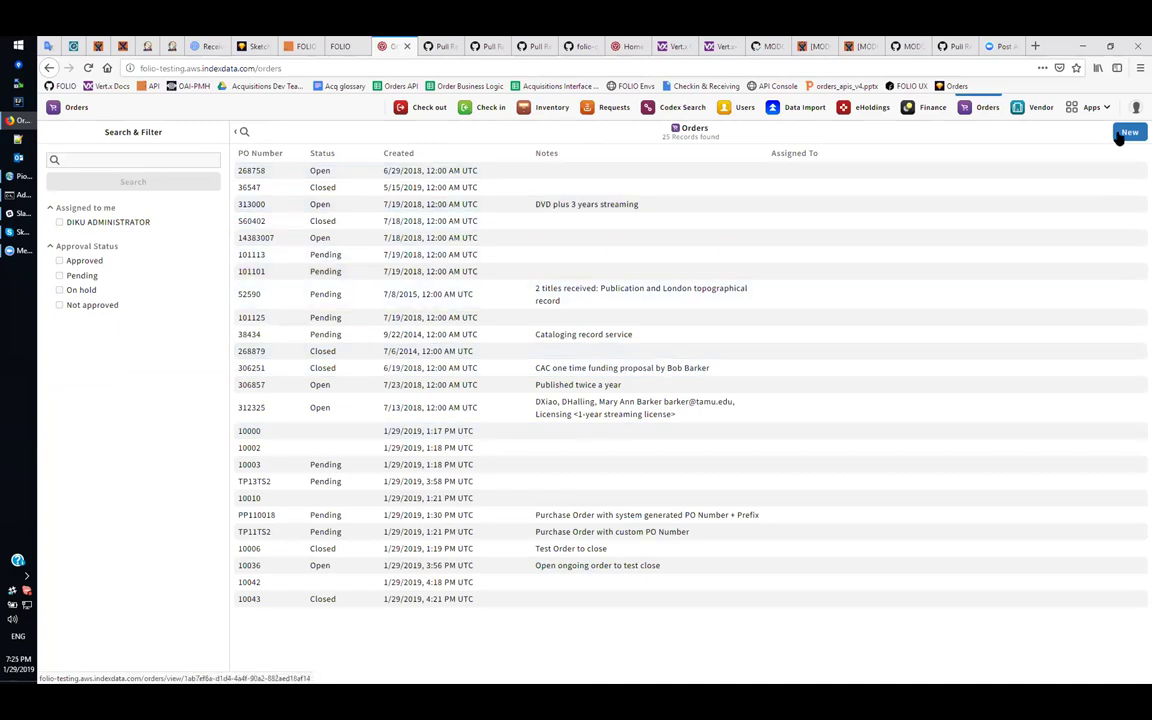
click(1128, 132)
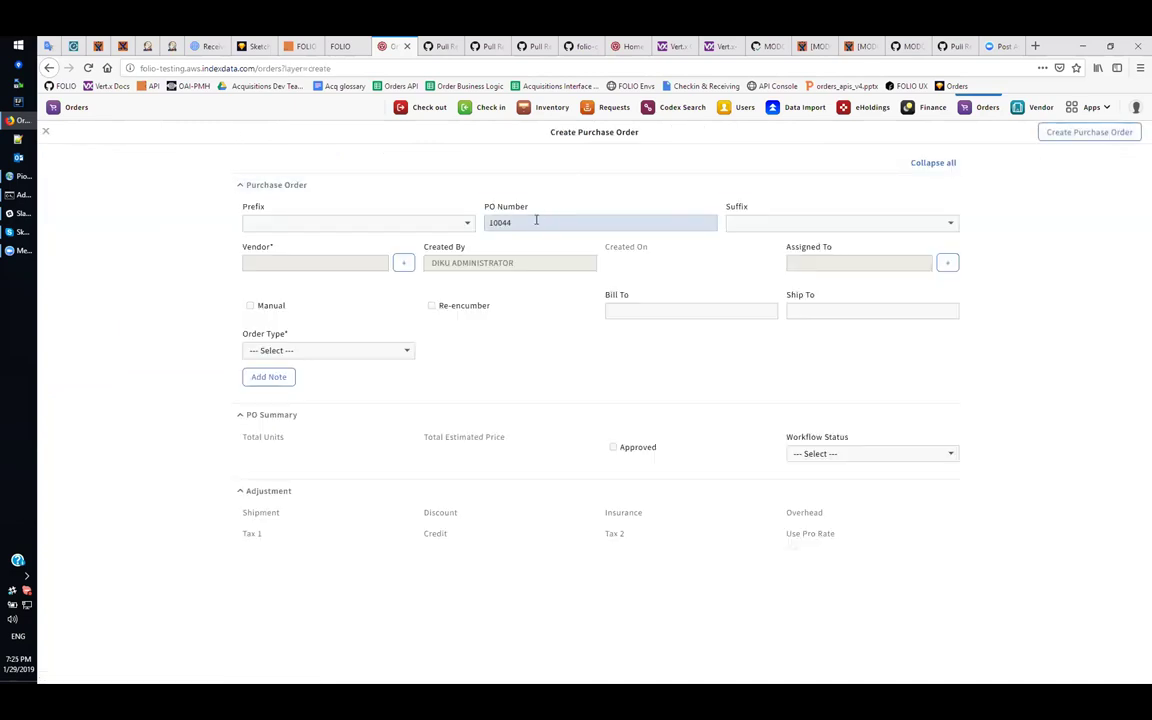
click(530, 222)
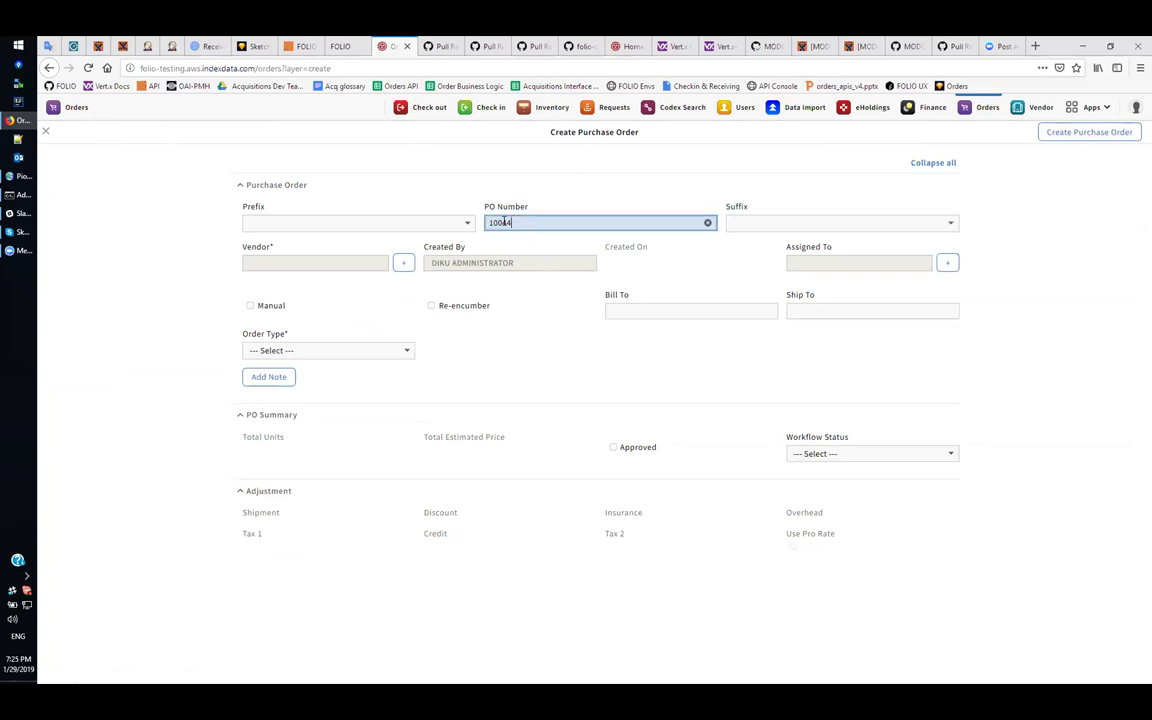
click(464, 223)
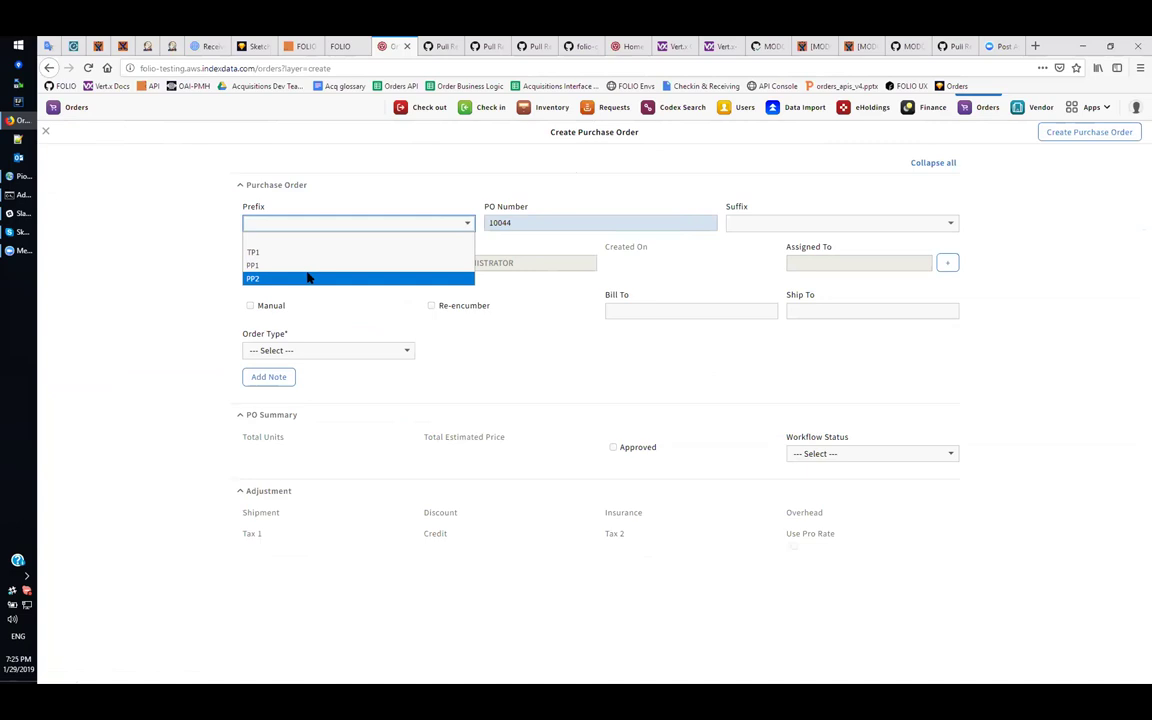
click(318, 252)
click(745, 223)
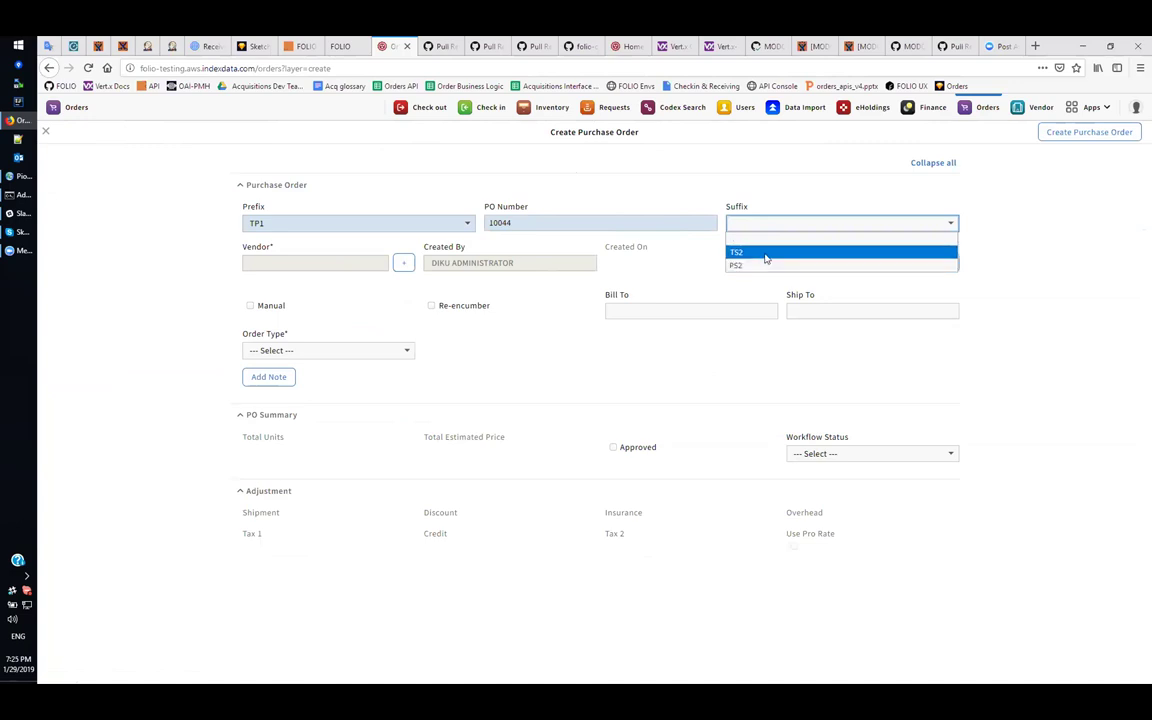
click(765, 253)
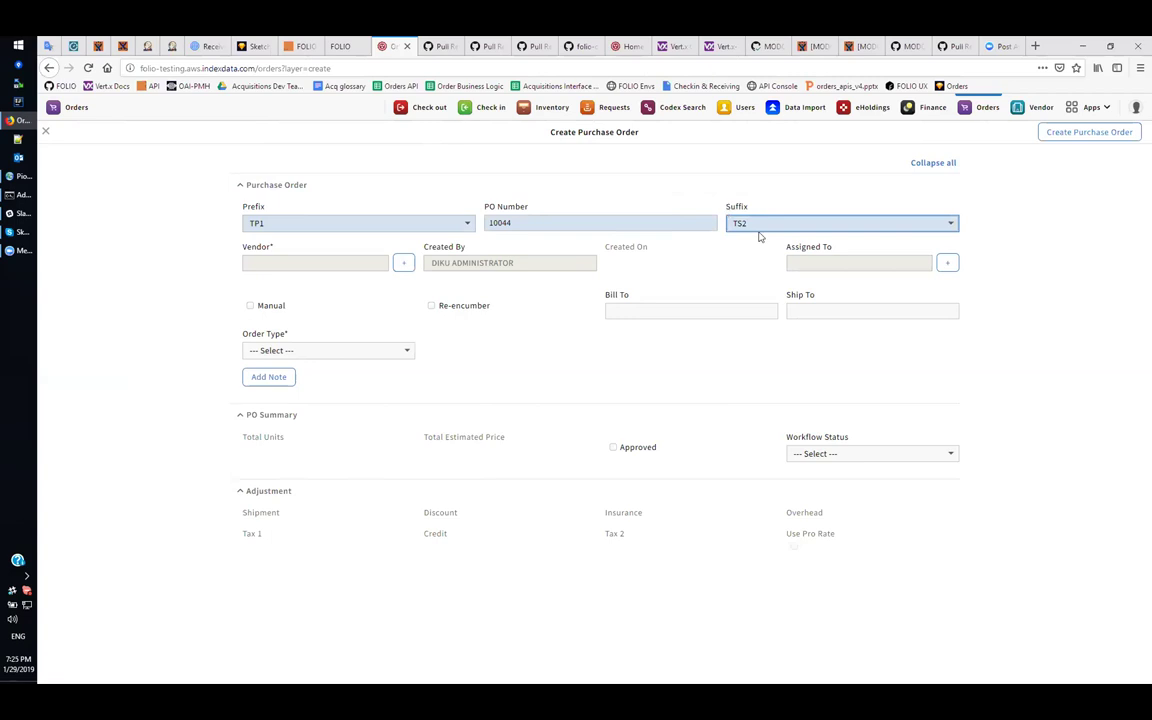
Try a custom PO number containing a hyphen and letters, and set the workflow status to Pending
click(659, 226)
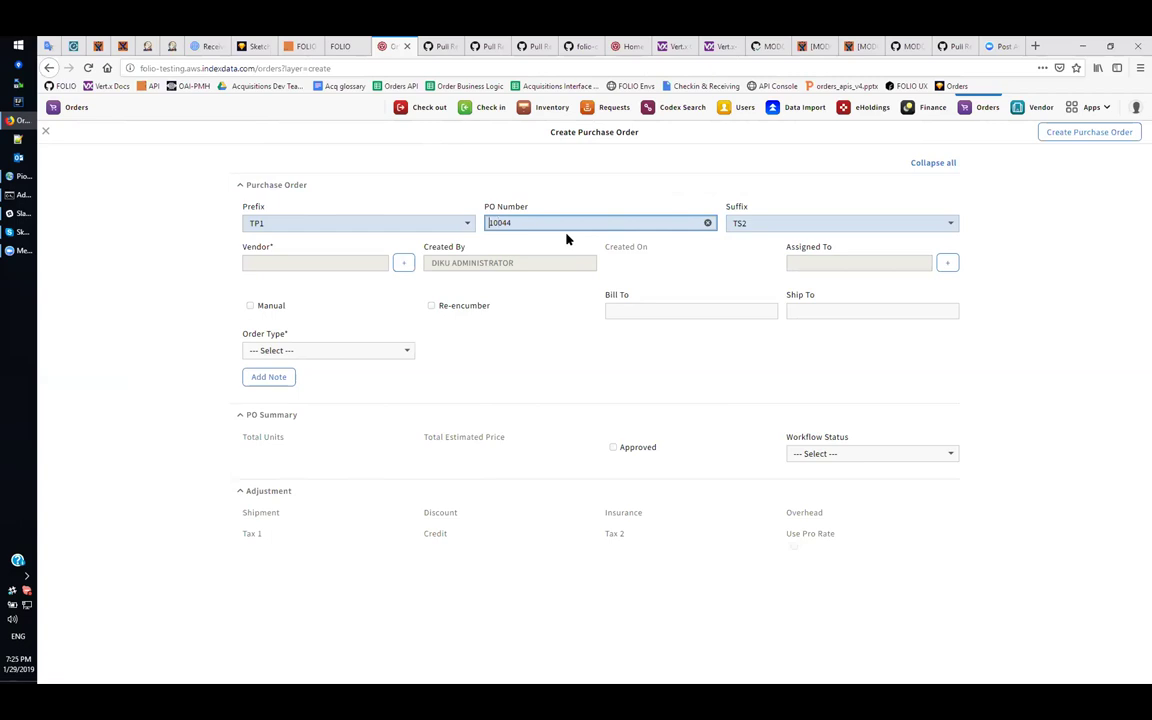
key(ctrl+a)
text(221)
click(873, 456)
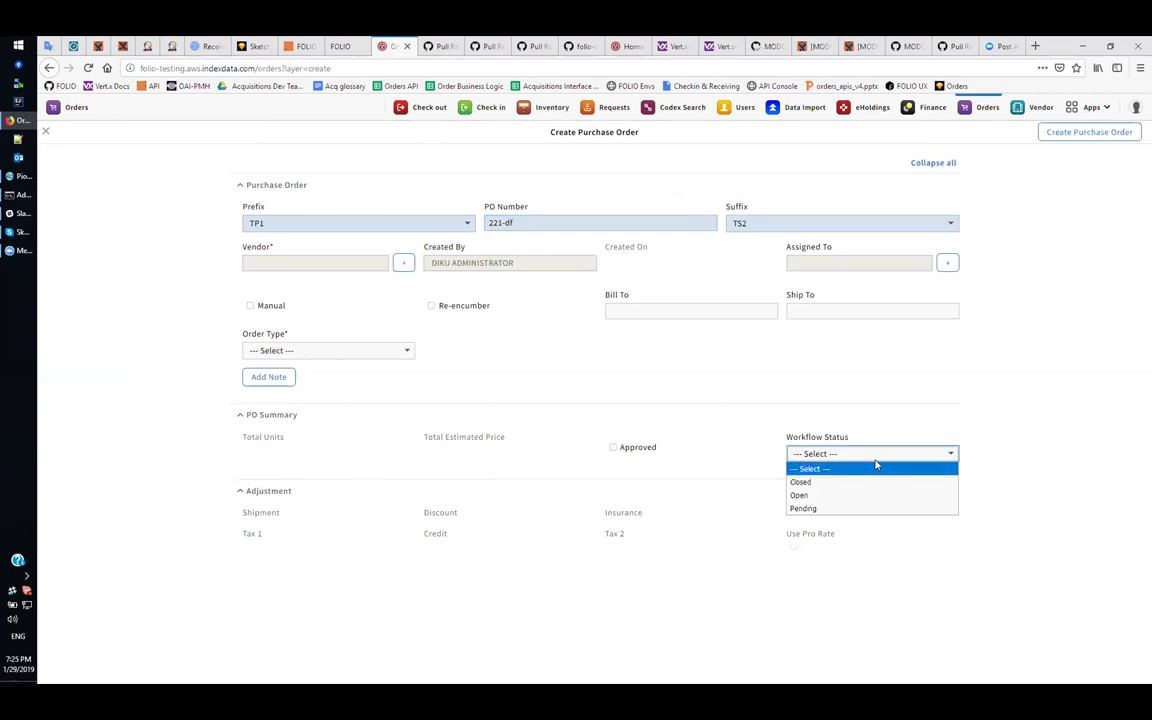
click(836, 507)
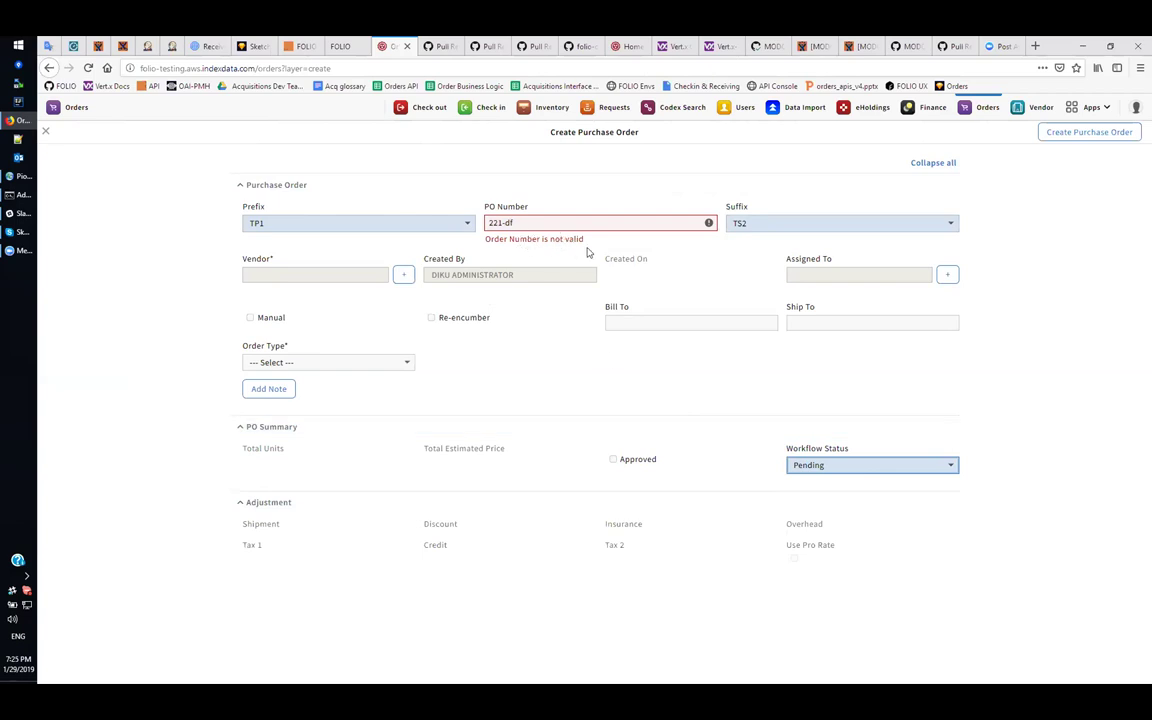
Replace the new order's PO number with a two-digit custom number
click(690, 223)
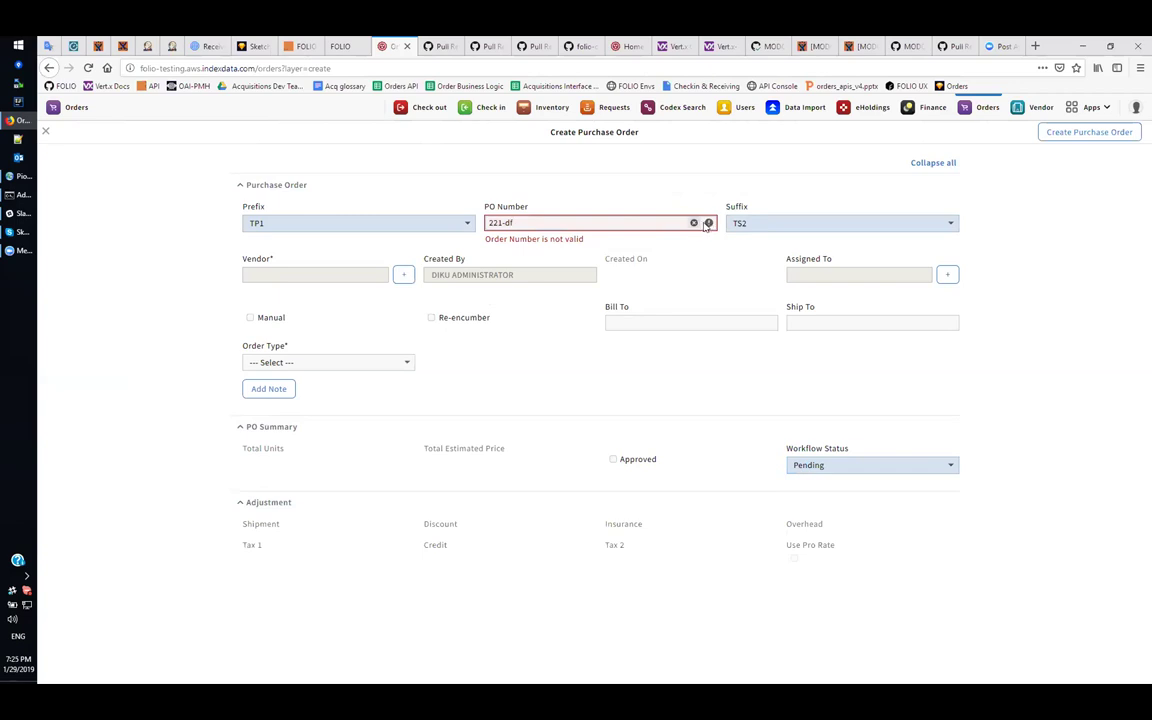
key(BackSpace)
key(BackSpace)
key(BackSpace)
key(BackSpace)
key(BackSpace)
key(BackSpace)
double_click(530, 223)
text(44)
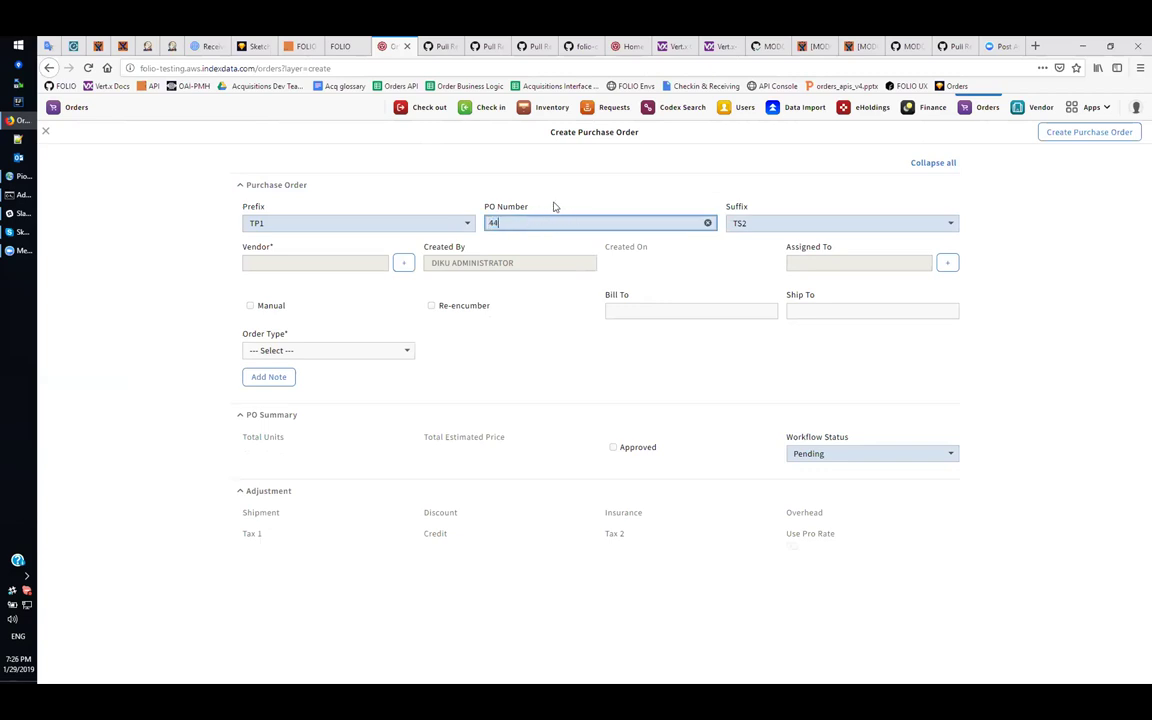
click(565, 203)
Search the vendors for Amazon and assign Amazon.com to the new purchase order
click(405, 266)
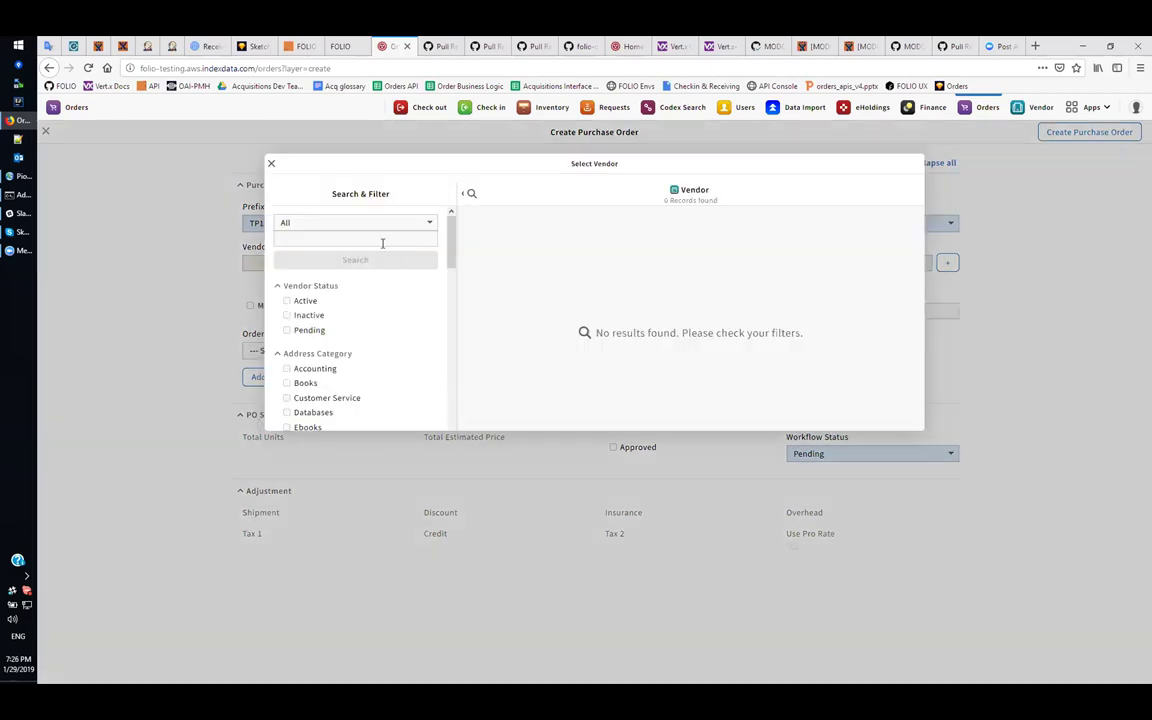
click(383, 239)
text(Amazon)
click(368, 262)
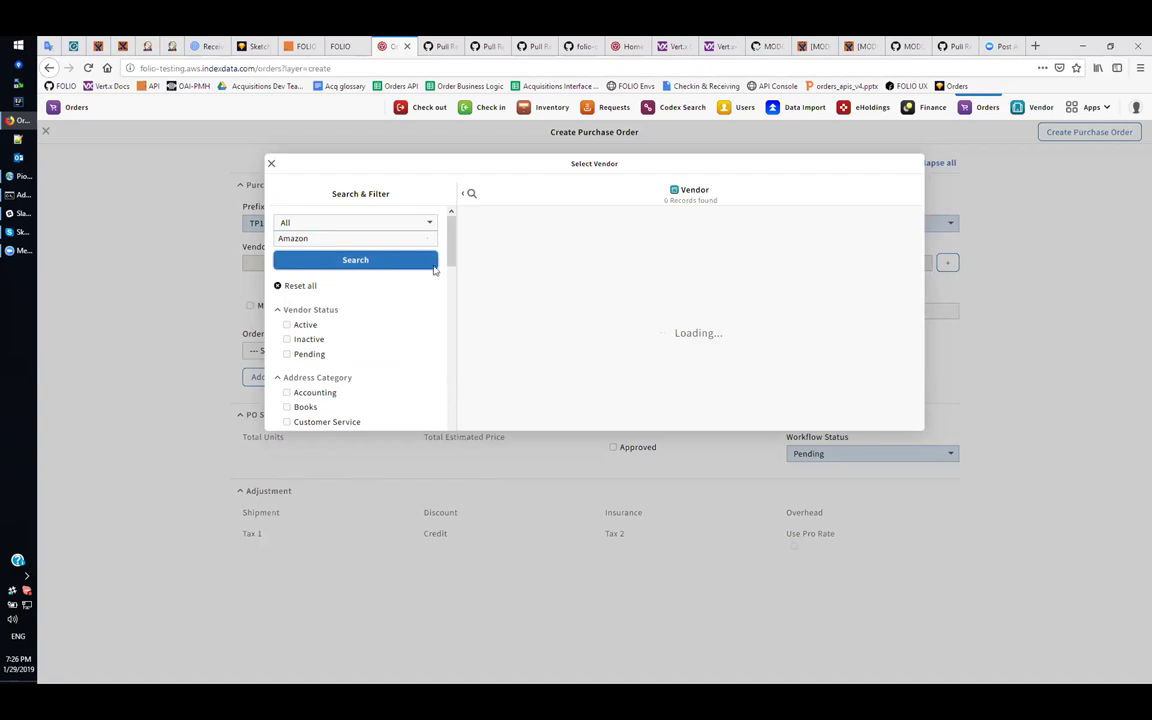
click(500, 236)
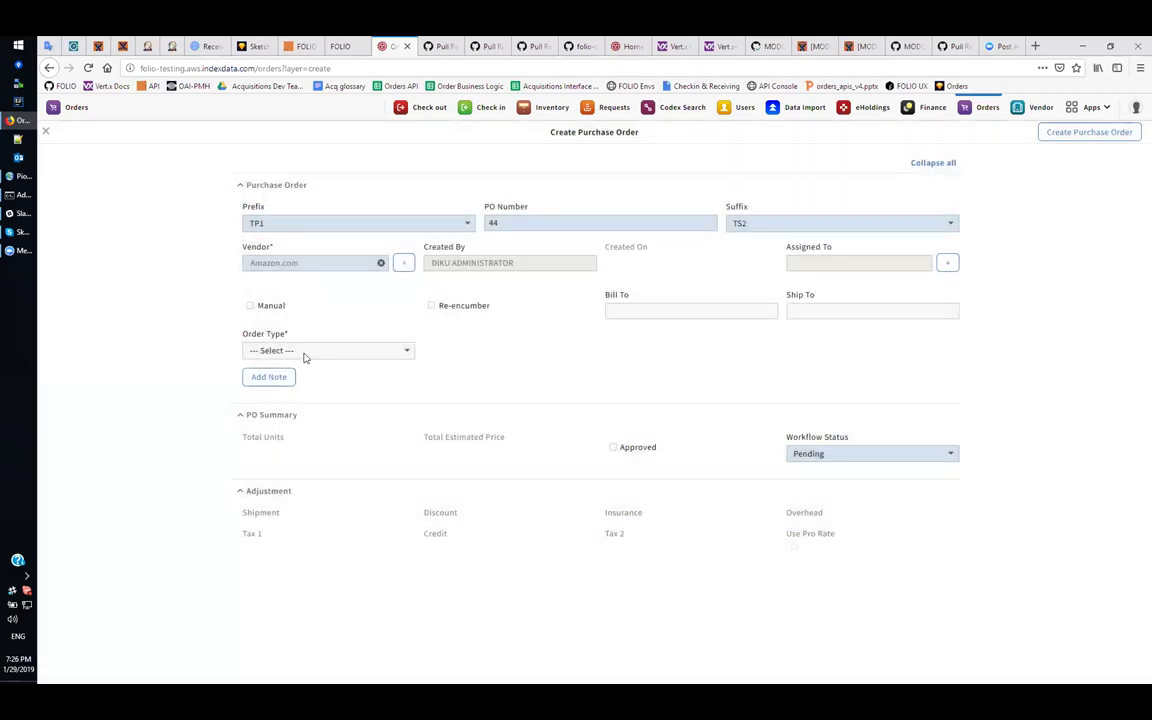
Create the purchase order with order type One-Time and open it from the orders list
click(290, 350)
click(300, 380)
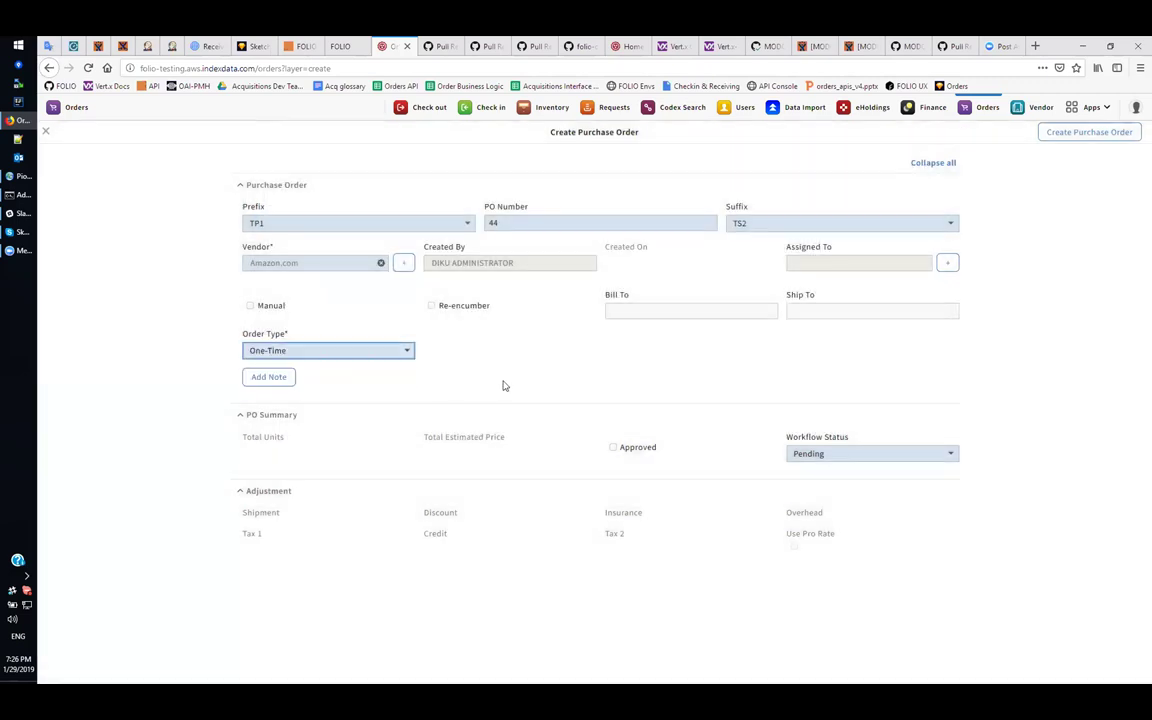
click(1088, 135)
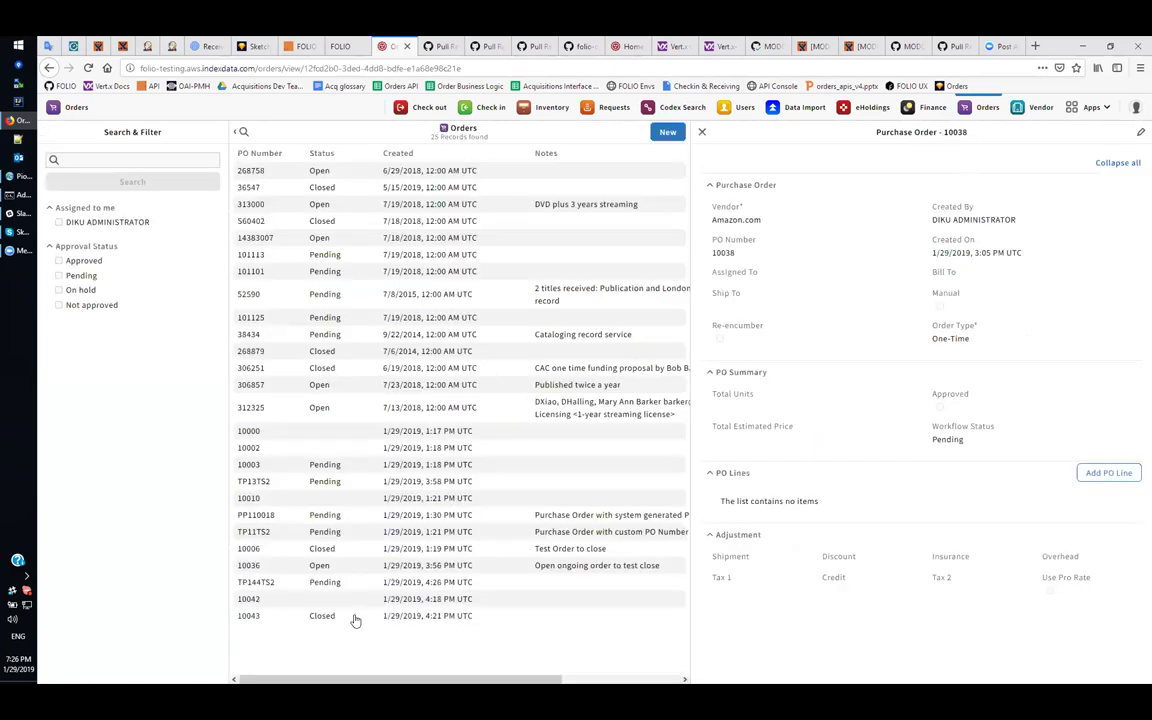
click(300, 586)
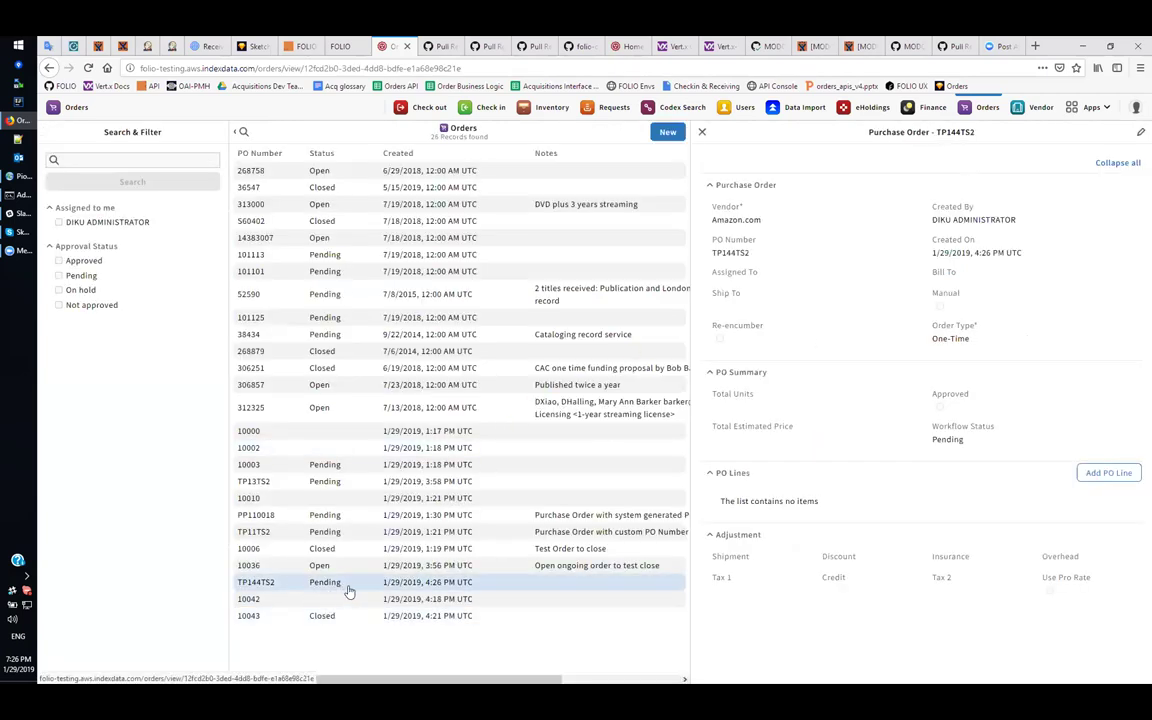
click(277, 591)
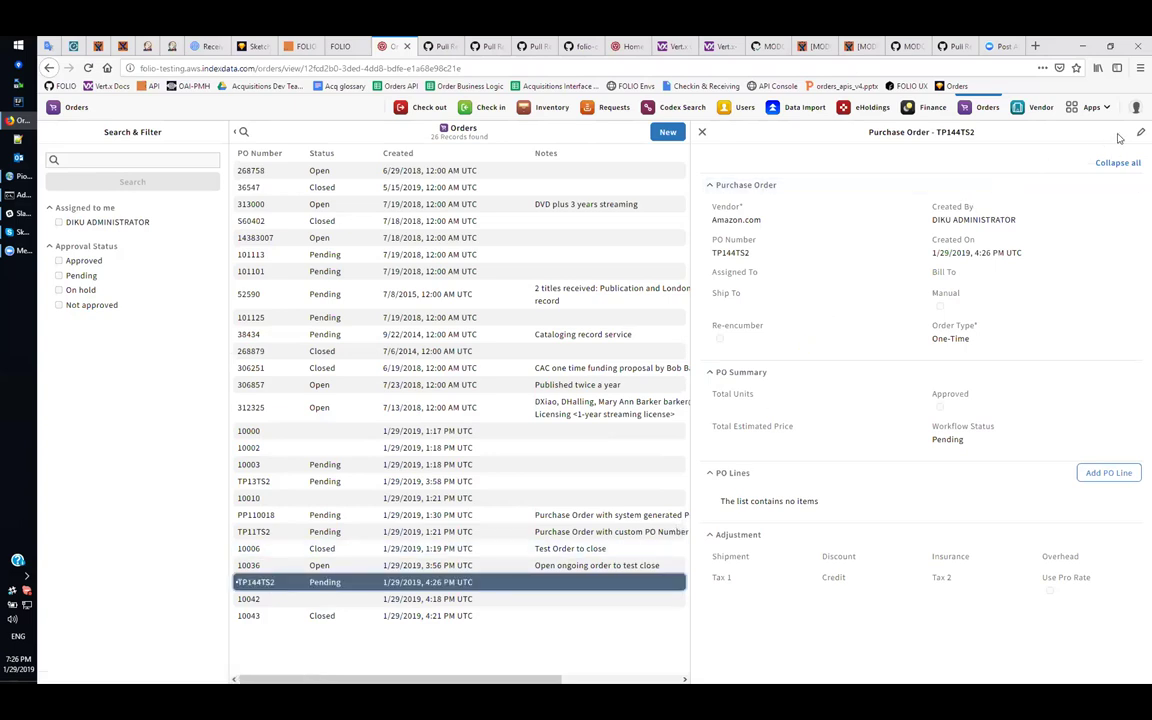
Open the created order for editing and try inserting a hyphen after the TP1 prefix in its PO number
key(ctrl+alt+e)
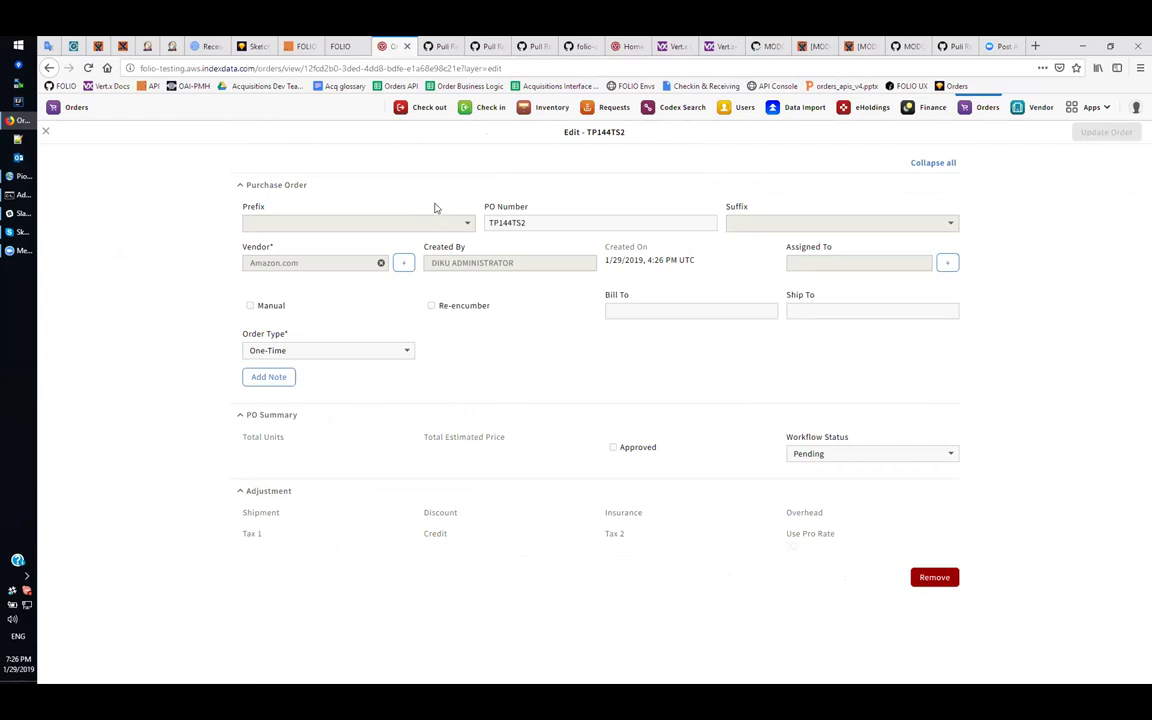
click(560, 222)
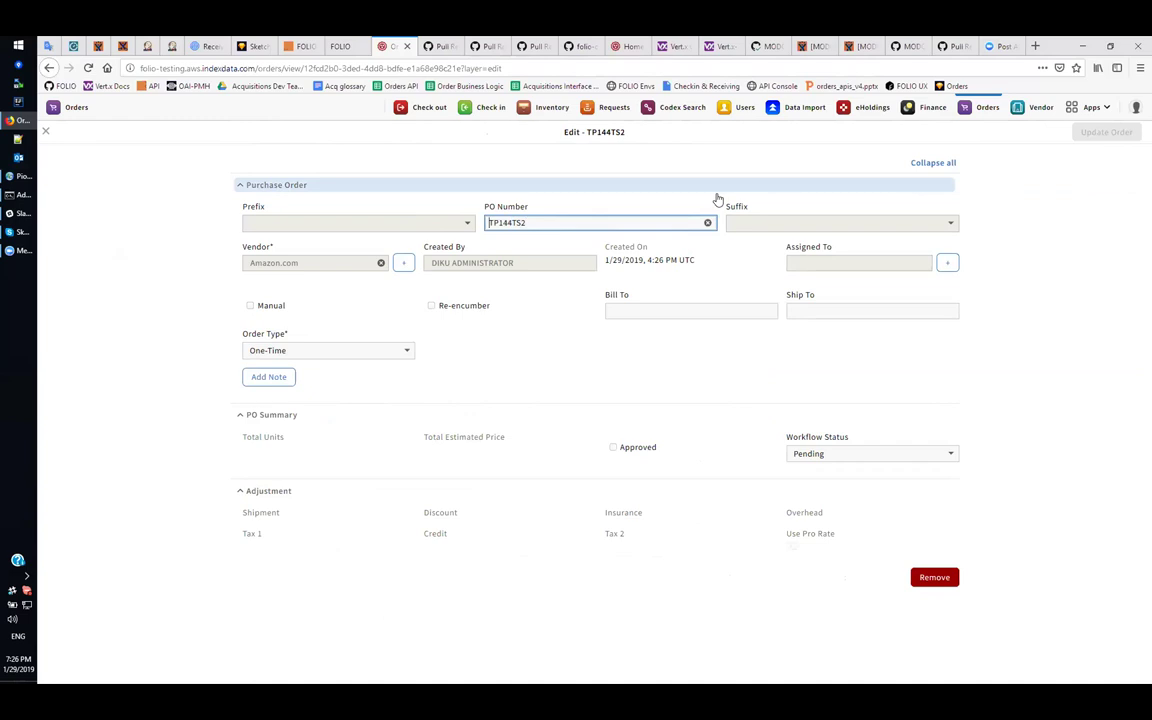
text(-)
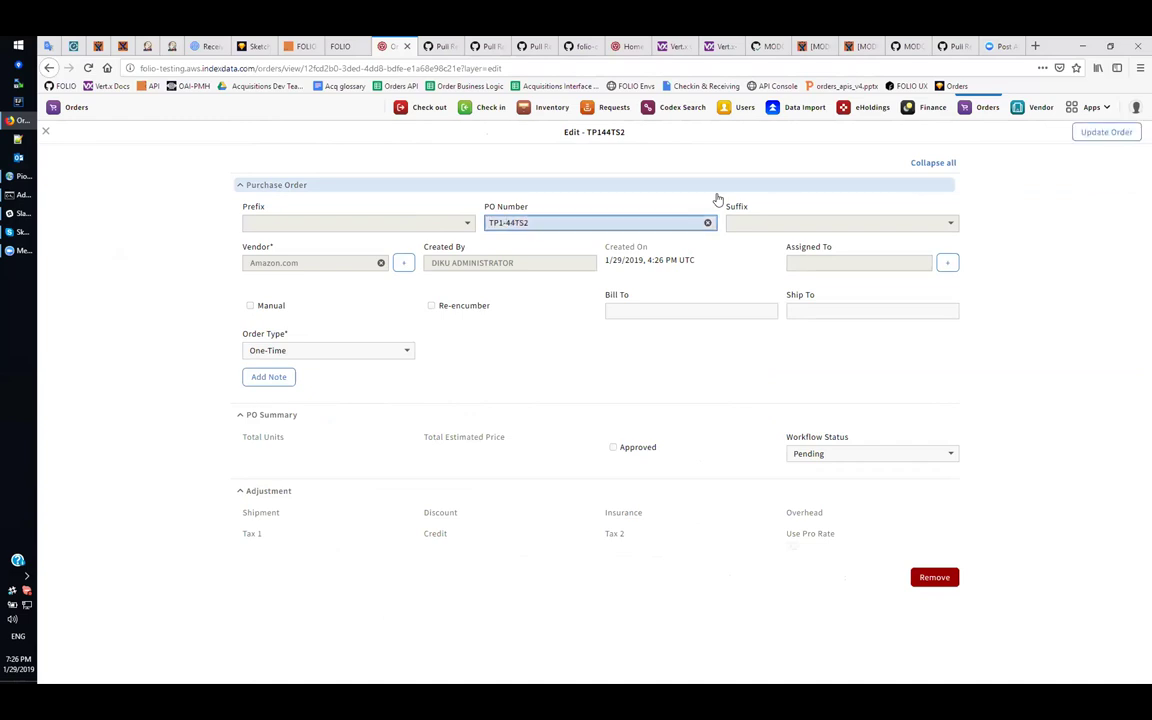
click(680, 213)
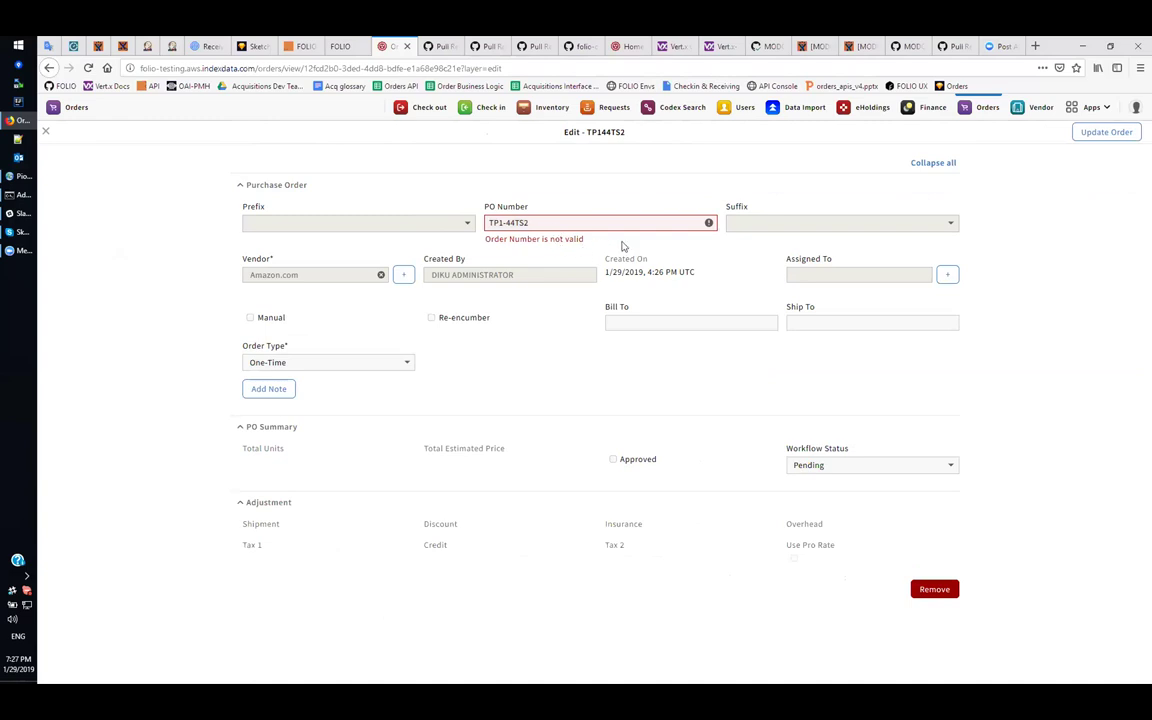
Clear the custom PO number in favour of a system-generated one and update the order
click(693, 222)
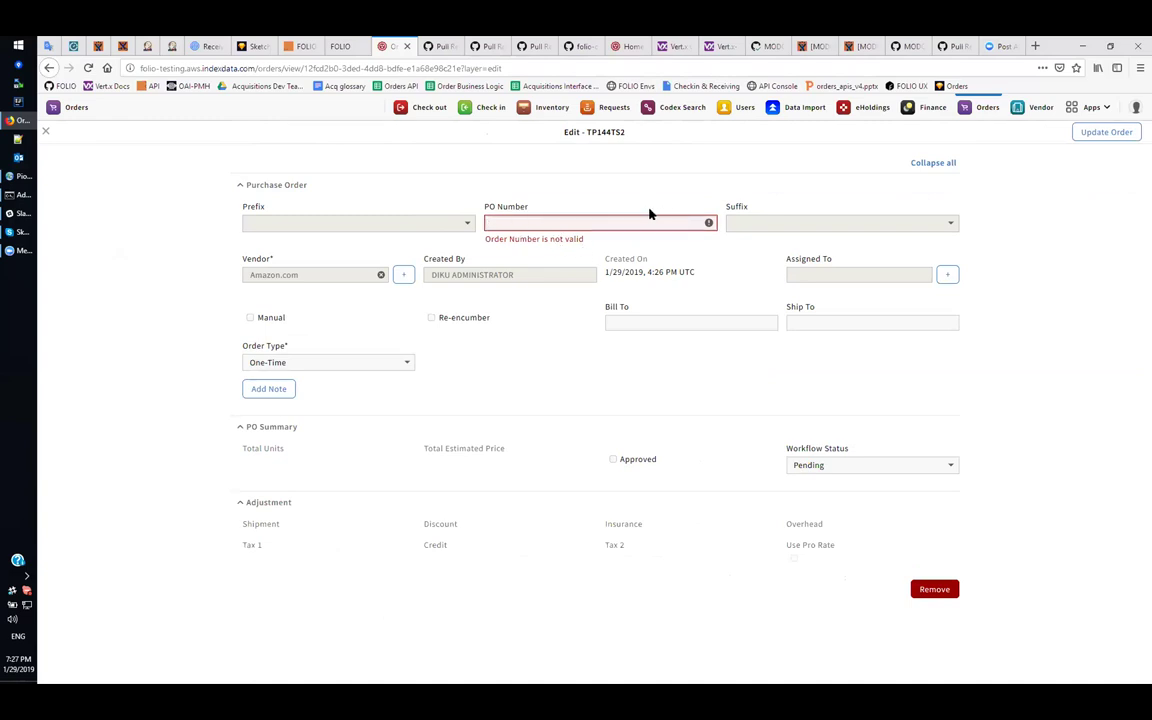
click(502, 222)
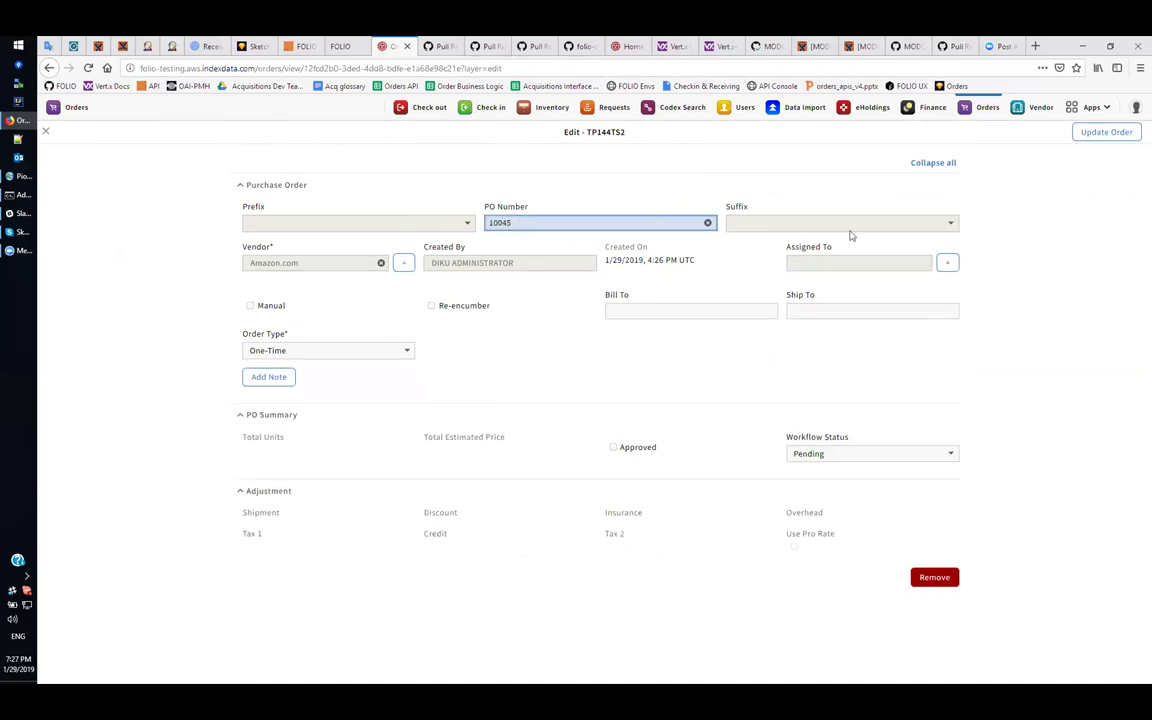
click(1104, 136)
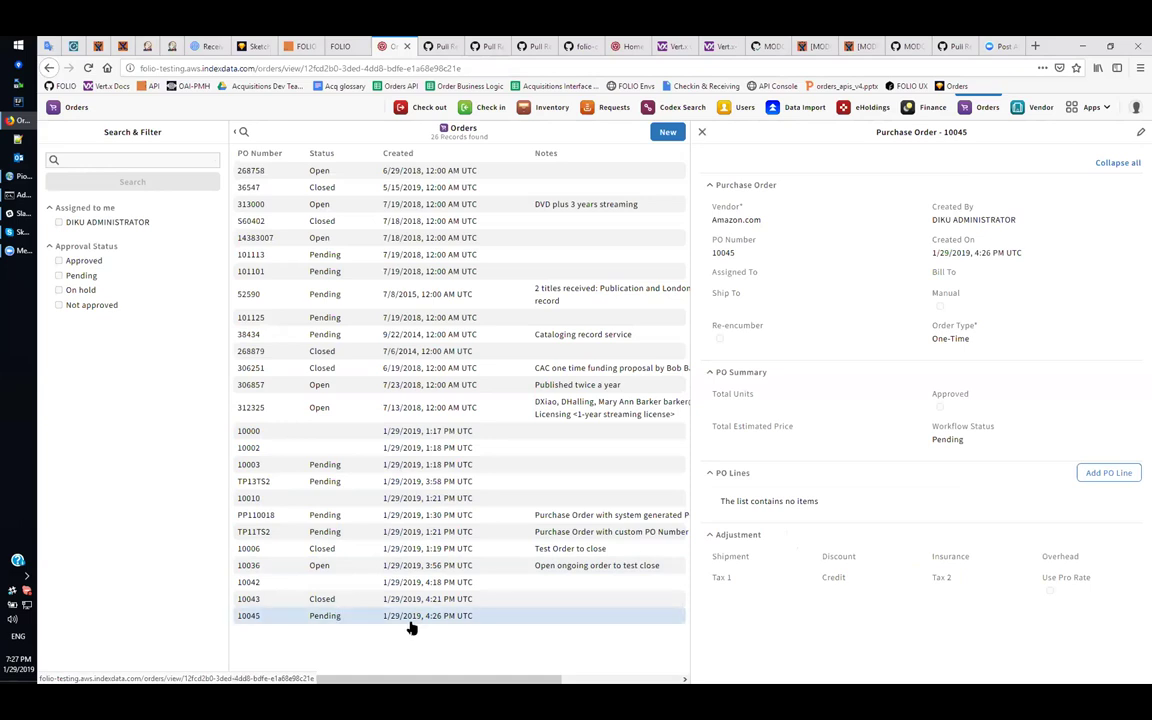
Disable User Can Edit in the Purchase Order Number settings and save the change
click(1088, 107)
click(930, 307)
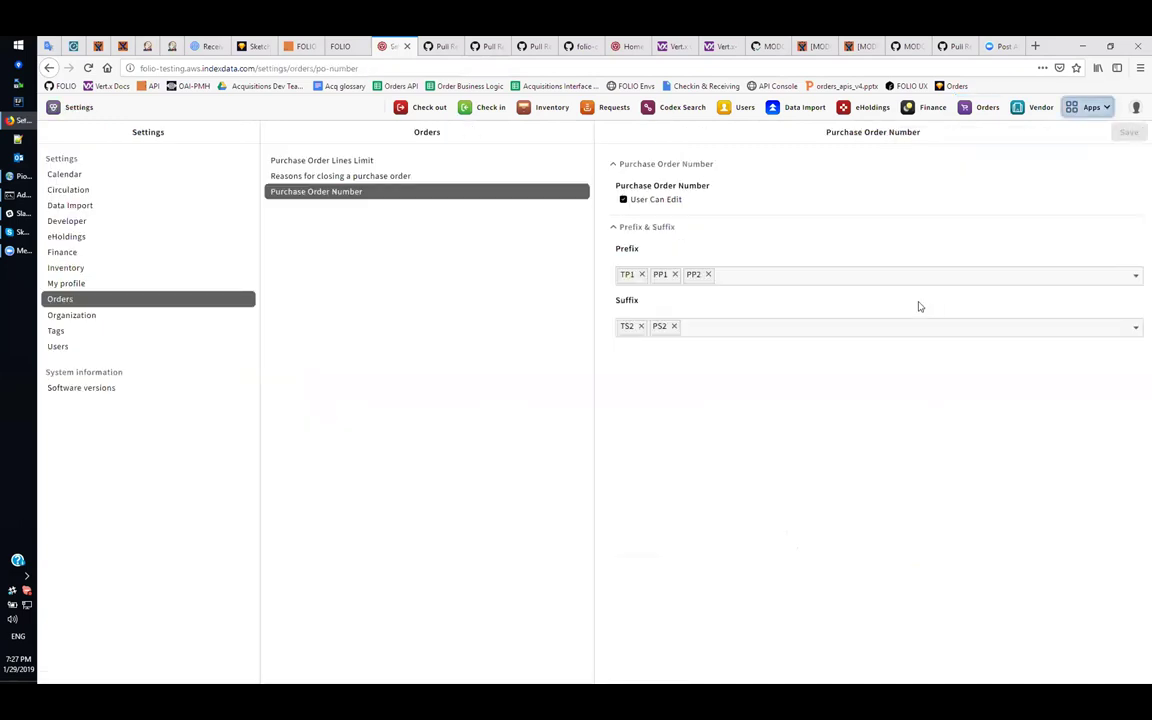
click(656, 200)
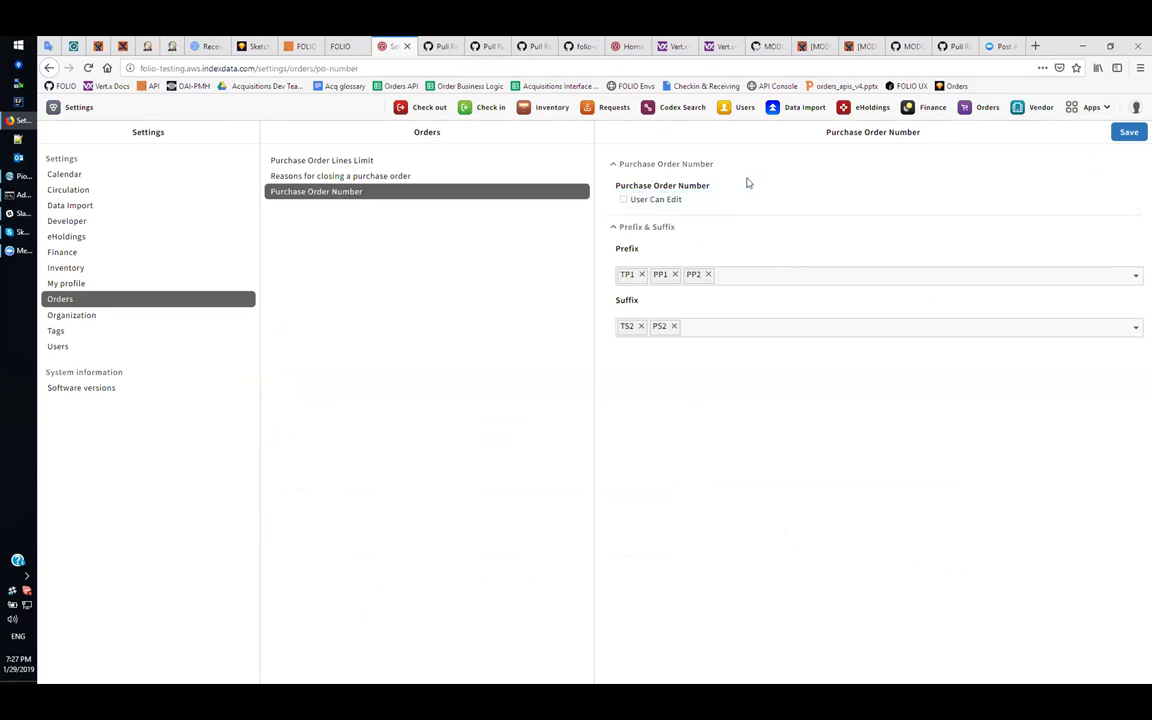
click(1133, 138)
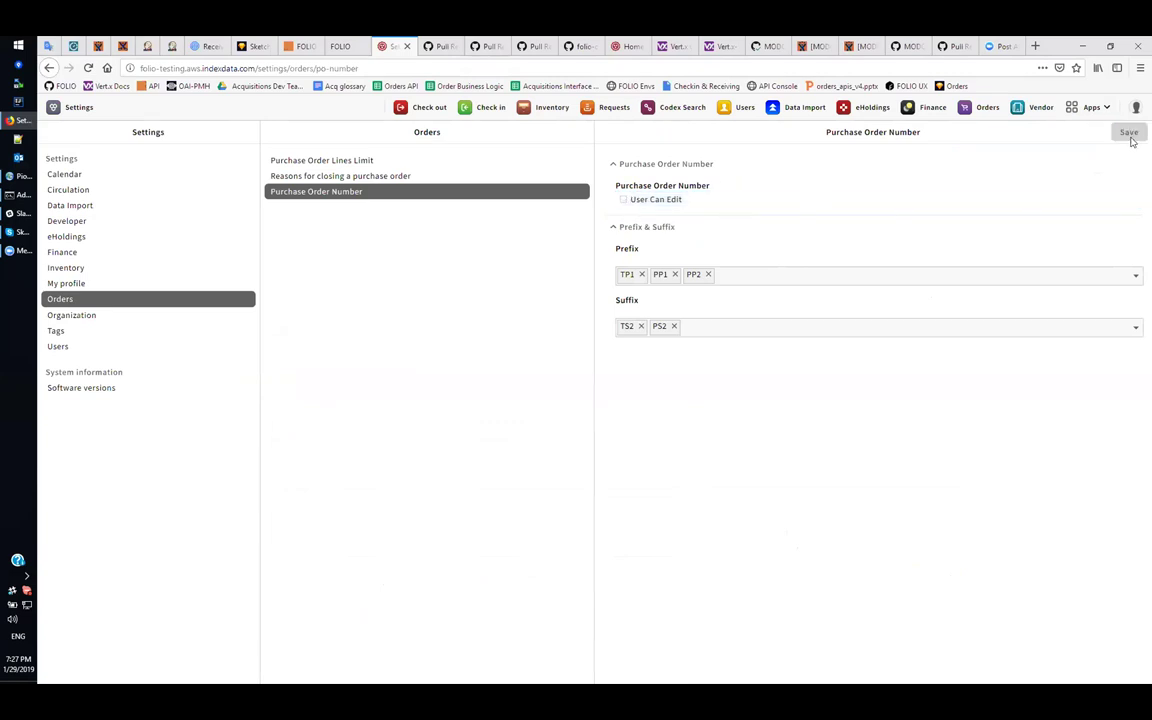
Start another purchase order with prefix TP1, suffix PS2 and workflow status Pending
click(986, 110)
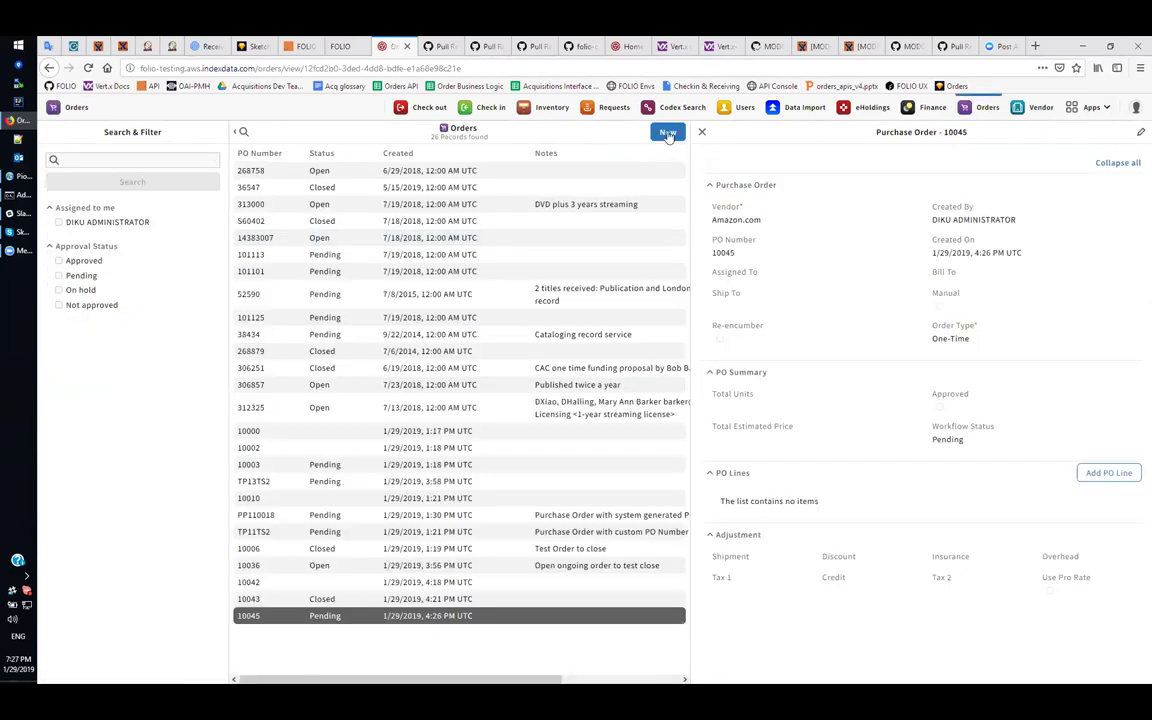
click(667, 132)
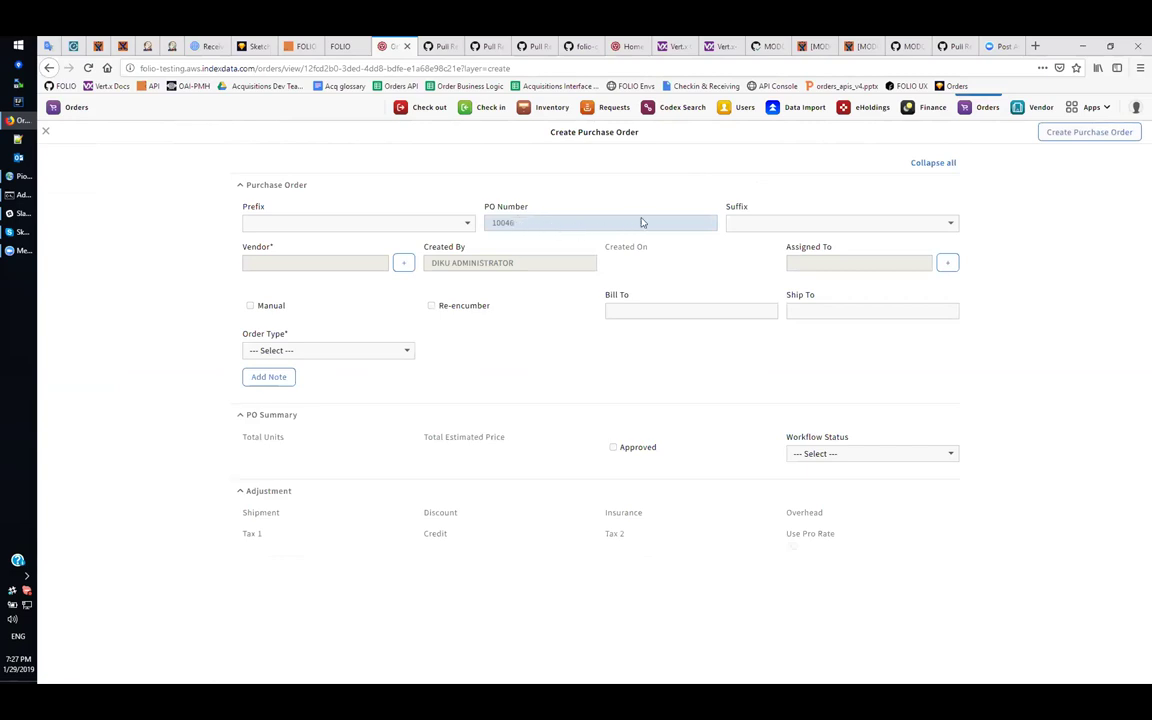
click(455, 223)
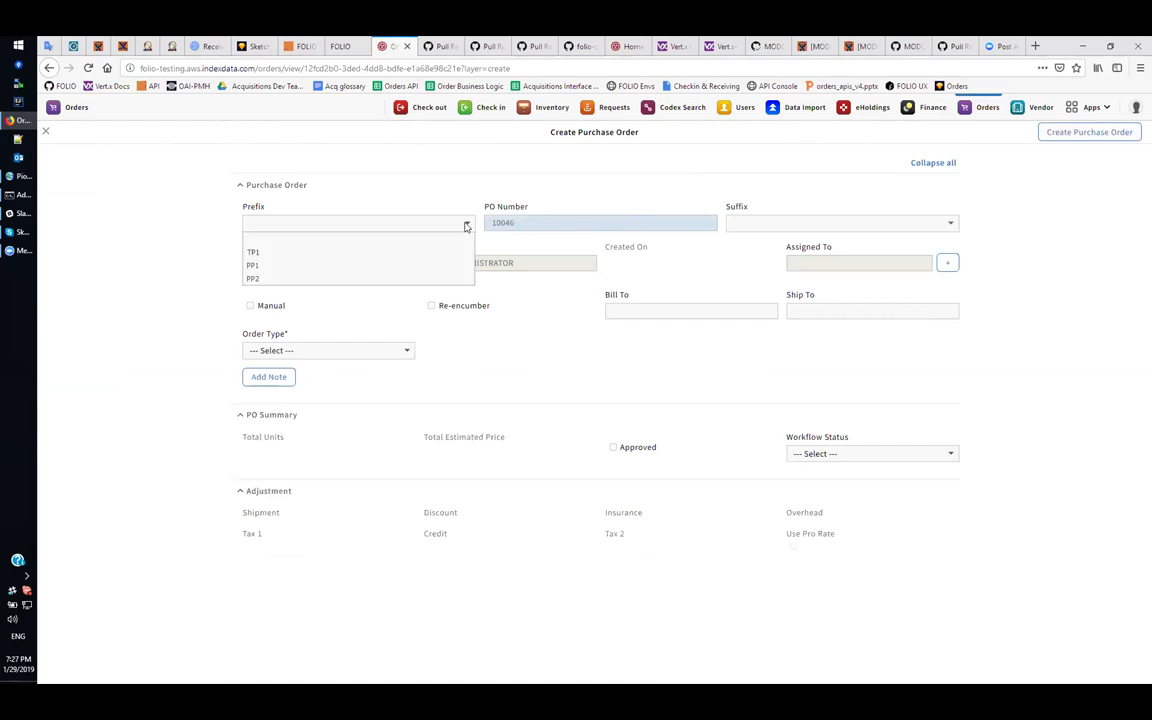
click(352, 253)
click(778, 223)
click(772, 264)
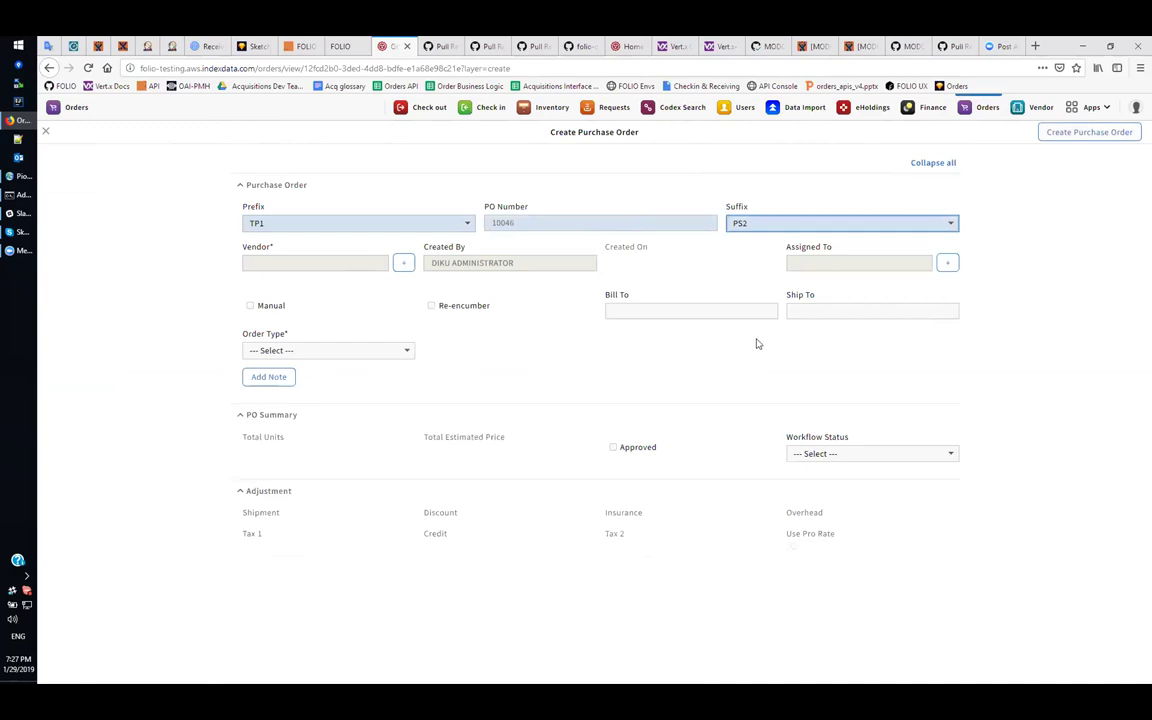
click(845, 454)
click(843, 508)
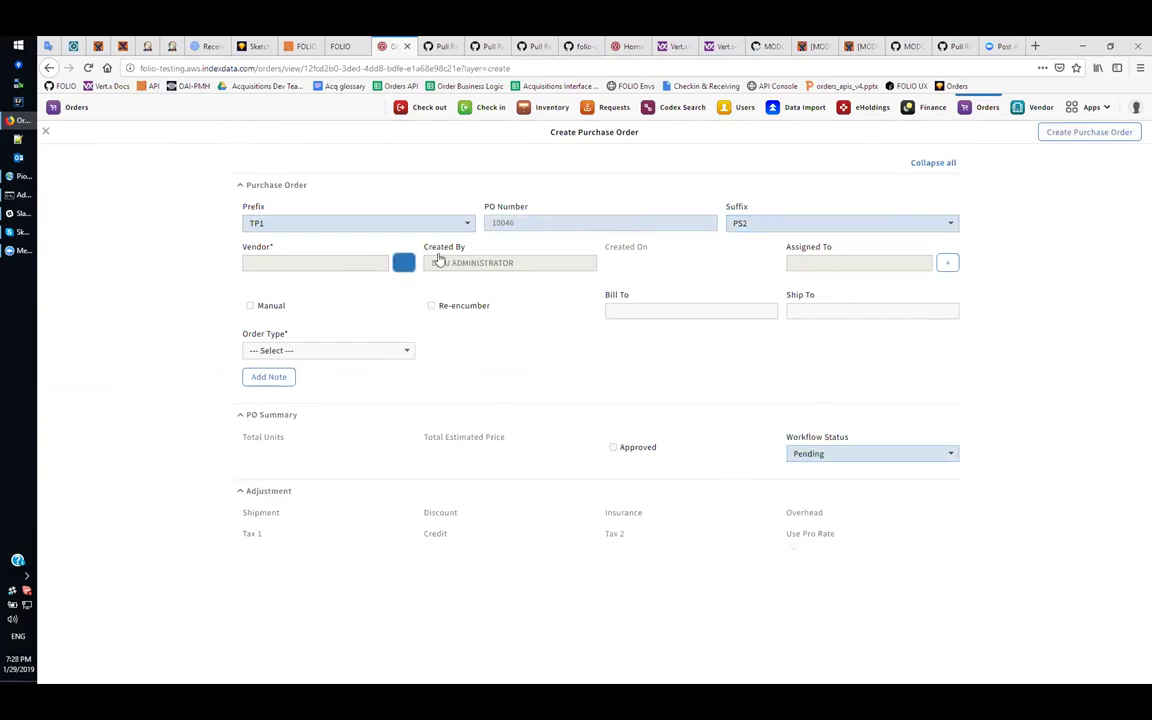
Search the vendors for Amazon and assign Amazon.com as the purchase order's vendor
click(405, 263)
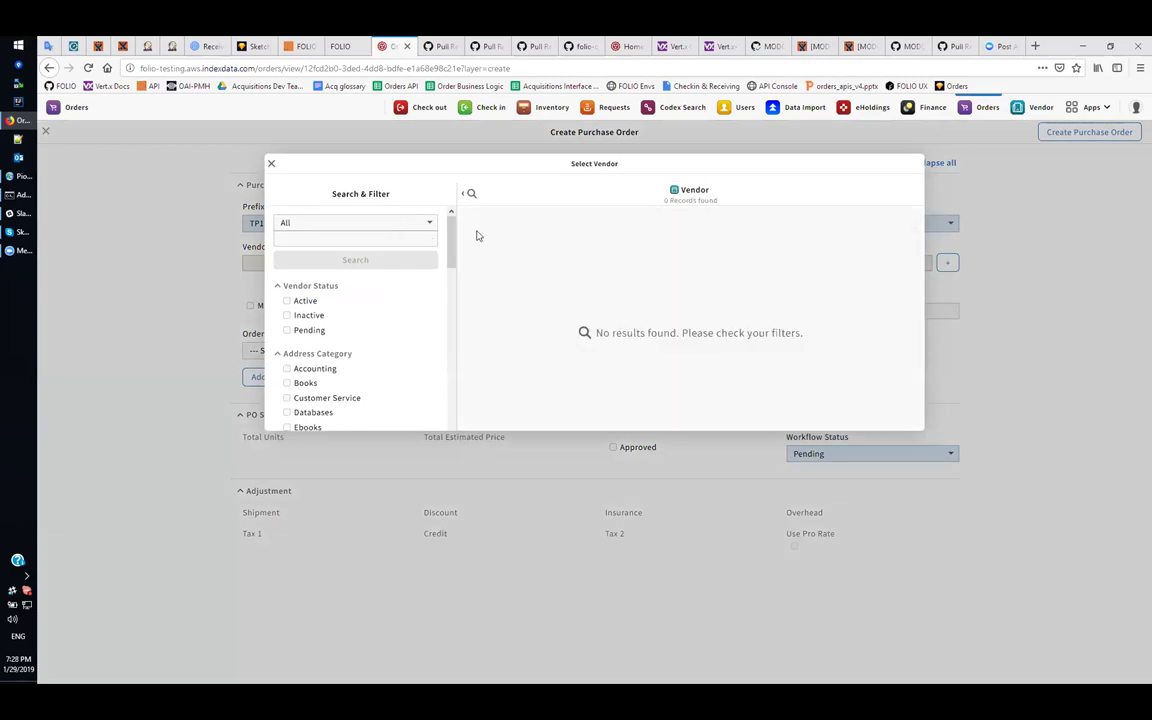
click(380, 238)
text(Amazon)
click(403, 263)
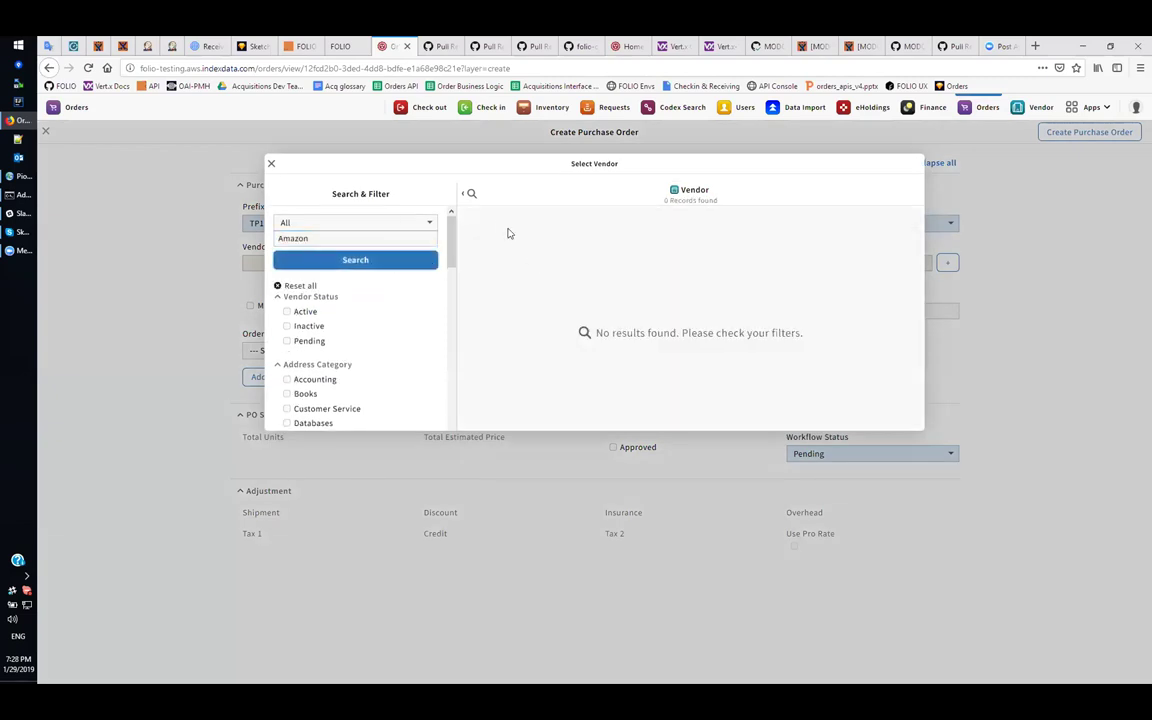
click(489, 239)
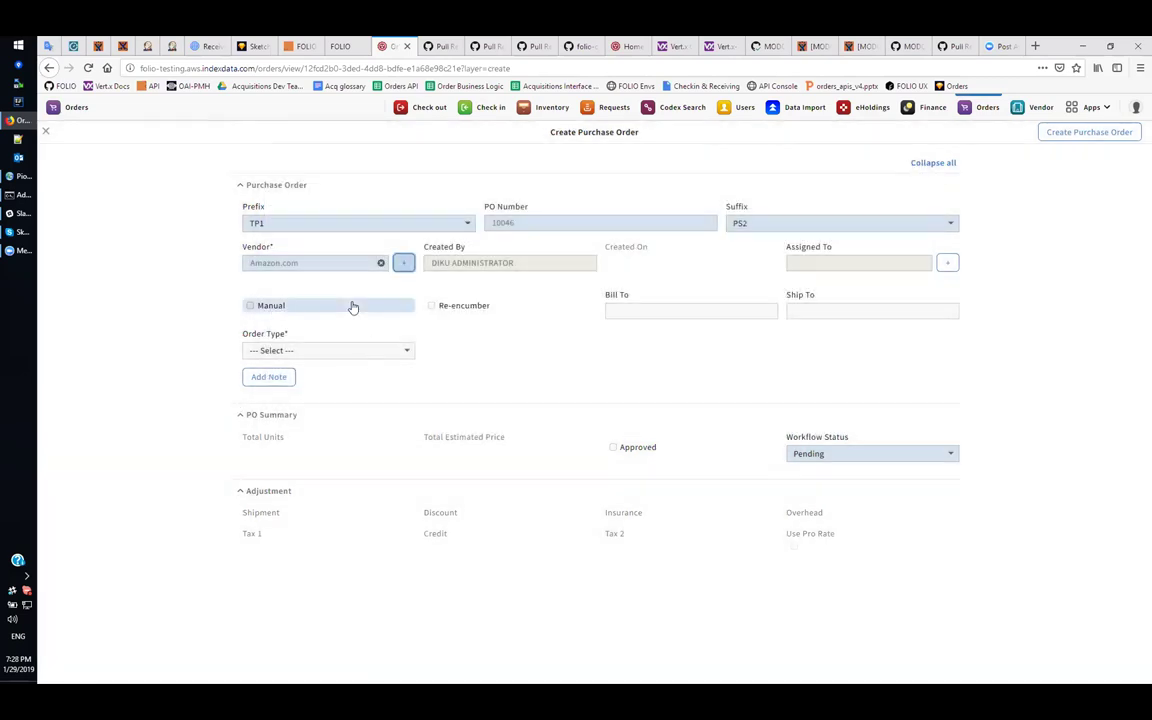
Set the order type to One-Time and create the purchase order
click(320, 350)
click(311, 385)
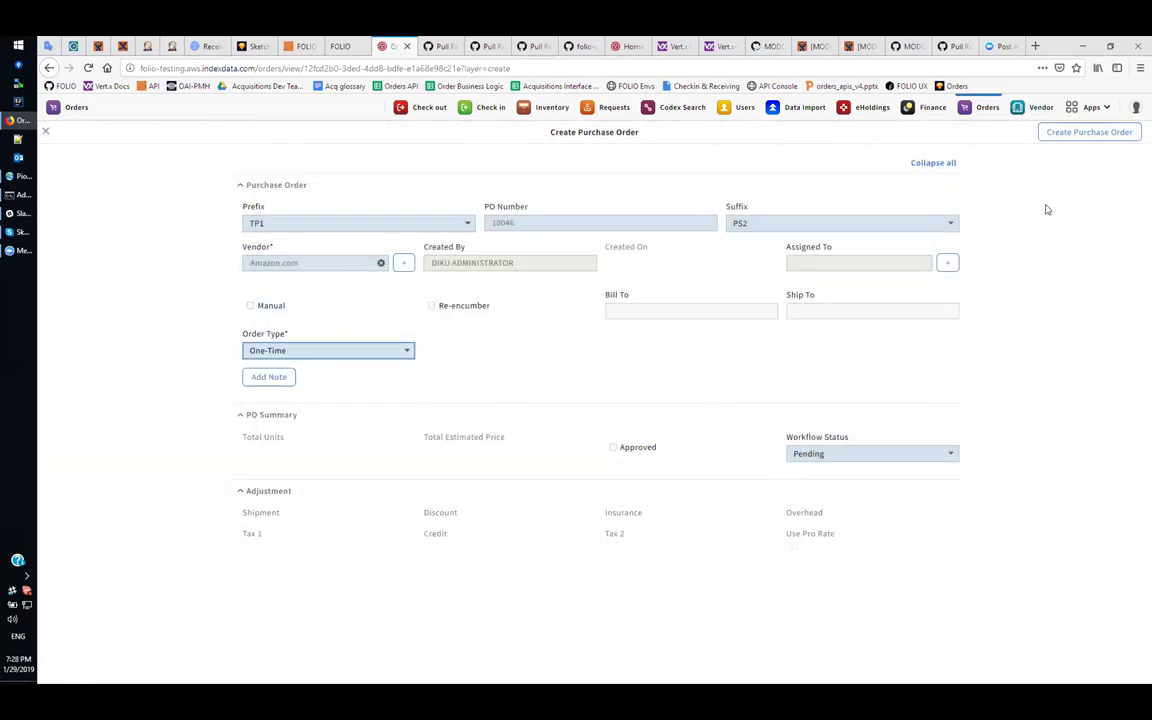
click(1083, 136)
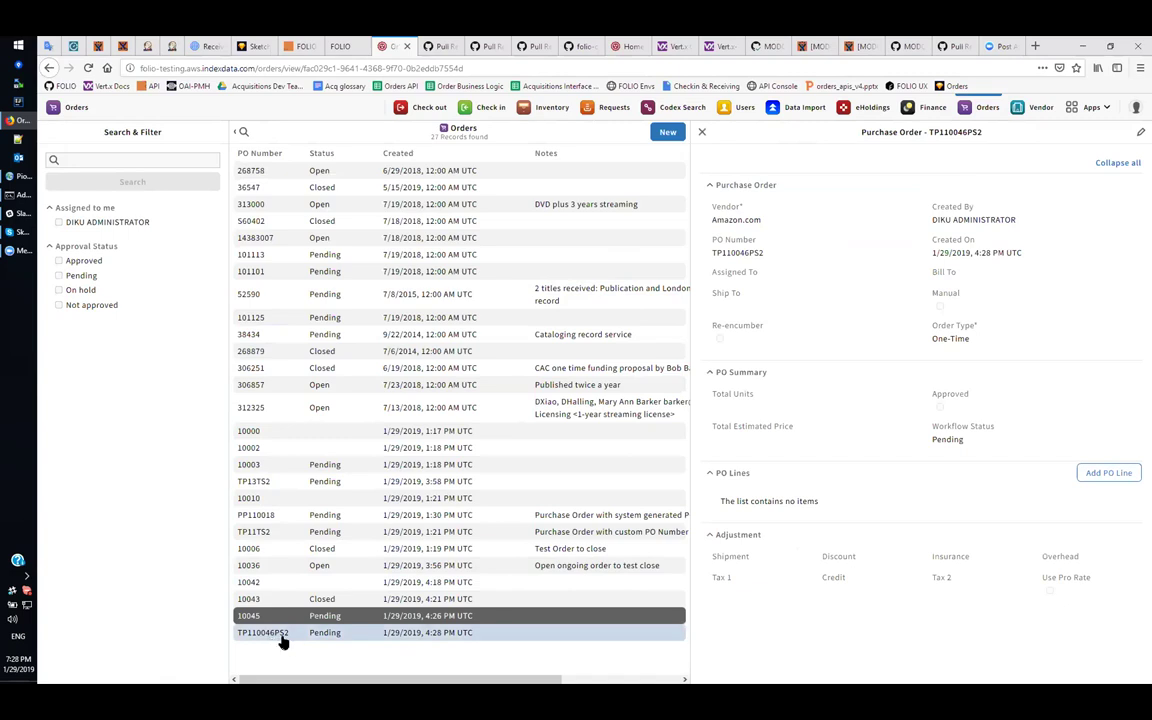
Open the newly created TP1/PS2 purchase order for editing and remove it
click(302, 634)
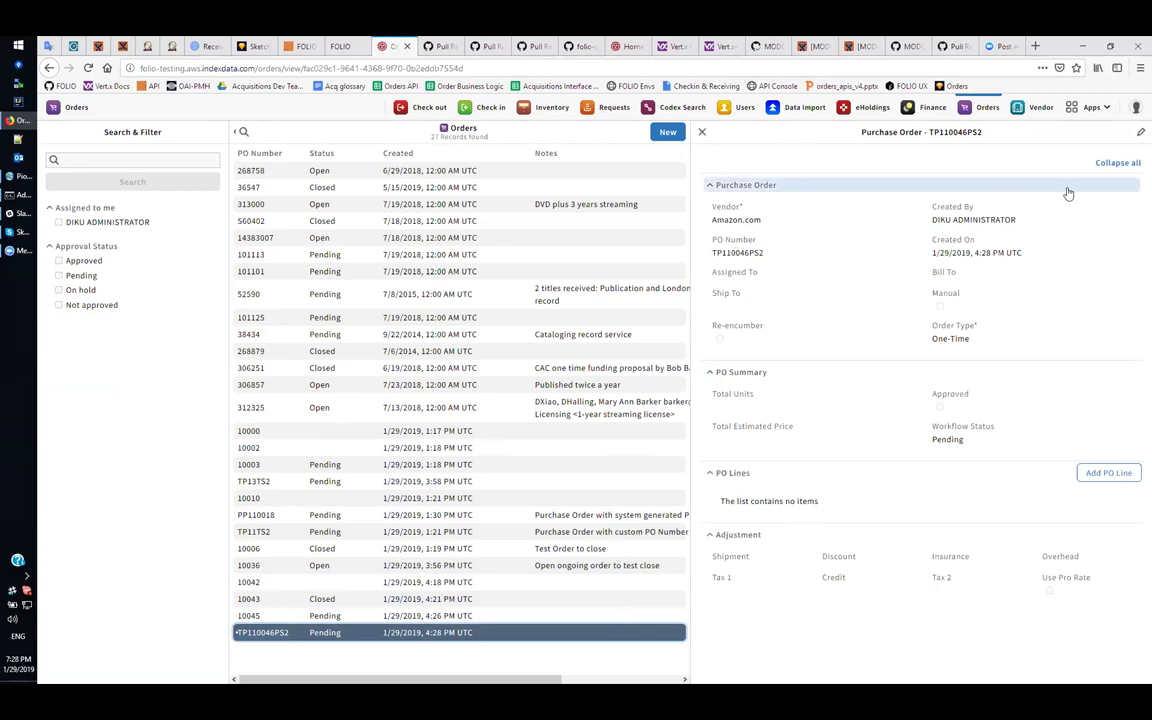
click(1140, 132)
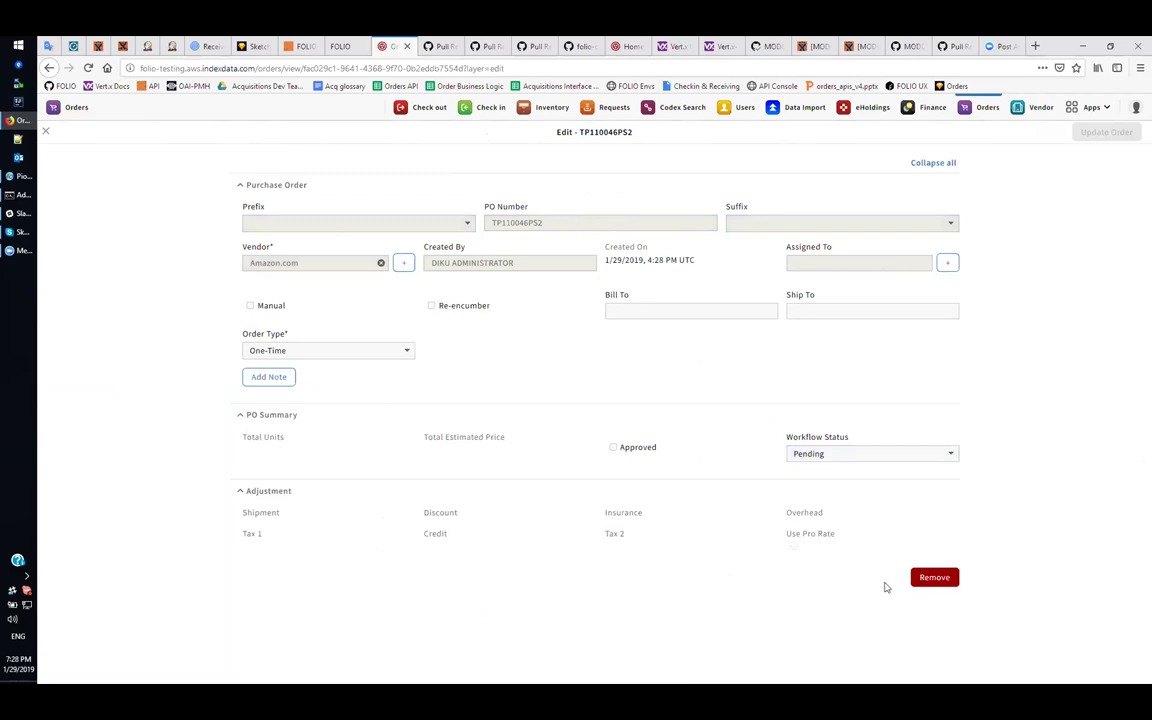
click(954, 584)
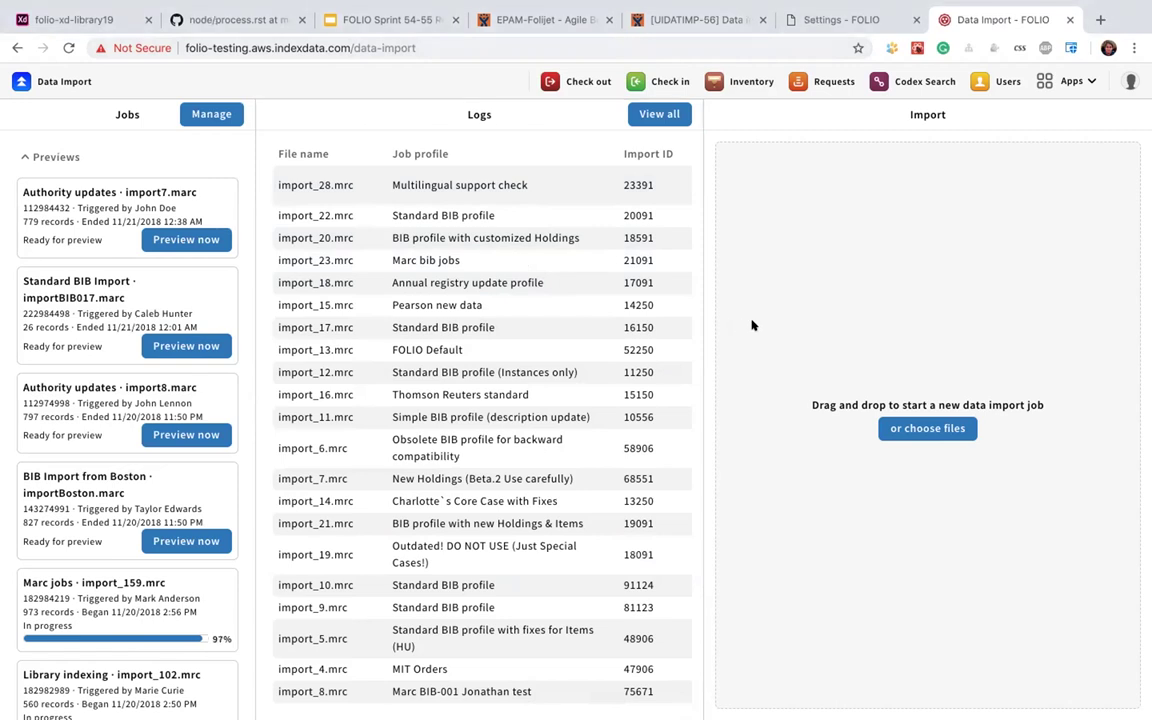
Try to upload template-method-pattern.ts and WebStorm_ReferenceCard.pdf together as a new data import job
click(910, 428)
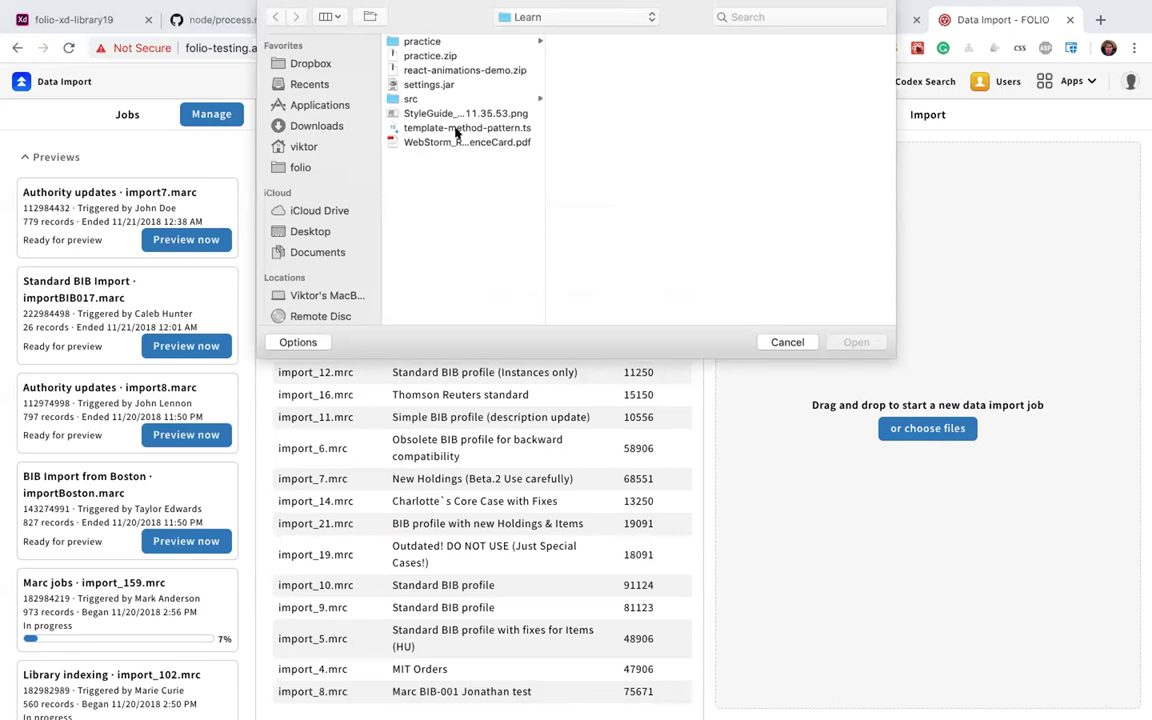
click(457, 127)
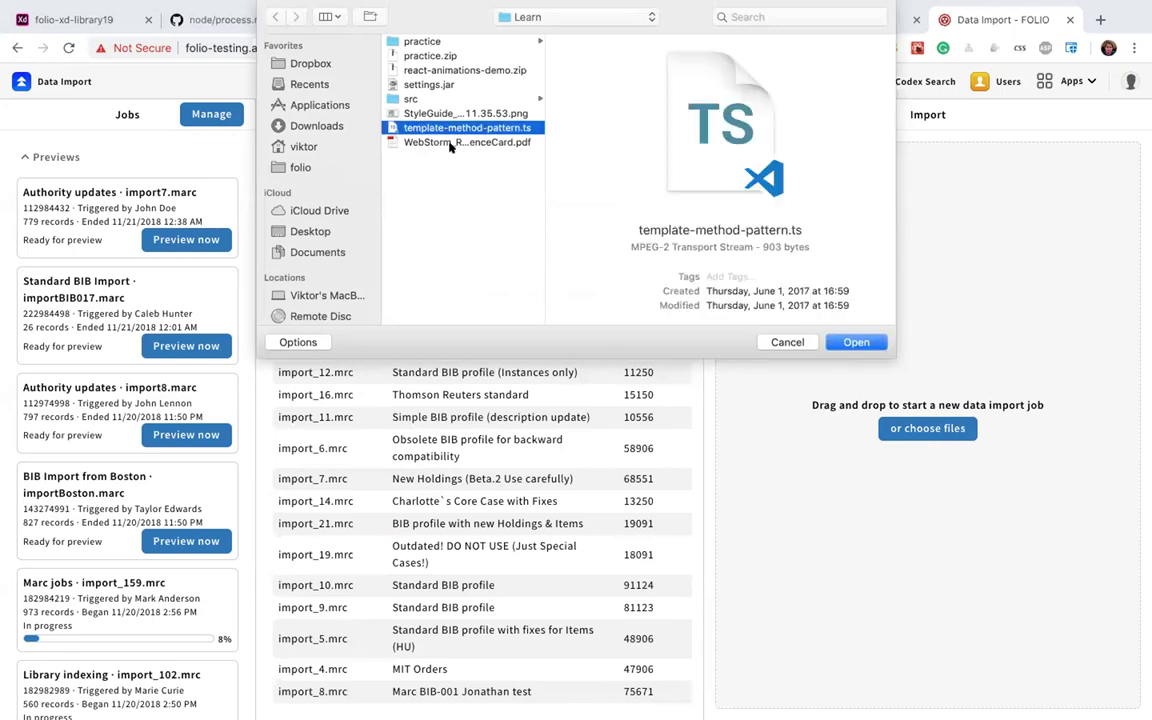
shift+click(457, 142)
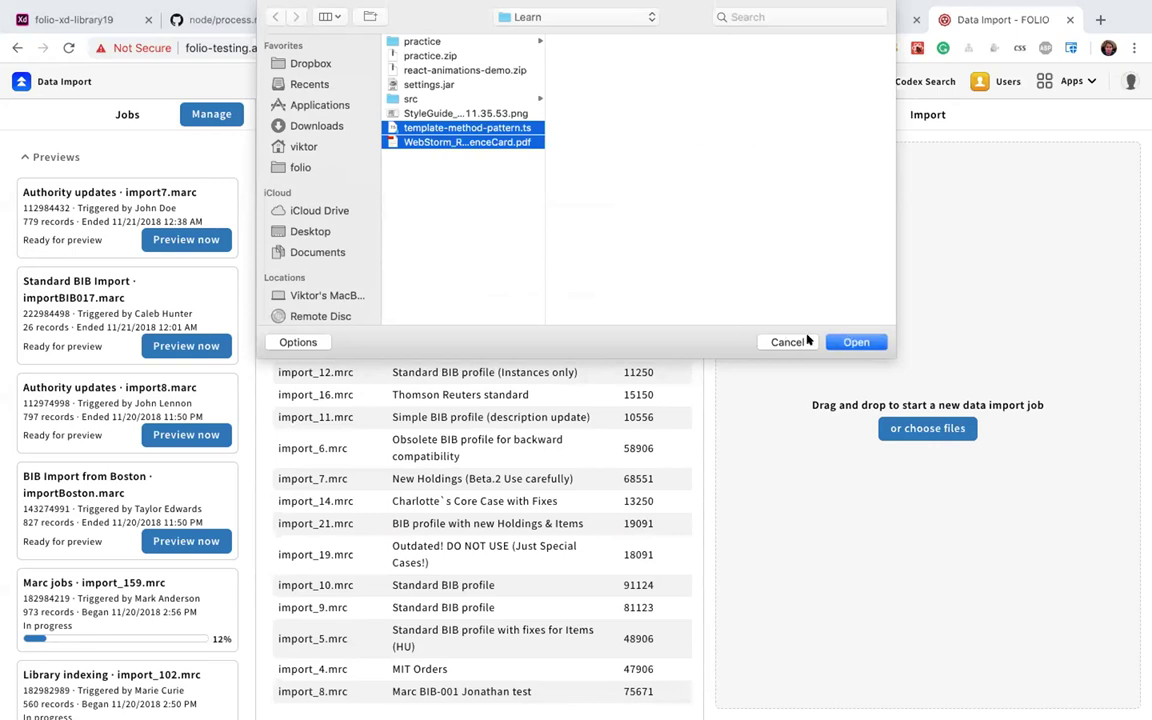
click(840, 340)
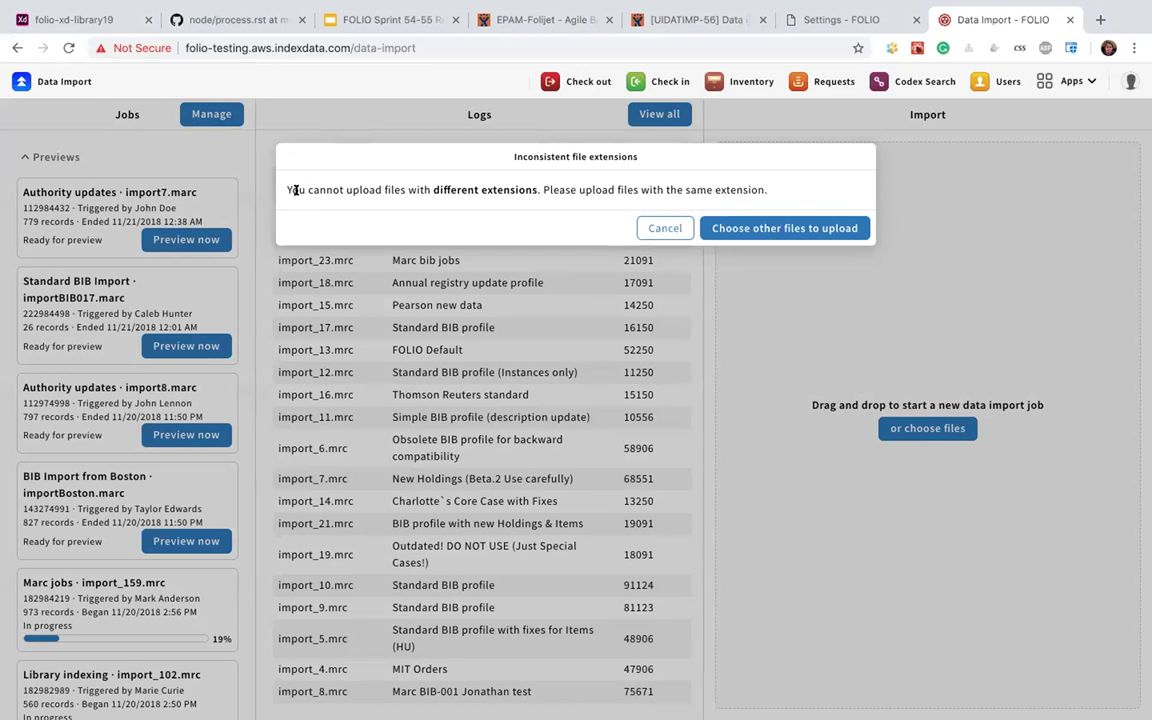
drag(287, 189, 410, 189)
click(378, 189)
drag(378, 189, 445, 189)
click(452, 189)
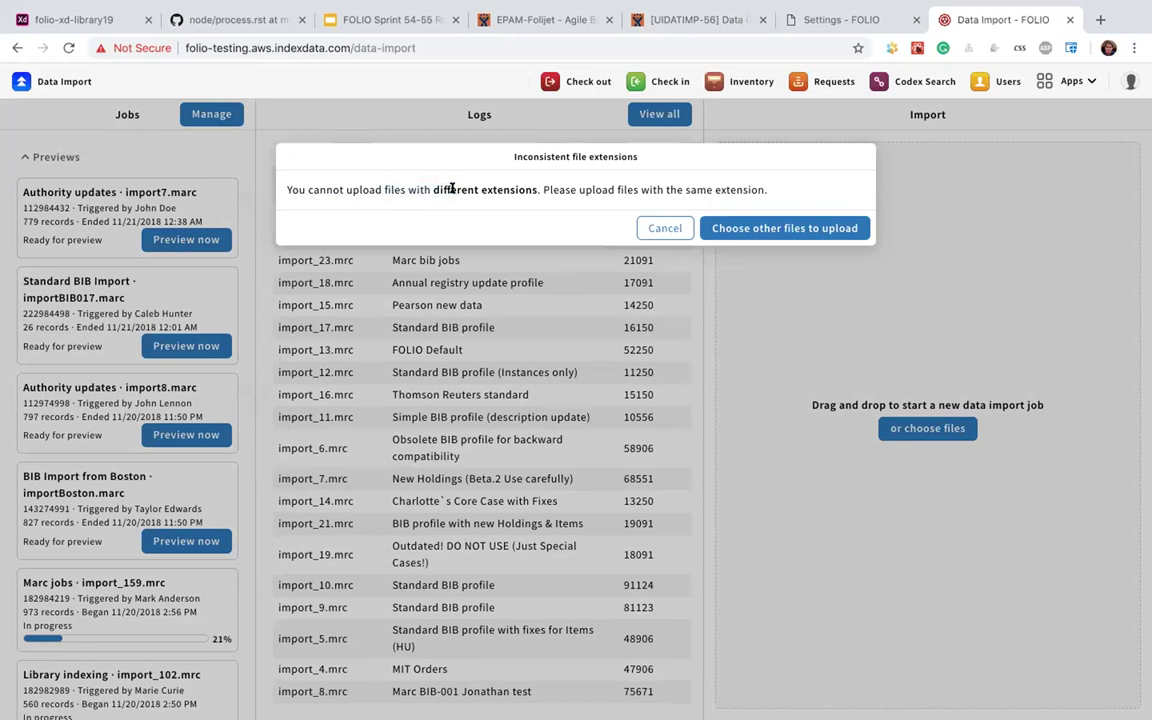
Choose only WebStorm_ReferenceCard.pdf as the replacement selection and upload it
click(728, 228)
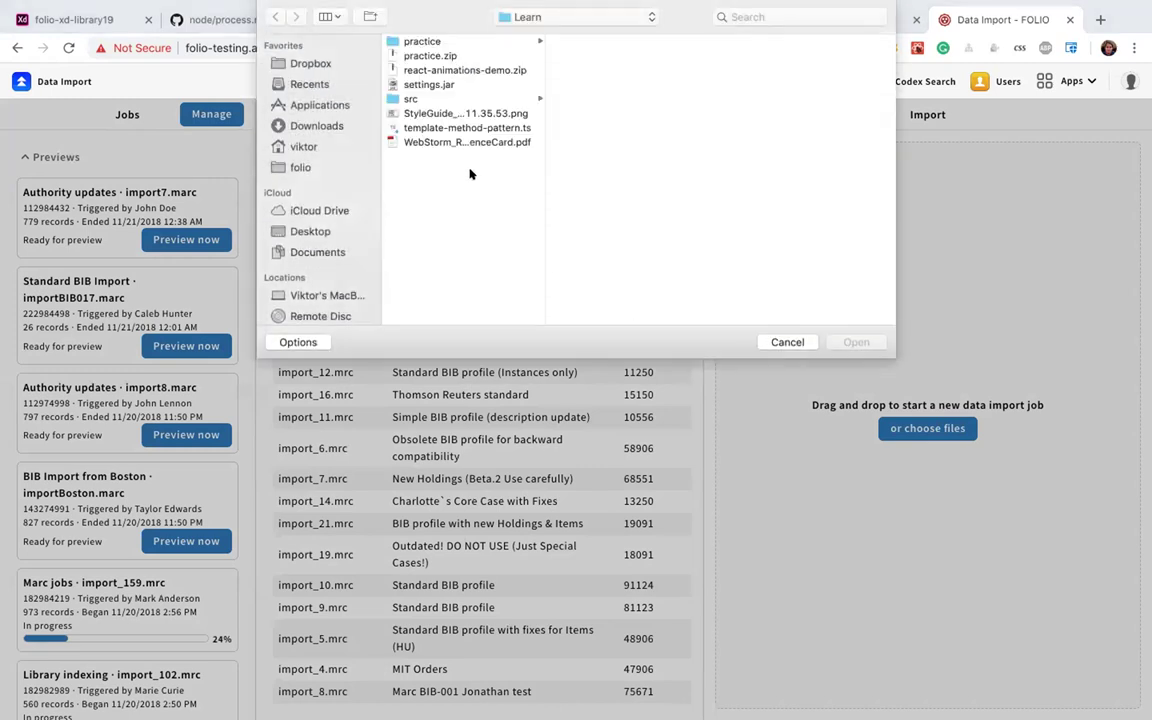
click(418, 143)
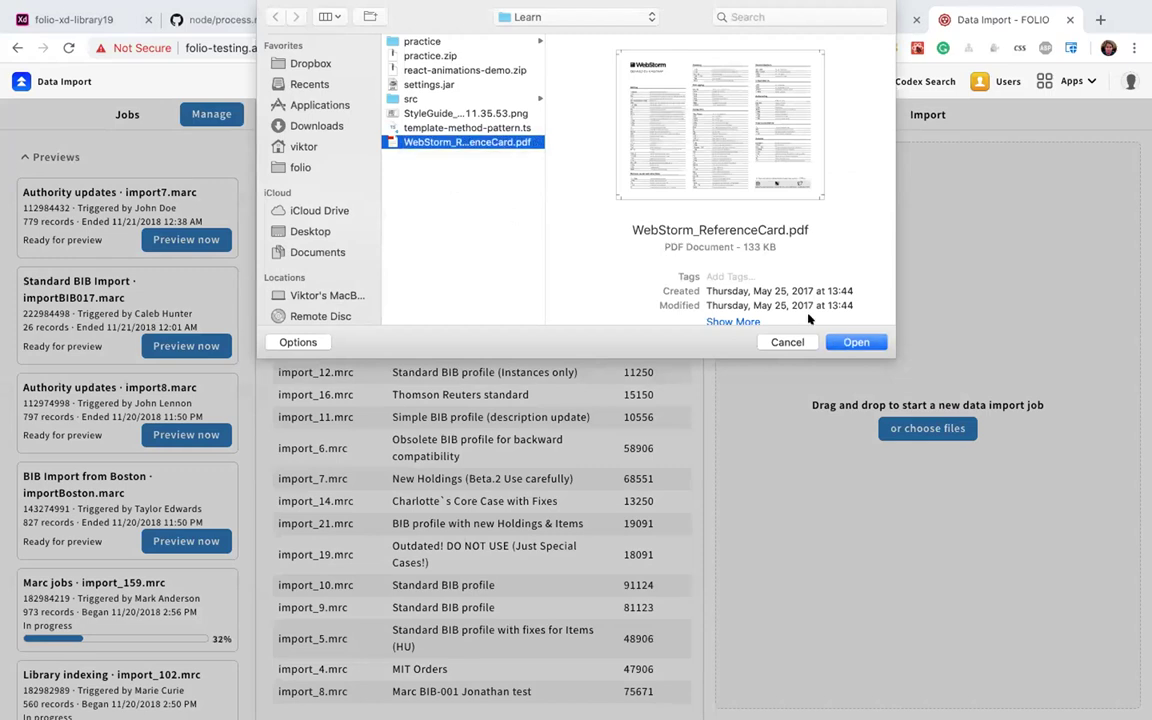
click(856, 342)
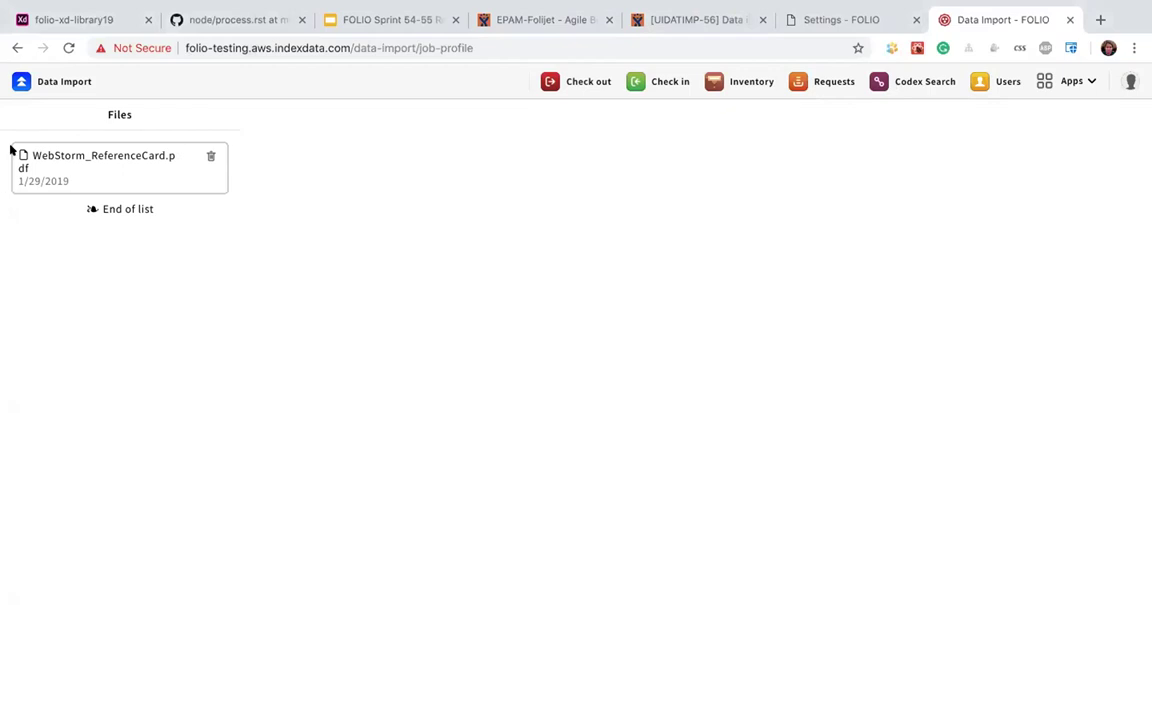
Return to the Data Import overview and delete the draft job's uploaded file
click(44, 86)
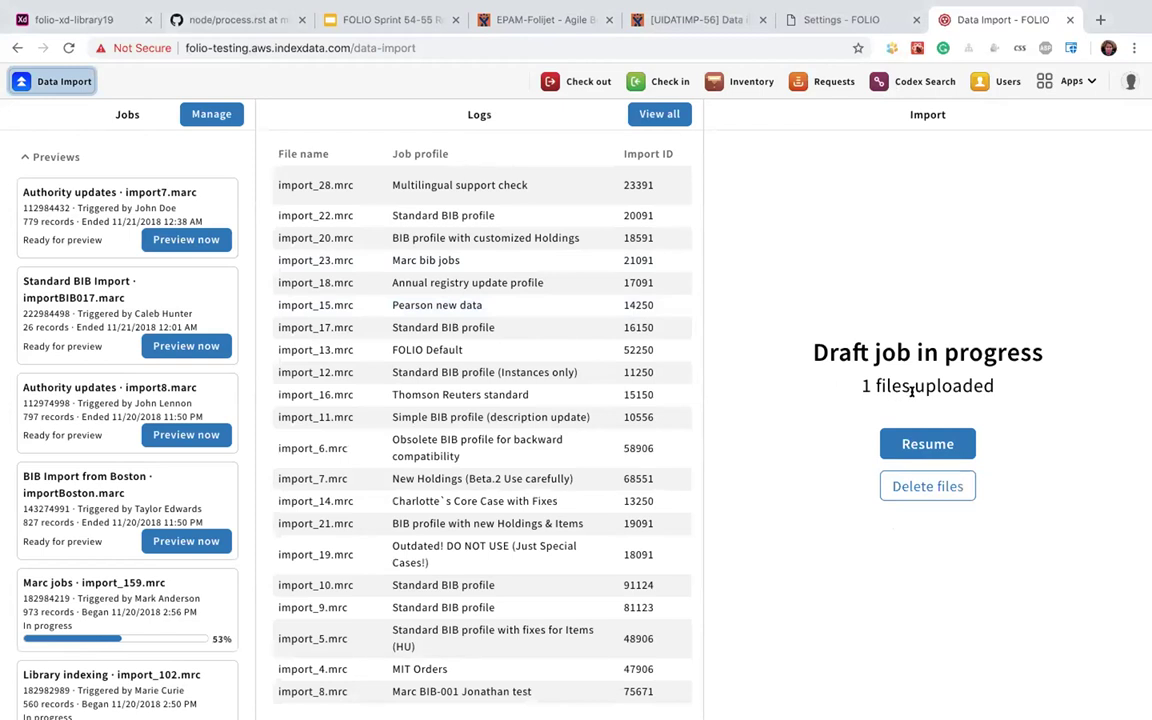
click(839, 415)
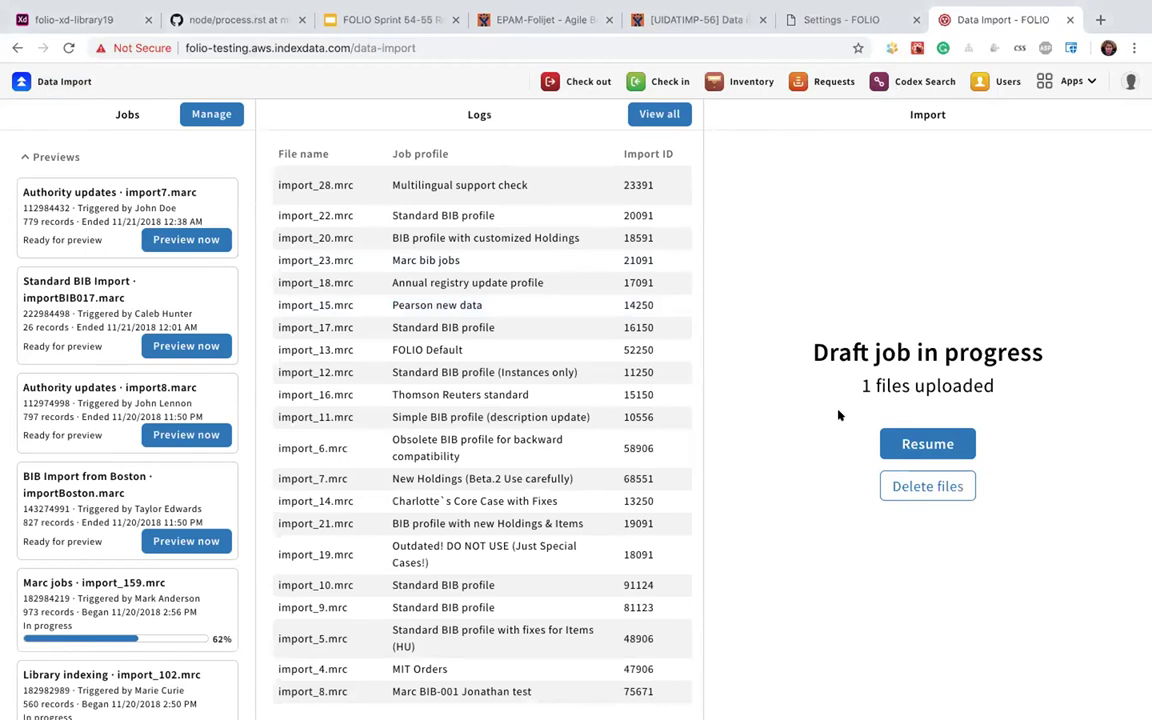
click(926, 486)
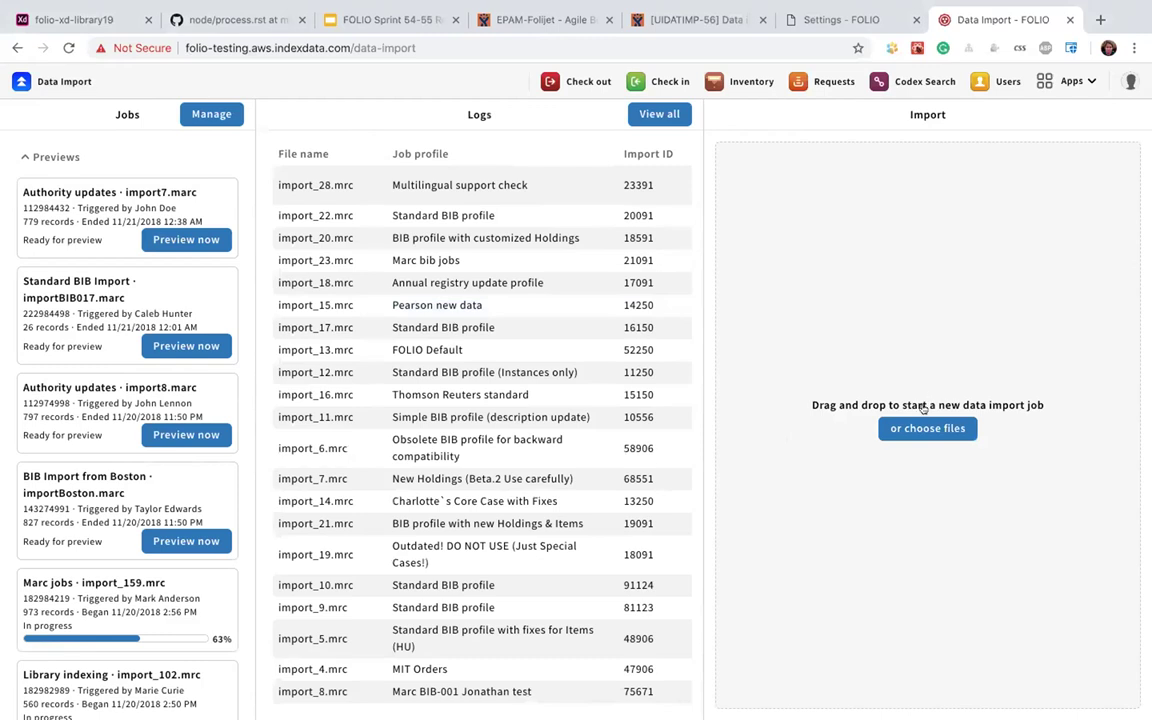
Try to upload practice.zip as a new import job, read its upload status, and return to the Data Import overview
click(921, 430)
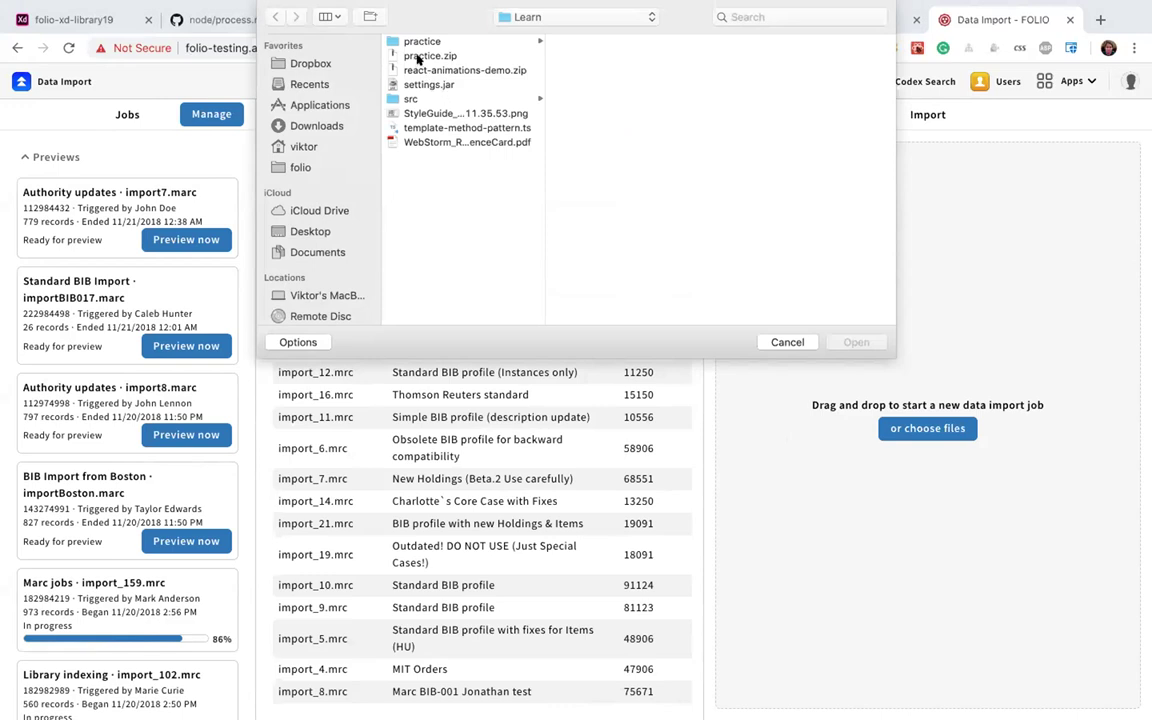
click(436, 57)
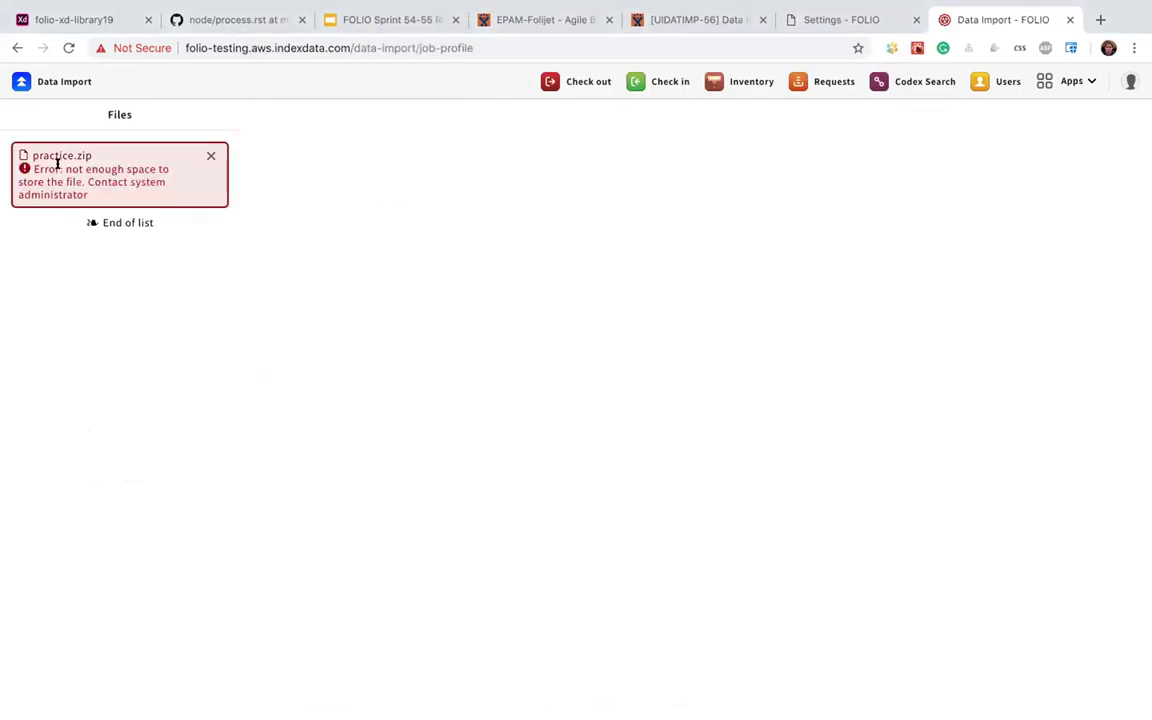
drag(97, 185, 134, 198)
click(84, 178)
click(133, 200)
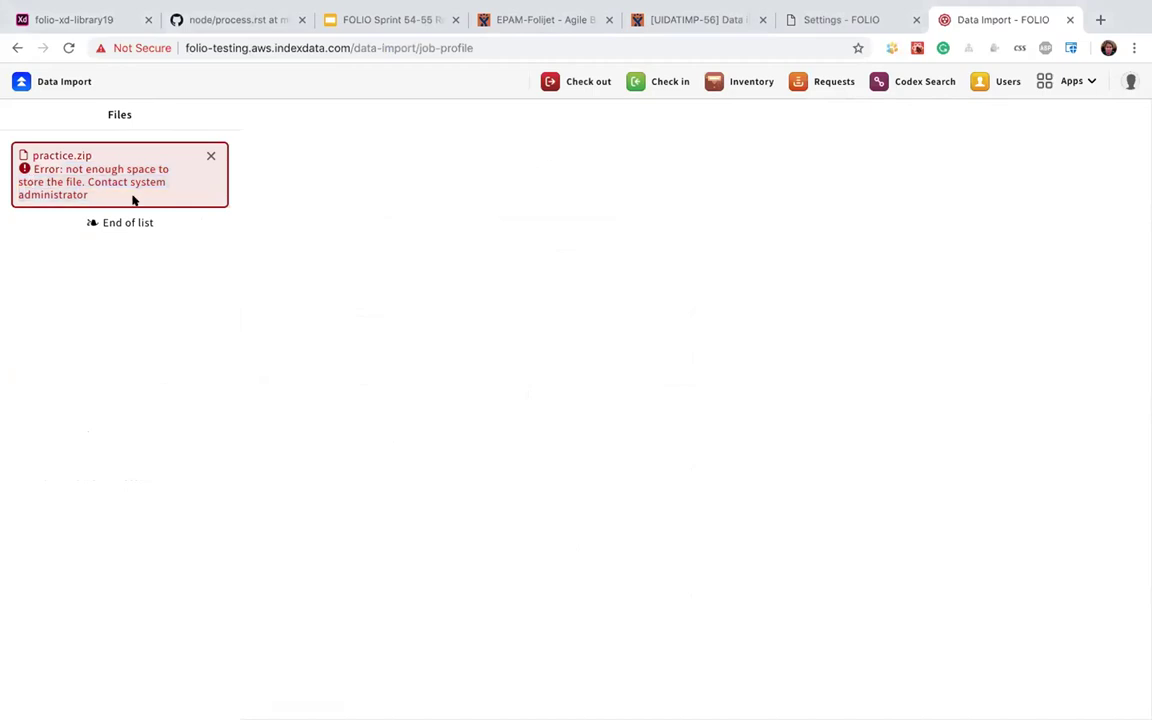
drag(66, 82, 110, 237)
click(48, 84)
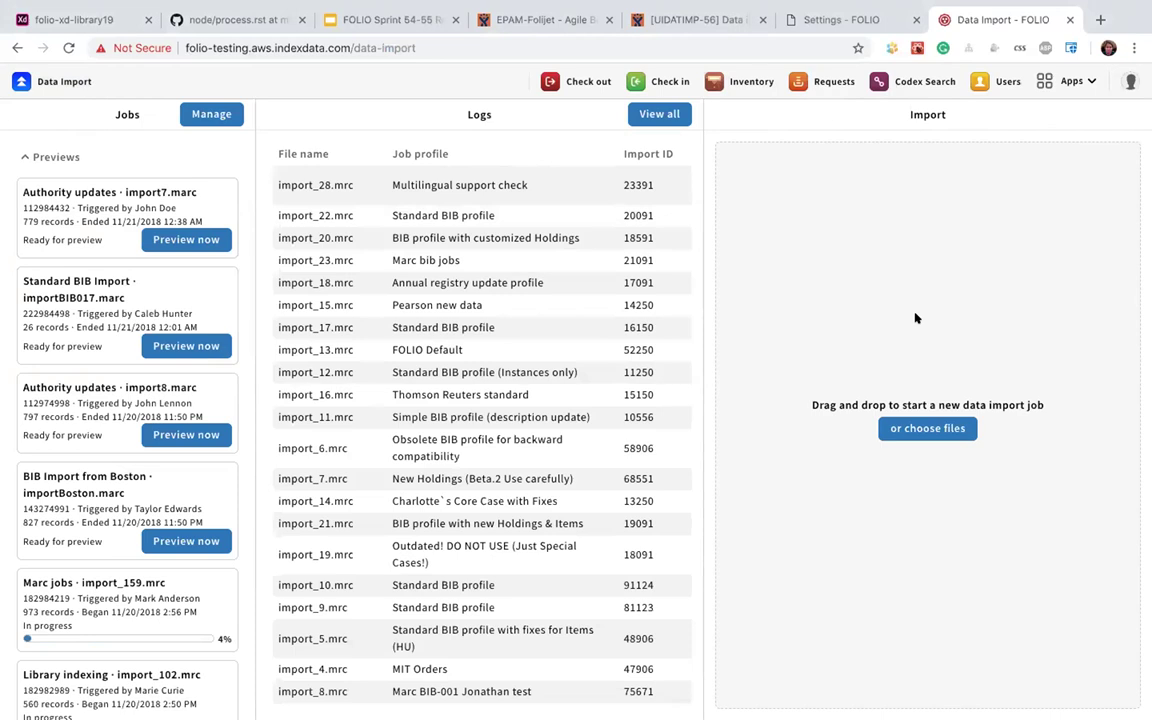
Open the File extensions list in the Data Import settings
click(1068, 81)
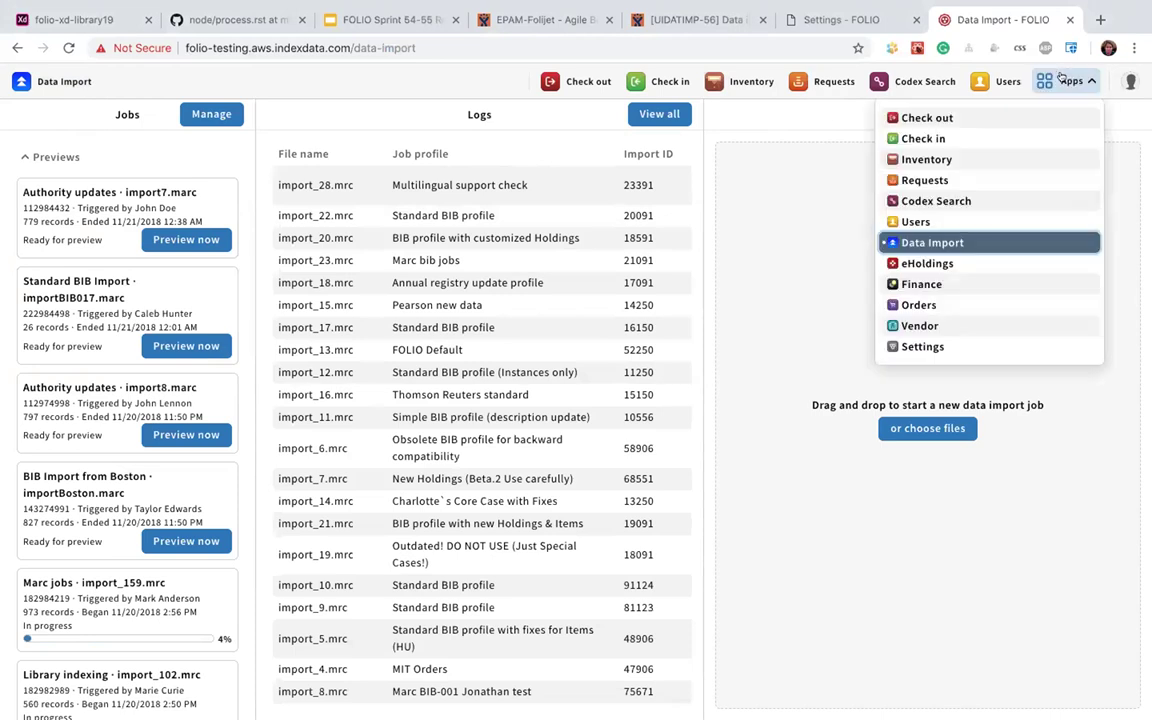
click(777, 380)
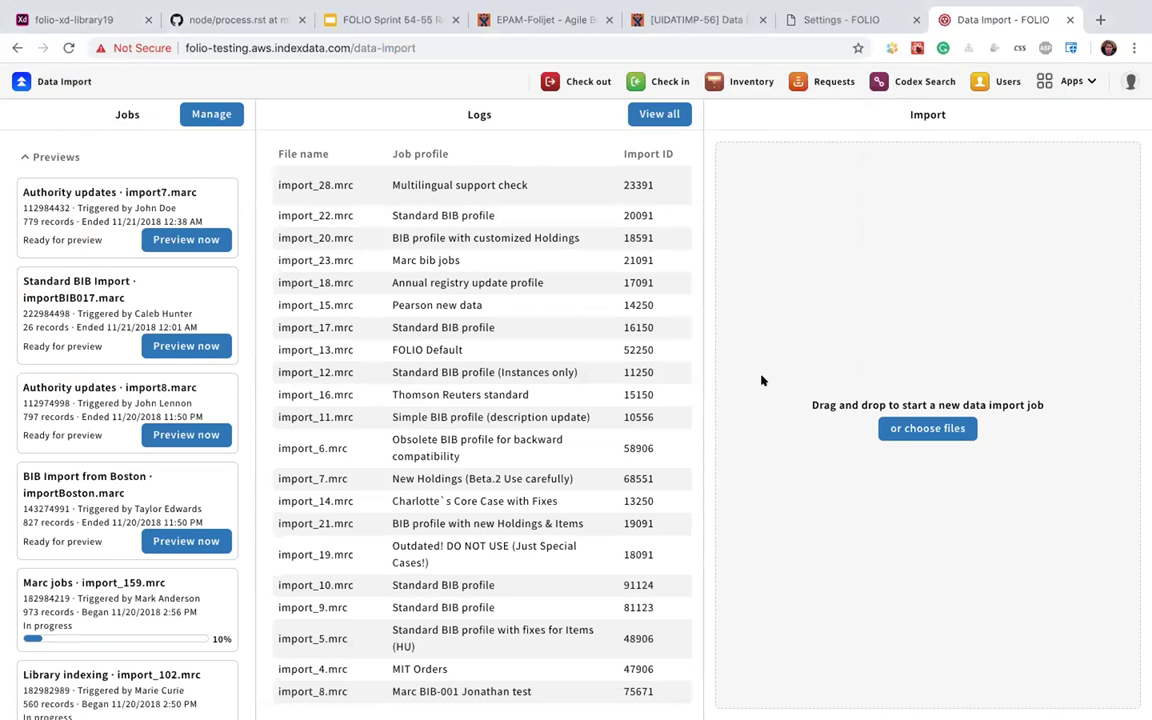
click(1071, 81)
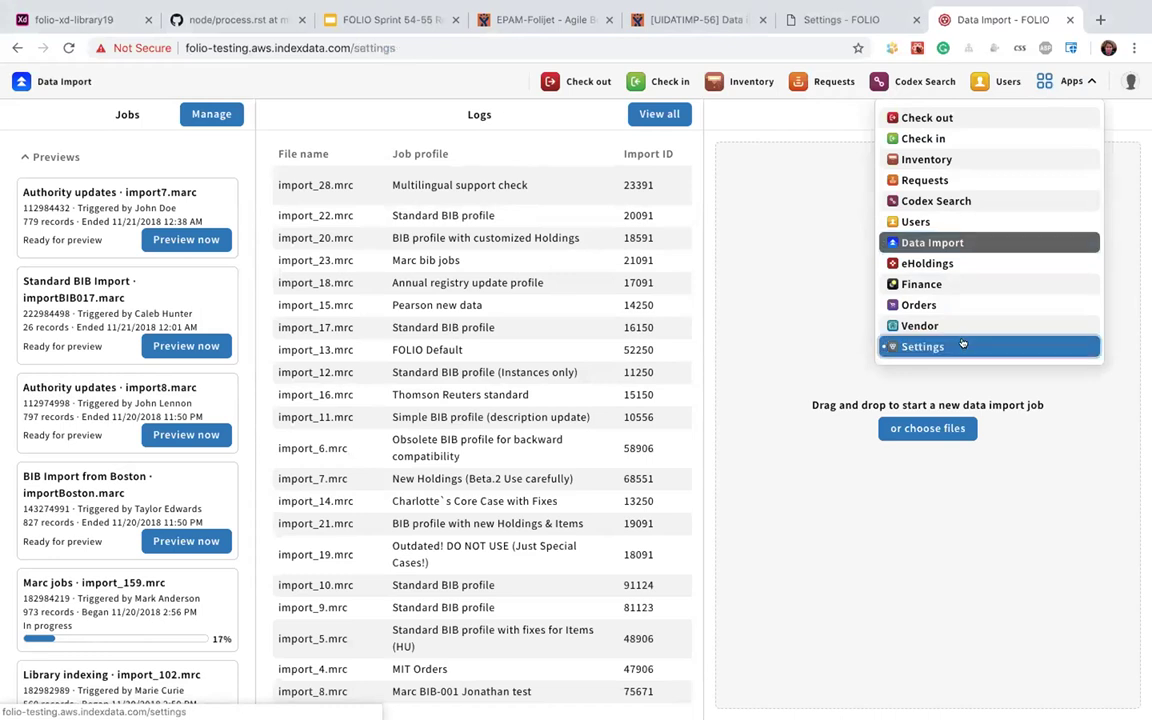
click(958, 345)
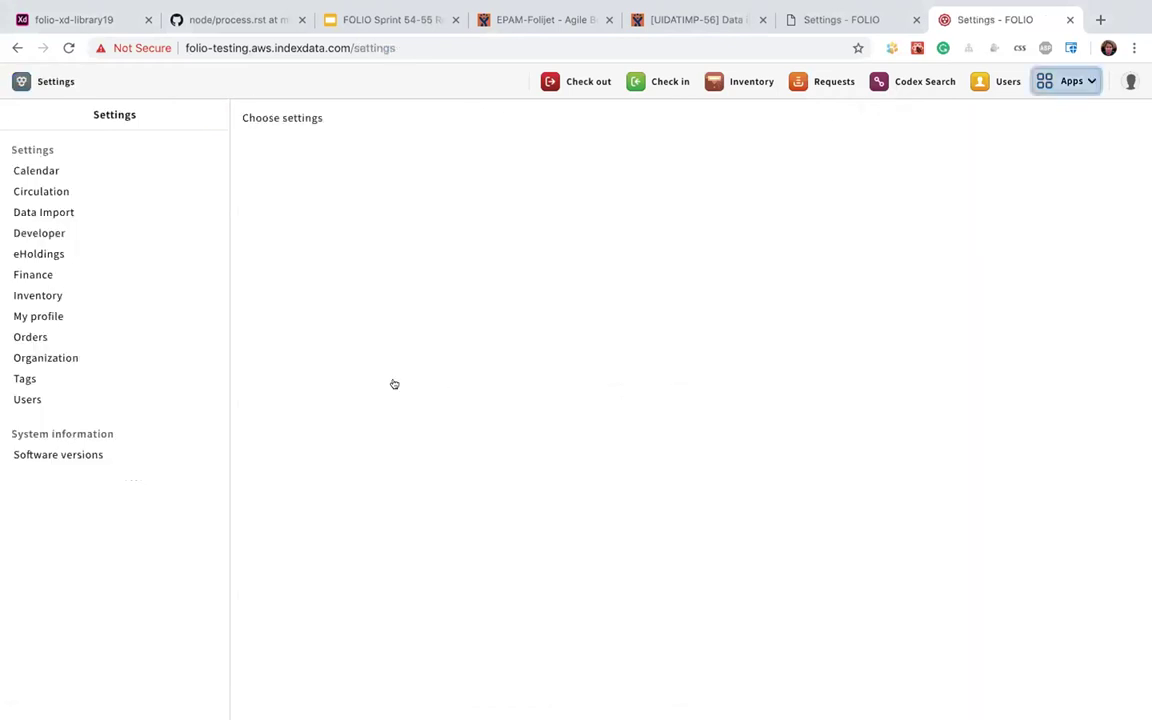
click(98, 213)
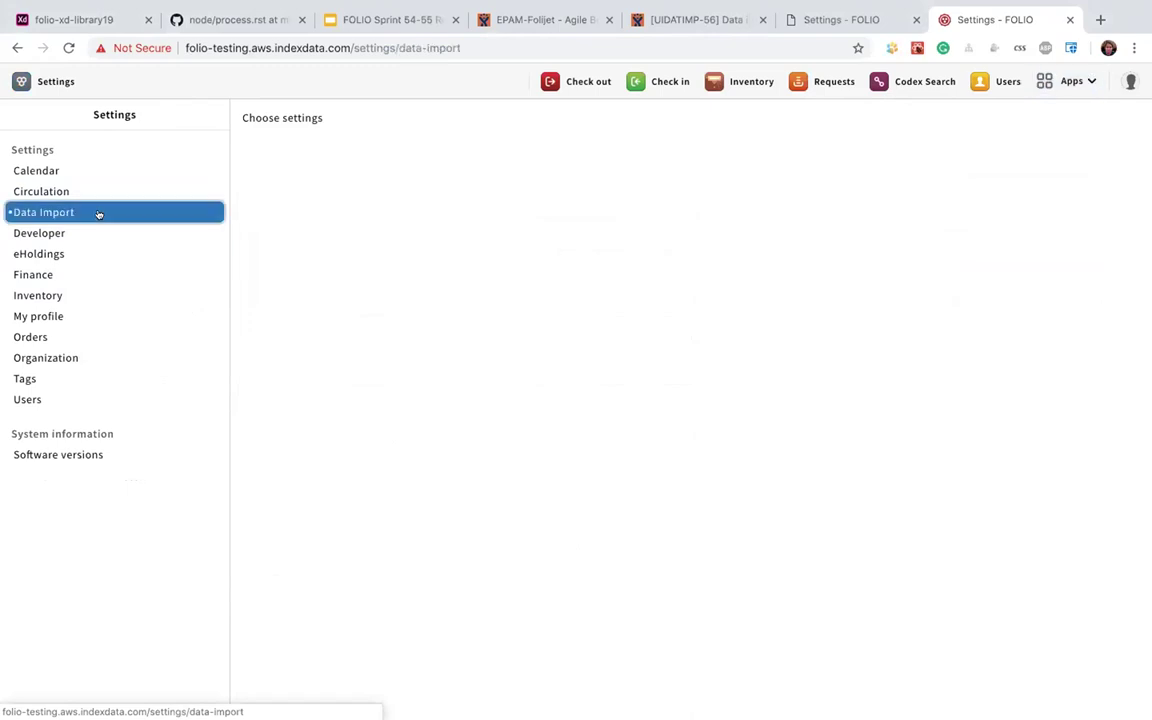
click(285, 293)
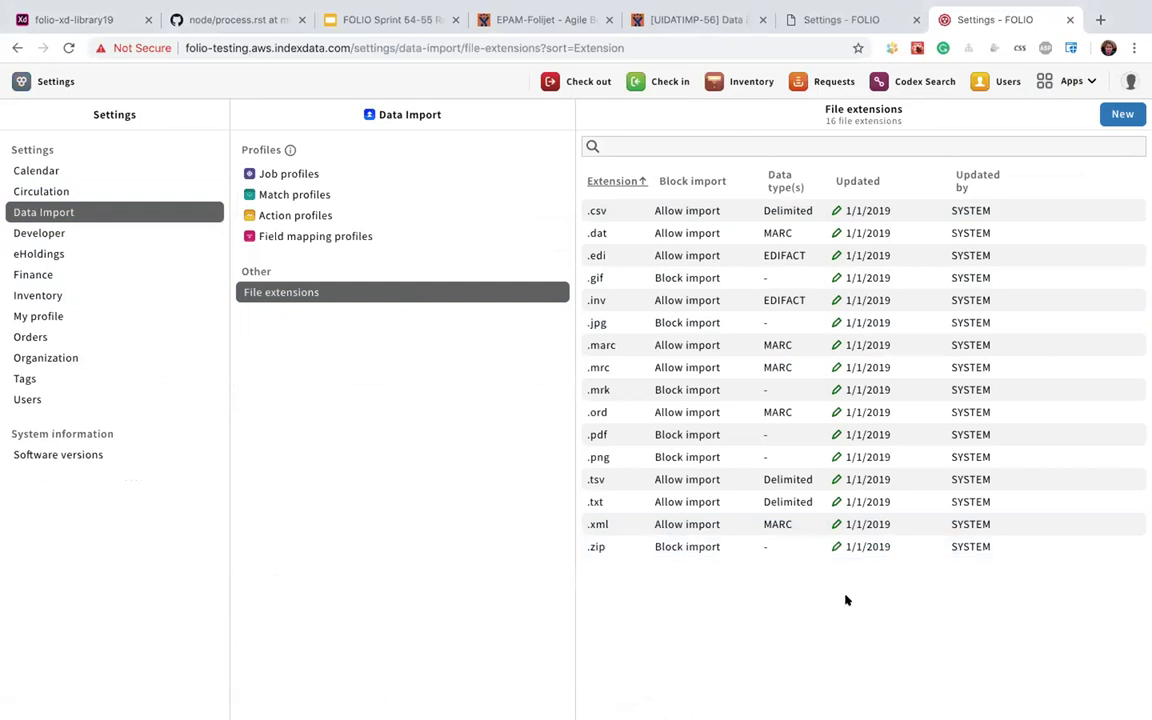
Sort the file extensions in descending order, then view the .zip extension's details and close them
click(606, 181)
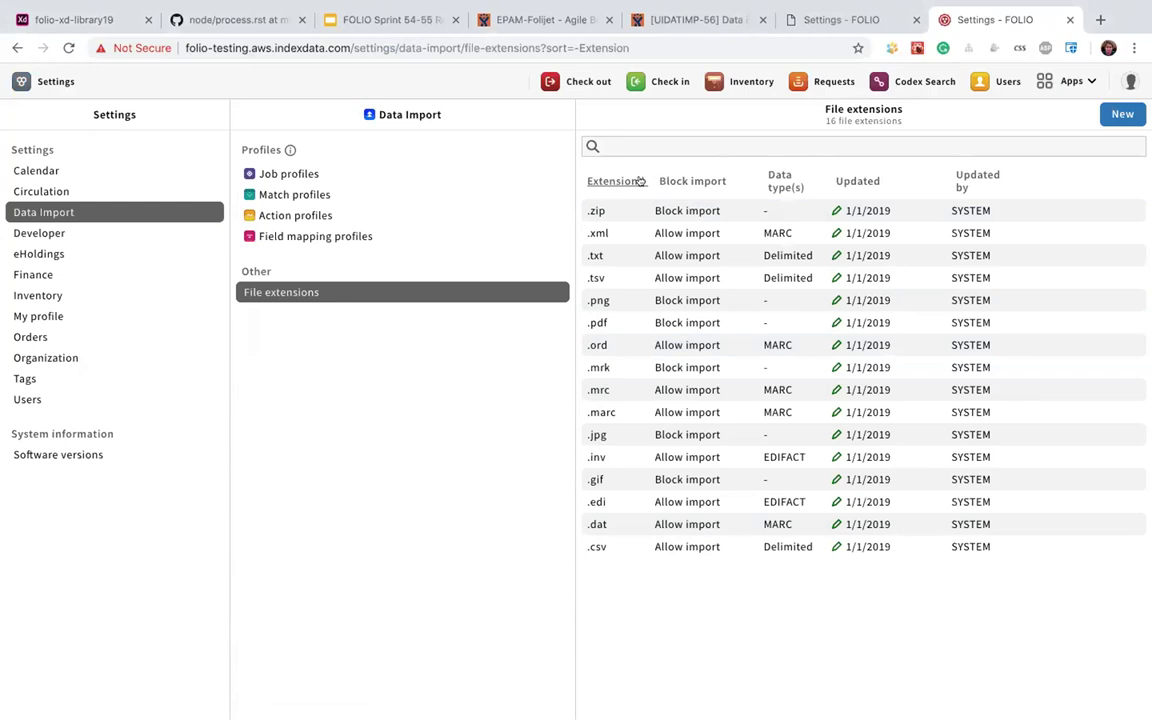
click(653, 210)
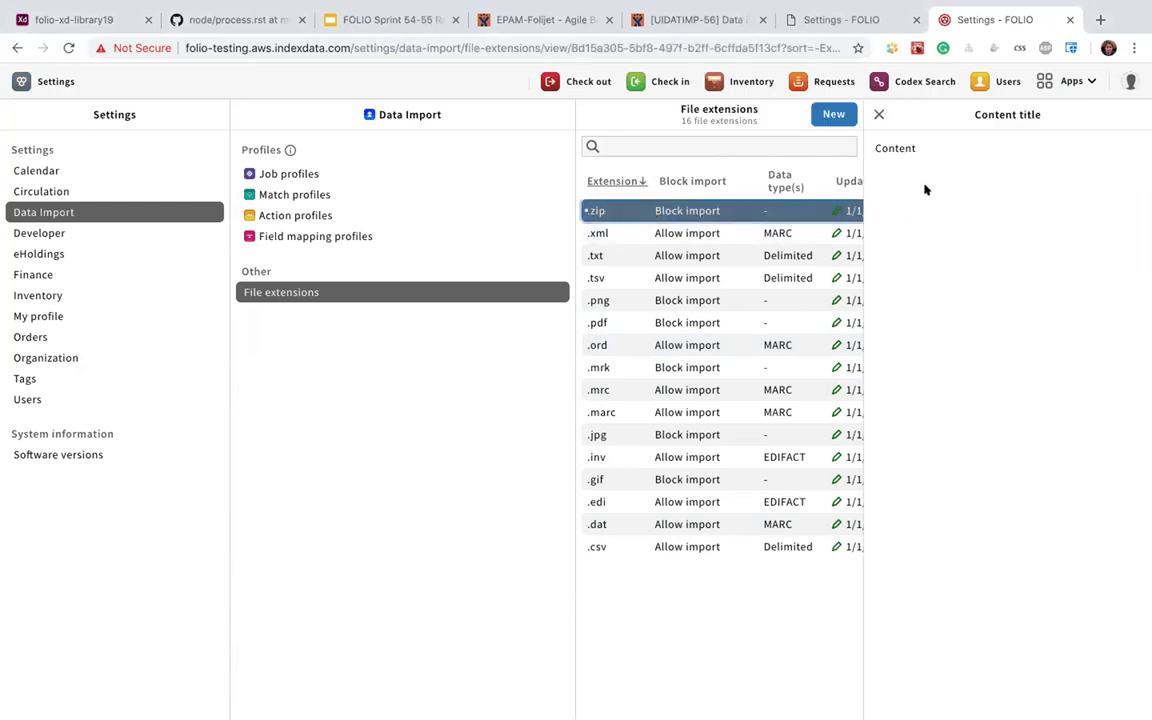
click(878, 115)
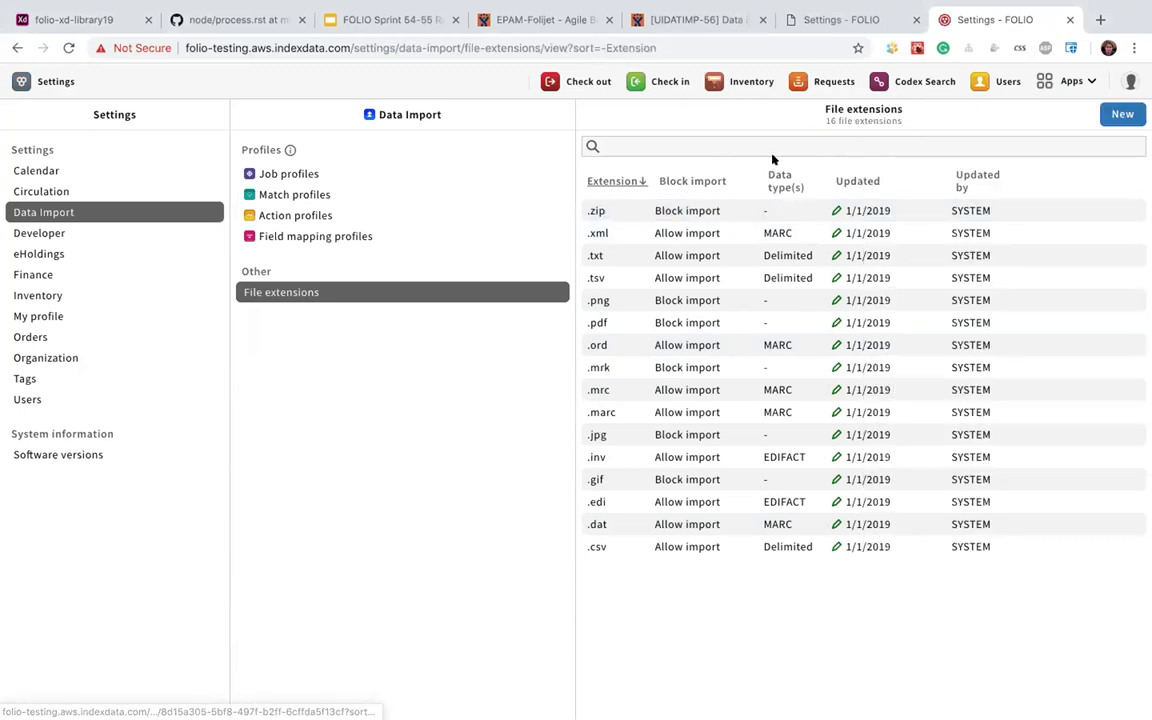
Search the file extensions for .csv
click(618, 147)
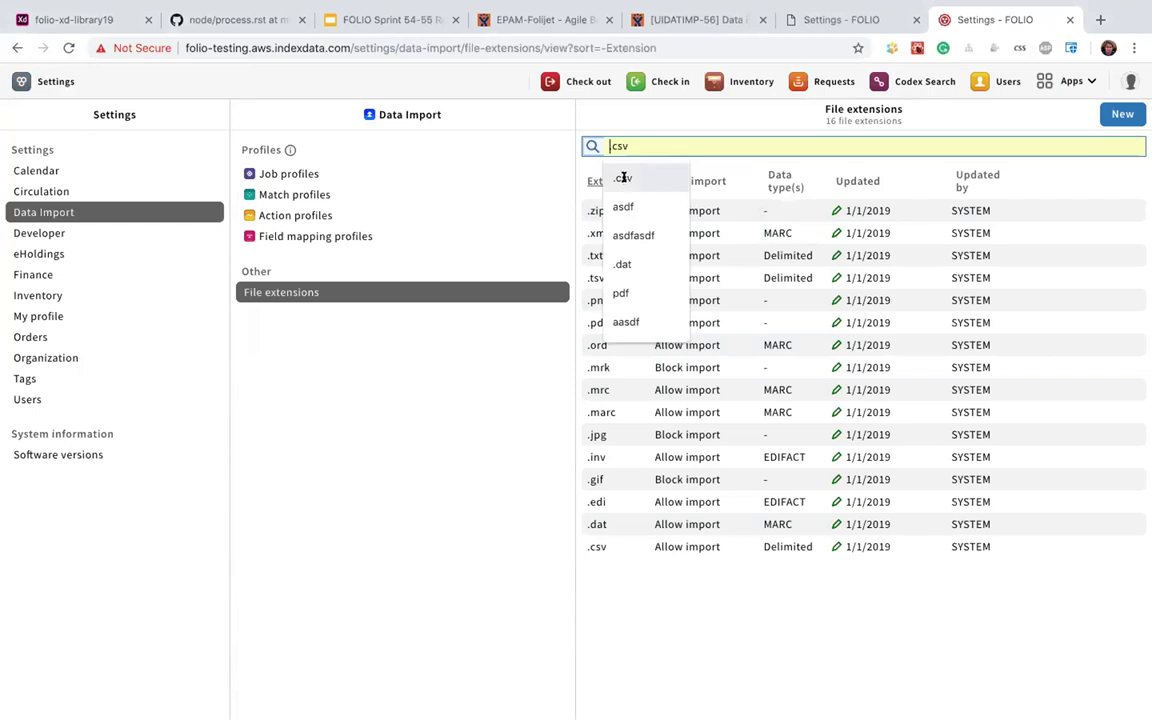
click(623, 178)
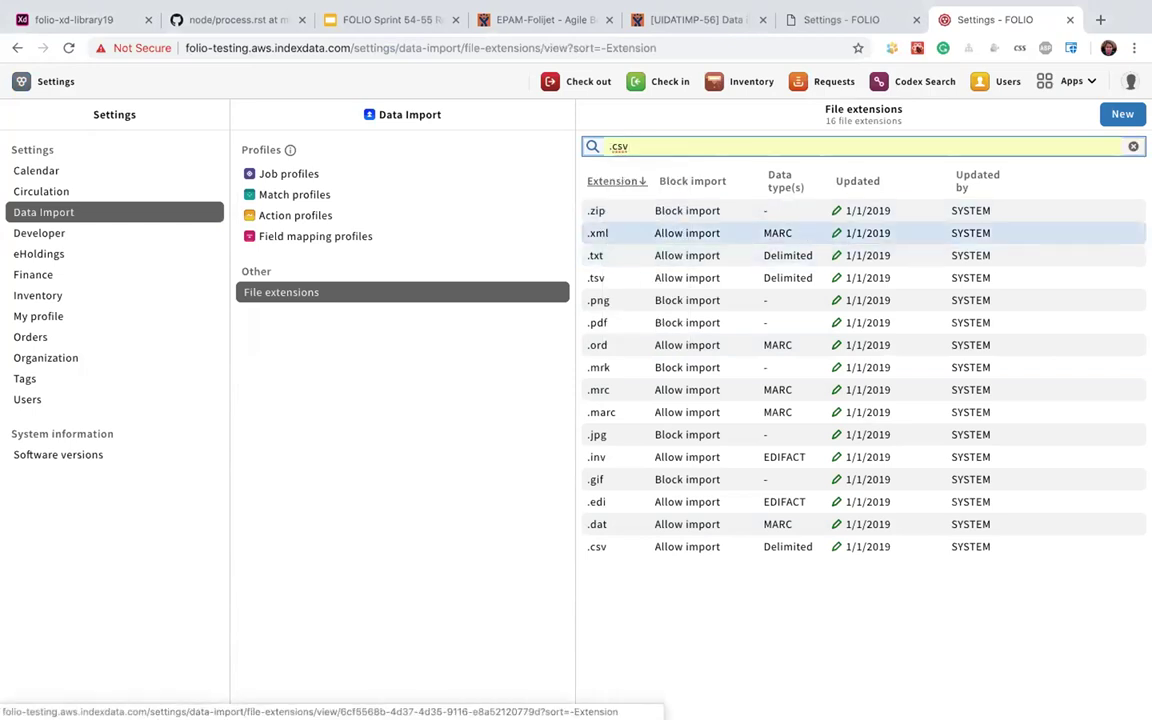
key(Return)
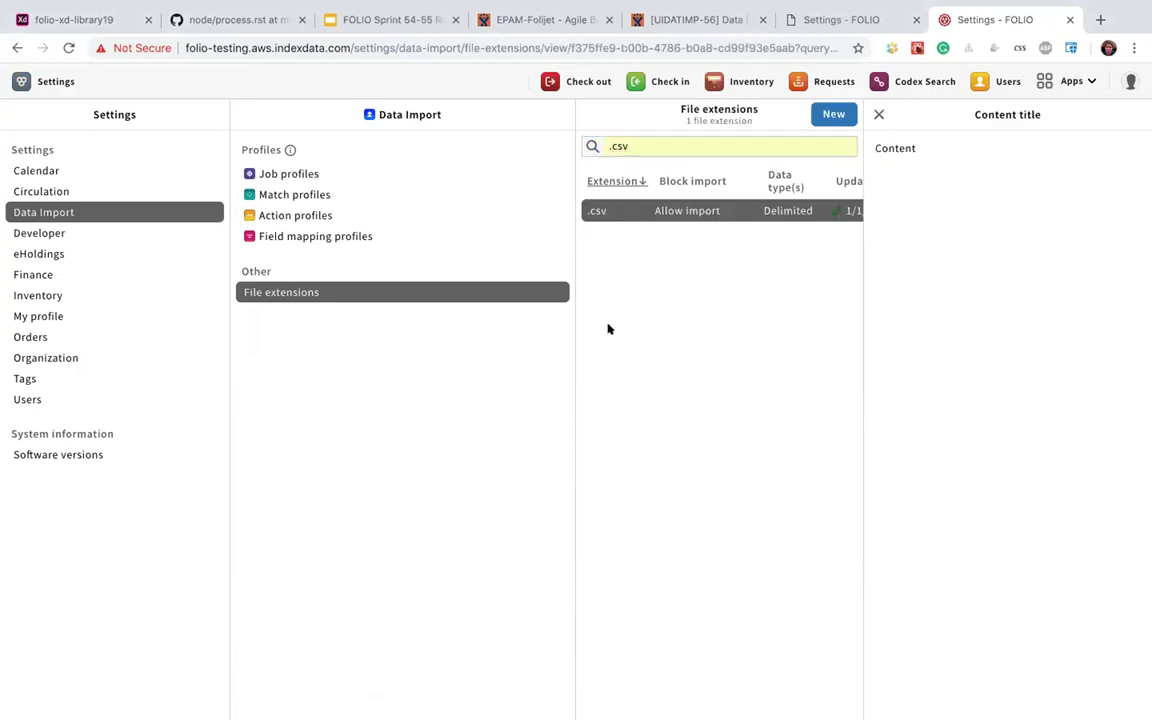
Clear the .csv search from the file extensions list and close the extension's details
click(756, 147)
click(845, 147)
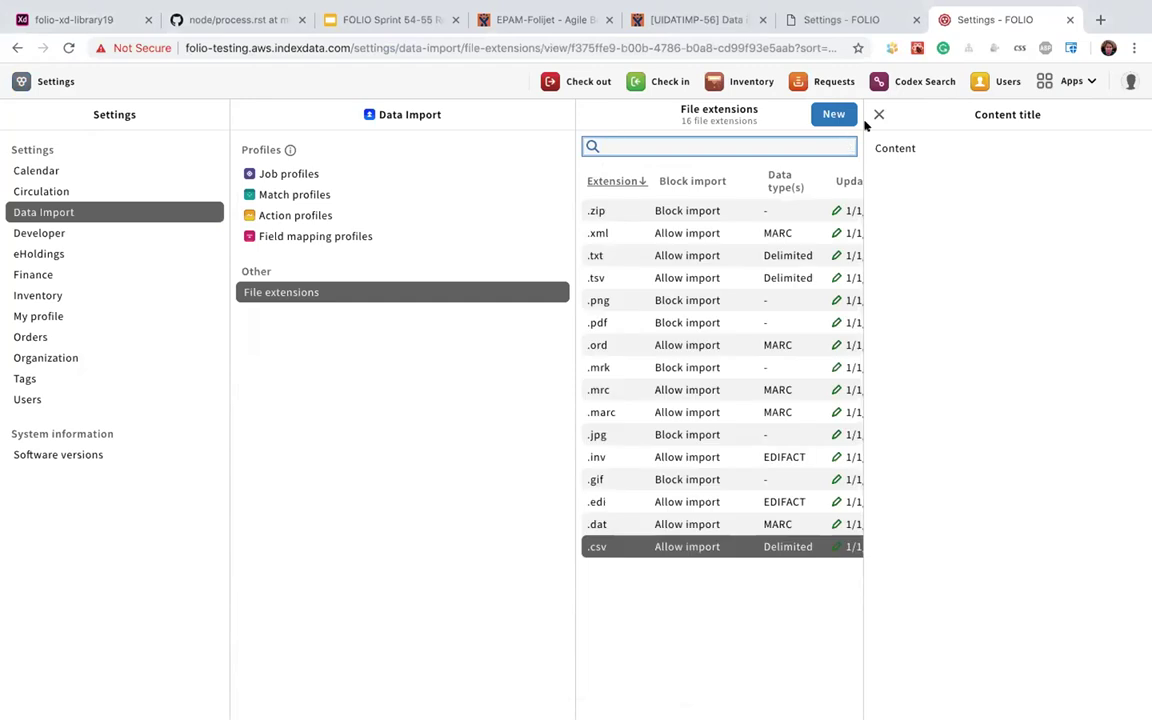
click(878, 114)
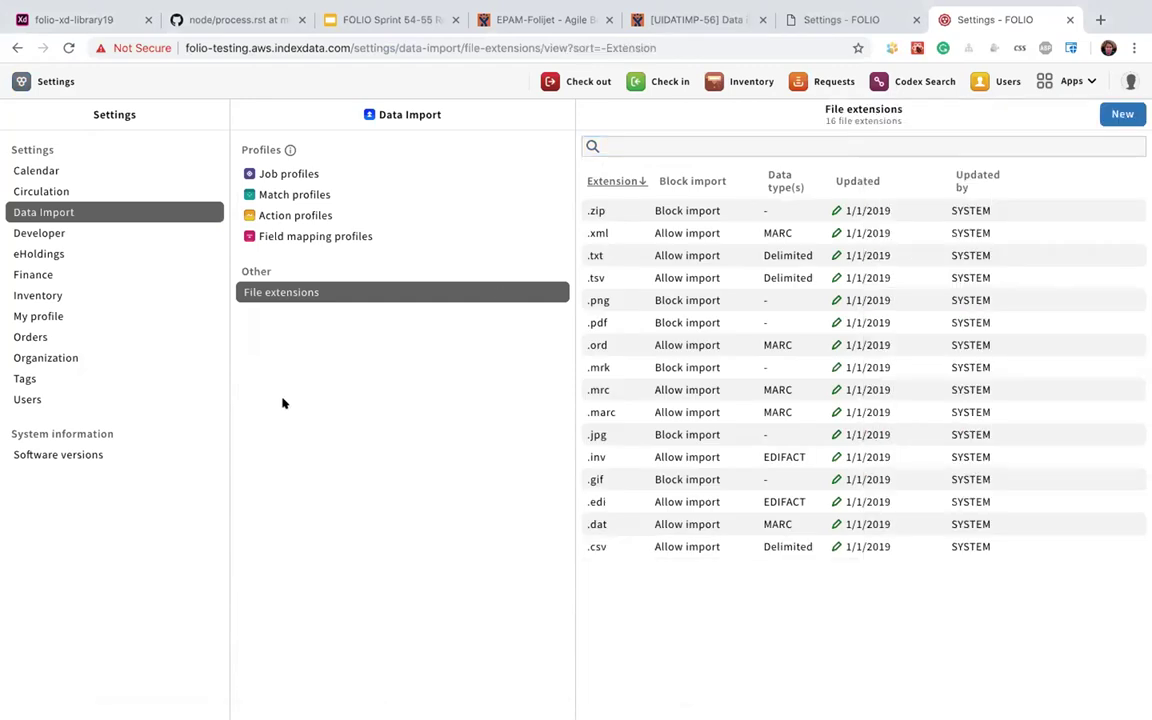
View the help about Data Import profiles, open its Learn more wiki page, and return to the Data Import settings
click(288, 150)
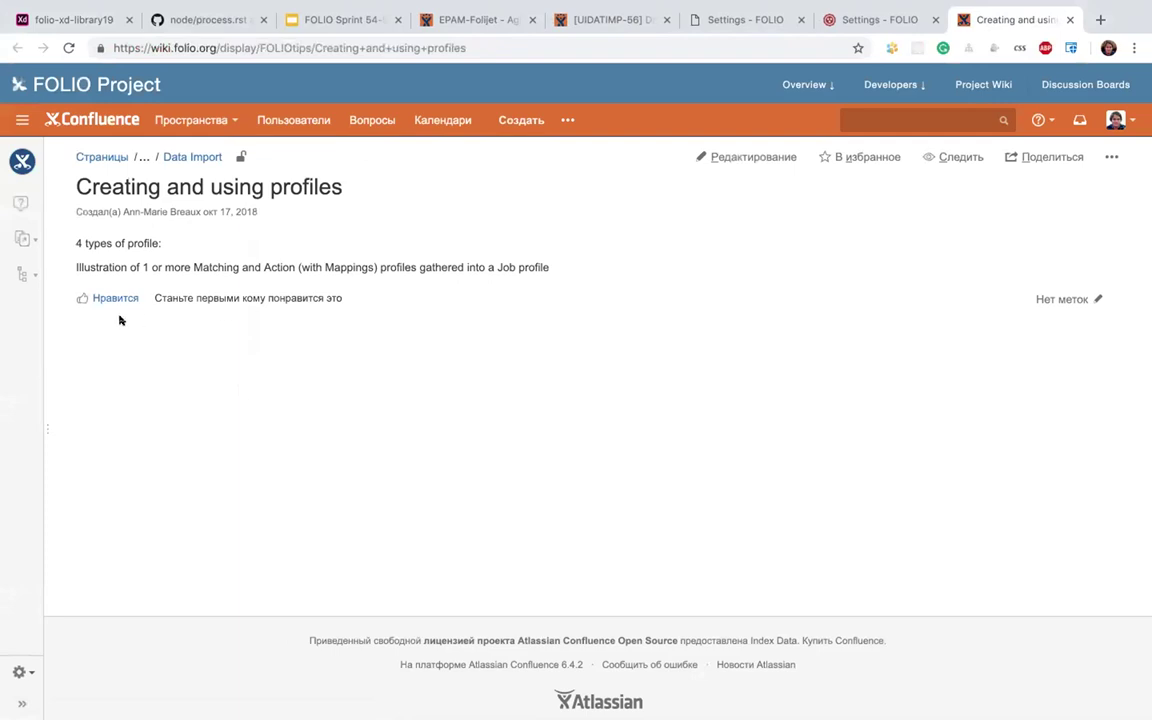
click(1068, 19)
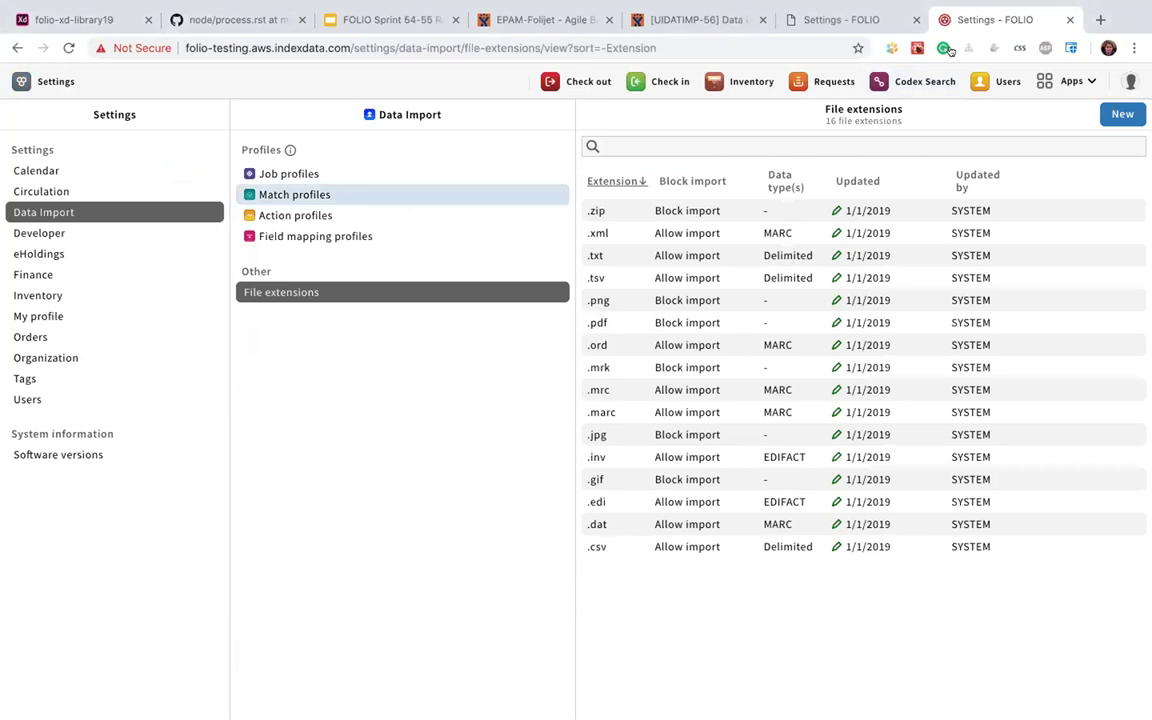
click(289, 149)
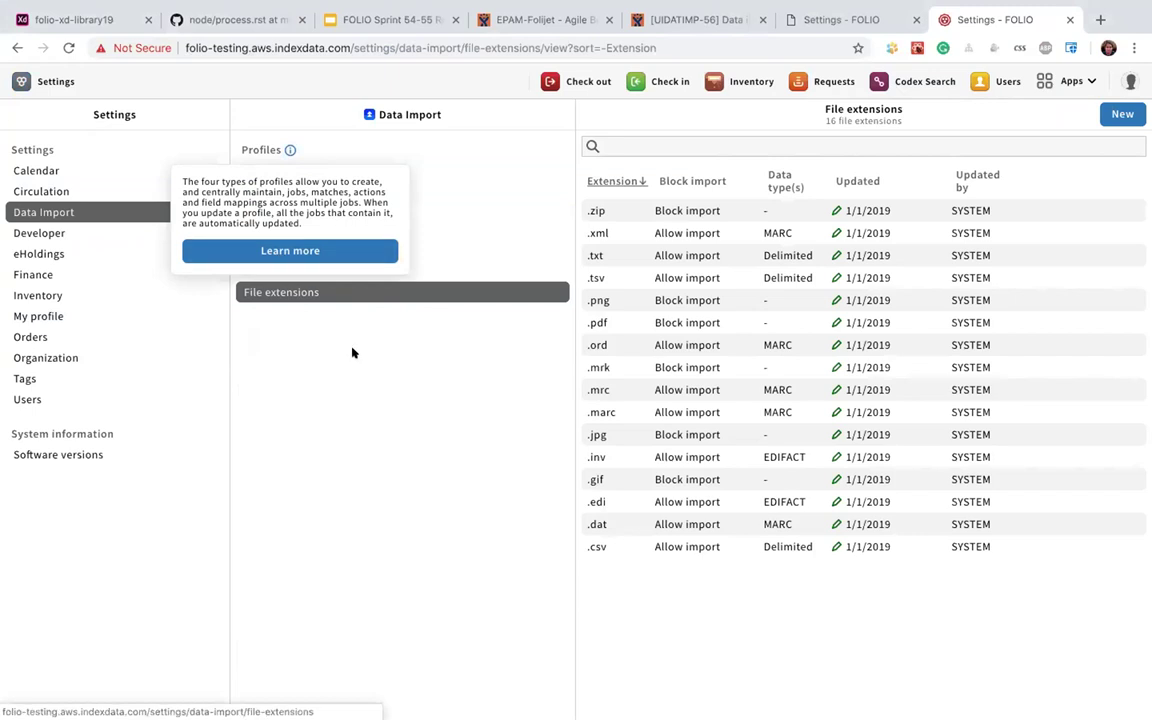
click(285, 256)
click(875, 20)
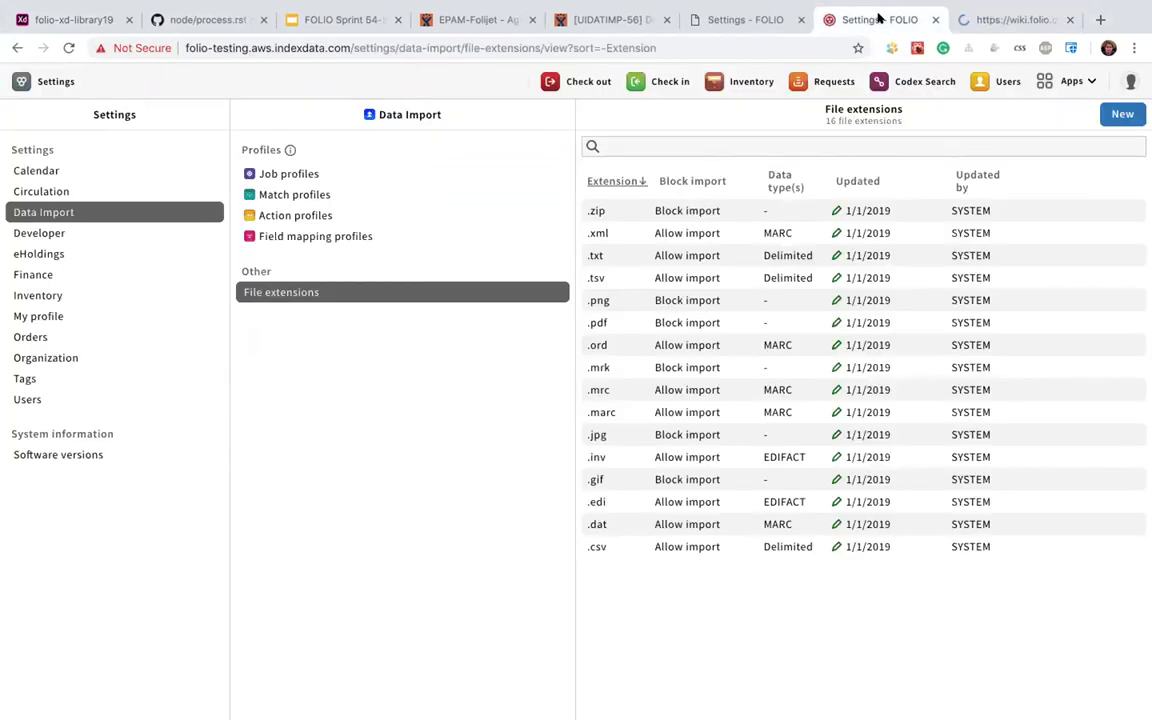
click(1069, 19)
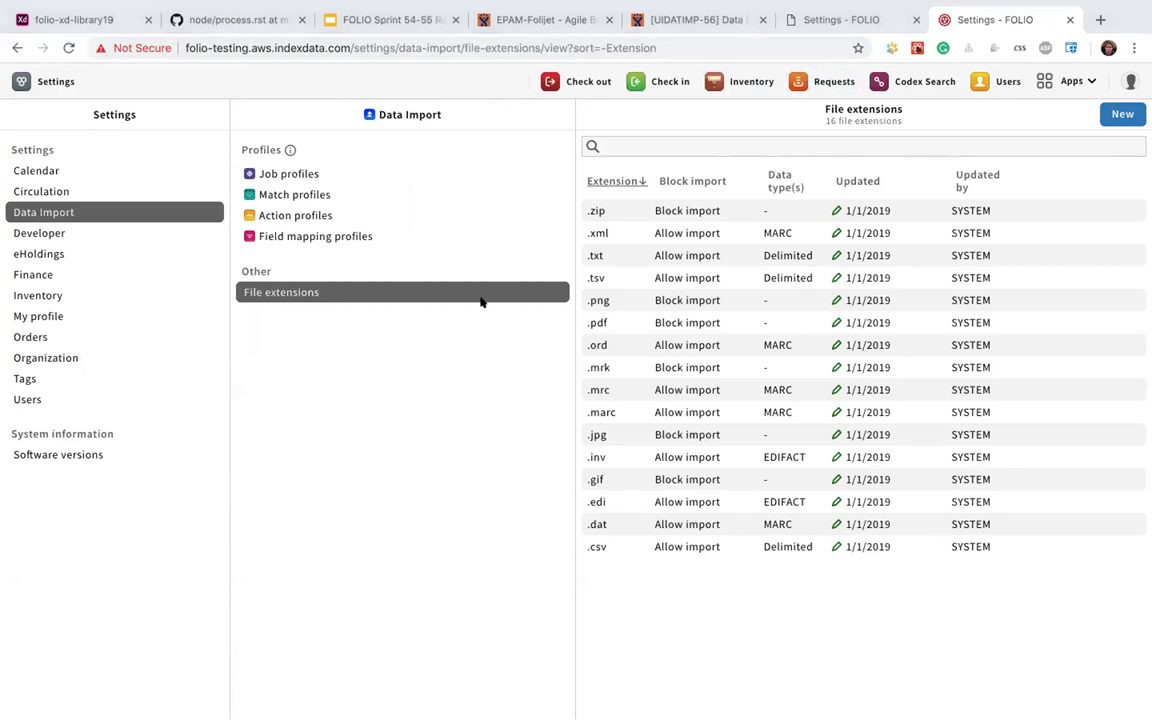
Examine the Job profiles screen in the folio-xd-library19 prototype, then return to the FOLIO settings
key(ctrl+Left)
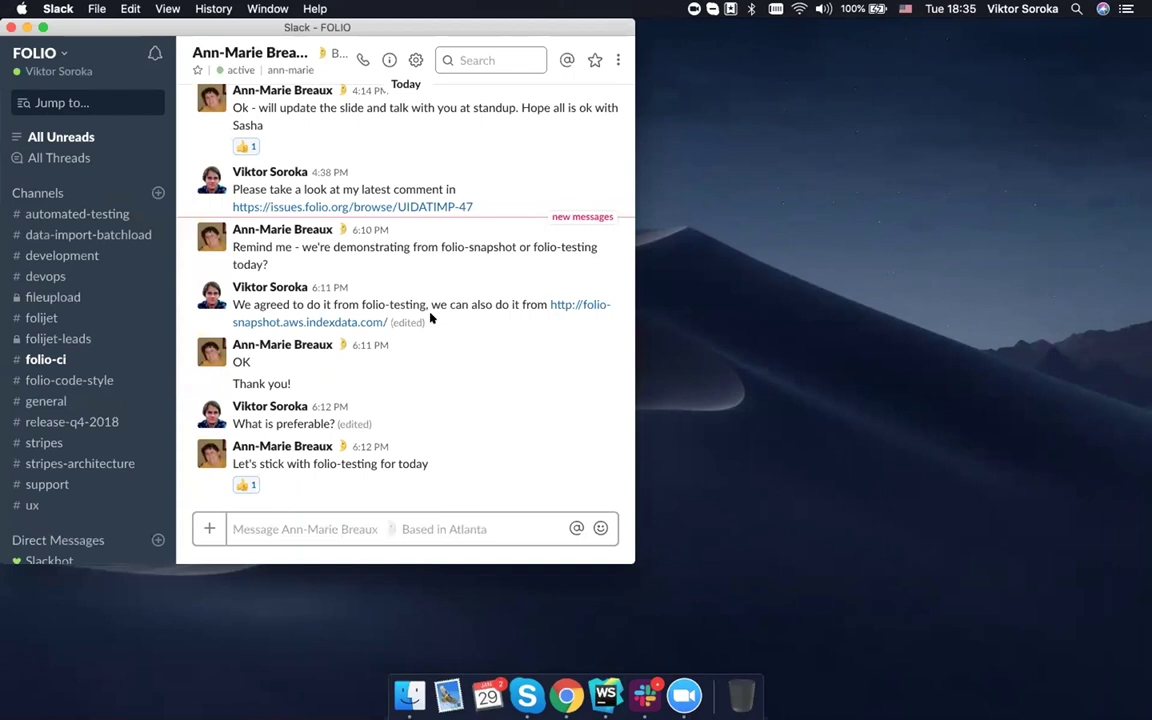
key(ctrl+Right)
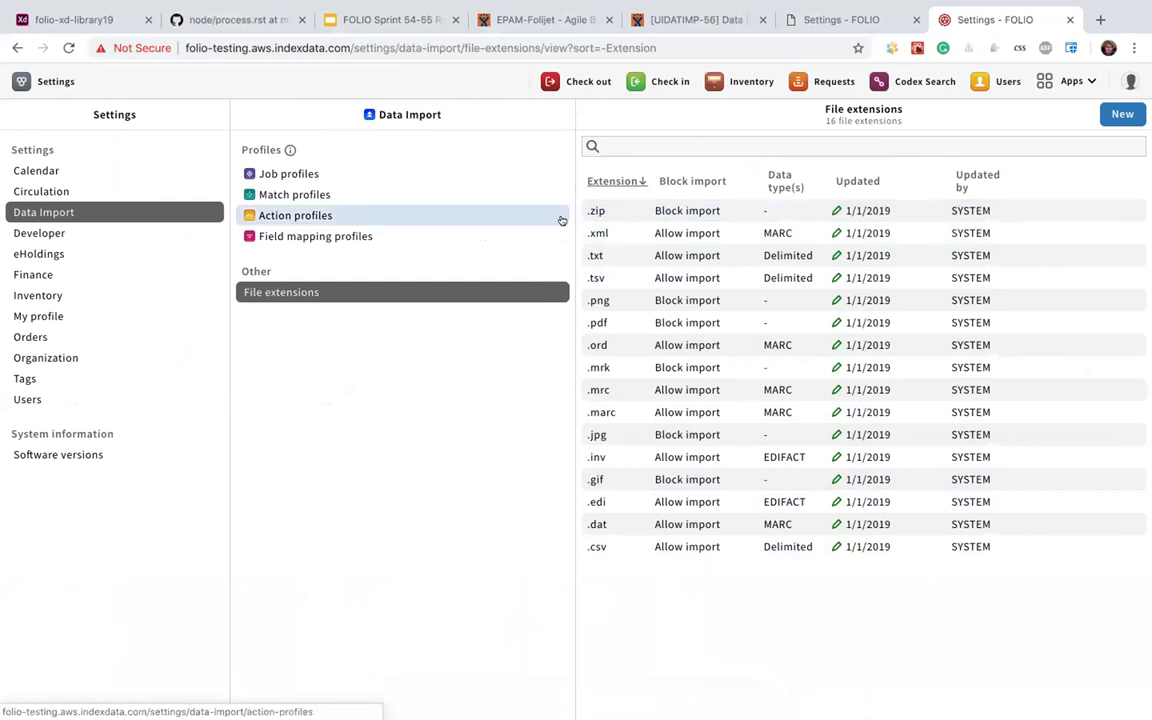
click(72, 20)
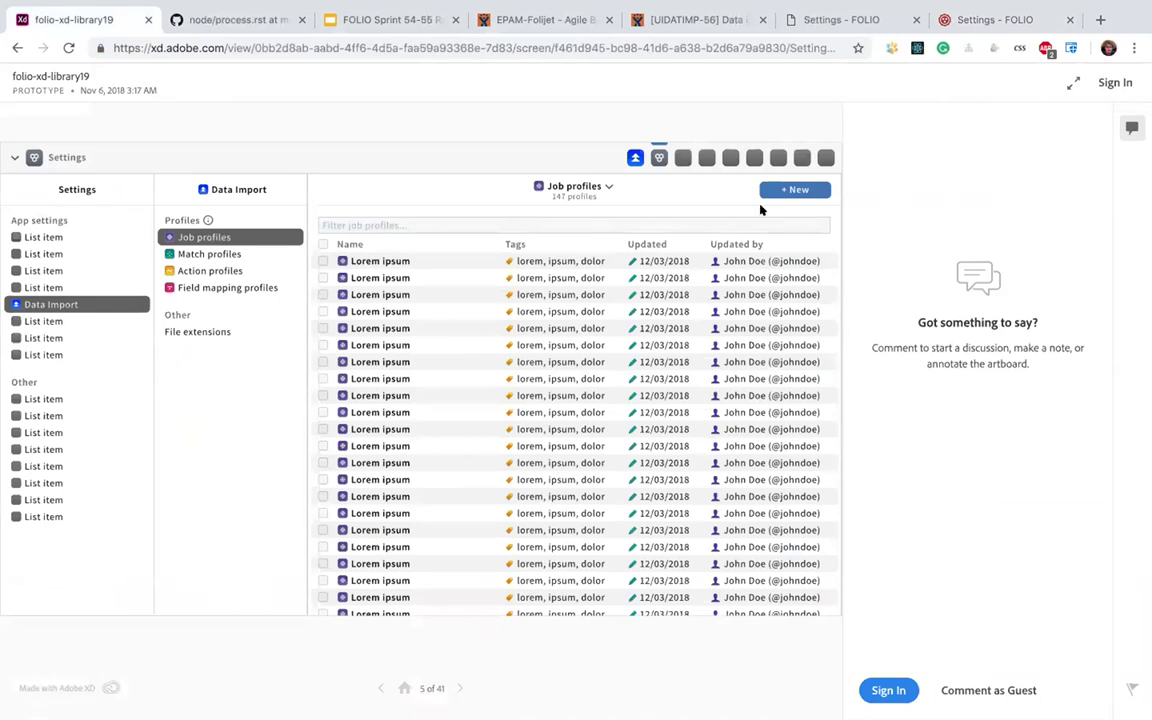
click(990, 18)
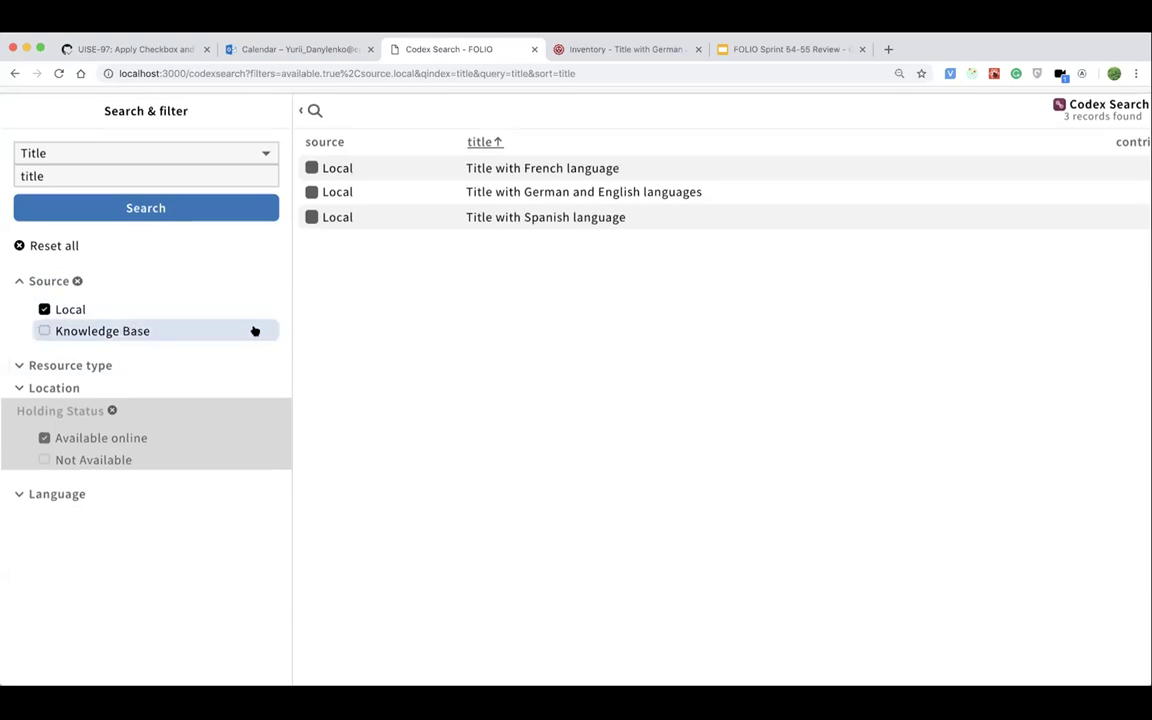
Expand the Language filter in the local Codex Search and examine the languages it offers
click(70, 494)
scroll(208, 494, down, 1)
click(257, 460)
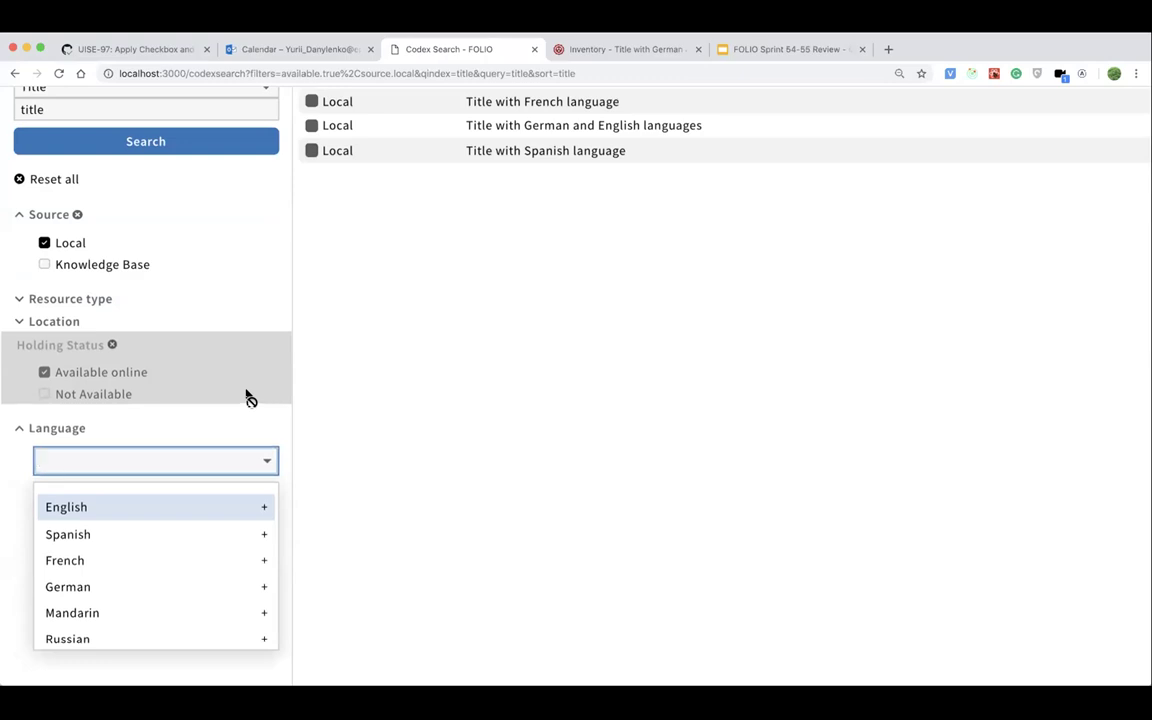
scroll(249, 398, up, 1)
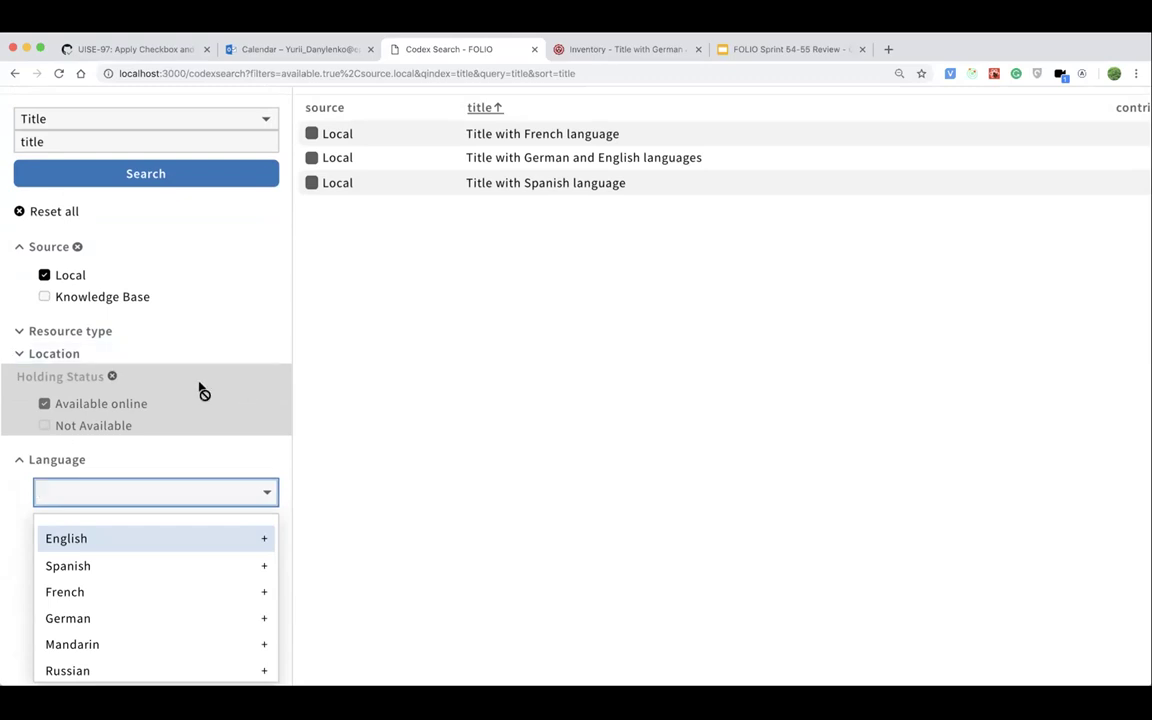
scroll(184, 396, down, 1)
scroll(184, 396, down, 1)
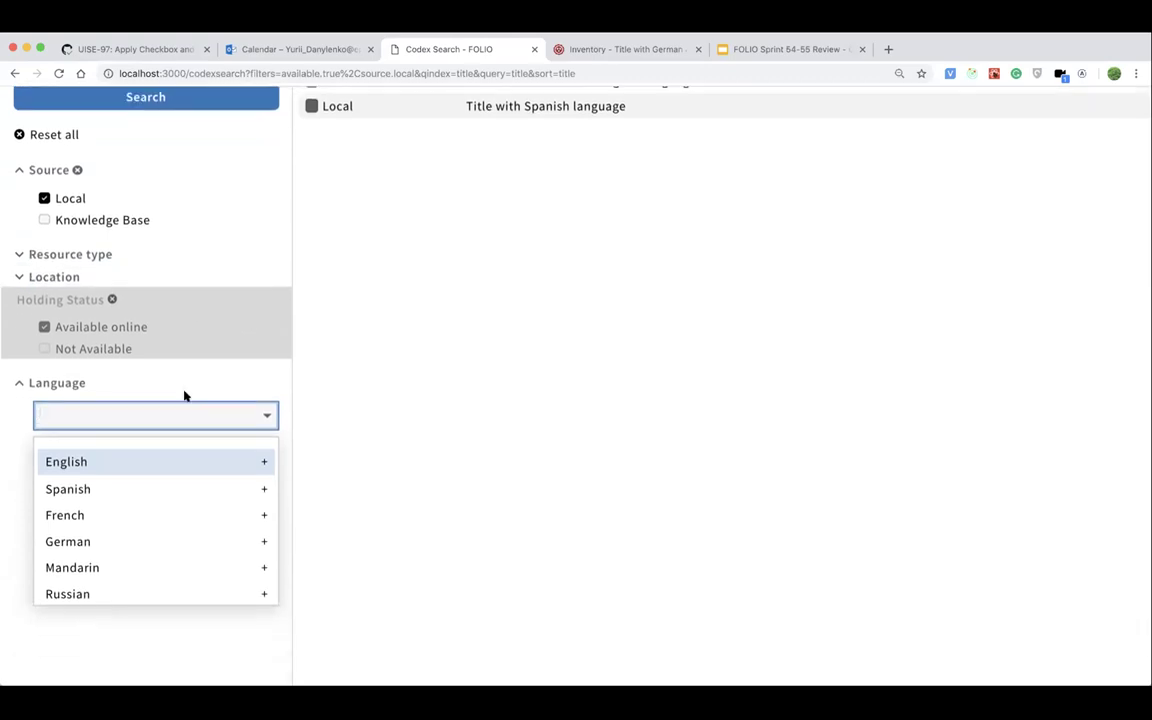
scroll(184, 396, up, 1)
scroll(170, 398, up, 1)
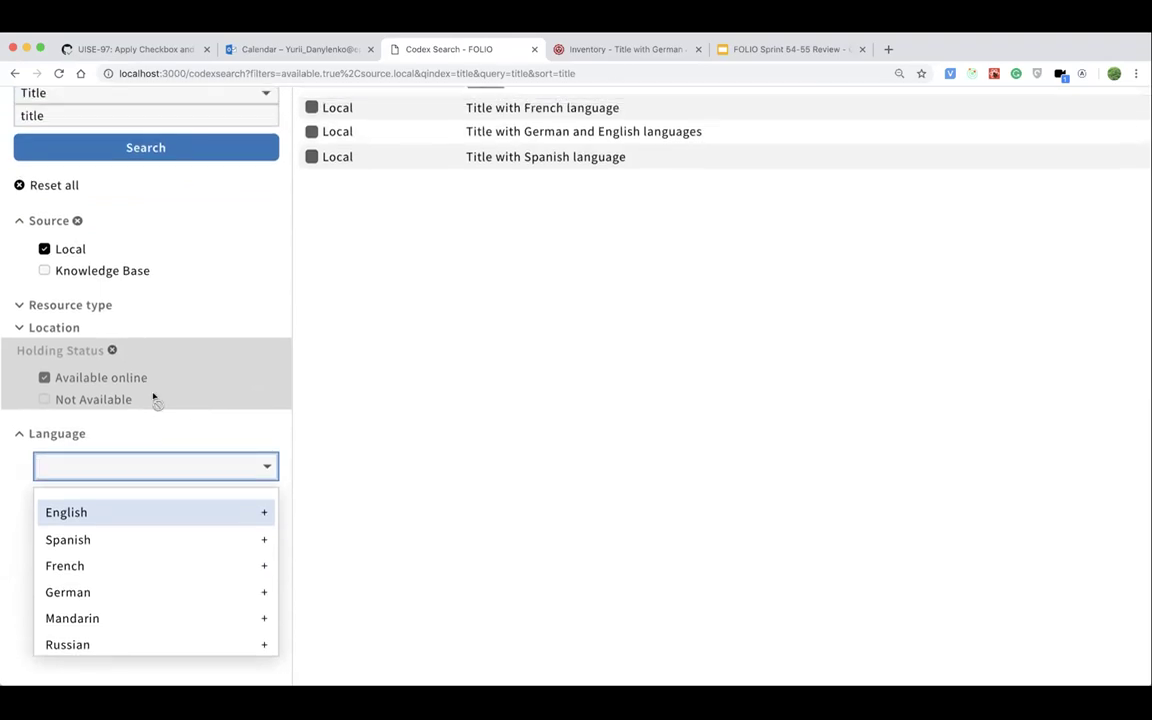
scroll(157, 401, down, 1)
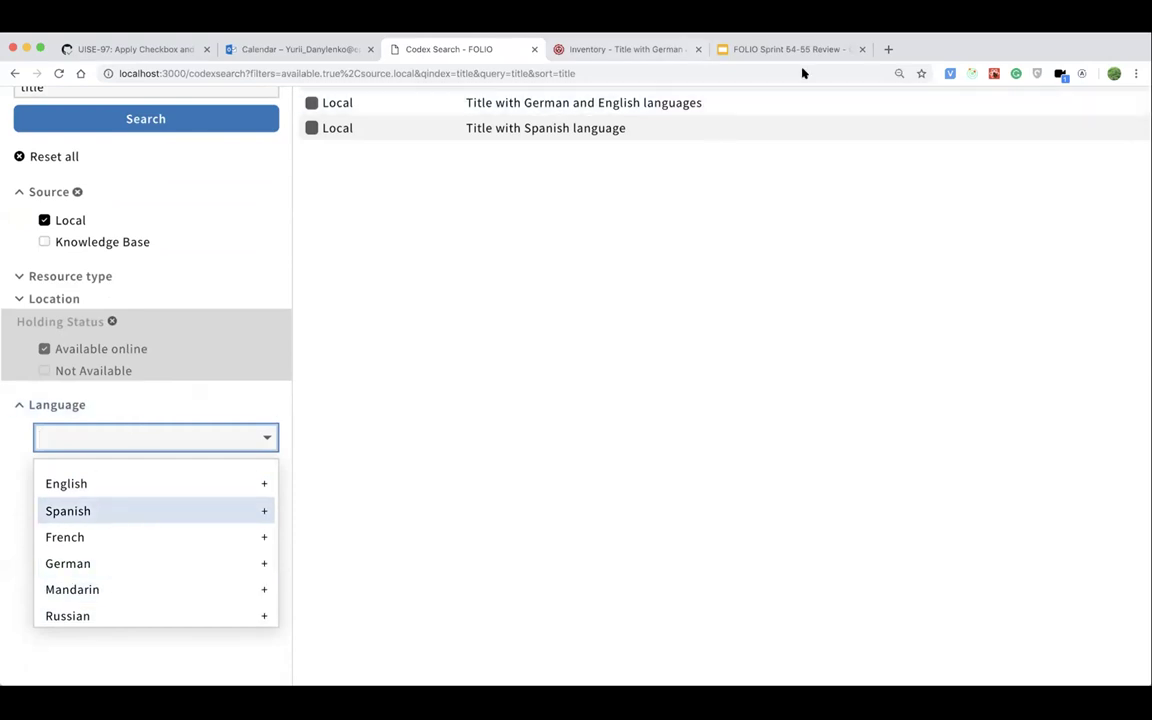
On the folio-testing site, close the developer tools and examine the Language filters in Inventory and in Codex Search
key(ctrl+Tab)
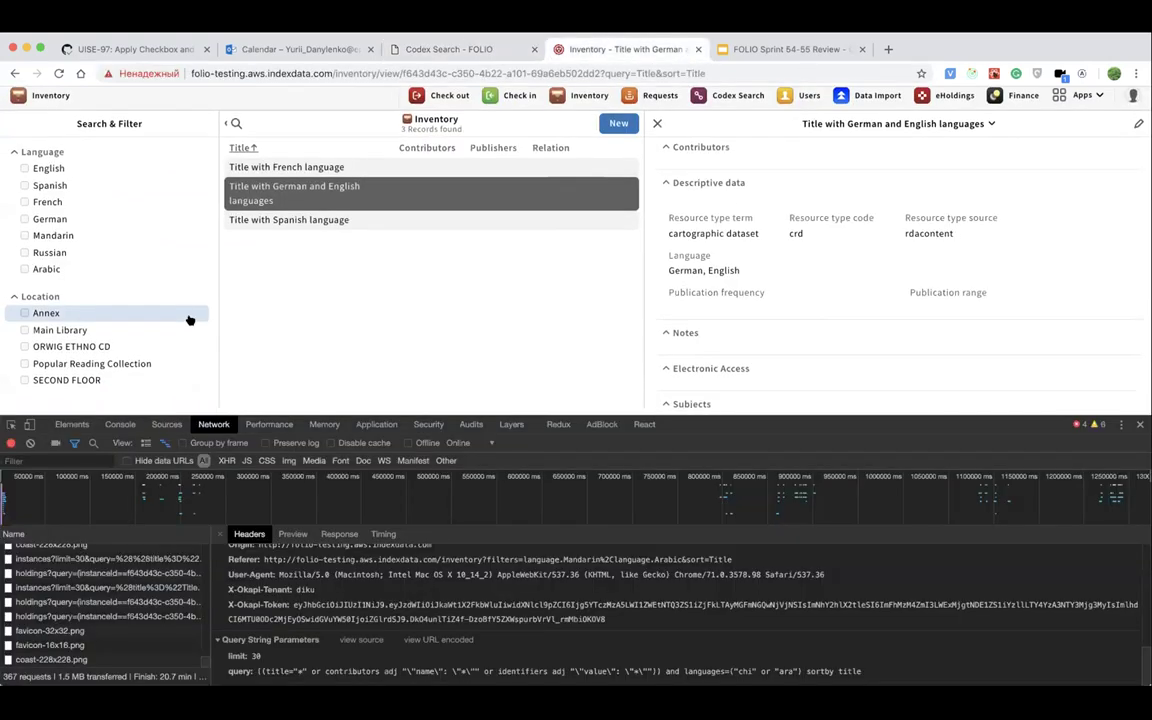
click(1140, 426)
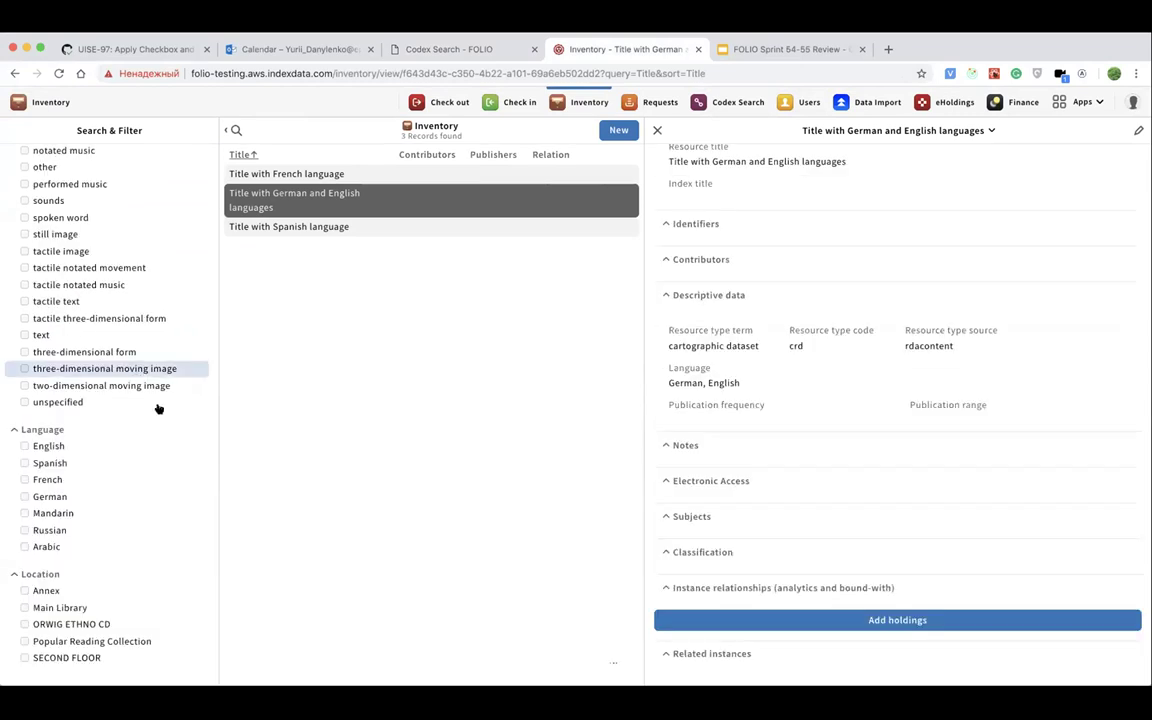
scroll(117, 449, down, 1)
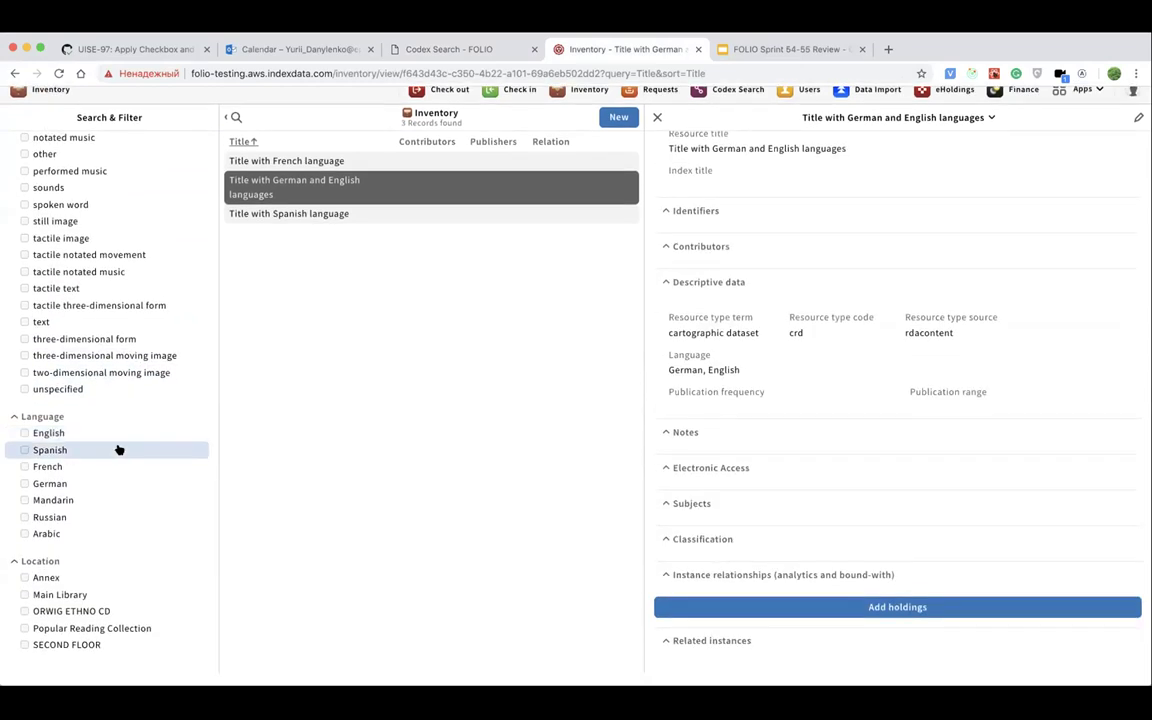
scroll(117, 448, up, 1)
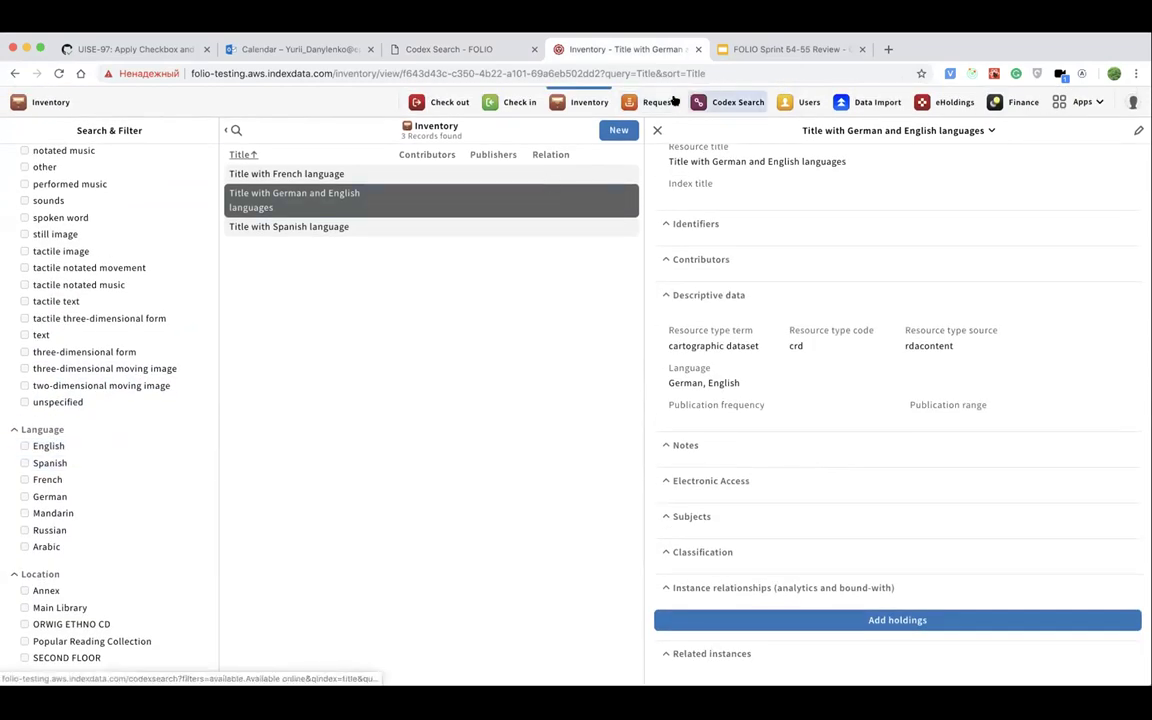
click(718, 100)
scroll(45, 400, down, 6)
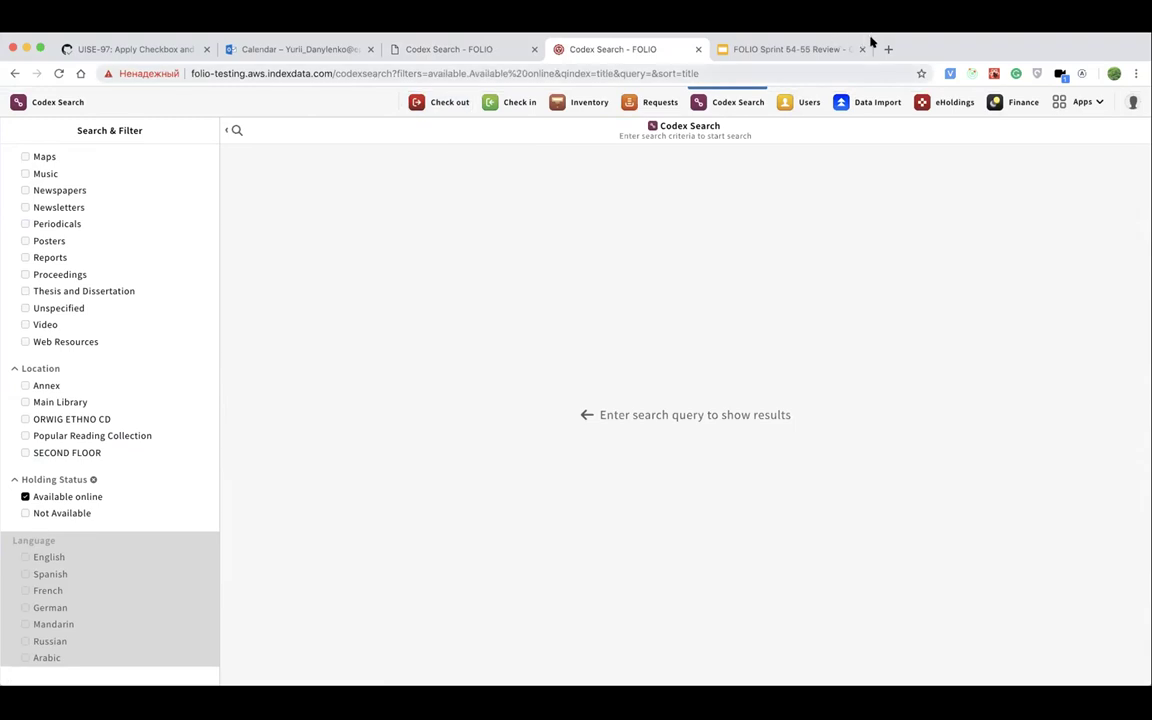
Return to the local Codex Search and filter the title results by the English language
click(411, 49)
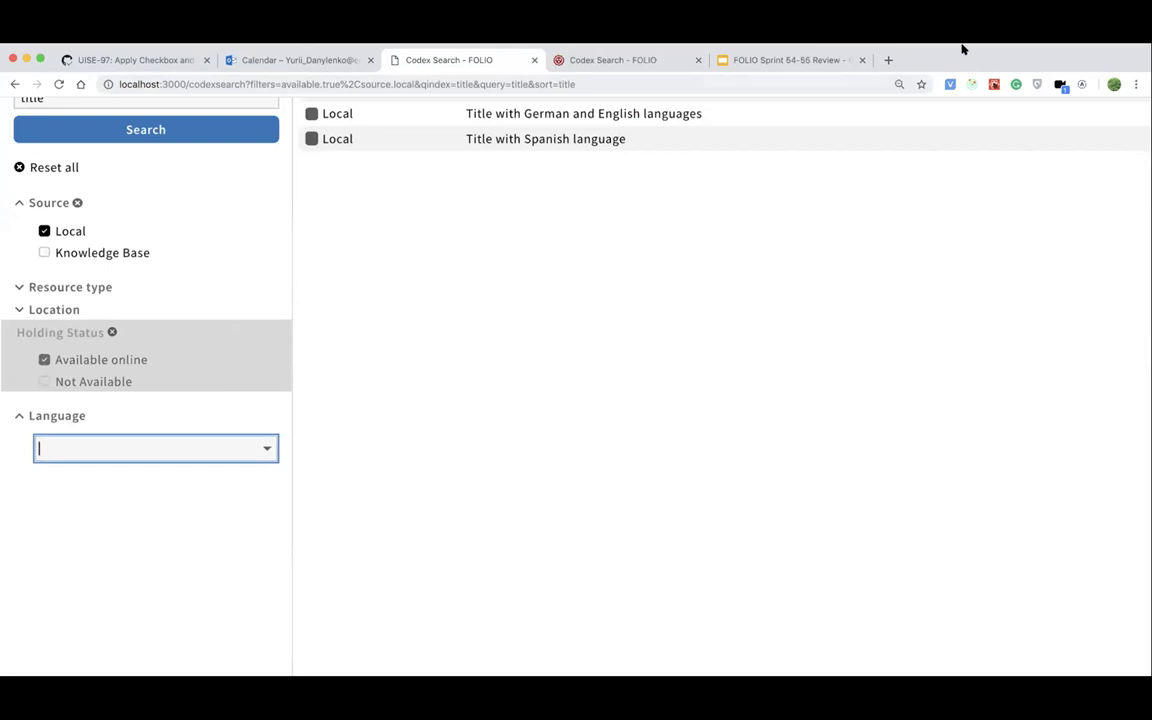
click(258, 451)
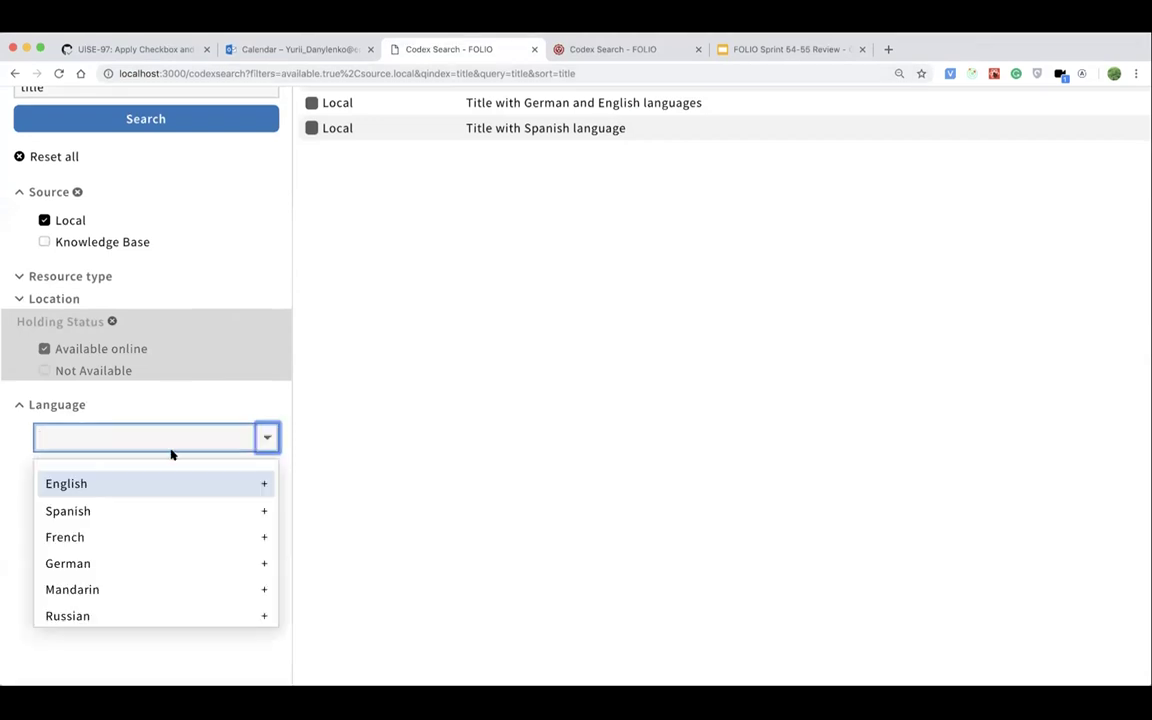
scroll(518, 258, up, 2)
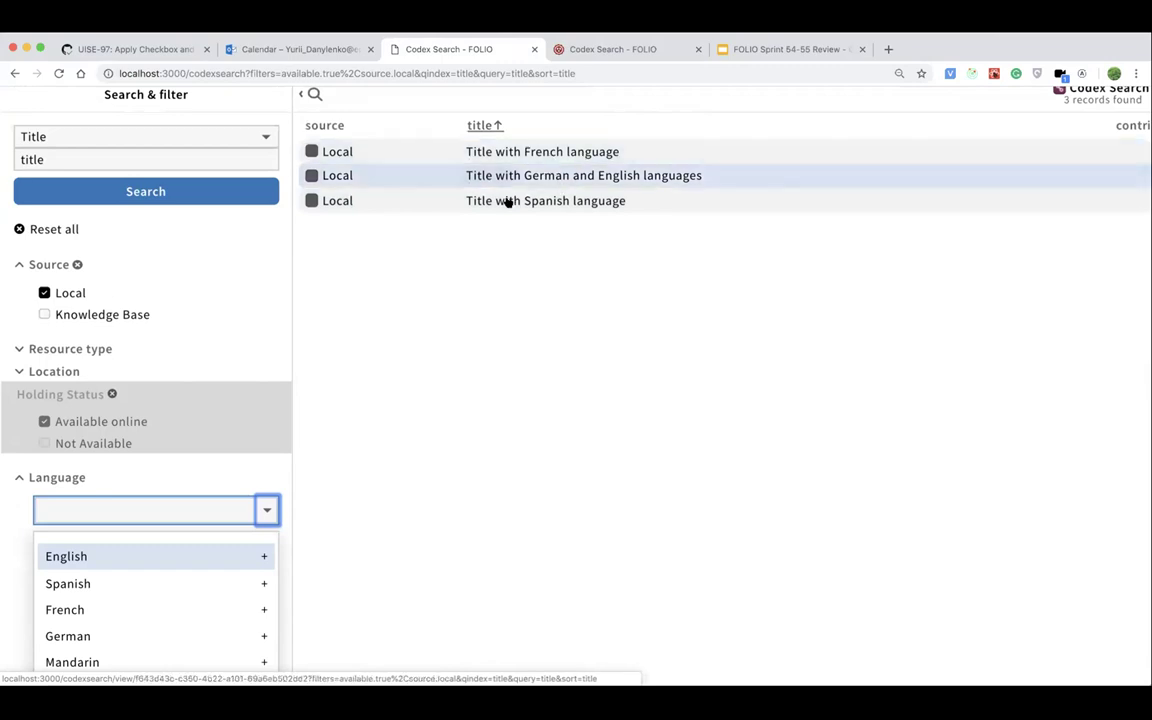
click(115, 554)
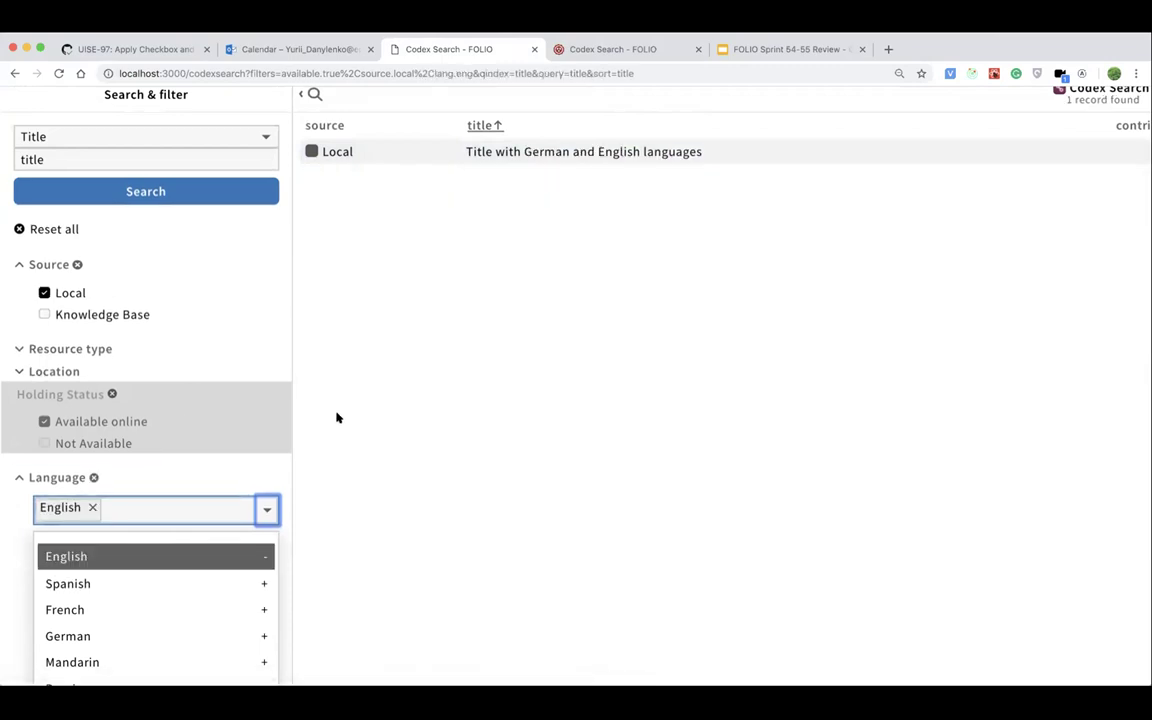
scroll(177, 496, down, 1)
scroll(200, 492, down, 1)
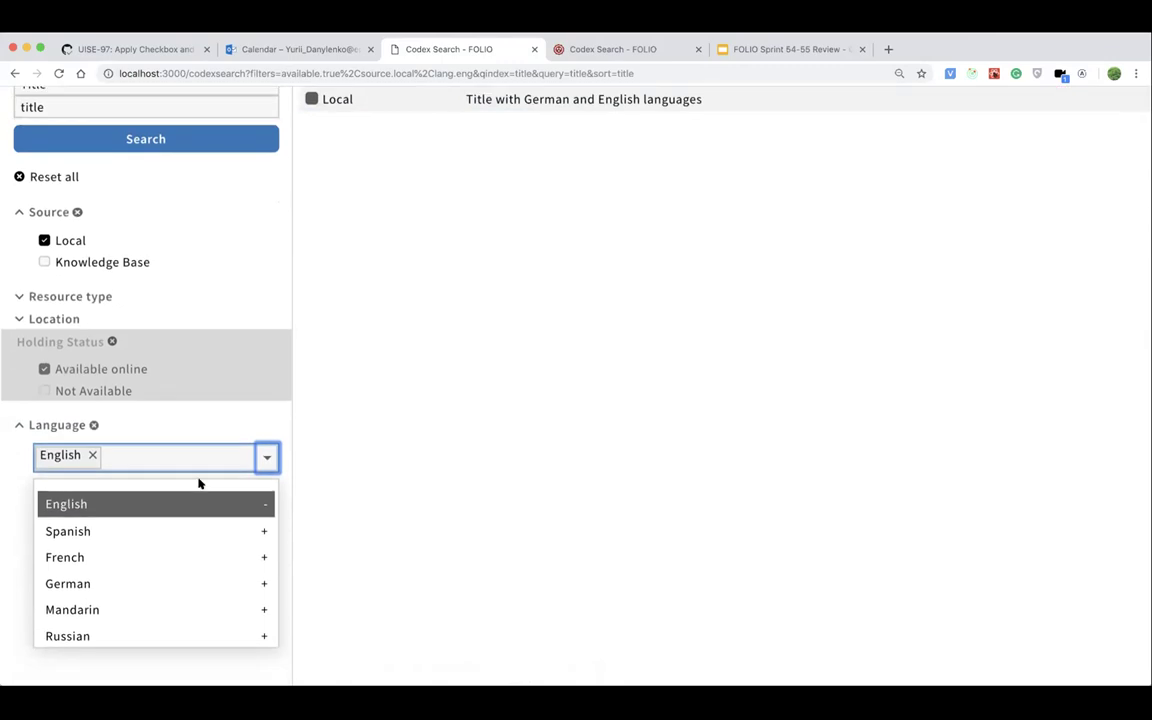
scroll(400, 290, up, 2)
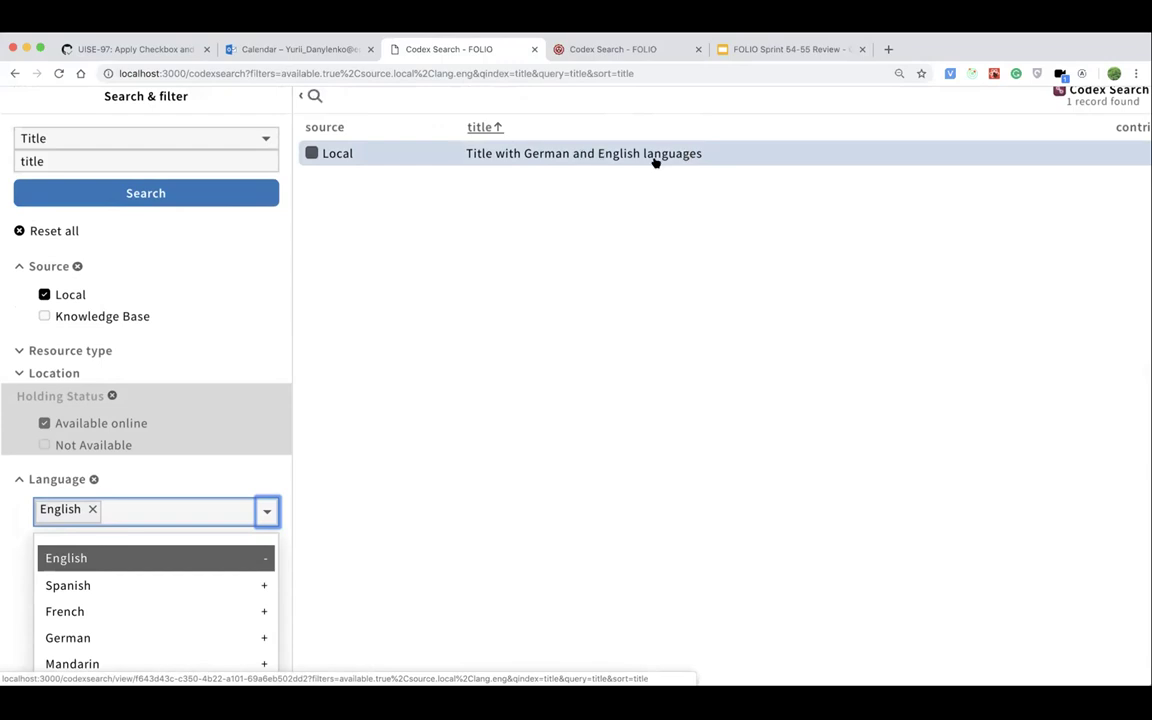
scroll(50, 582, down, 1)
scroll(52, 580, up, 1)
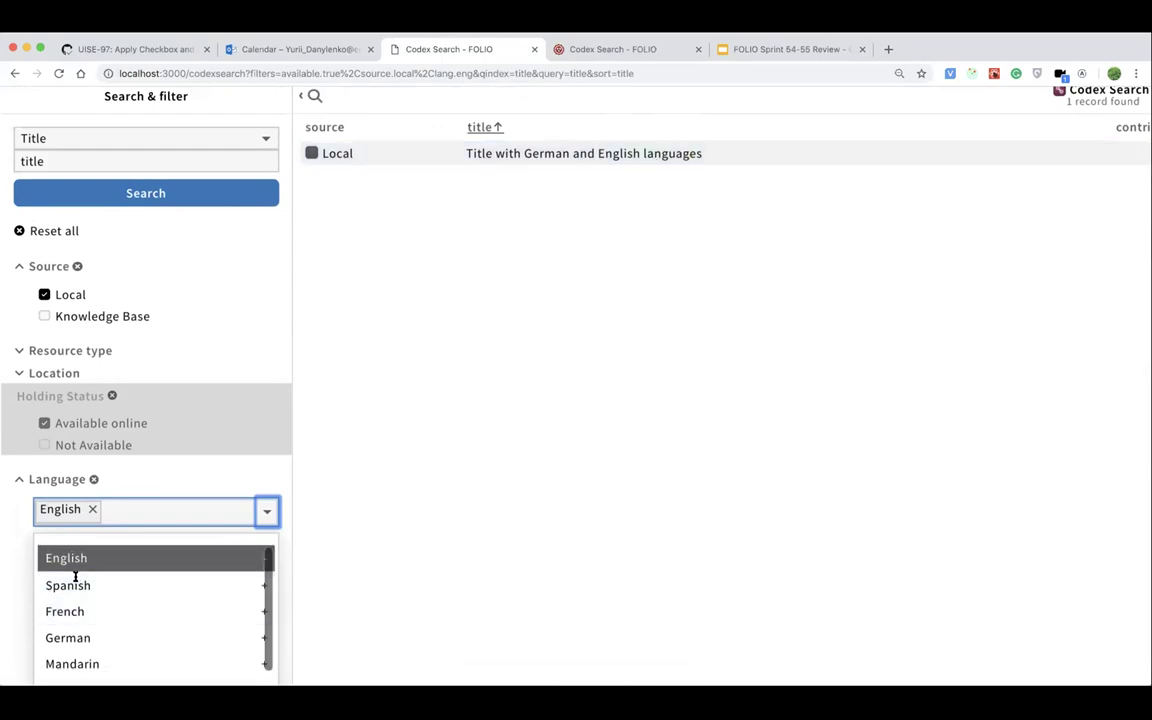
Remove English from the Language filter and filter the Codex Search results by French instead
click(92, 509)
scroll(118, 584, down, 1)
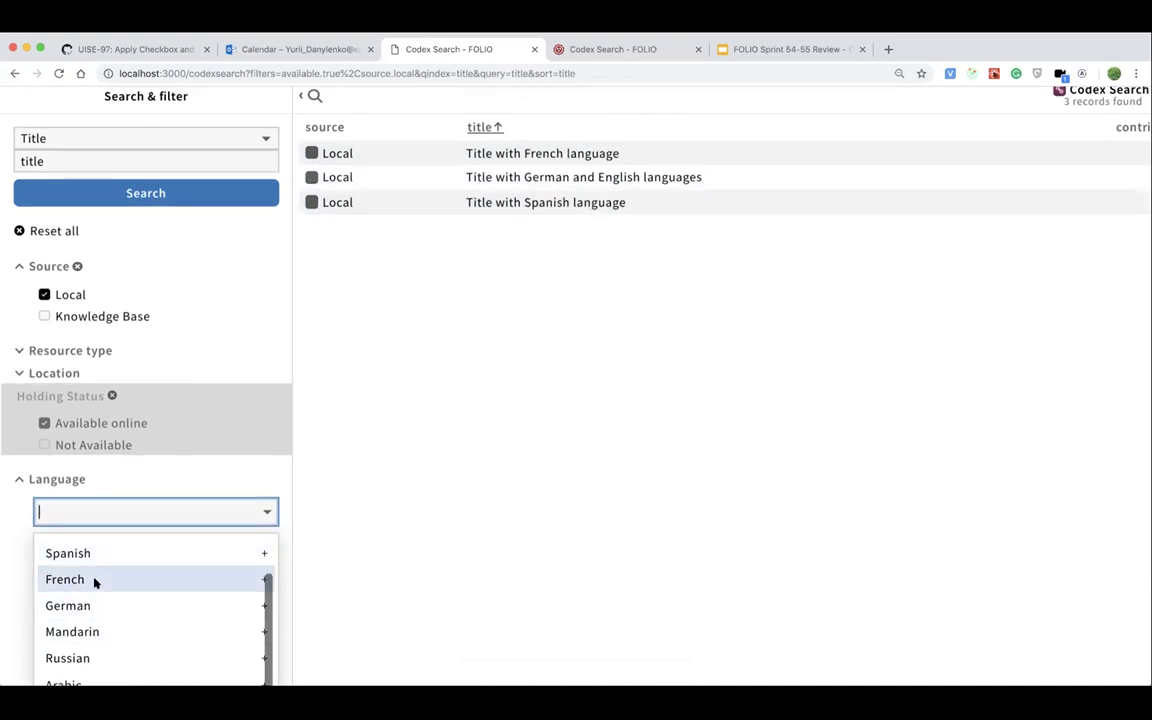
click(95, 580)
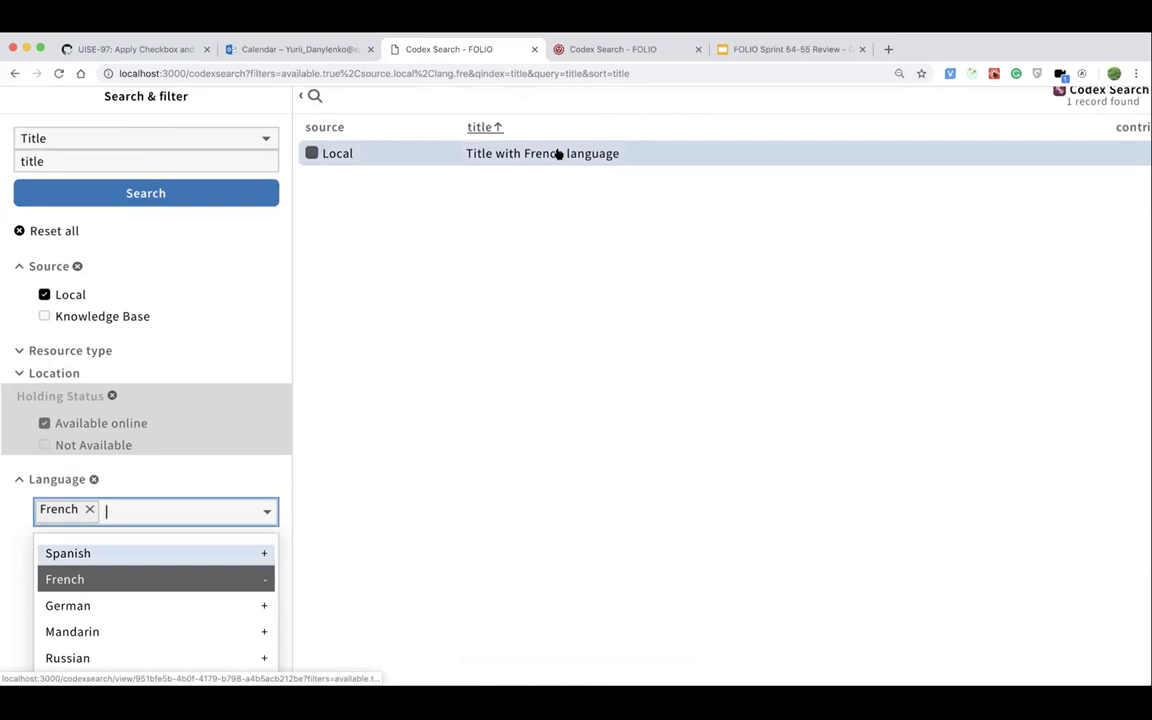
scroll(215, 293, up, 1)
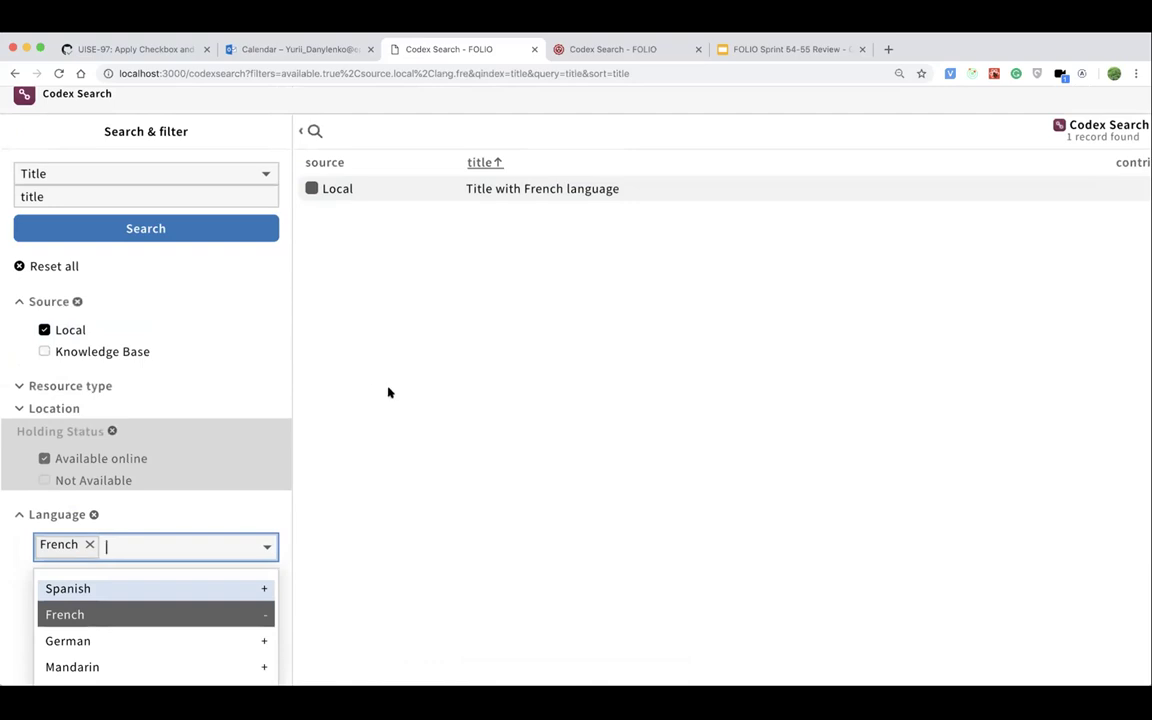
scroll(388, 390, down, 1)
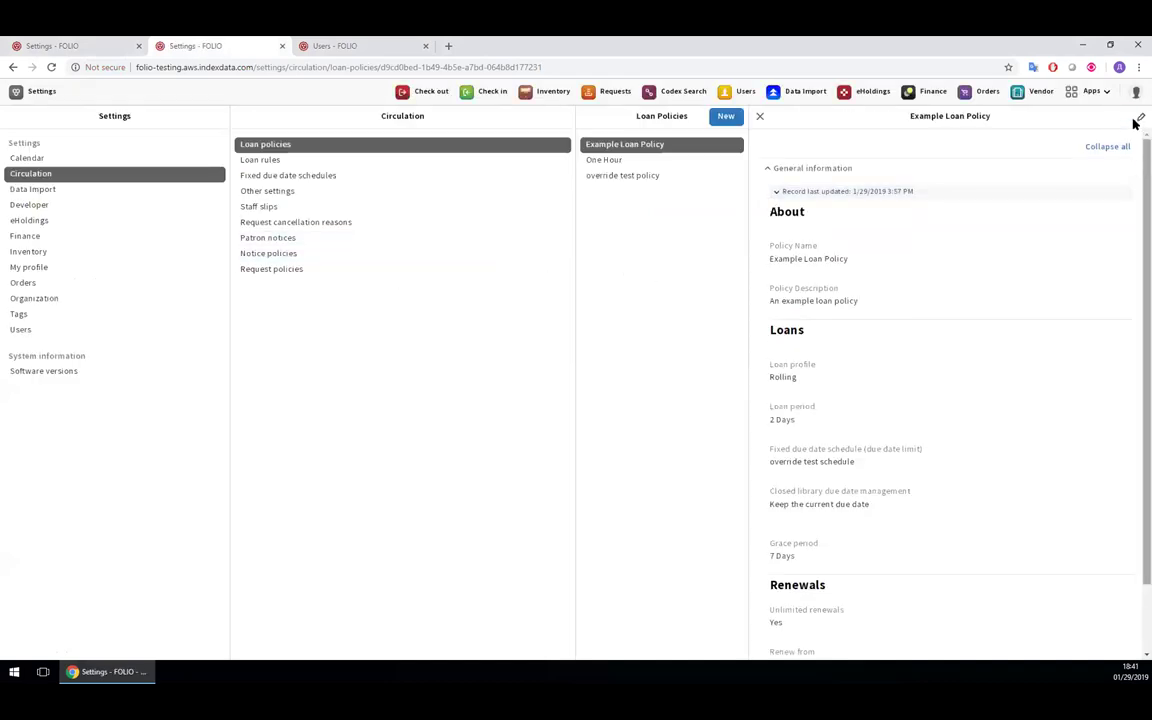
Edit the Example Loan Policy so its loans are not renewable, and save the policy
click(1137, 120)
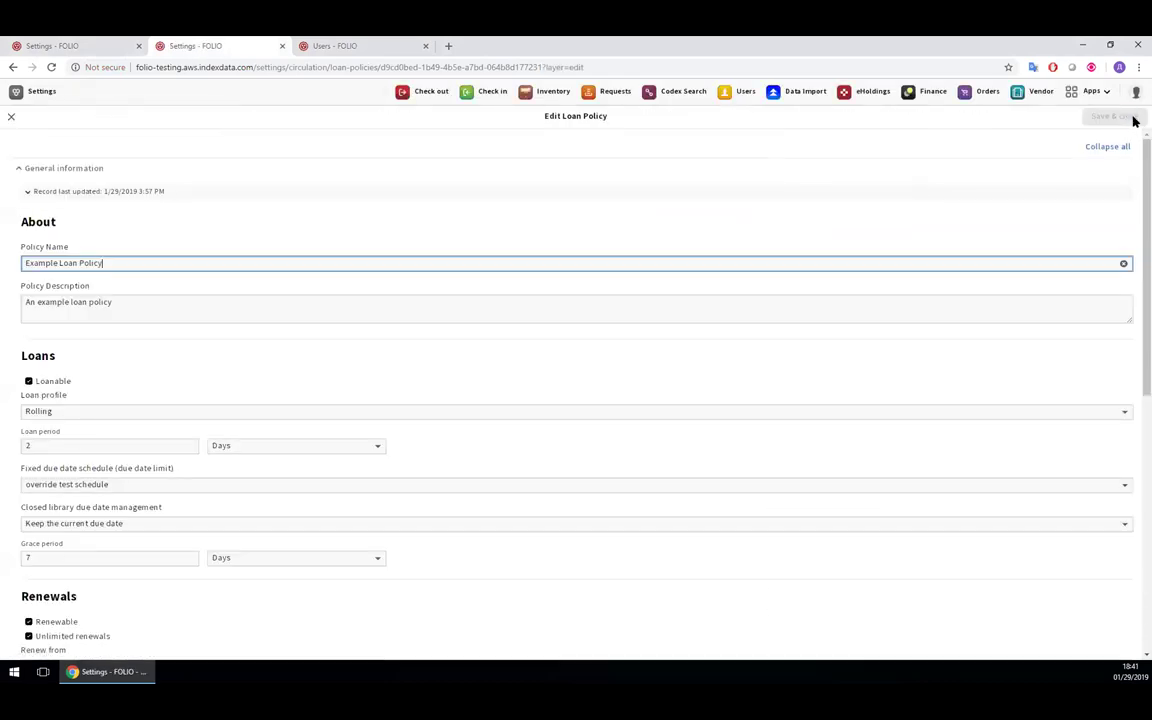
scroll(216, 432, down, 1)
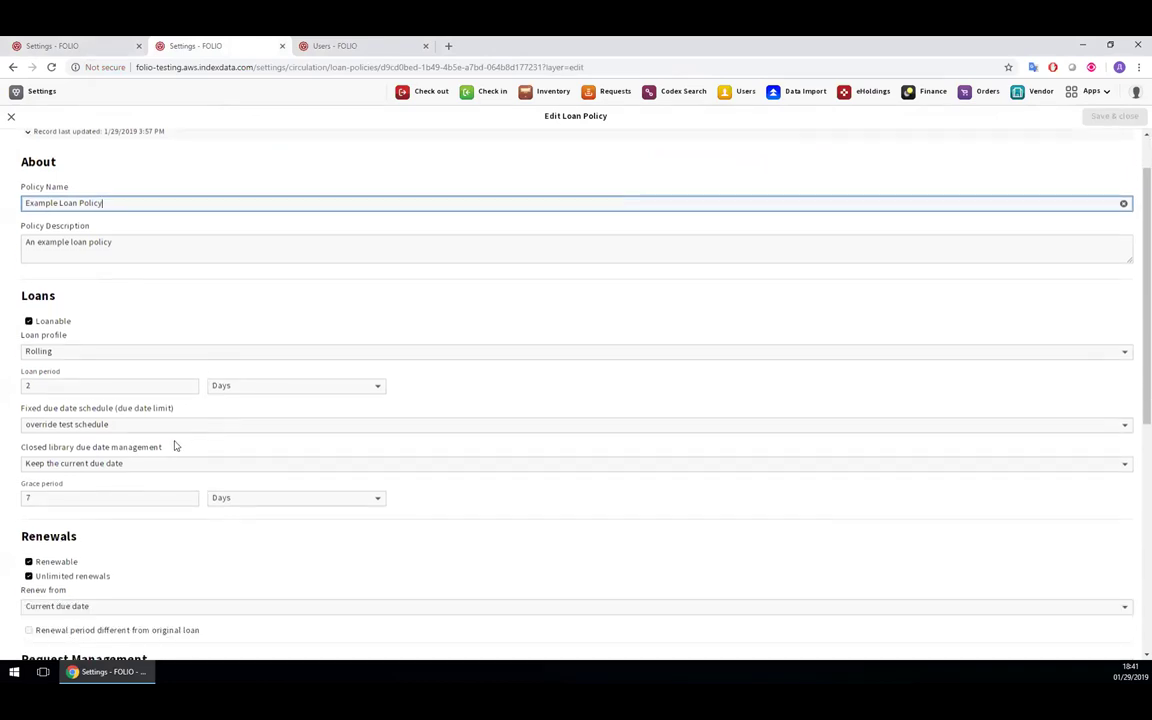
scroll(170, 450, down, 1)
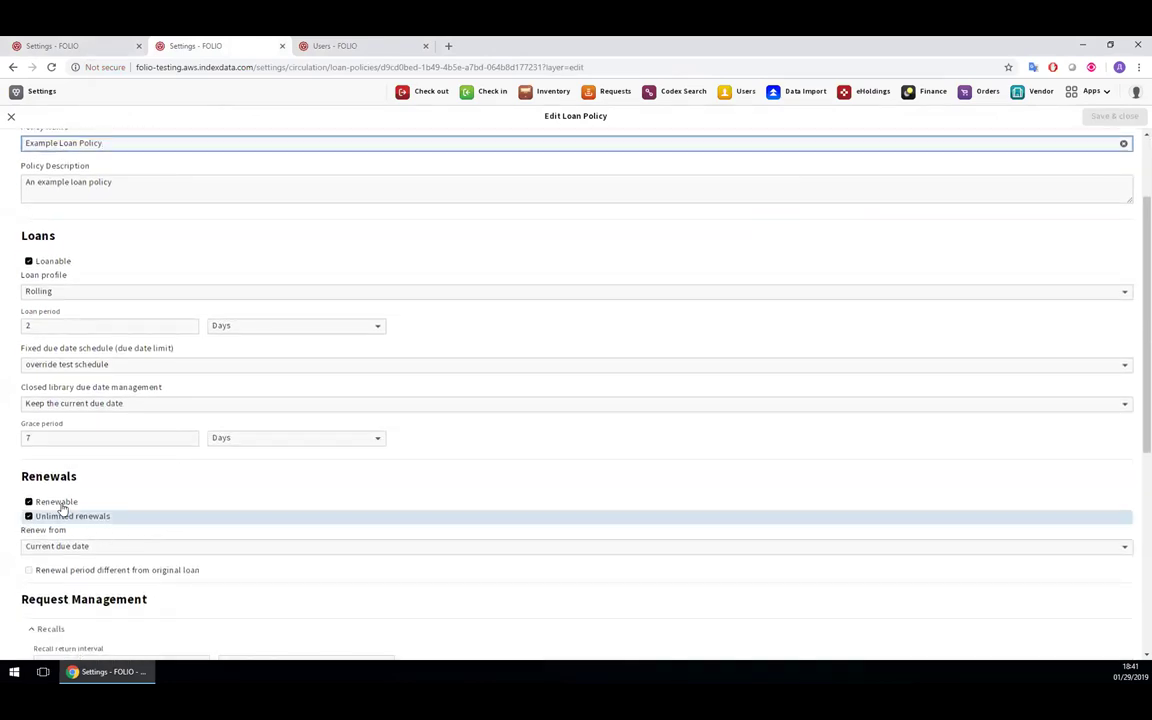
click(60, 503)
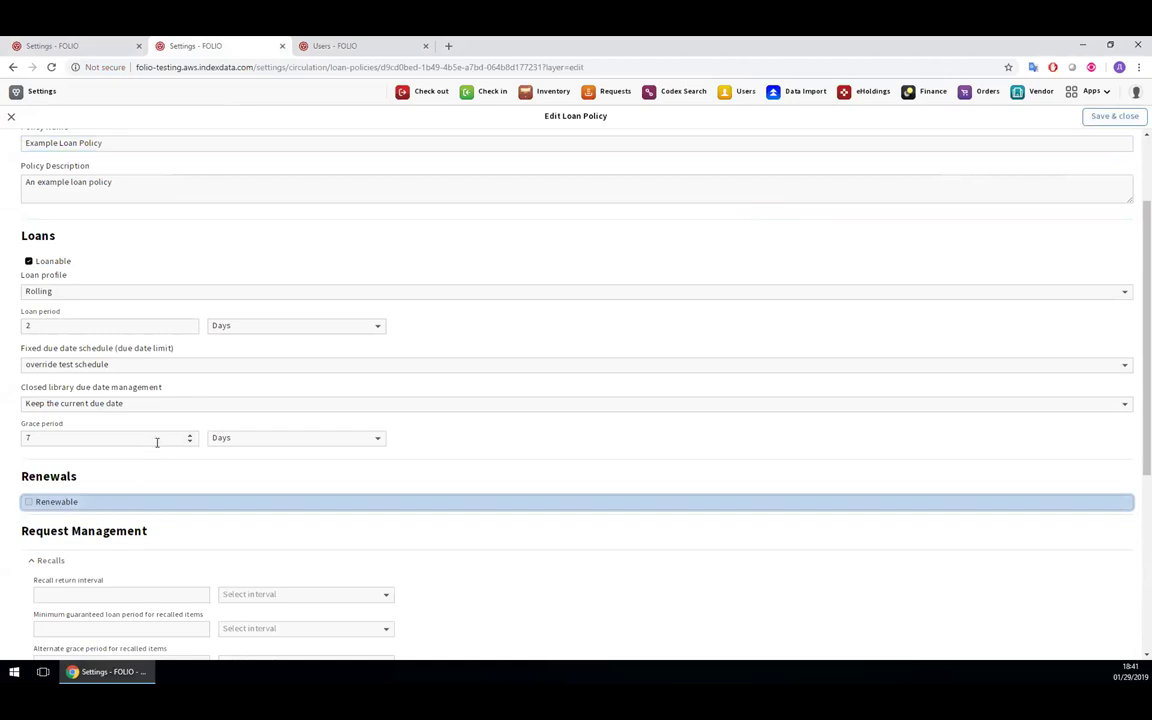
scroll(1118, 172, up, 2)
click(1121, 116)
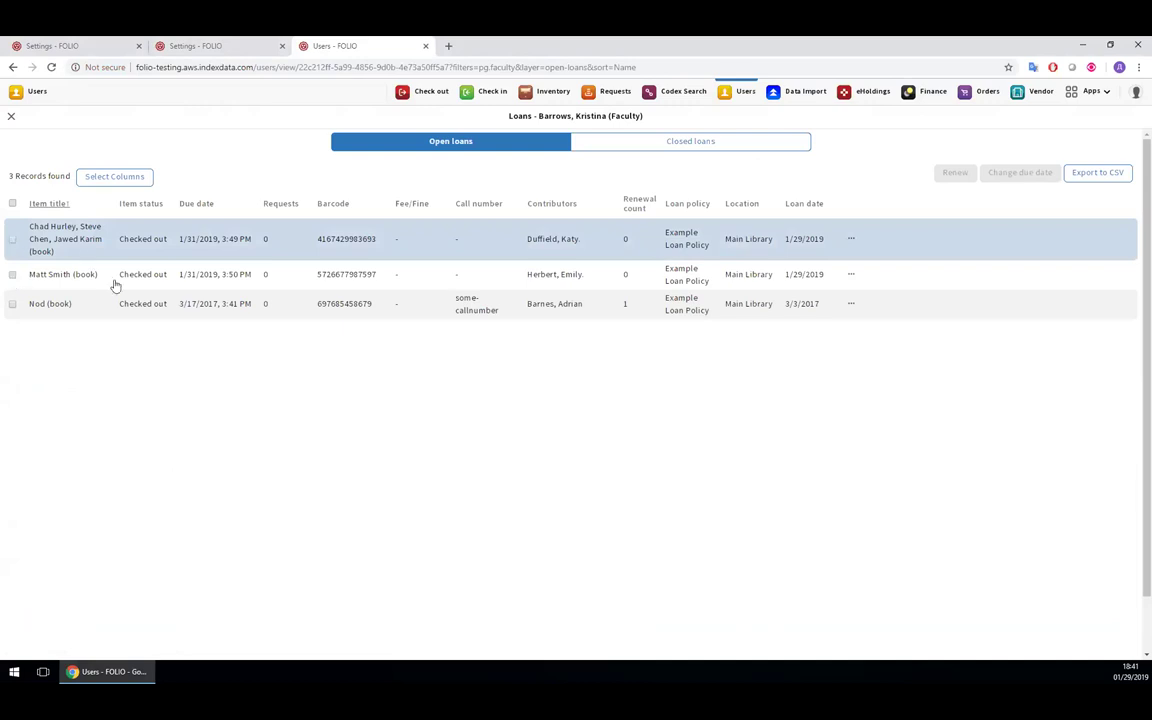
In the borrower's open loans, select the two loans dated 1/29/2019 and try to renew them
click(22, 225)
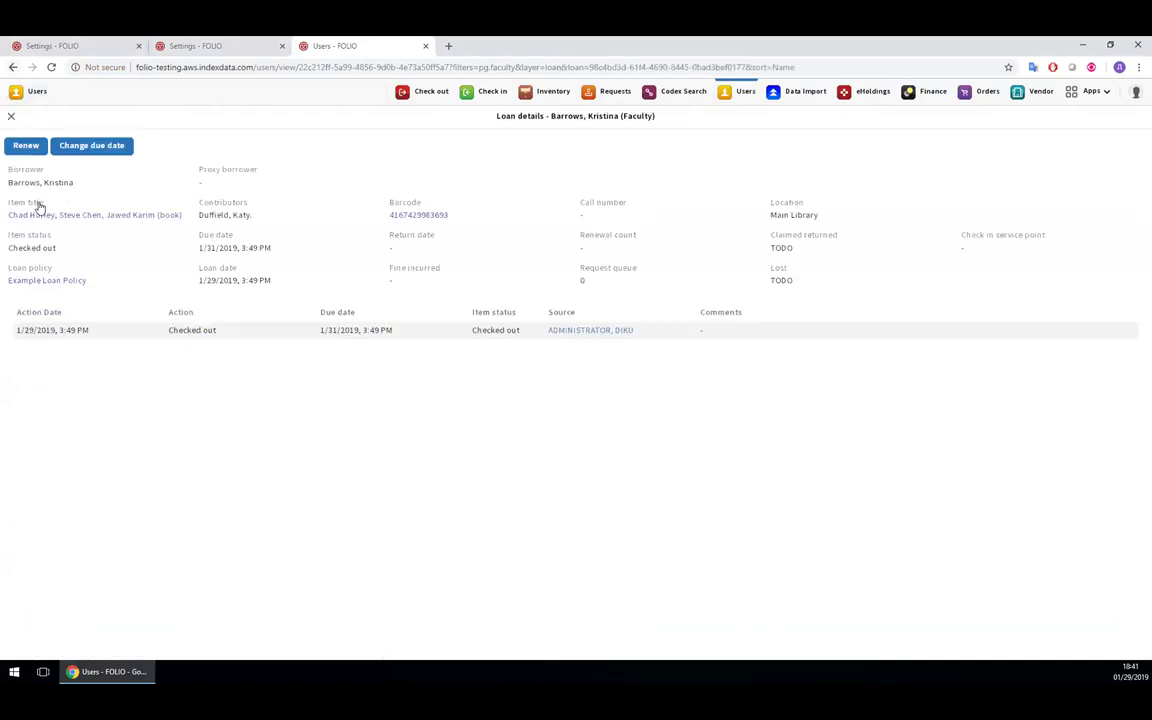
click(13, 67)
click(12, 239)
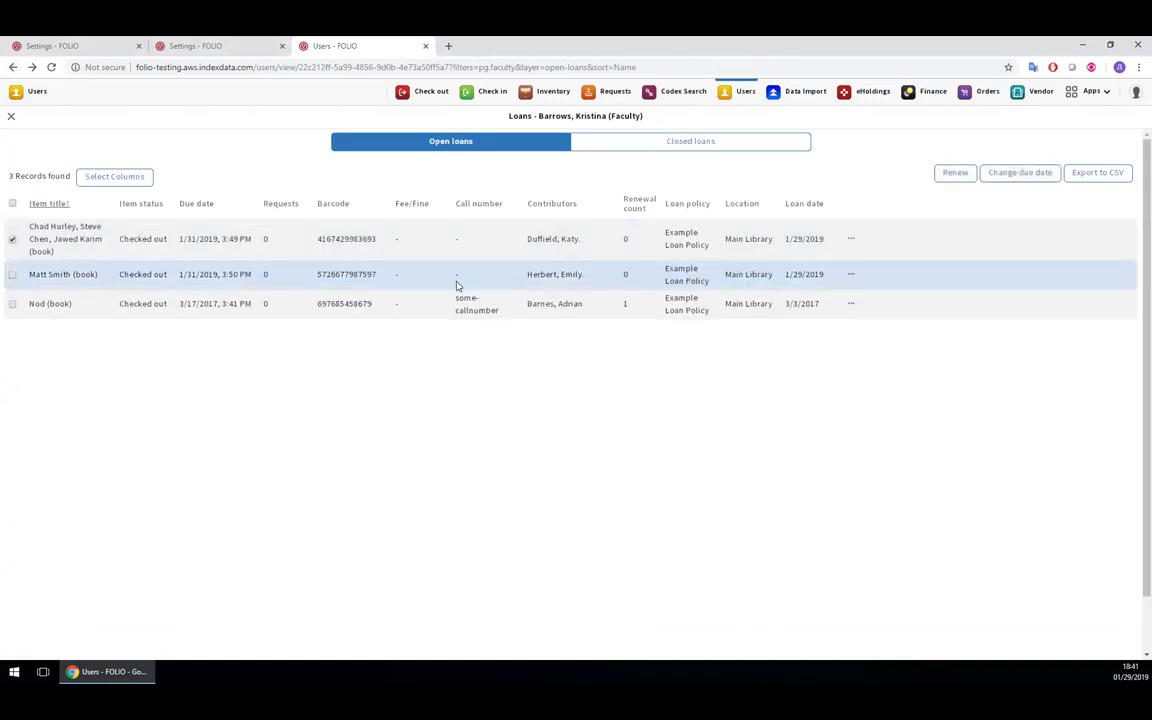
click(945, 175)
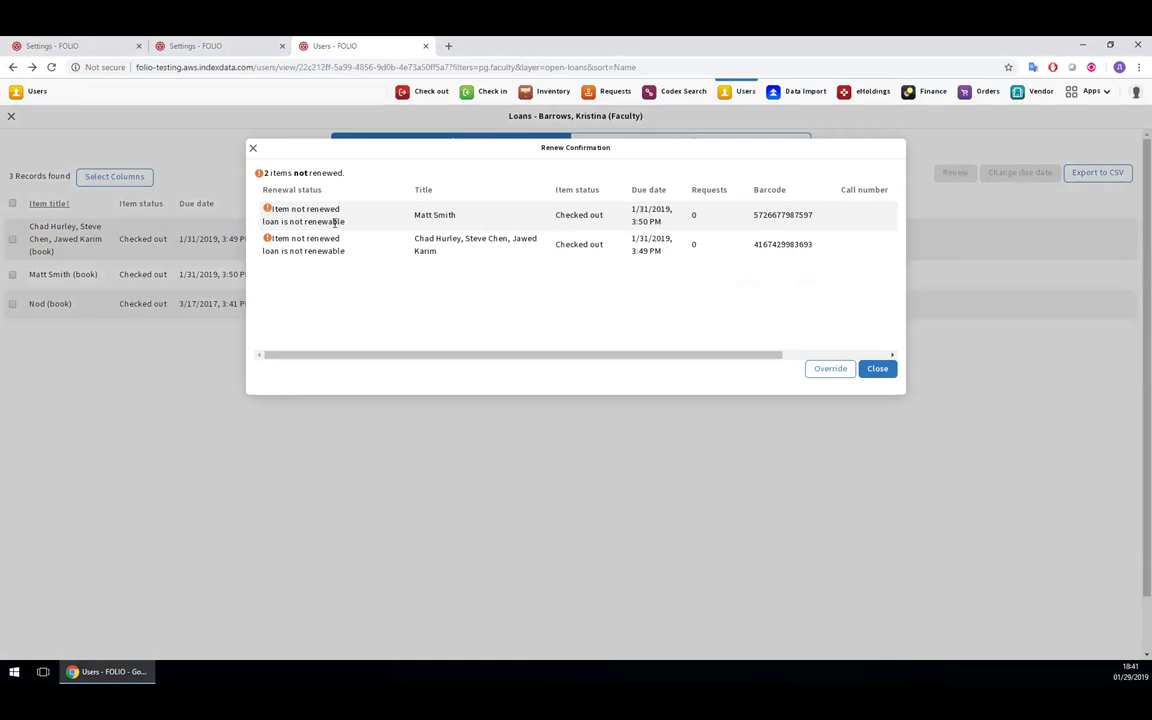
Start a renewal override for both loans and set the new due date to 02/04/2019 at 06:41 PM
click(840, 376)
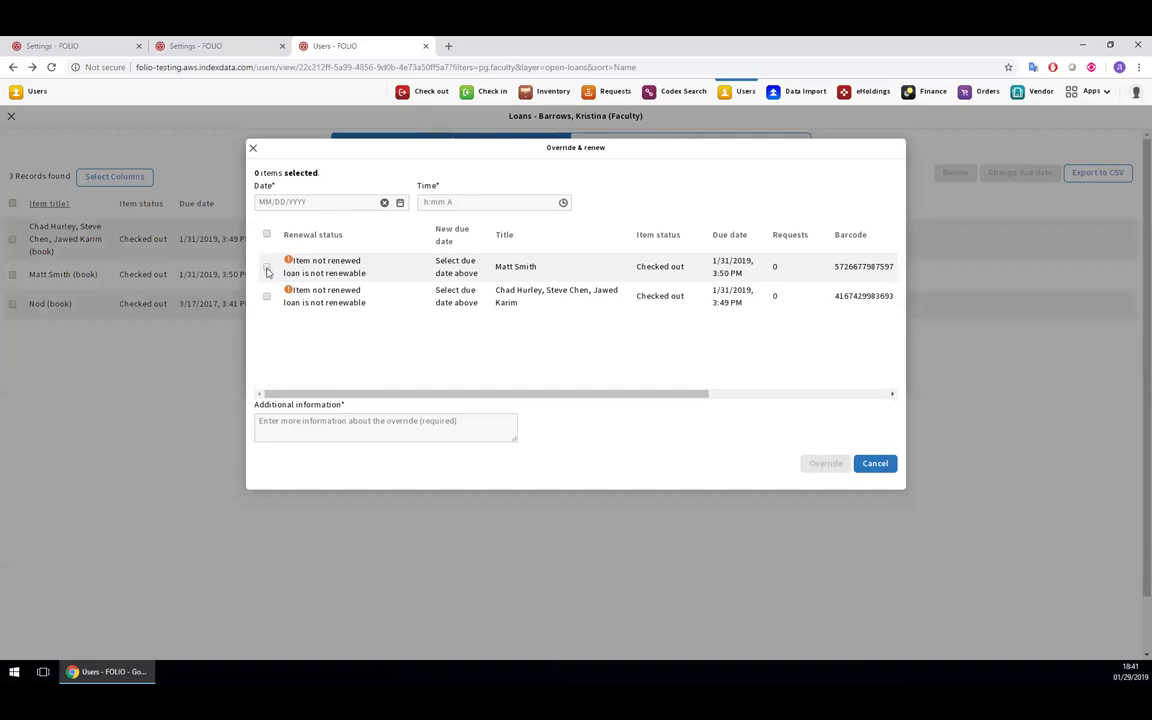
click(266, 268)
click(266, 297)
click(337, 203)
click(382, 222)
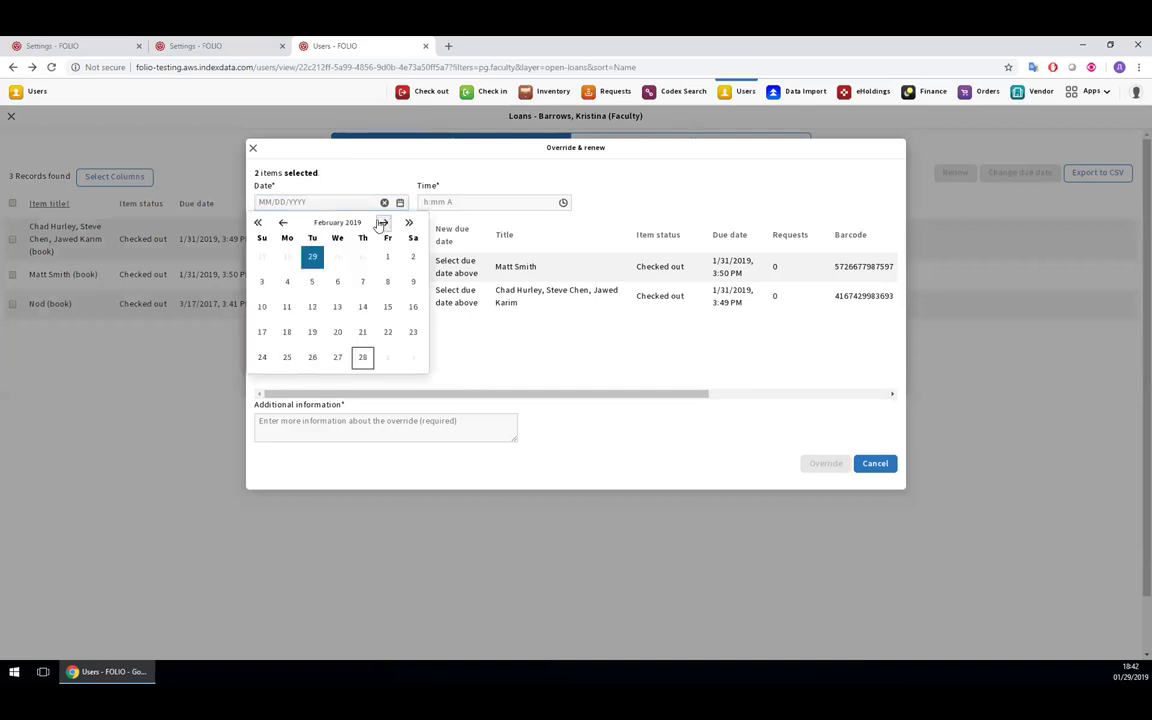
click(287, 282)
click(465, 200)
click(489, 272)
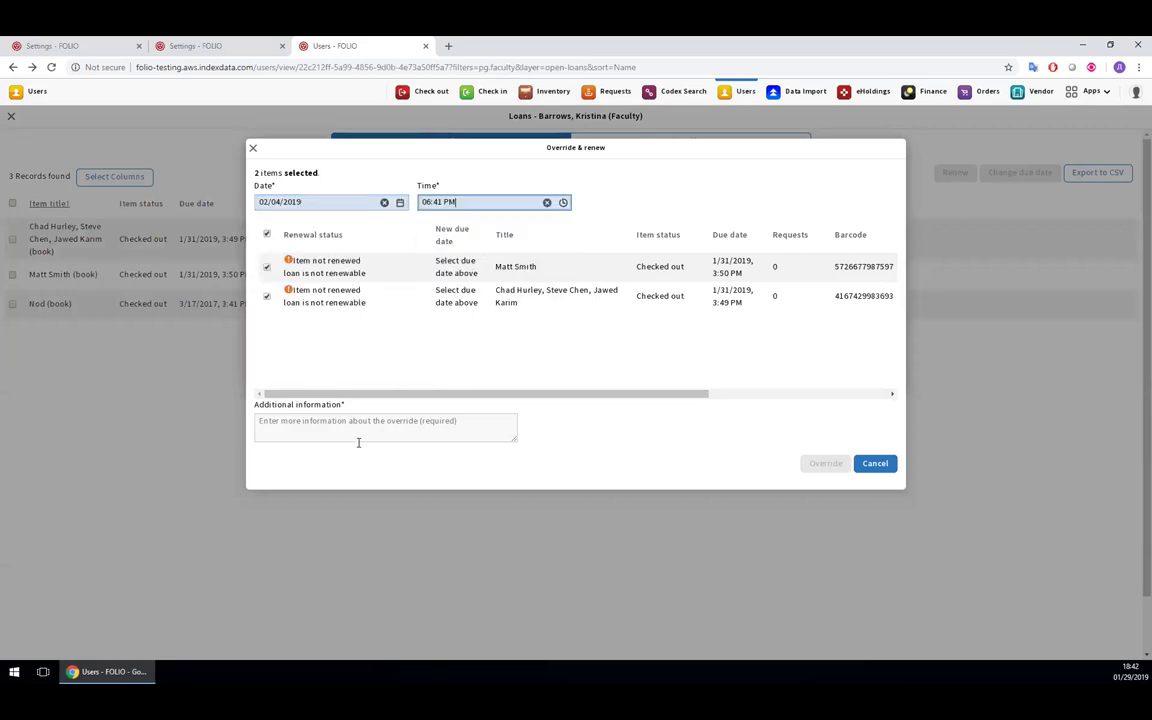
Confirm the override with the additional information "test1" and view the first loan's details
click(440, 434)
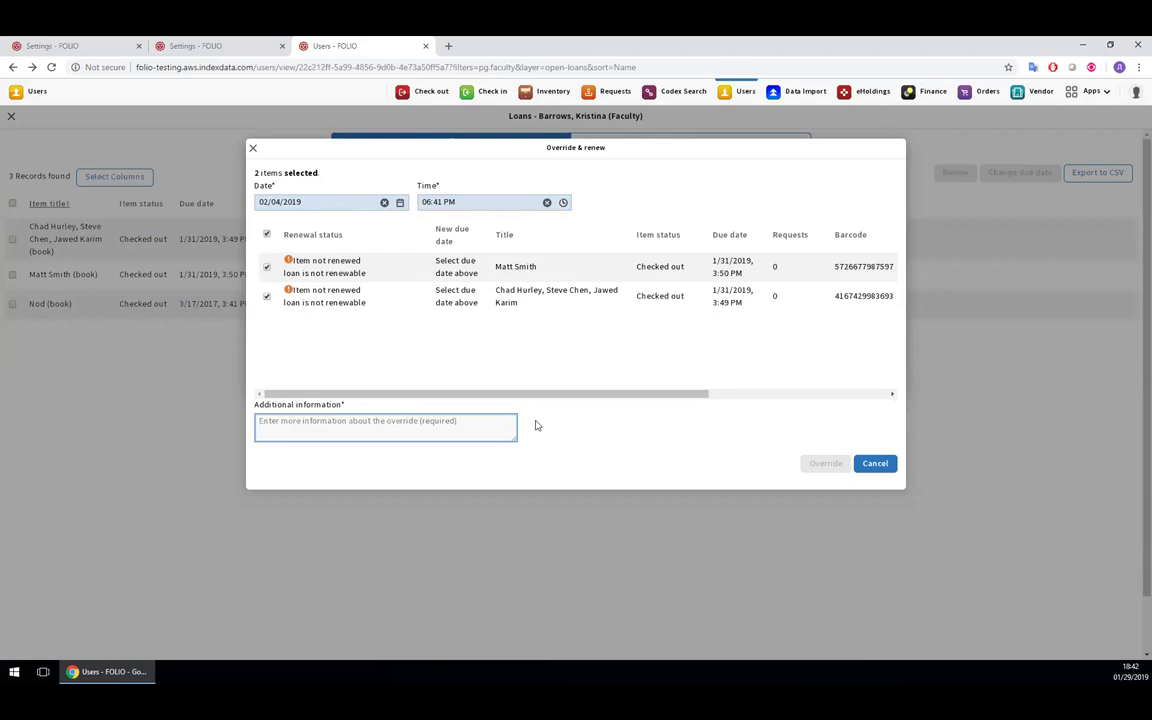
text(test1)
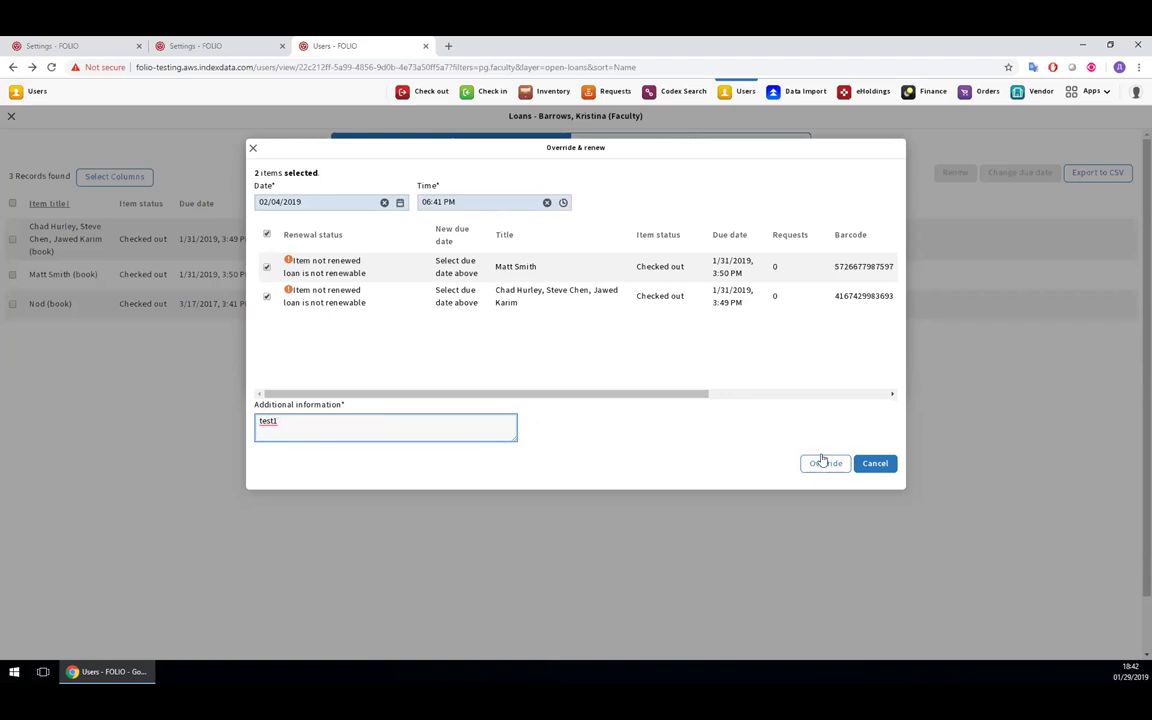
click(824, 463)
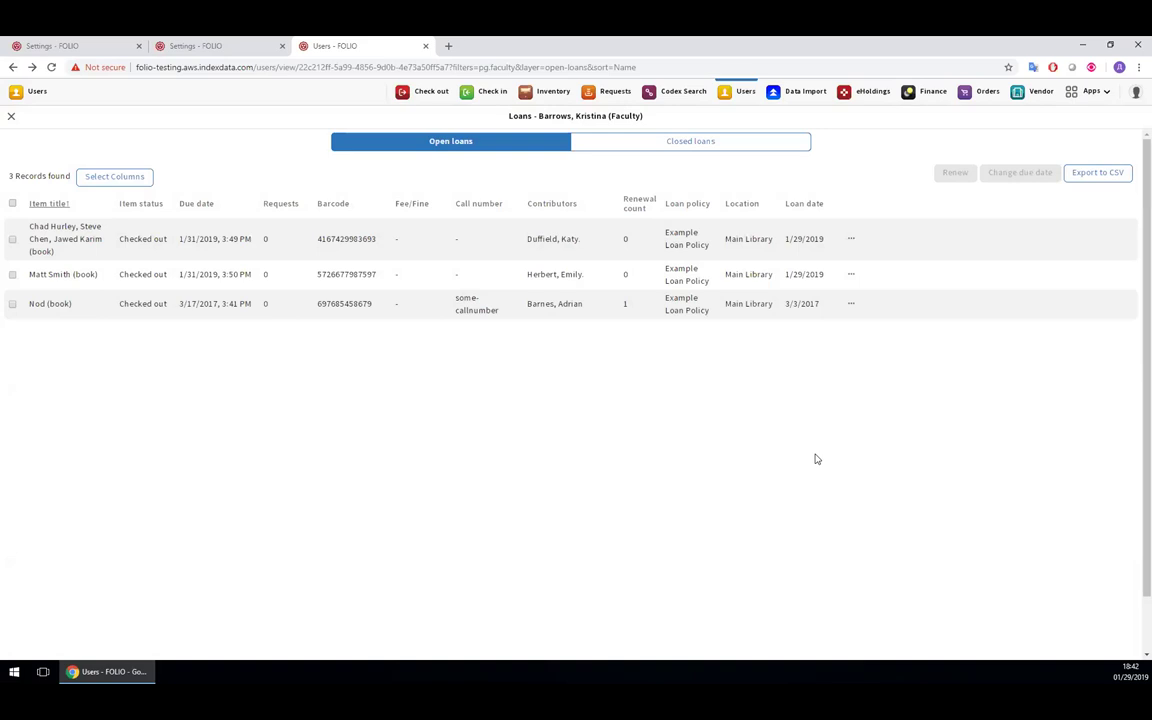
click(187, 221)
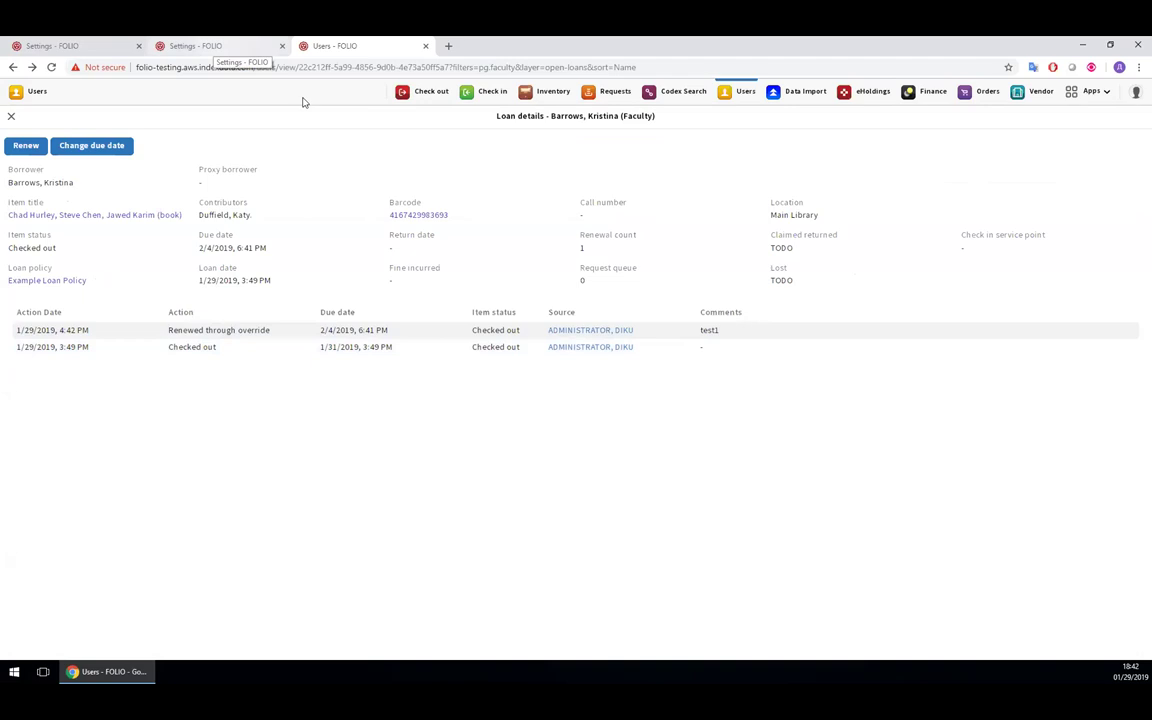
Edit the Example Loan Policy to be renewable without unlimited renewals, allowing 1 renewal, and save it
click(215, 46)
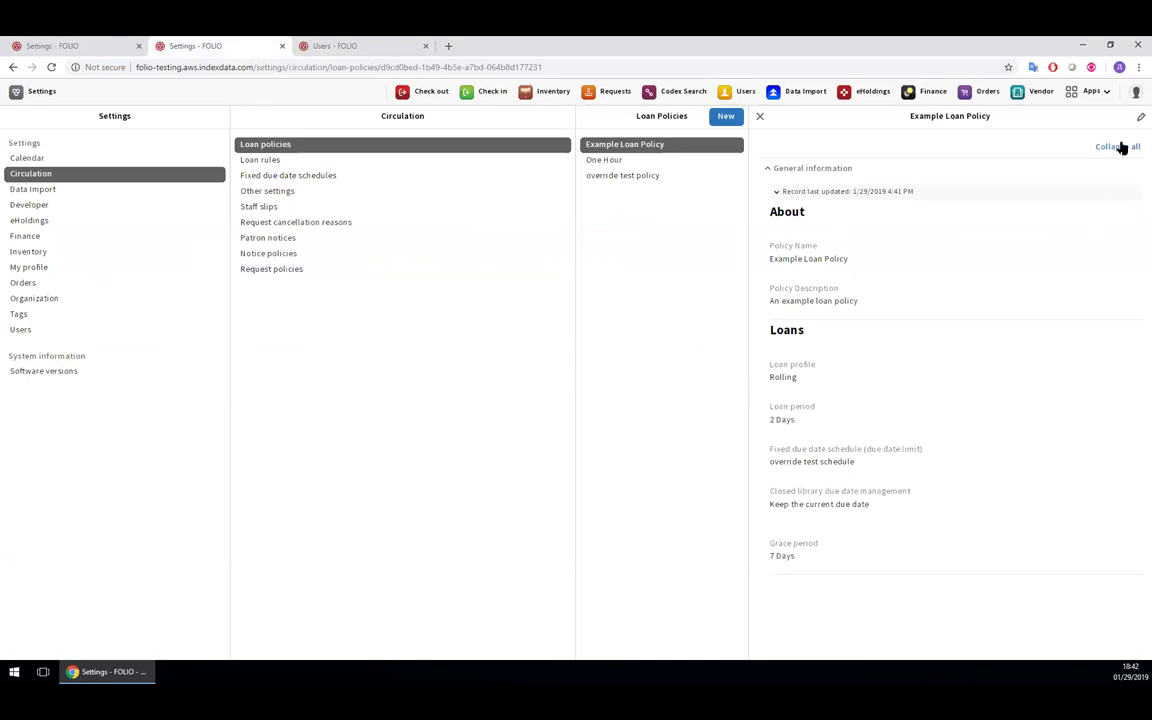
click(1141, 116)
scroll(140, 510, down, 2)
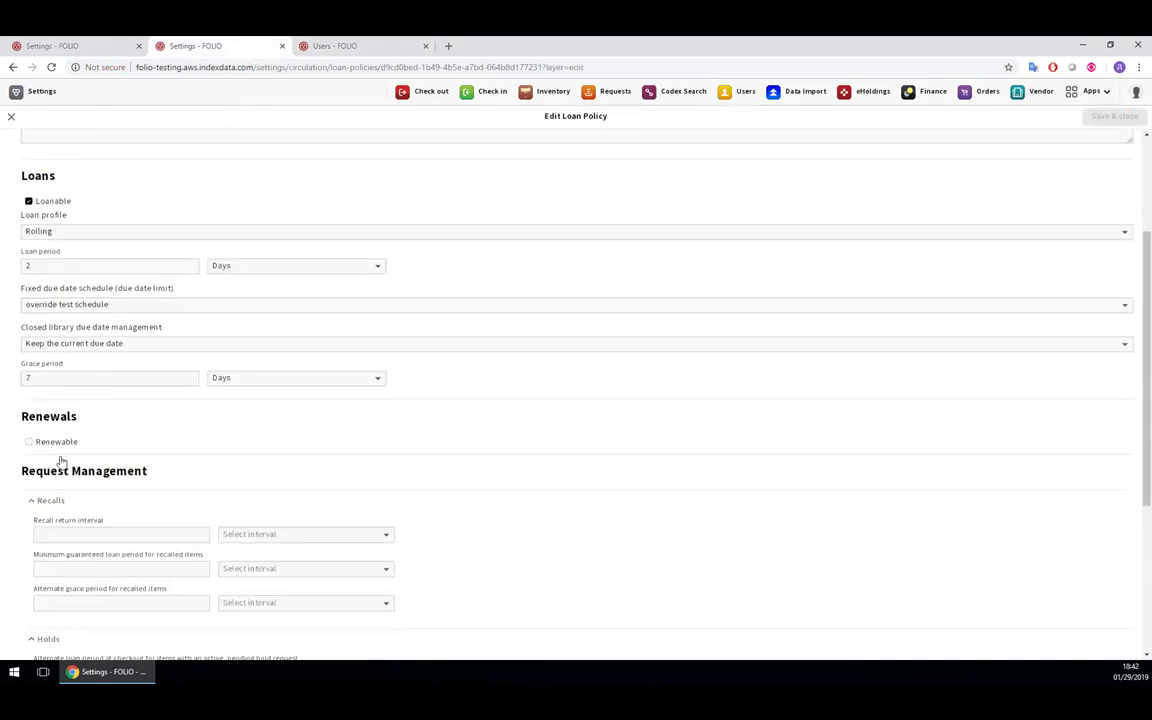
click(45, 442)
double_click(64, 460)
click(64, 460)
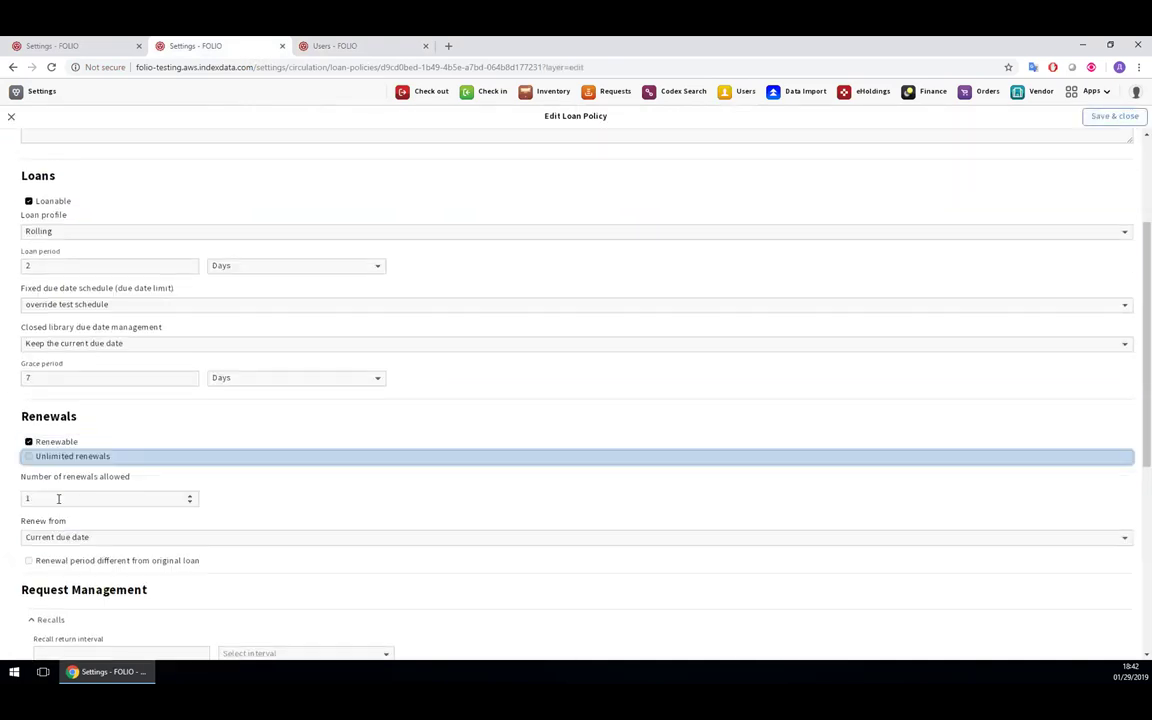
click(294, 441)
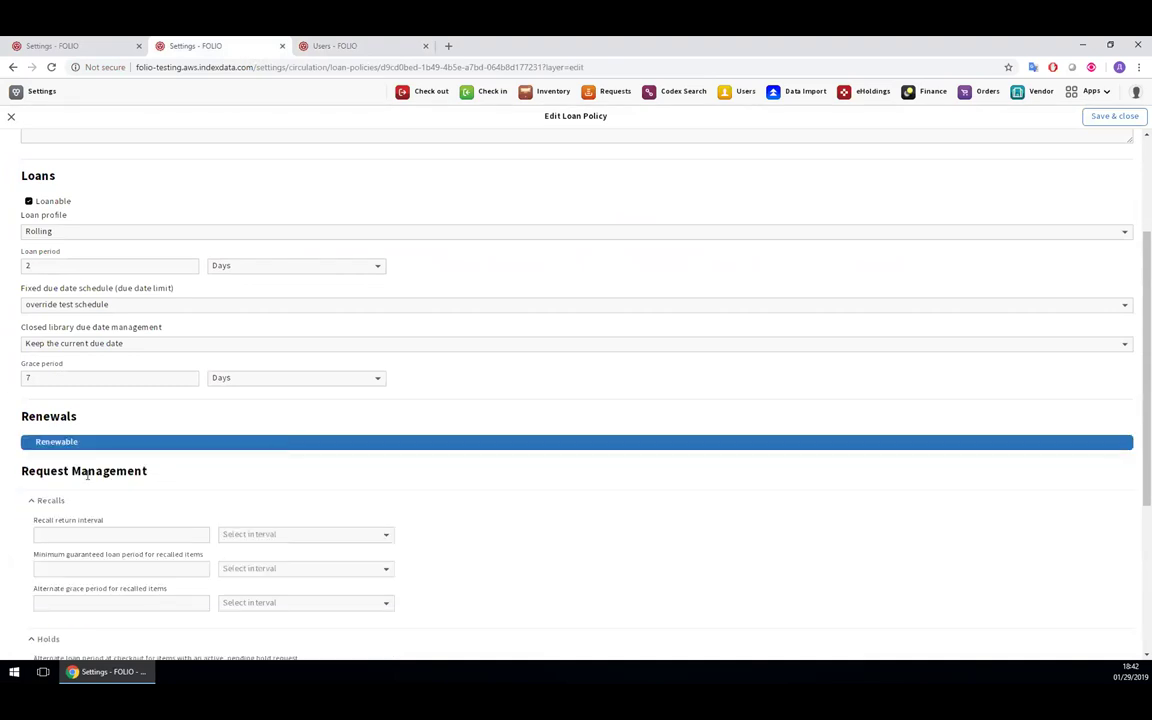
click(294, 441)
triple_click(72, 458)
click(72, 458)
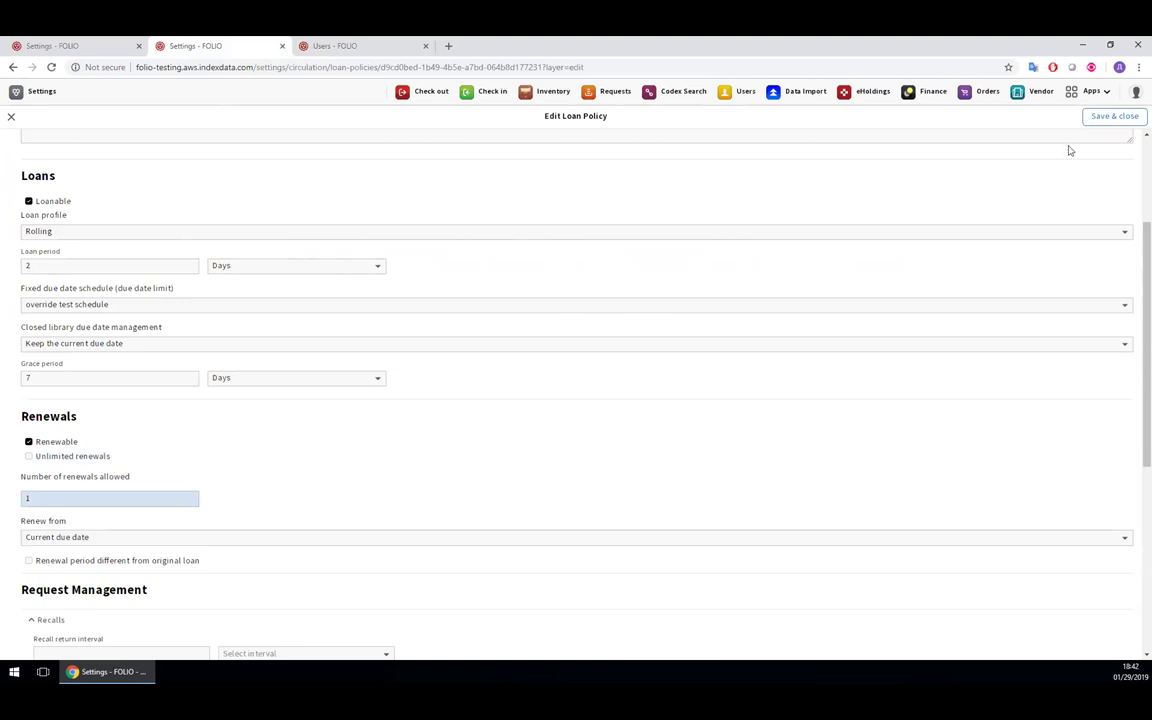
click(1112, 116)
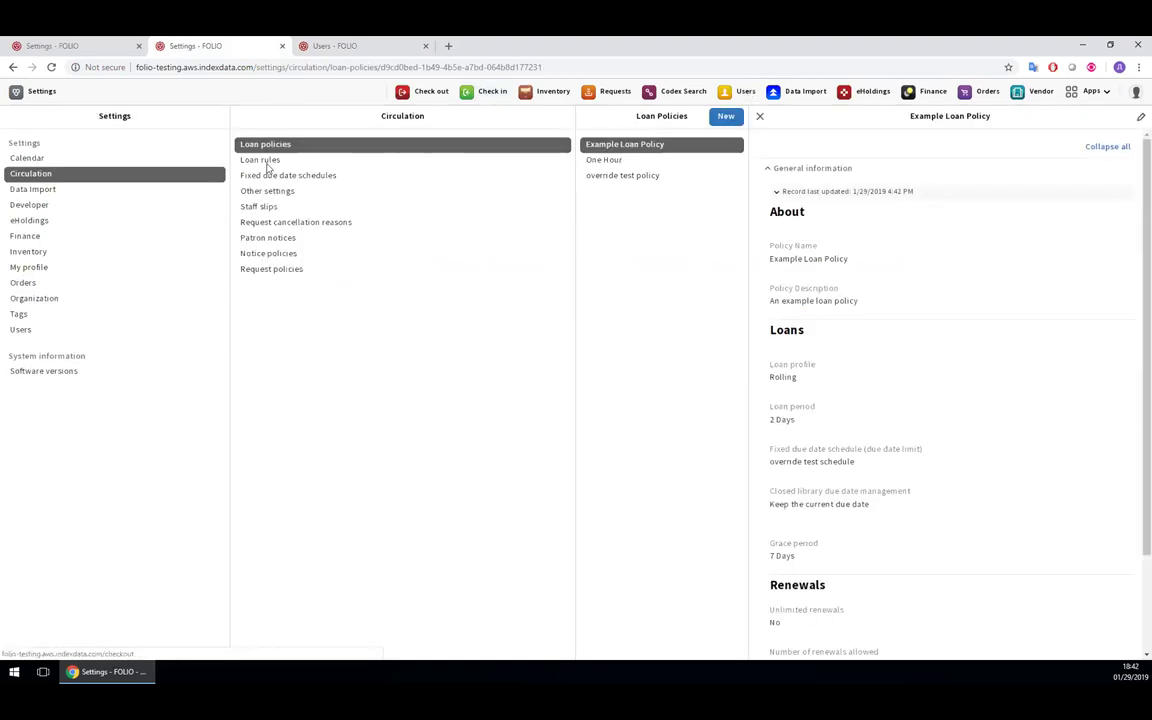
Return to the borrower's open loans, try to renew the same two loans again and examine the renewal statuses
key(ctrl+Tab)
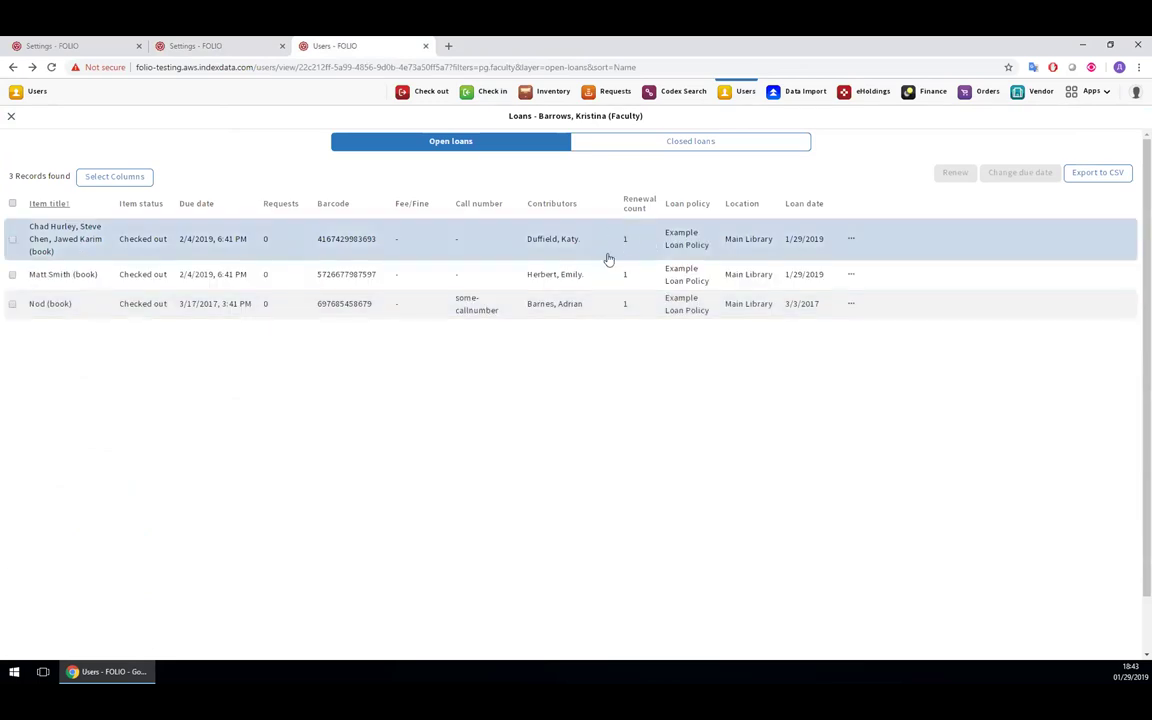
click(12, 239)
click(12, 274)
click(955, 172)
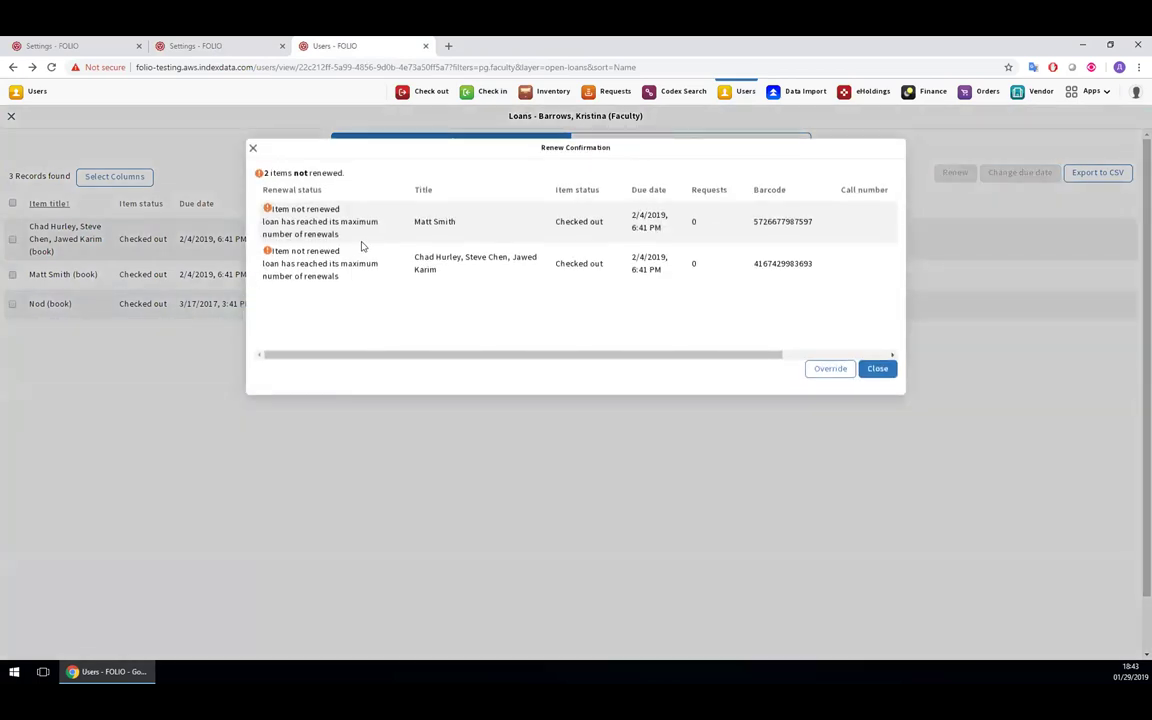
drag(263, 221, 382, 310)
click(382, 310)
click(825, 370)
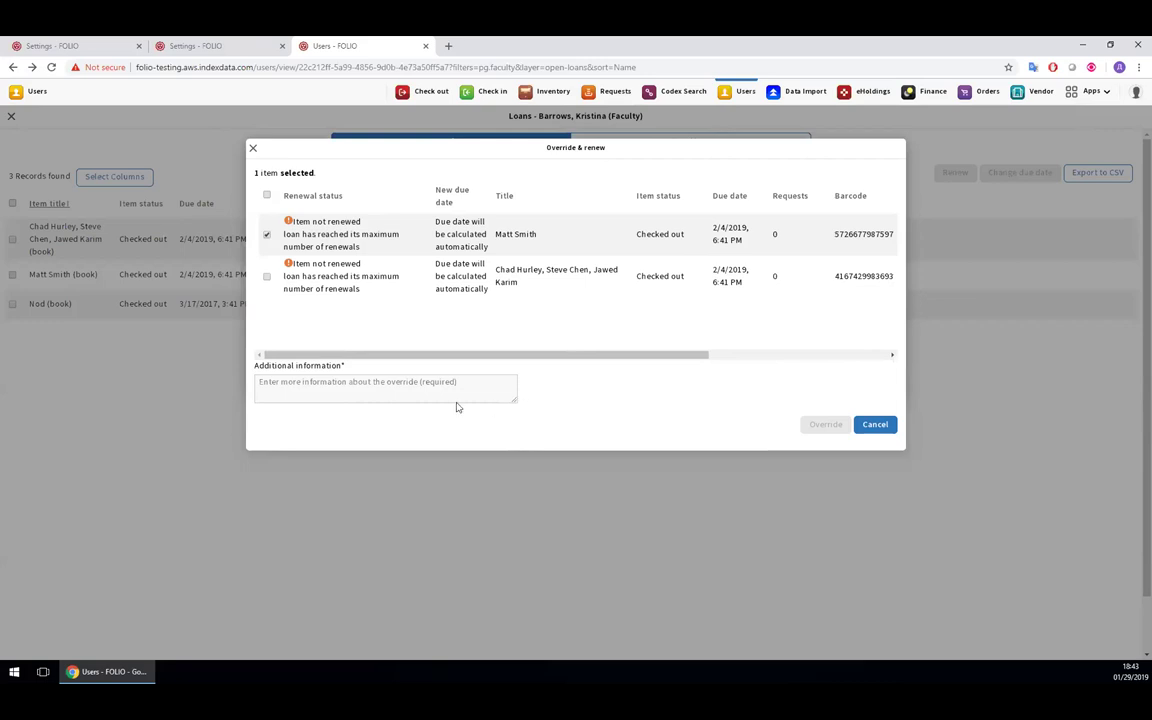
click(408, 395)
text(tes)
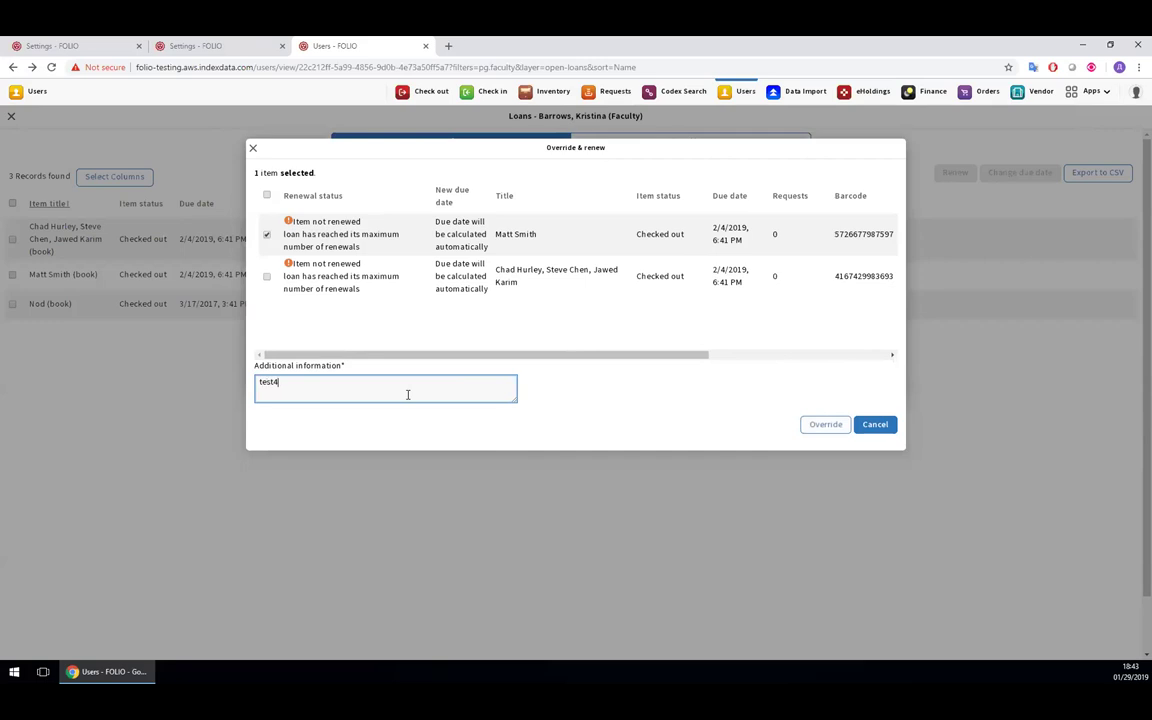
text(t4)
key(BackSpace)
text(3)
click(824, 428)
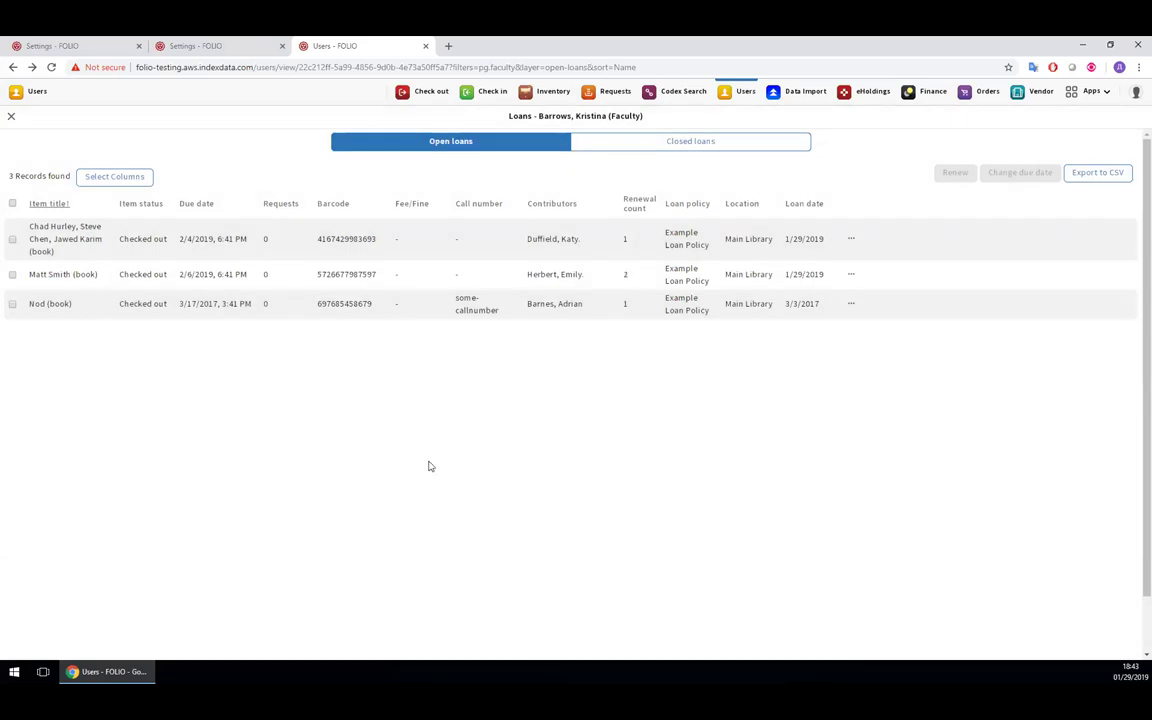
click(82, 275)
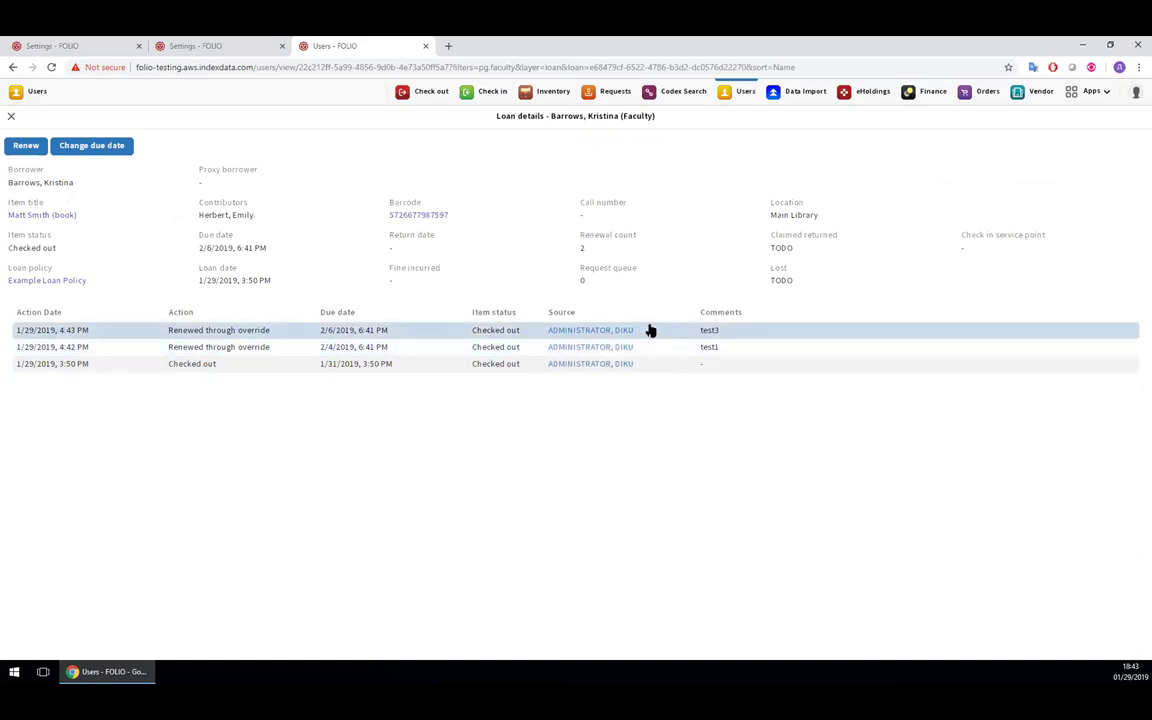
click(11, 117)
Edit the fixed due date schedule "override test schedule" and set the start of date range 1 to 2019-03-01
key(ctrl+Page_Up)
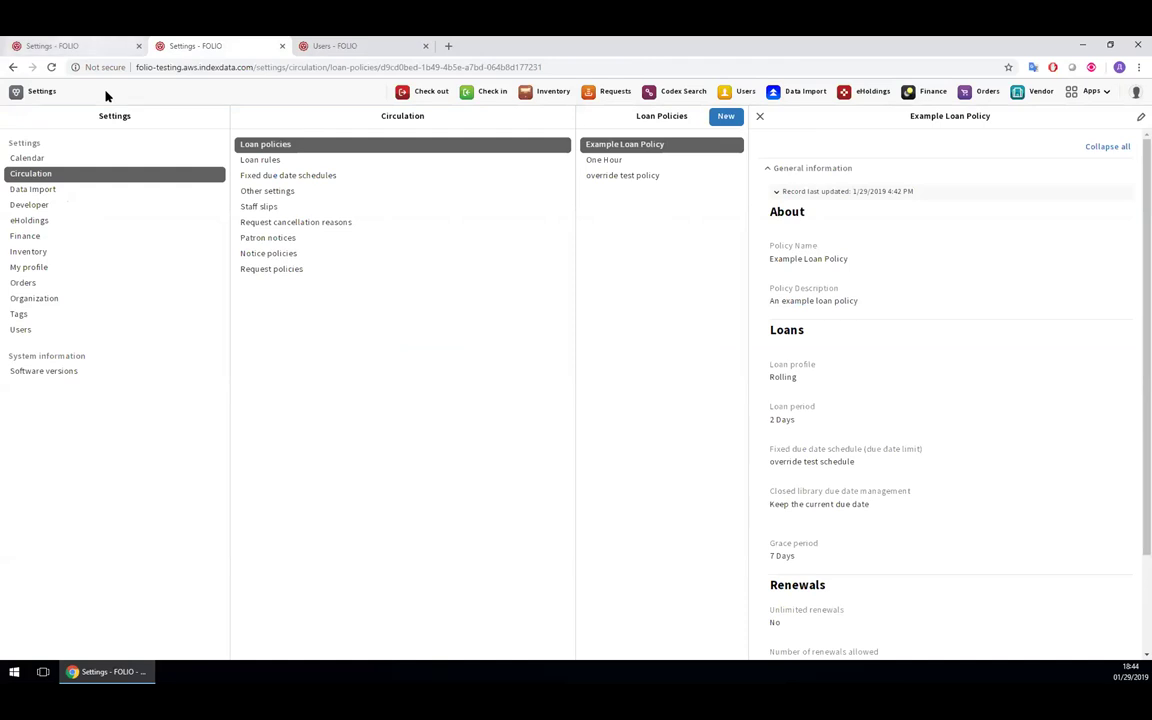
key(ctrl+Page_Up)
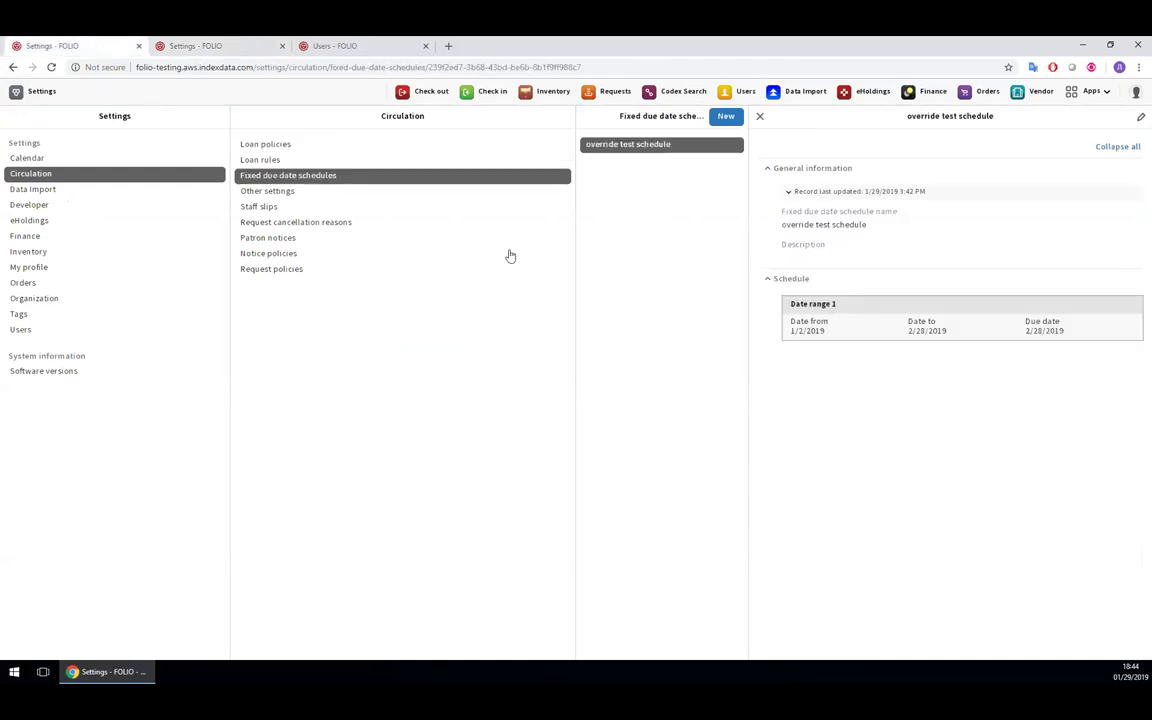
click(1141, 117)
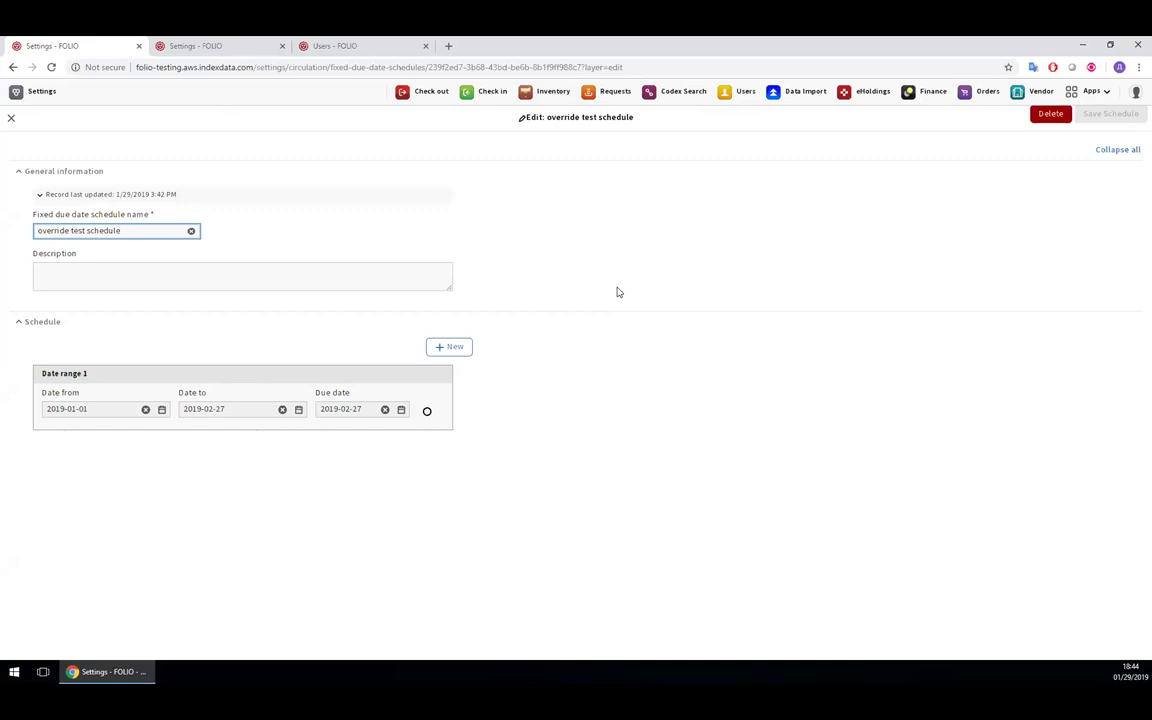
click(161, 410)
click(150, 430)
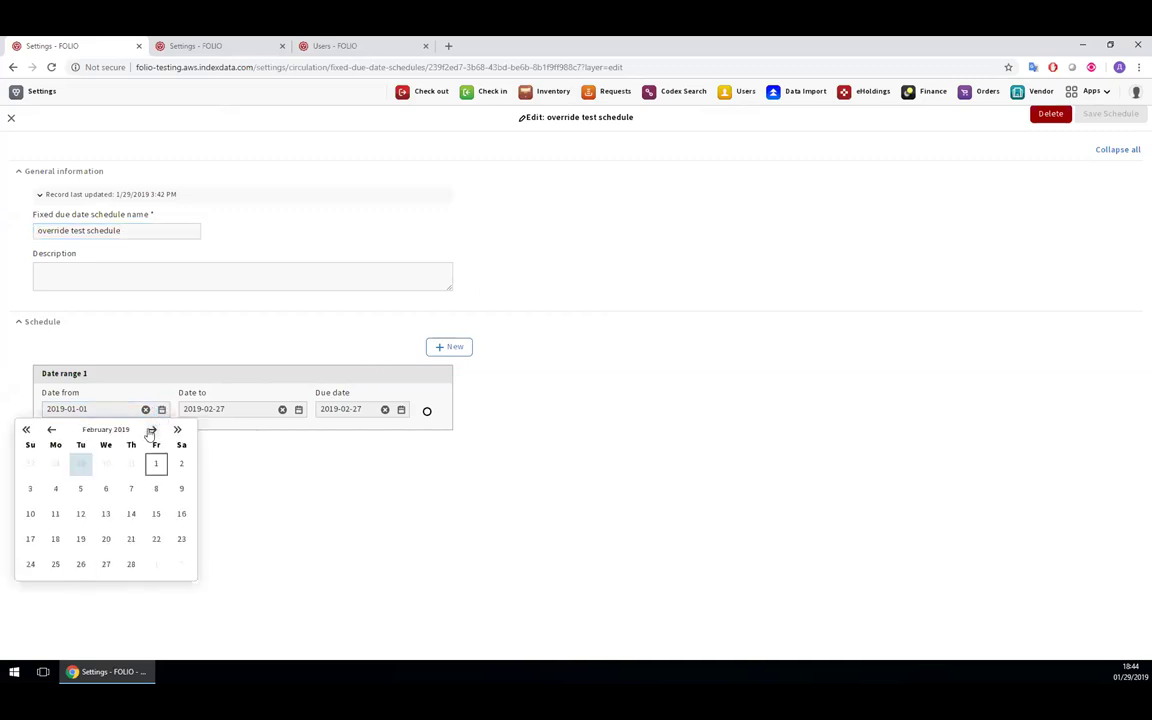
click(150, 430)
click(156, 463)
Set the end of date range 1 in the schedule to 2019-05-29
click(297, 418)
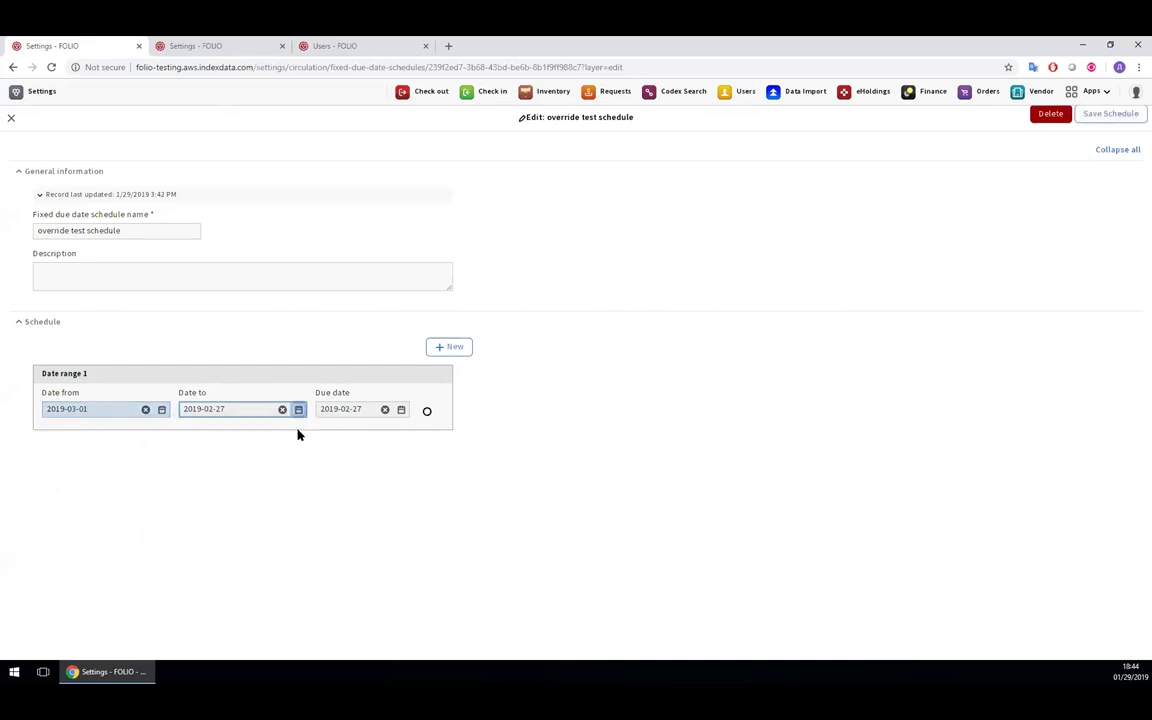
click(289, 430)
click(289, 430)
click(289, 430)
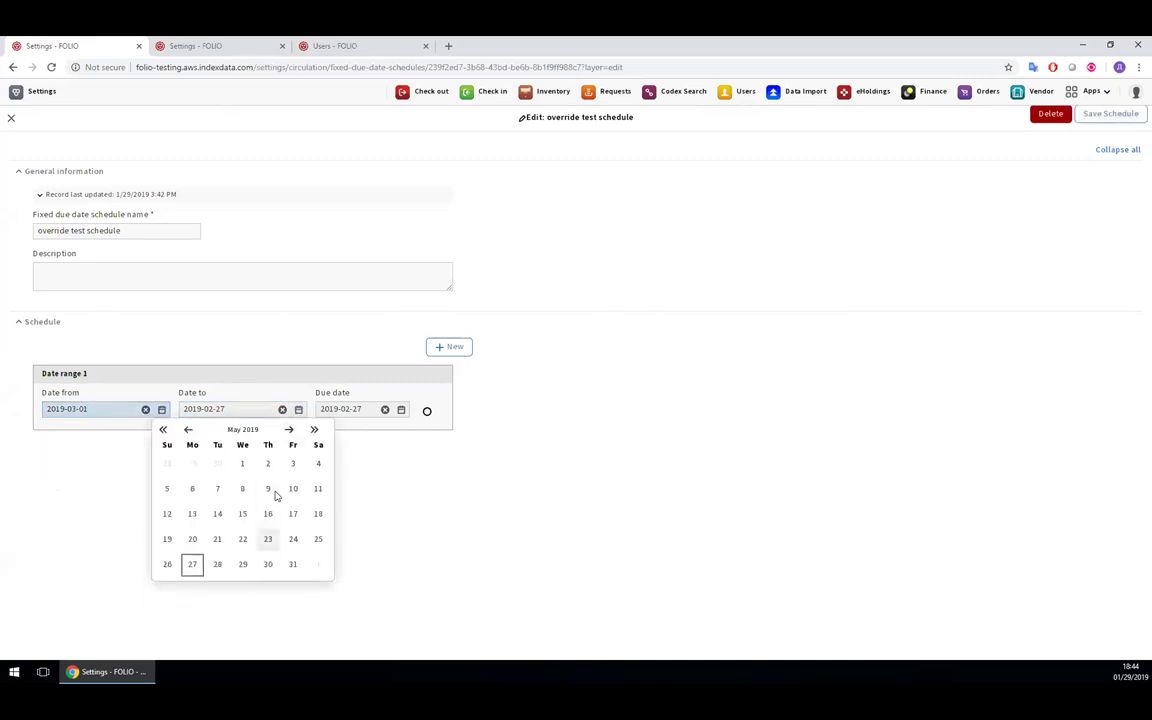
click(252, 564)
Set the due date of date range 1 to 2019-05-31 and save the schedule
click(355, 409)
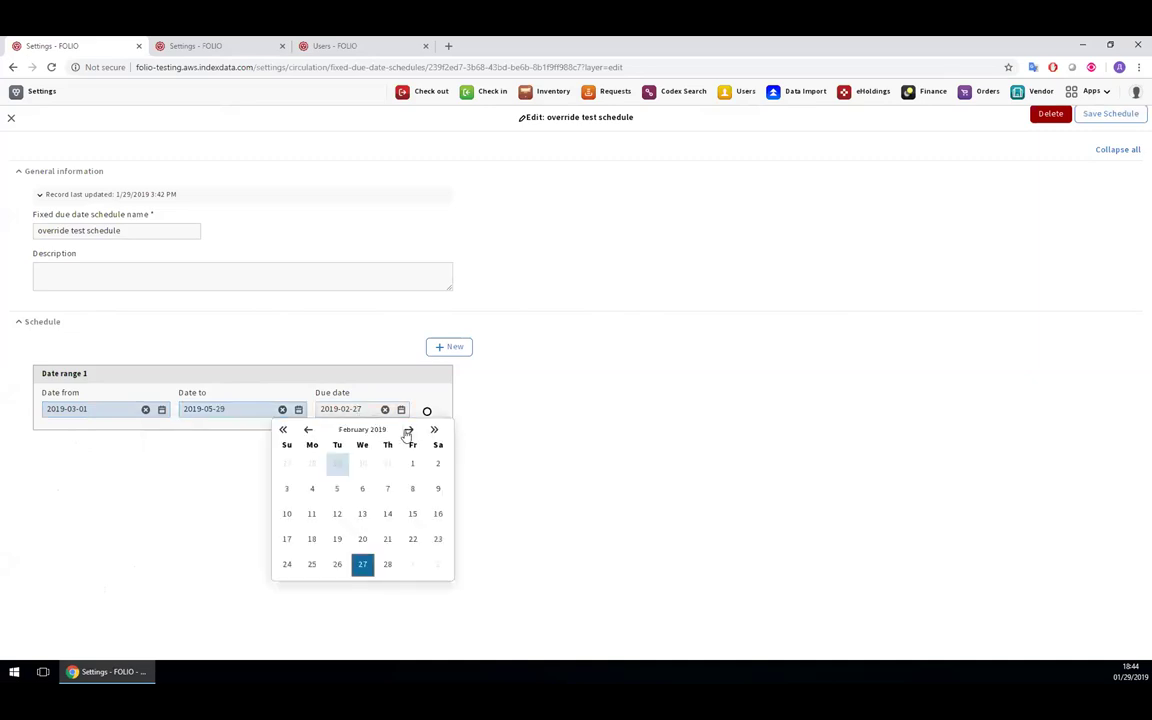
click(408, 430)
click(408, 430)
click(408, 430)
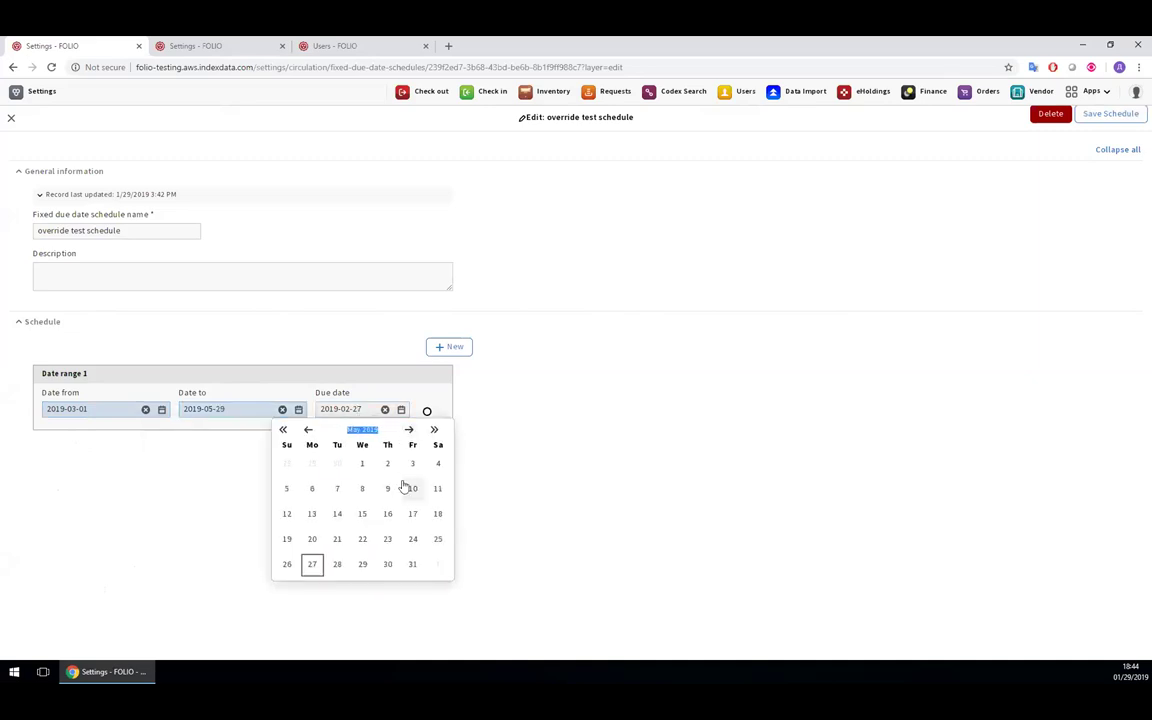
click(337, 564)
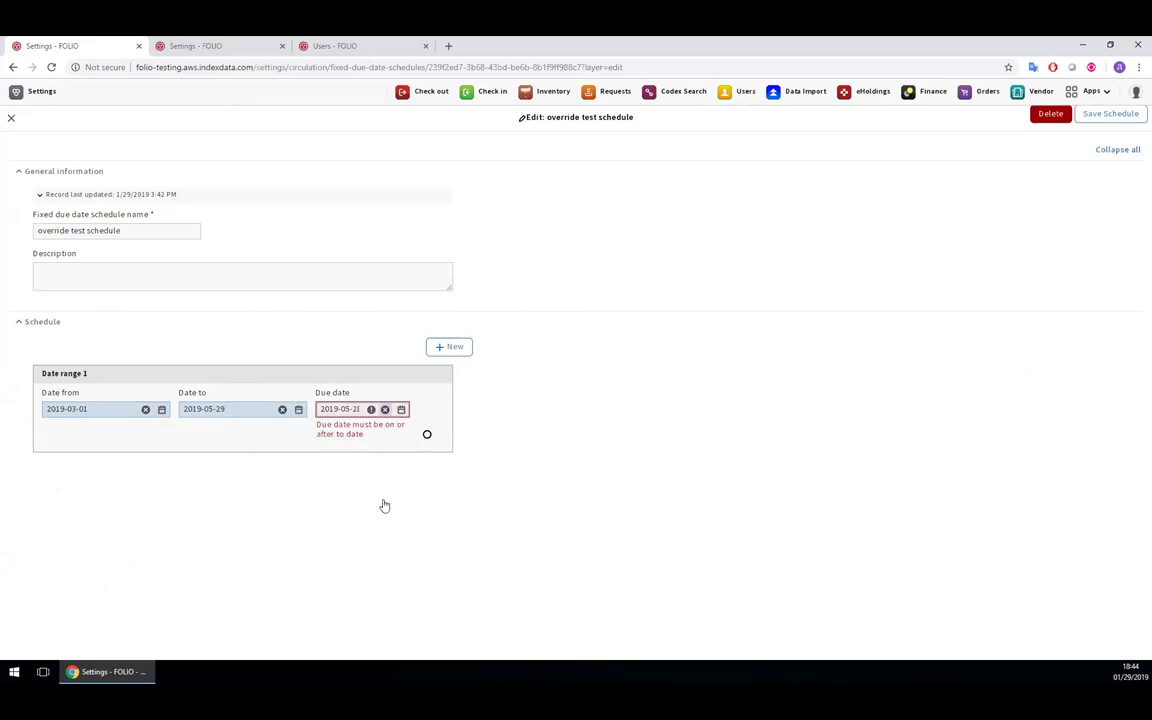
click(401, 409)
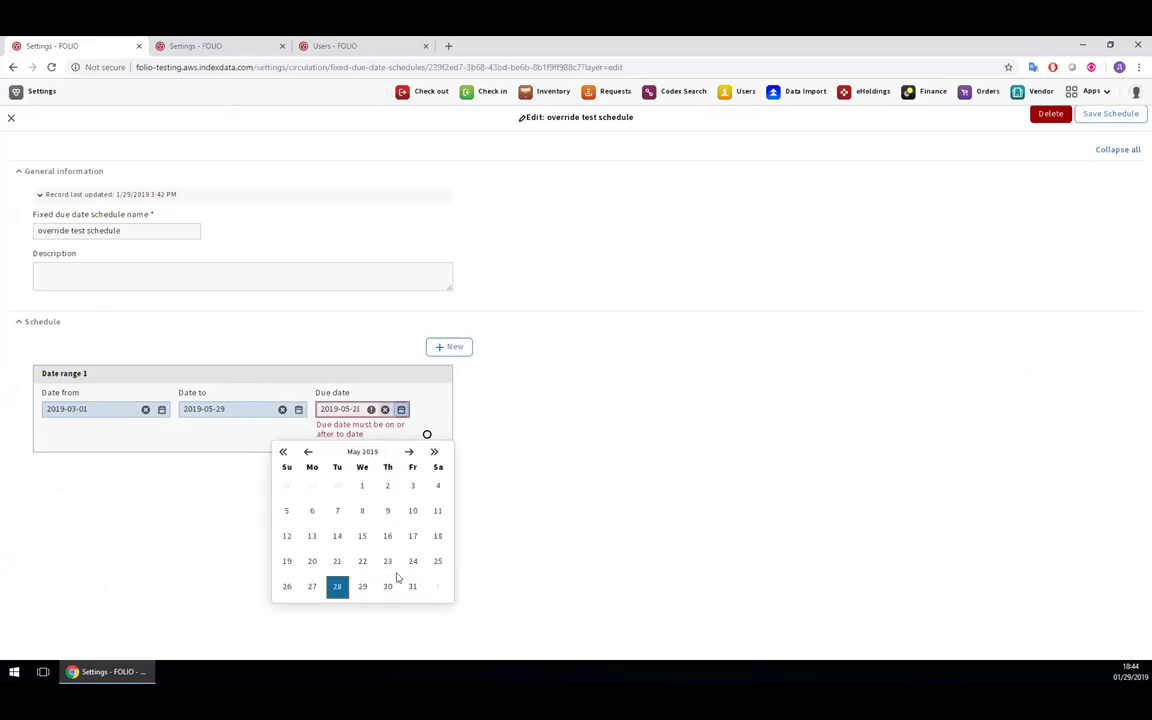
click(412, 586)
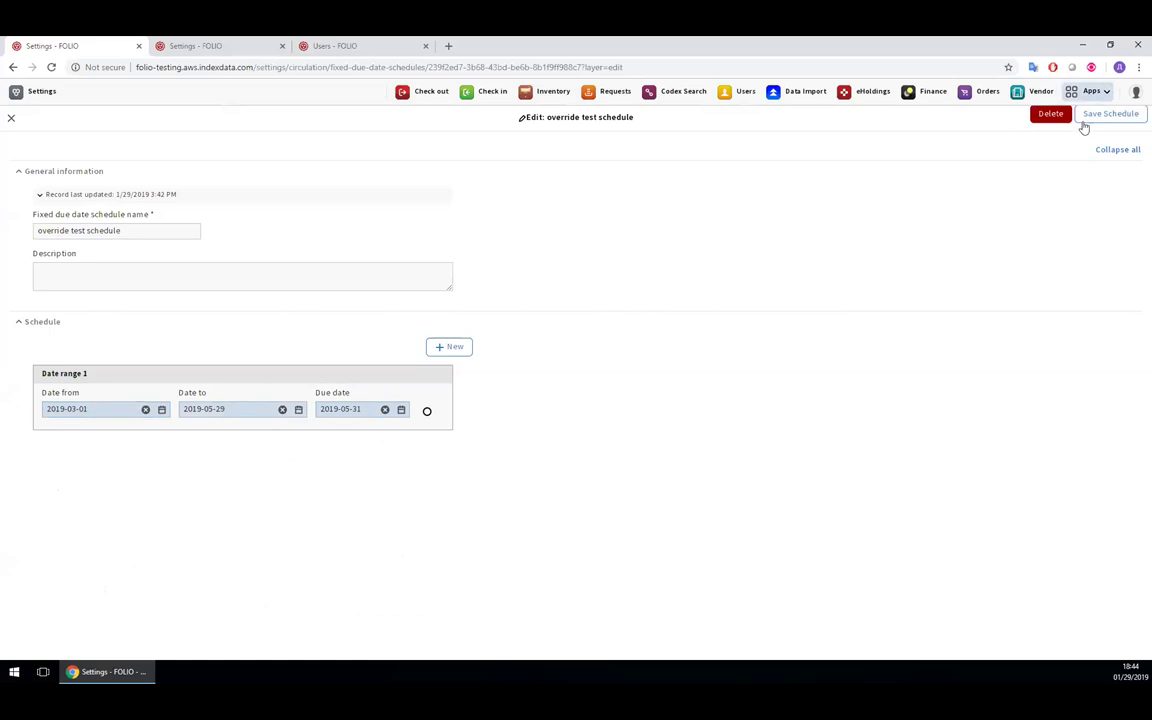
Try to renew the Chad Hurley and Matt Smith book loans in the borrower's open loans, and read the resulting renewal statuses
key(ctrl+Tab)
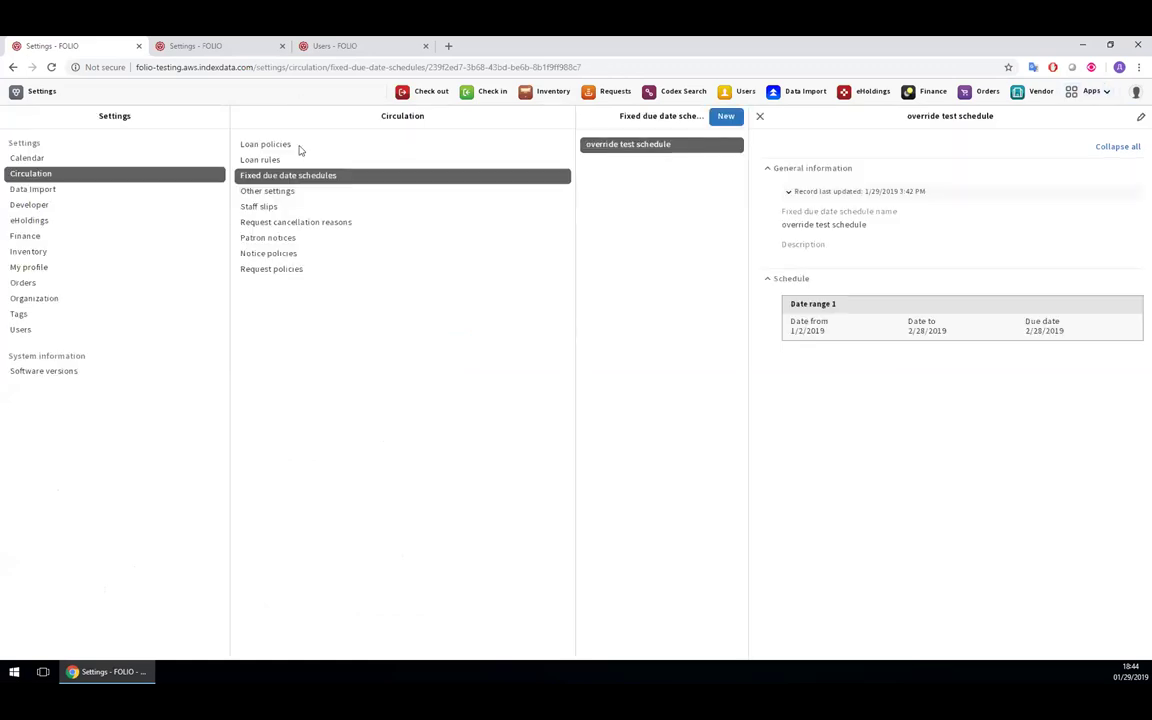
key(ctrl+Tab)
click(12, 274)
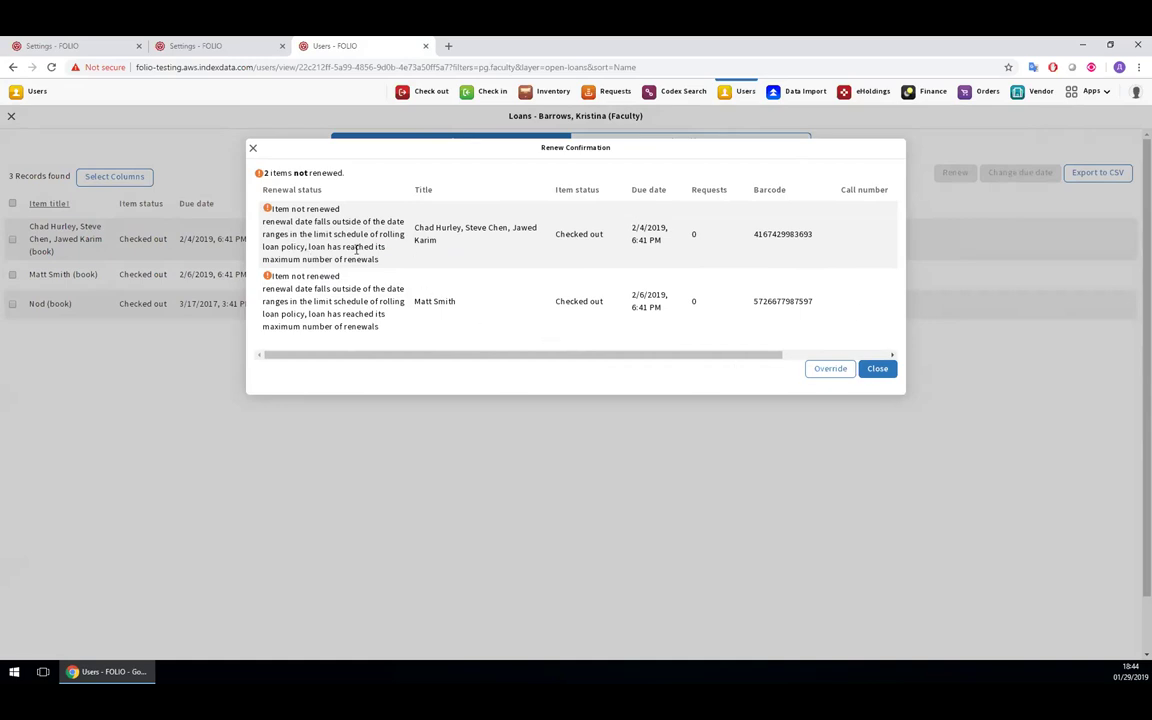
drag(356, 249, 306, 249)
click(427, 298)
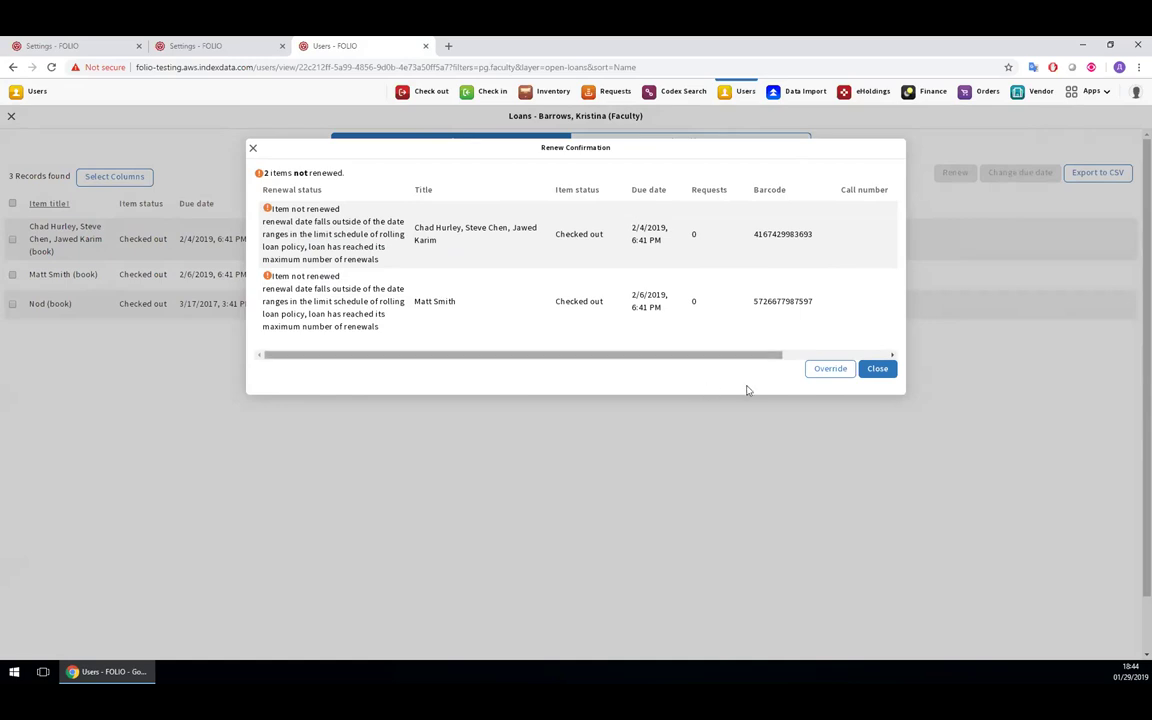
Override and renew only the Chad Hurley, Steve Chen, Jawed Karim book loan with the additional information "test4", and check its loan details
click(826, 371)
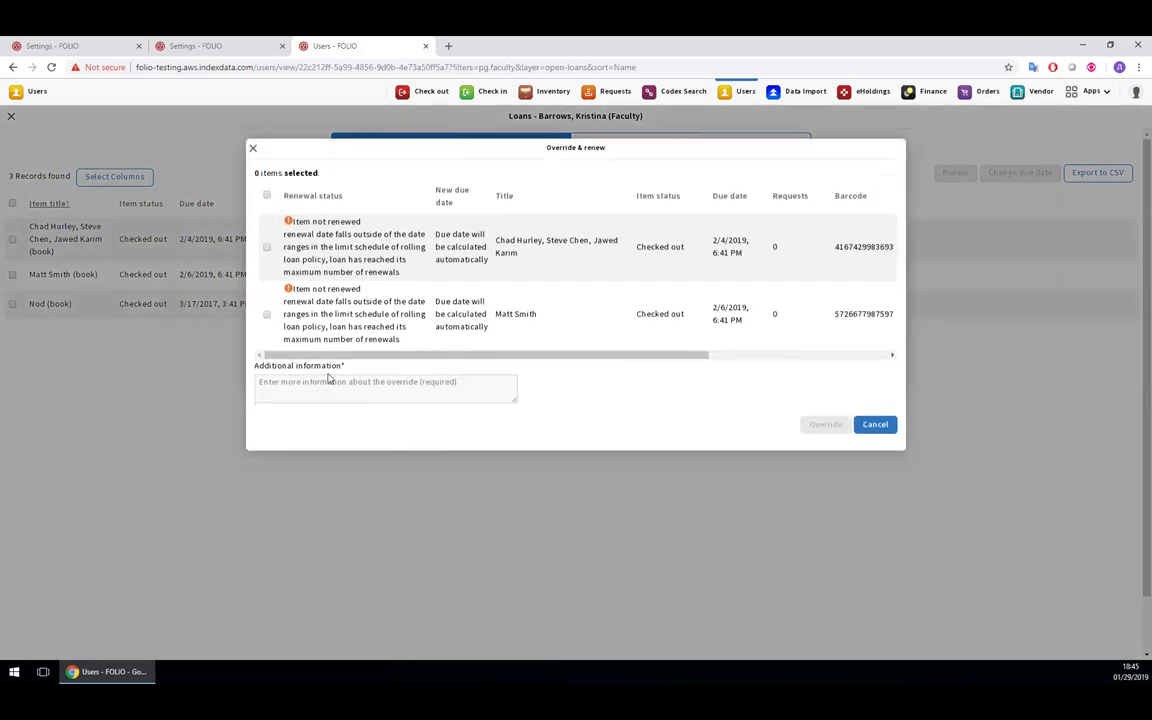
click(329, 381)
text(test)
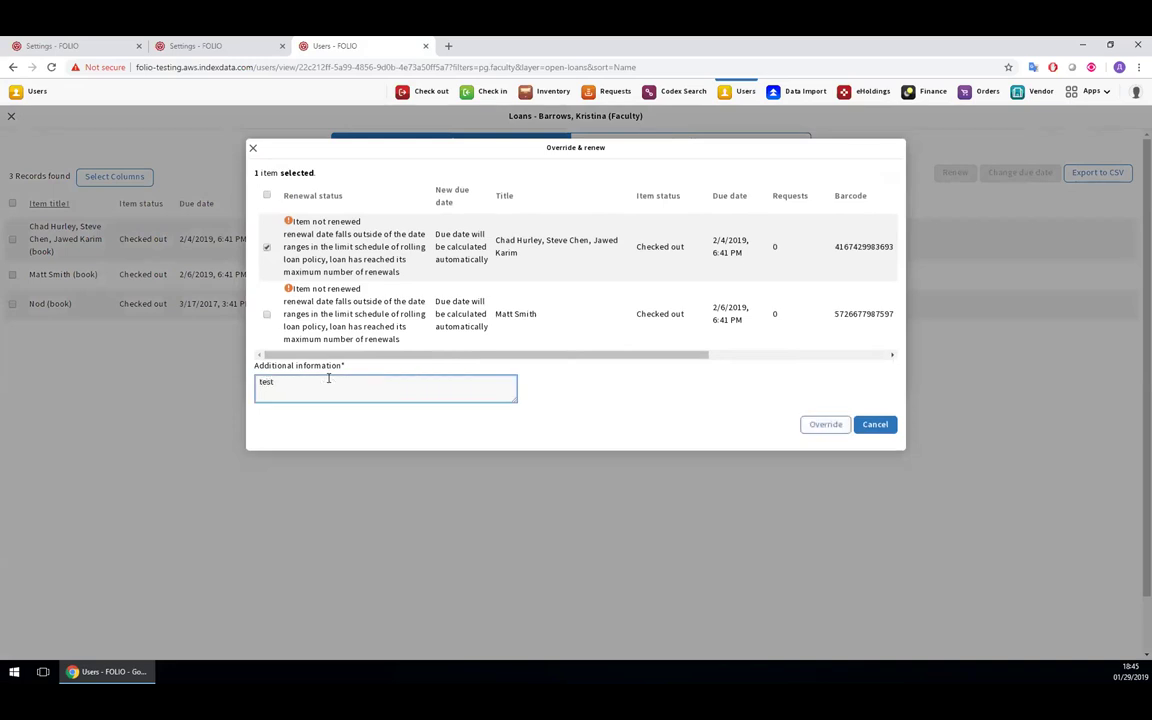
text(4)
click(825, 429)
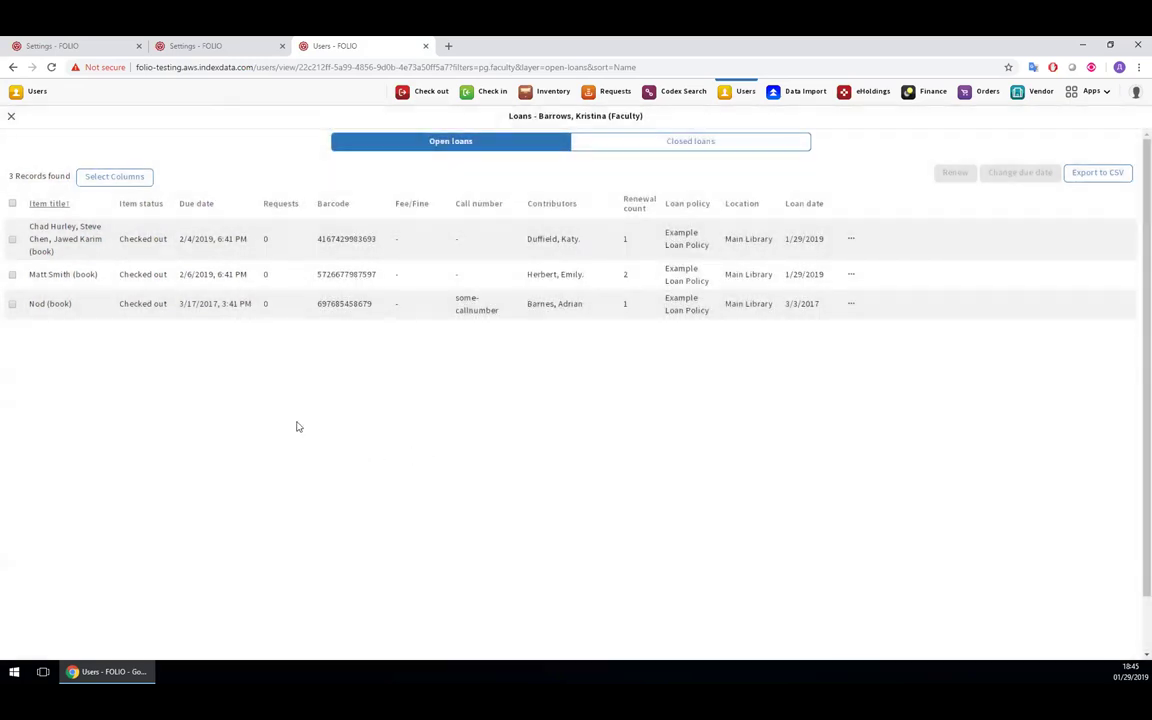
click(190, 244)
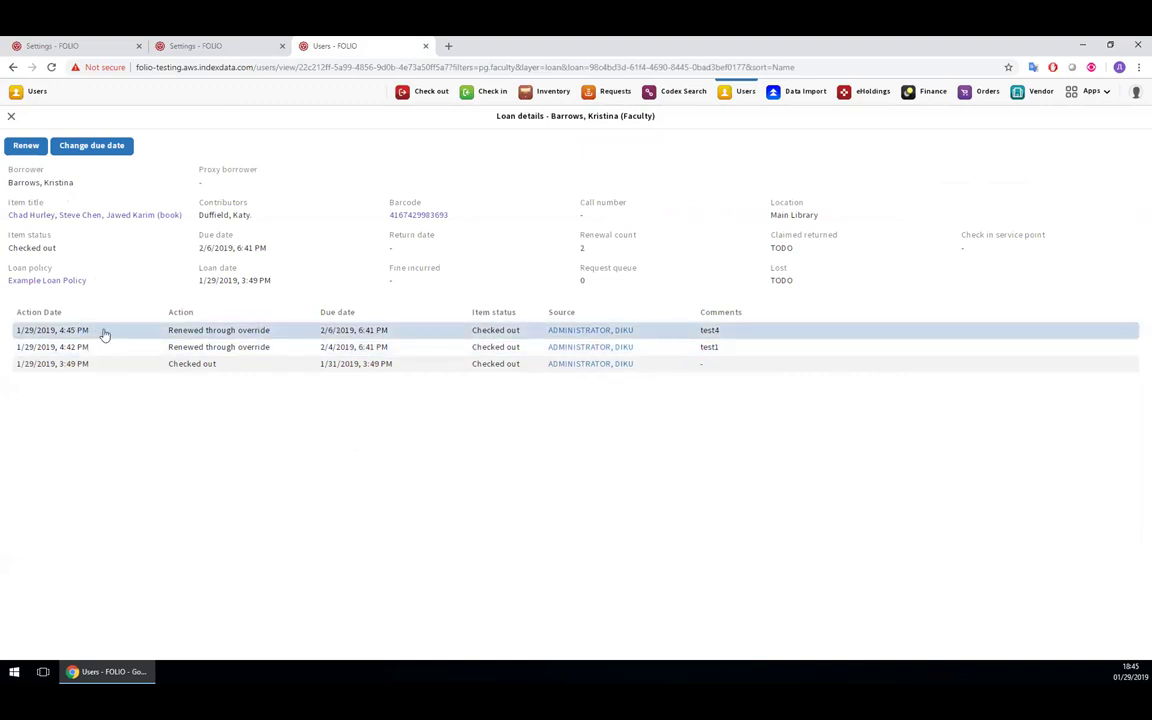
click(11, 116)
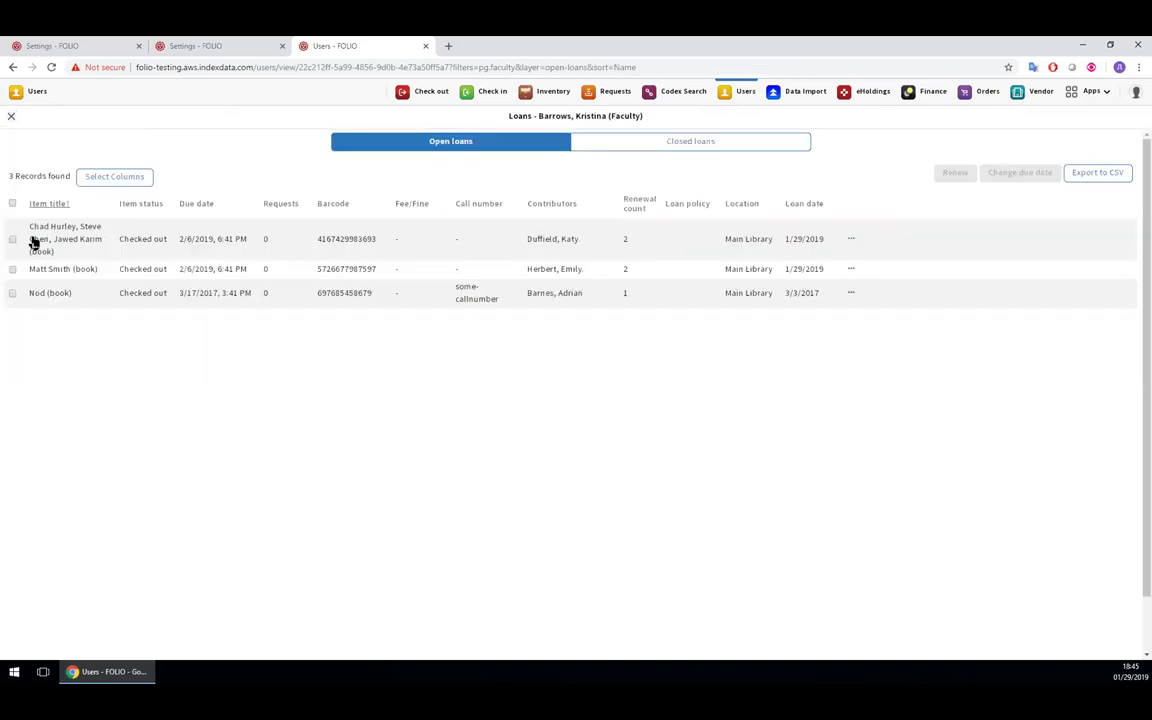
Change the loan profile of Example Loan Policy to Fixed and save the policy
key(ctrl+shift+Tab)
key(ctrl+shift+Tab)
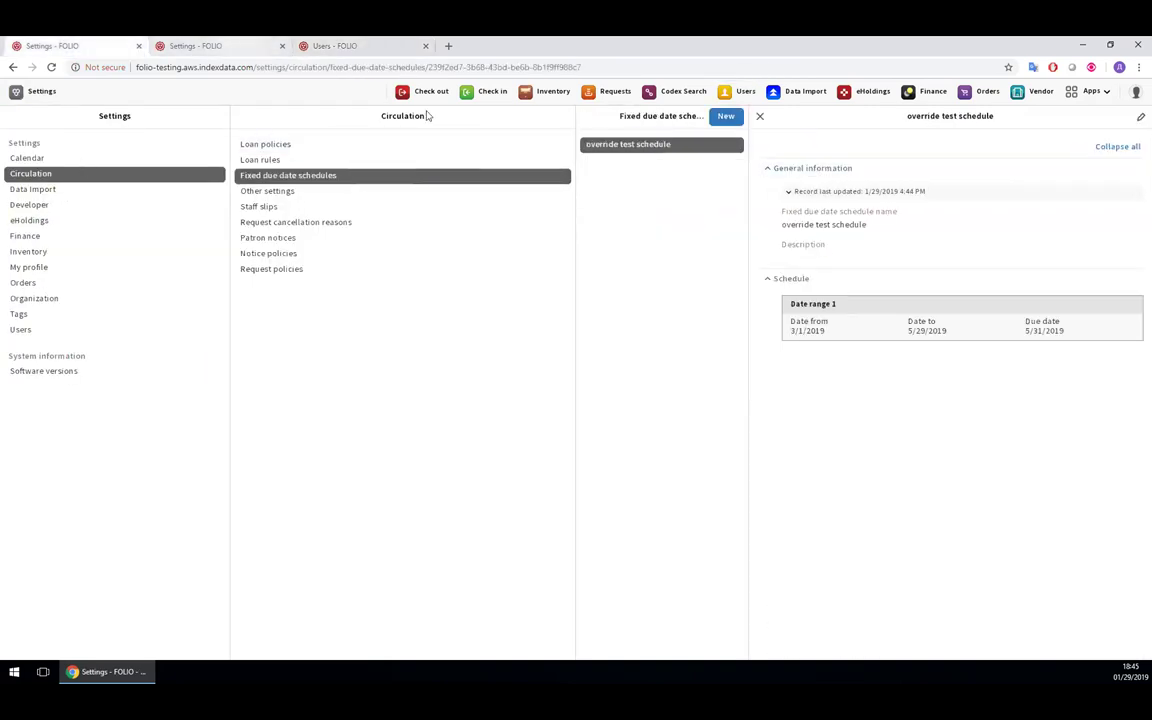
key(ctrl+Tab)
click(1138, 121)
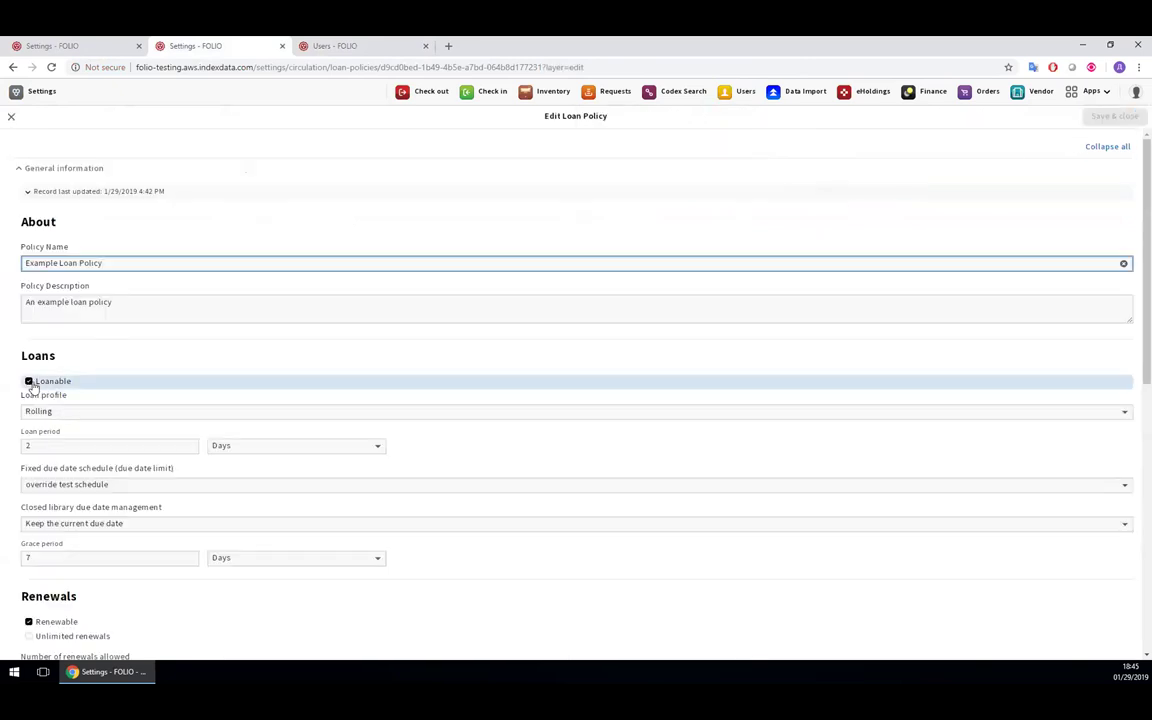
click(45, 410)
click(40, 425)
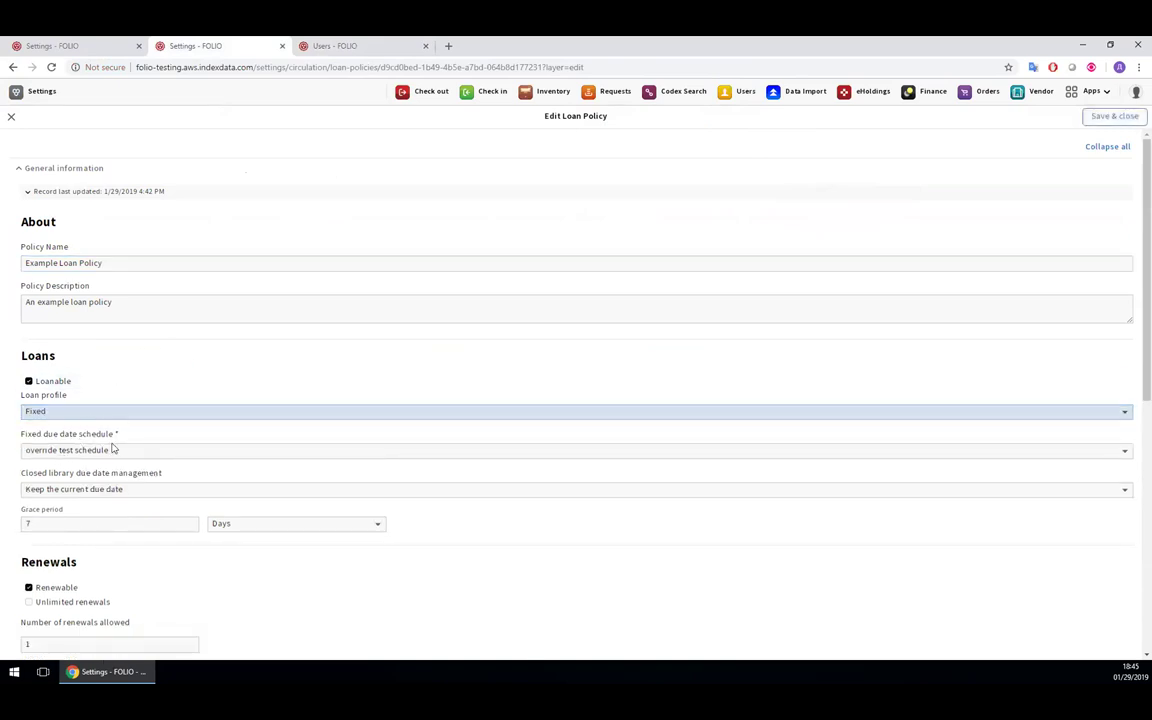
click(1112, 116)
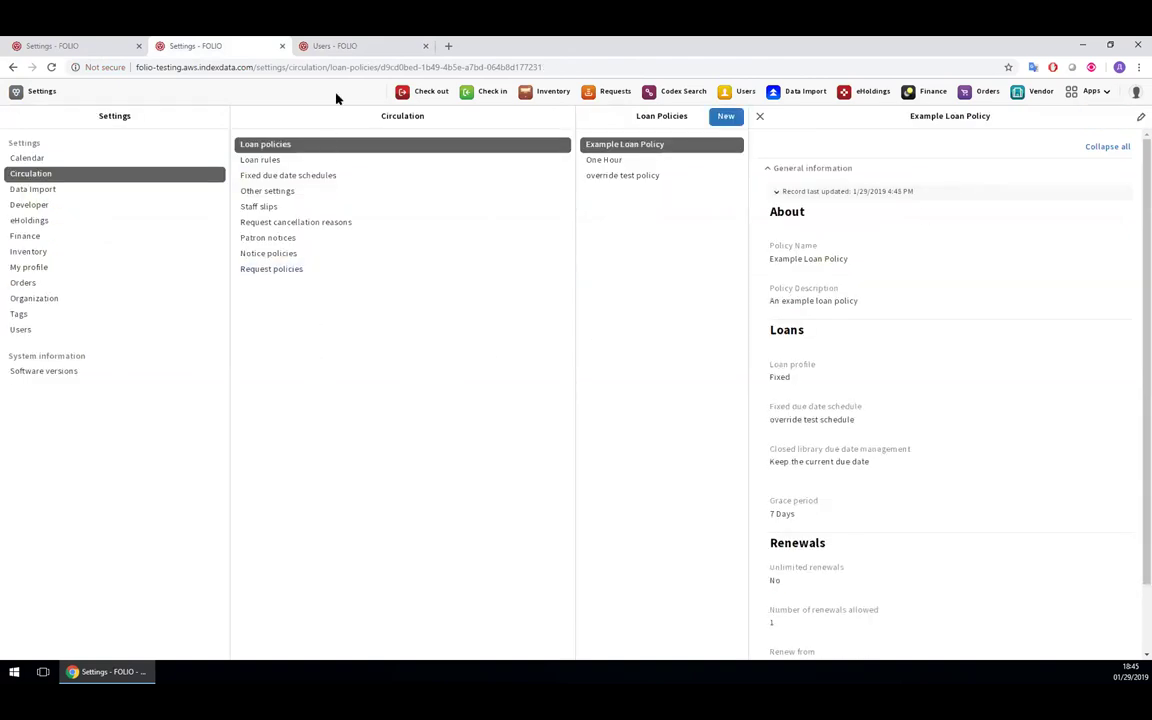
Try to renew the Matt Smith and Chad Hurley book loans again under the fixed loan profile
click(335, 46)
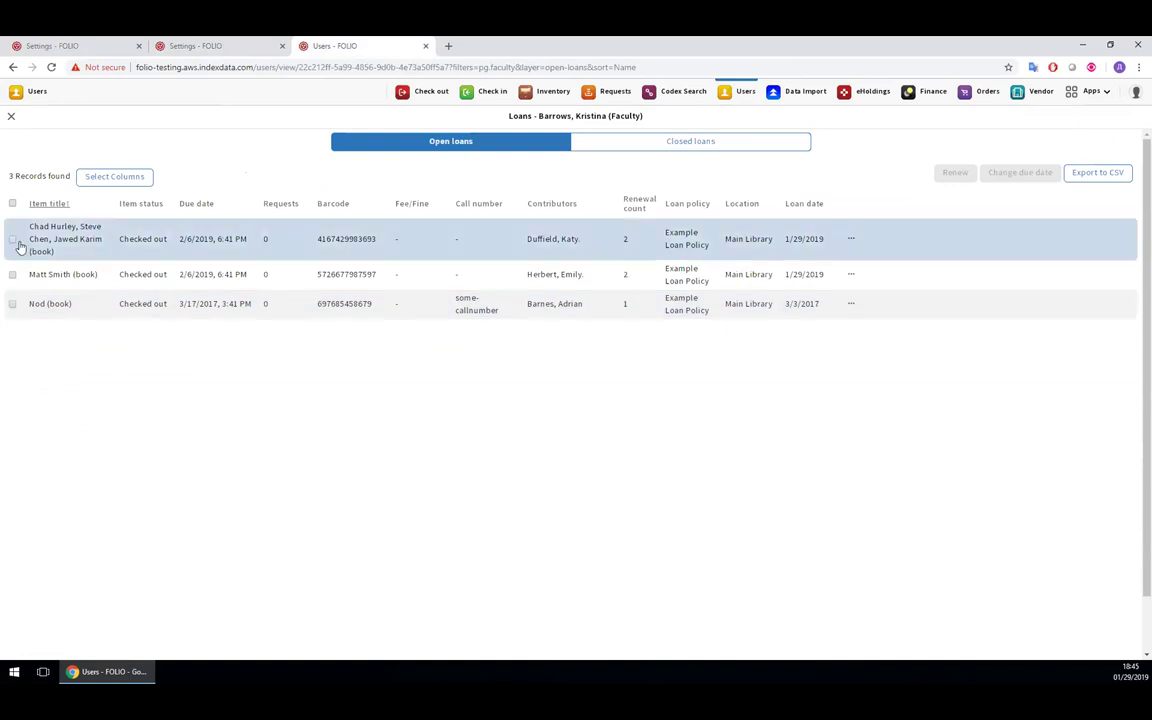
click(13, 240)
click(12, 274)
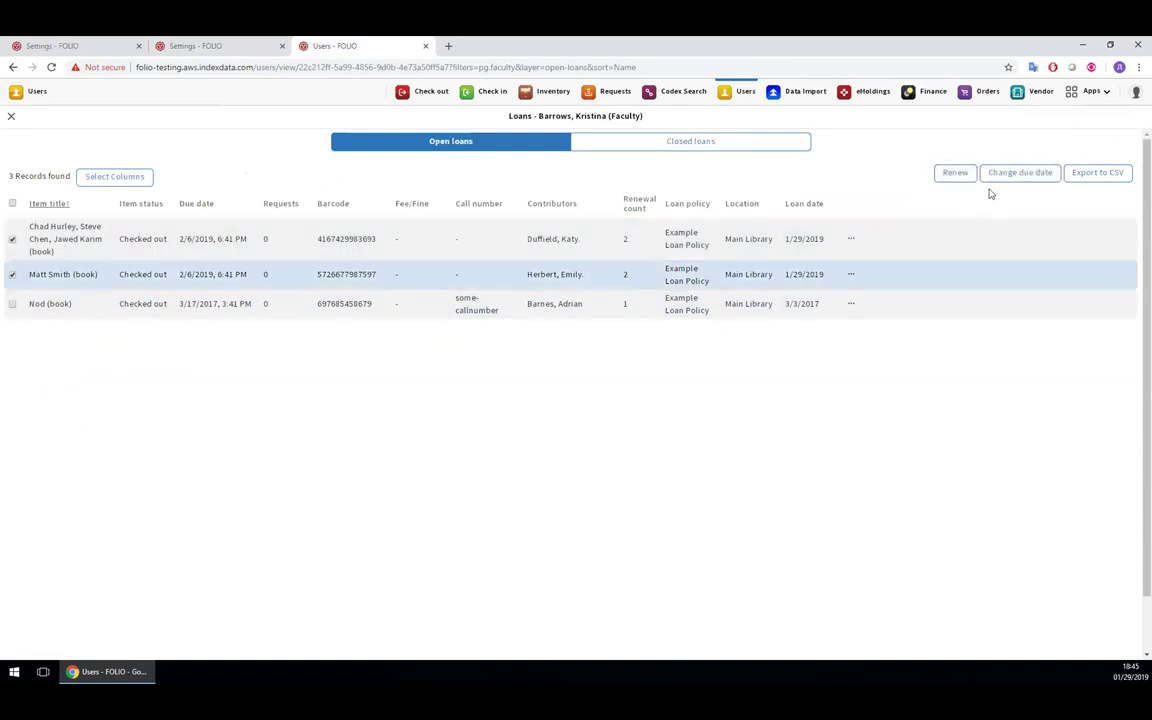
click(956, 175)
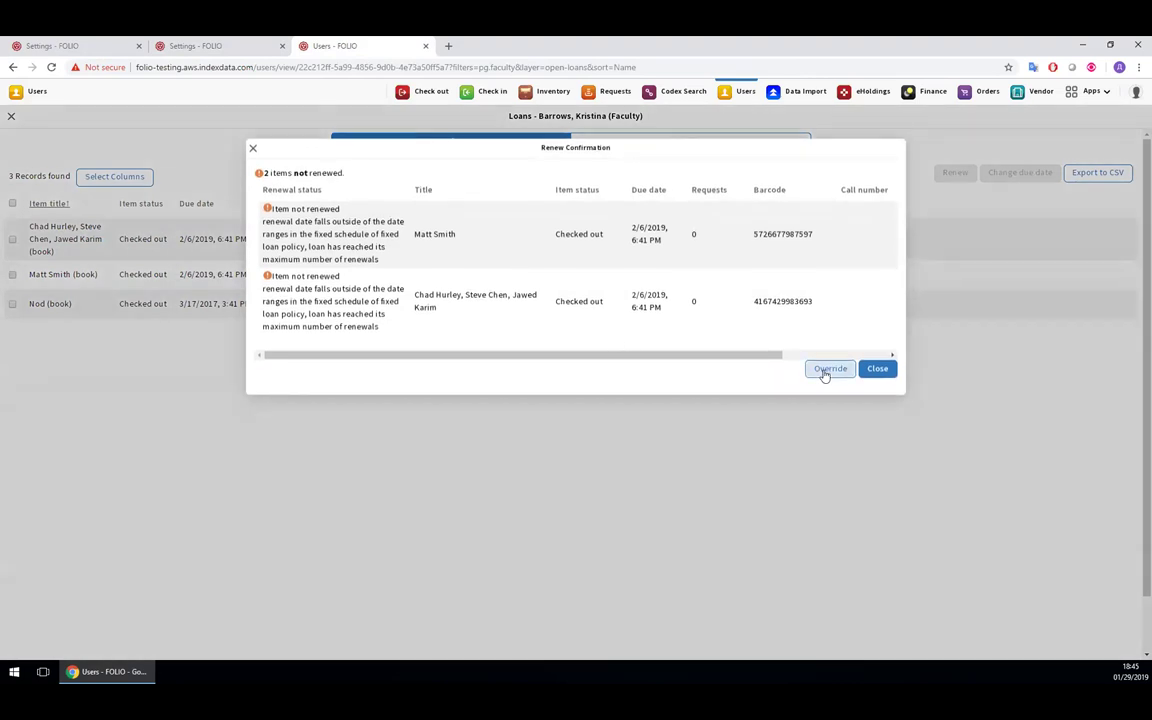
click(828, 375)
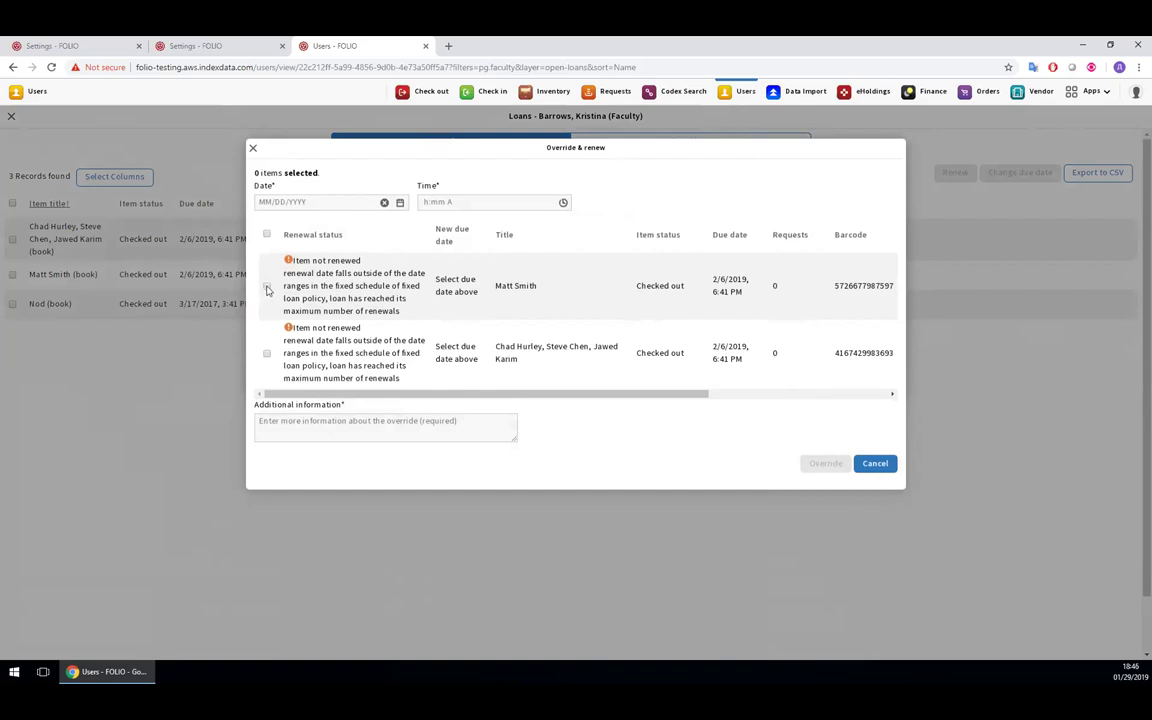
click(267, 288)
click(350, 202)
click(383, 222)
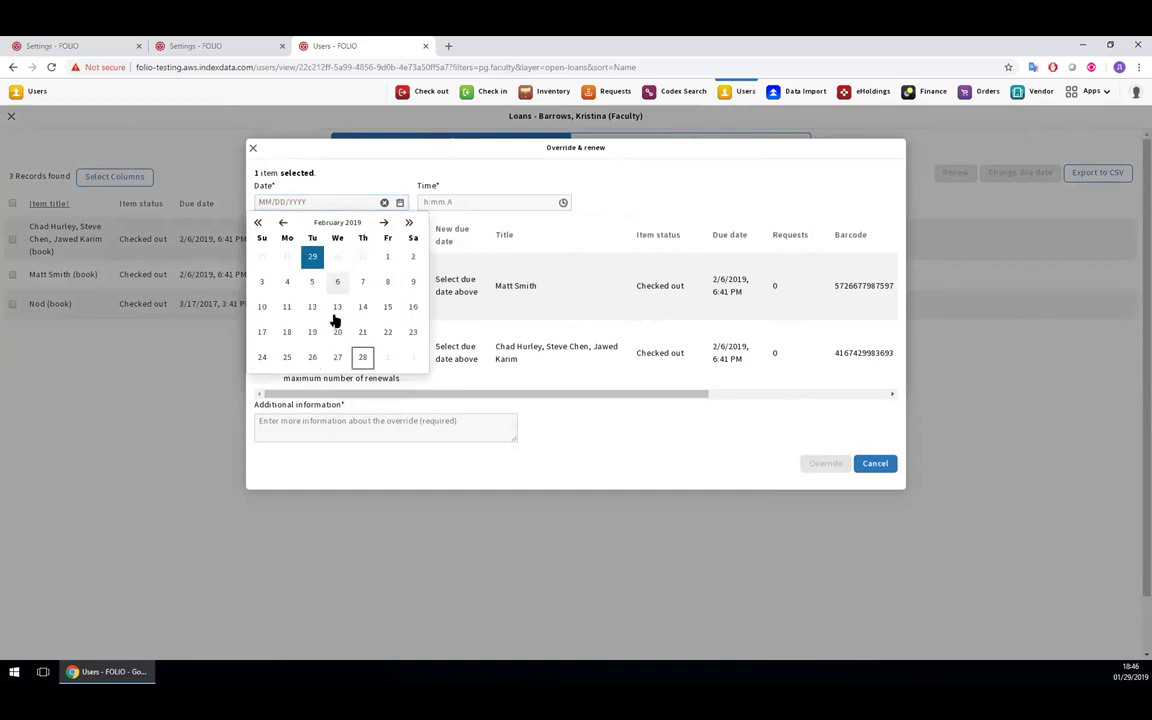
click(337, 306)
click(452, 202)
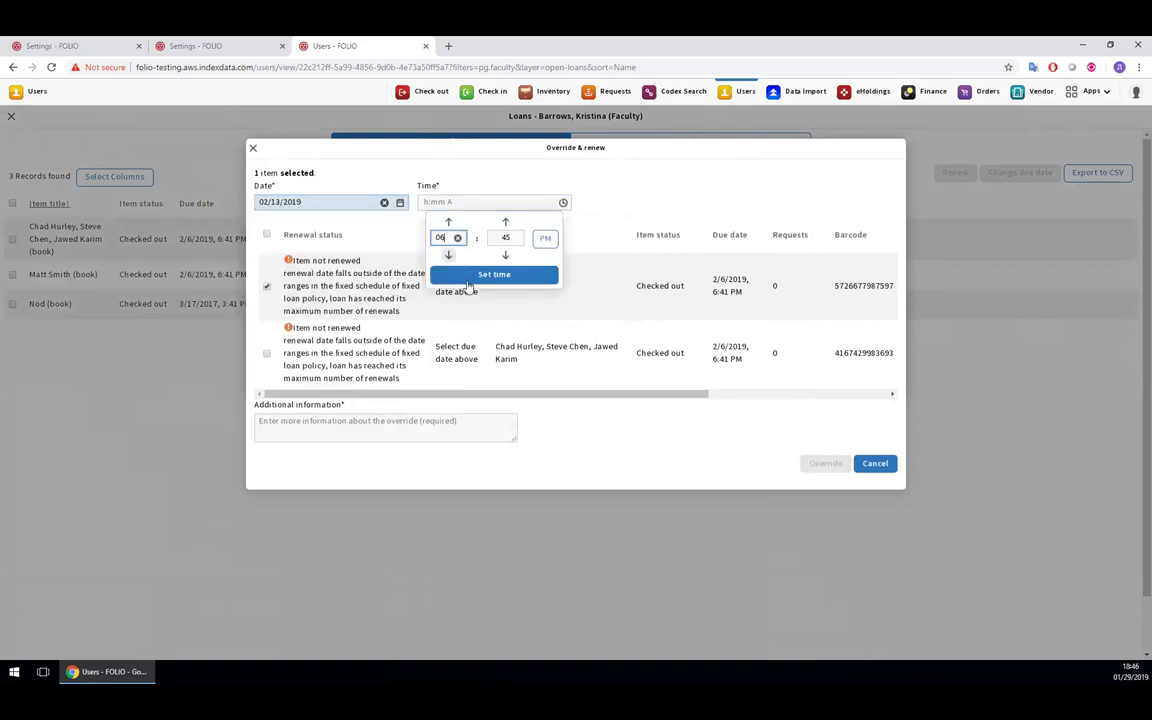
click(467, 280)
Override the renewal with the additional information "test5" and open the Matt Smith book's loan details
click(415, 428)
text(test5)
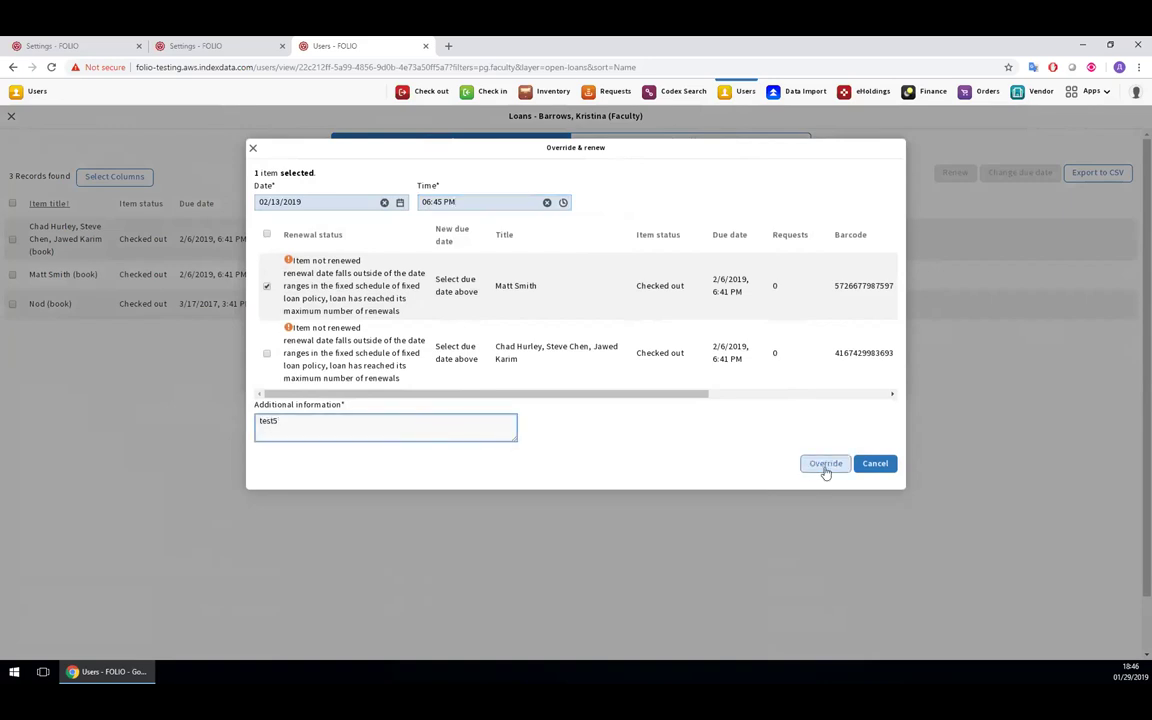
click(825, 465)
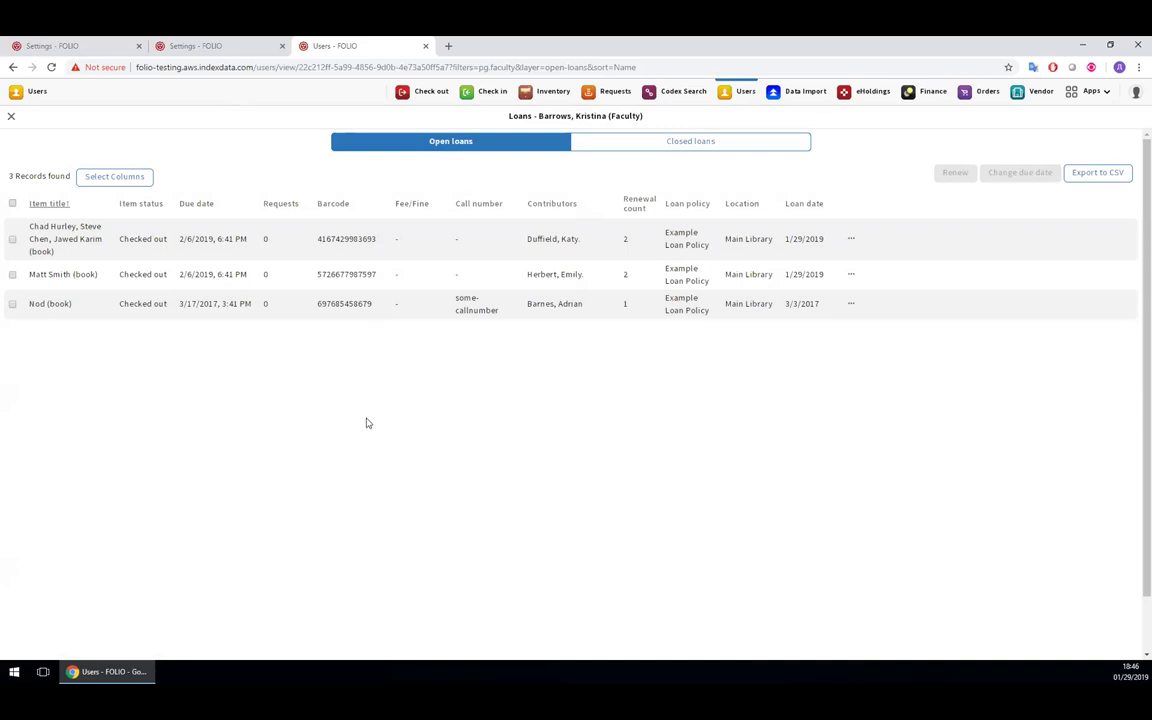
click(140, 278)
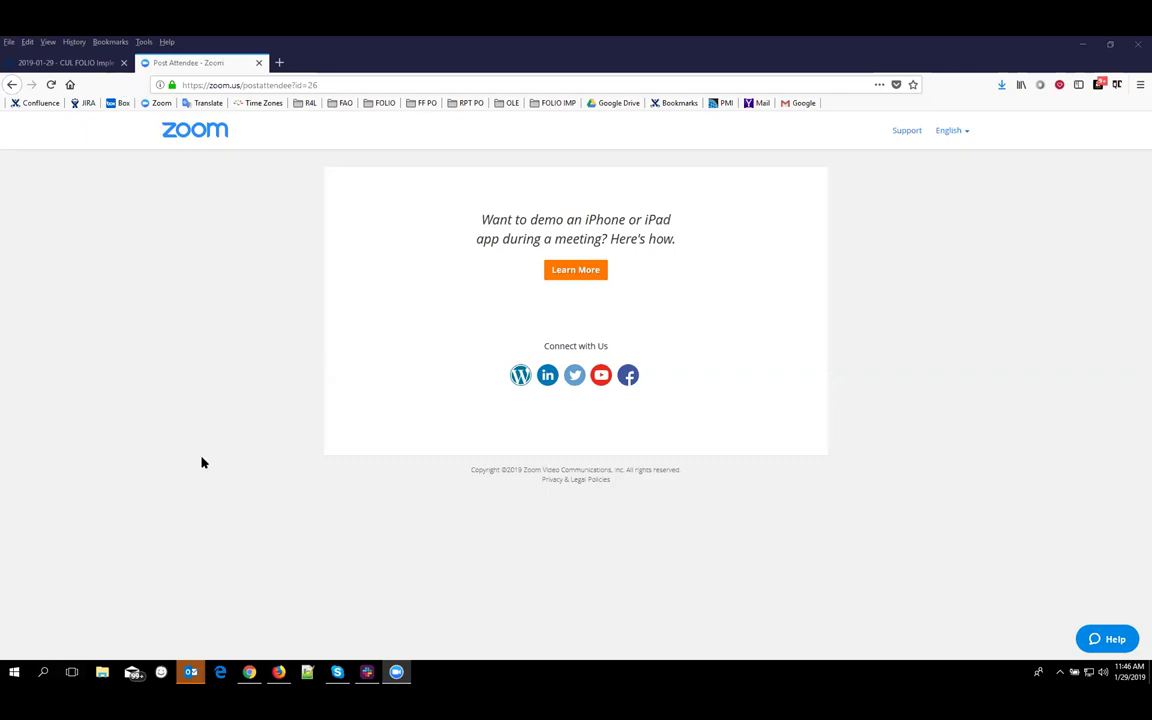
Switch to FOLIO in Chrome and examine the selected undergrad patron's blocks, loans and open fees/fines
click(250, 672)
scroll(644, 566, down, 2)
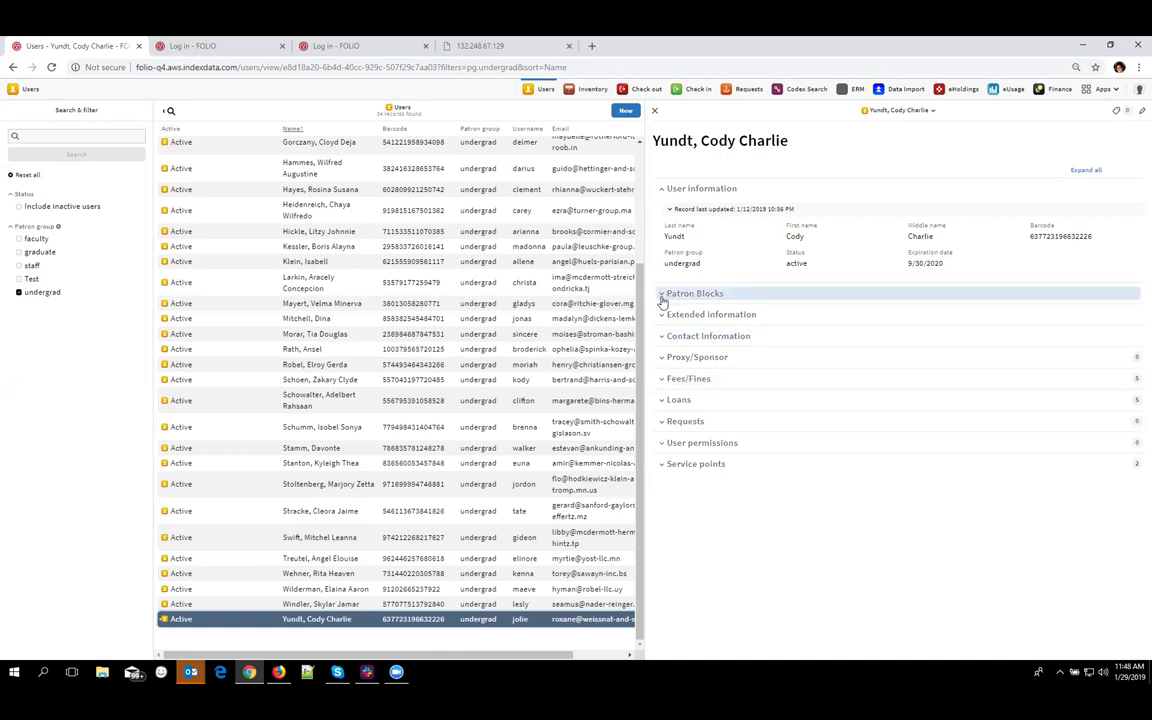
click(662, 295)
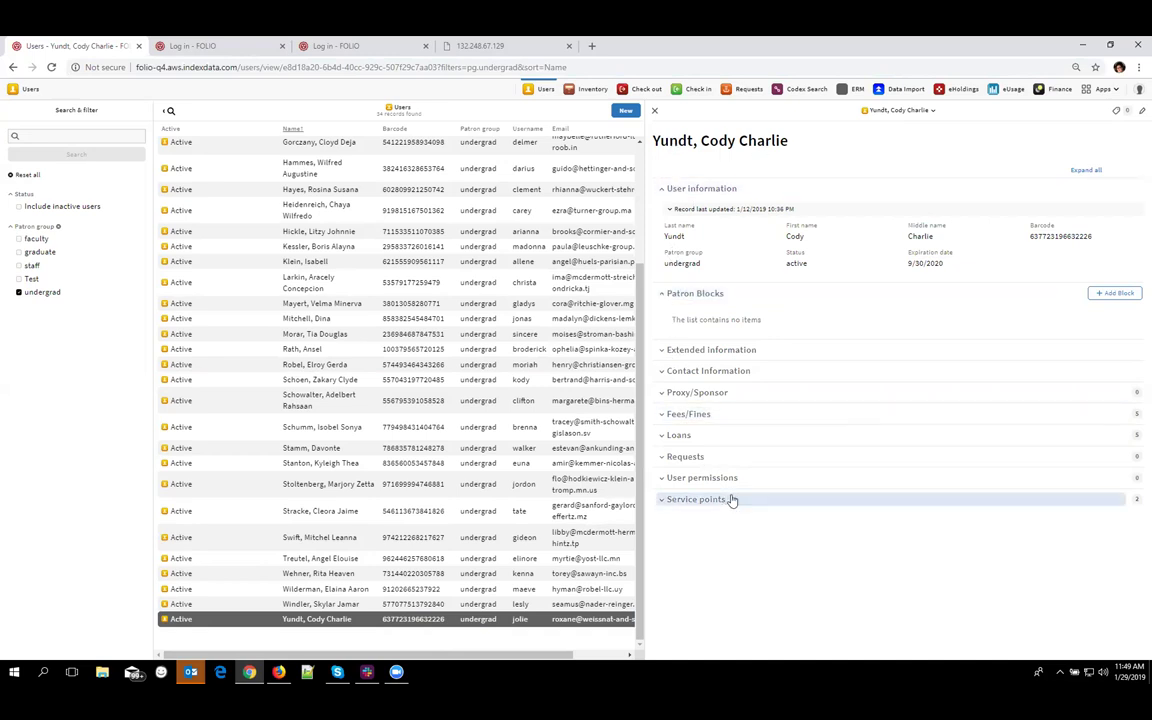
click(665, 437)
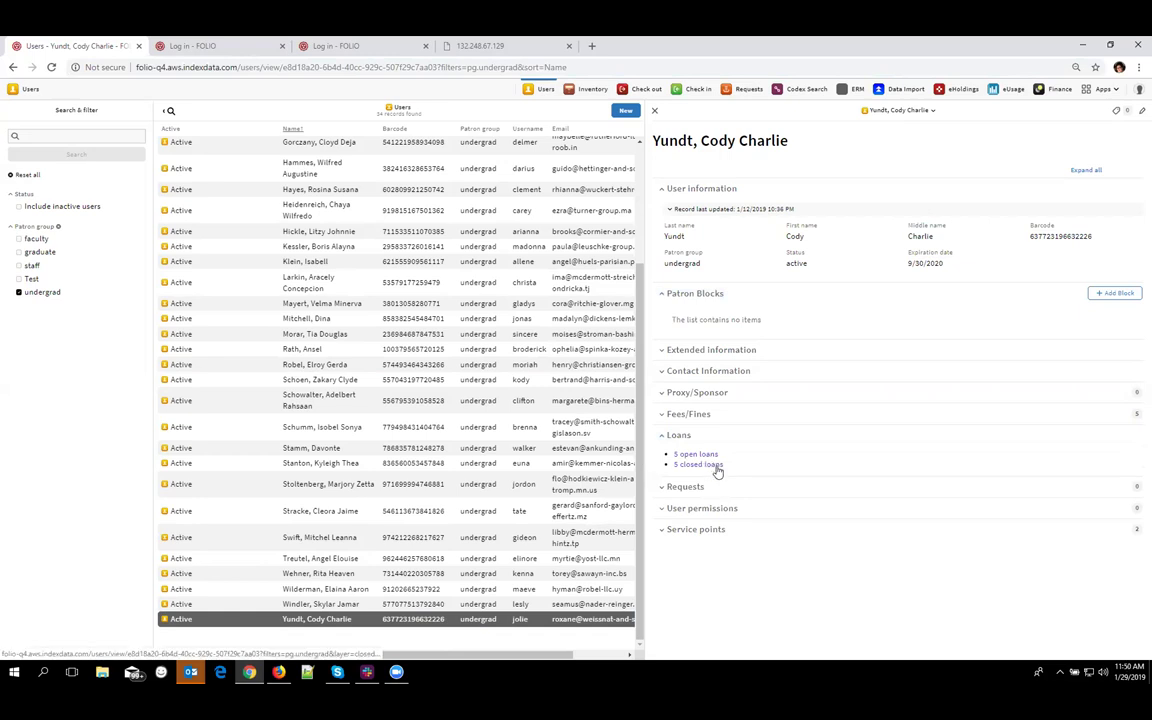
click(662, 416)
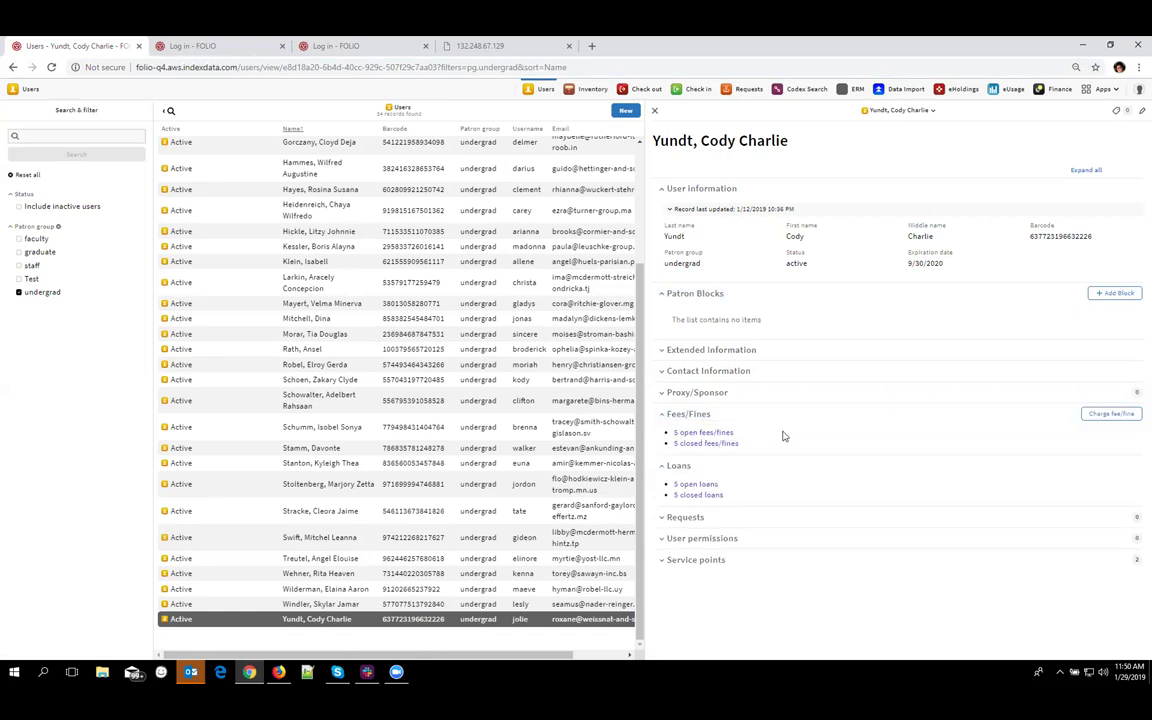
click(714, 434)
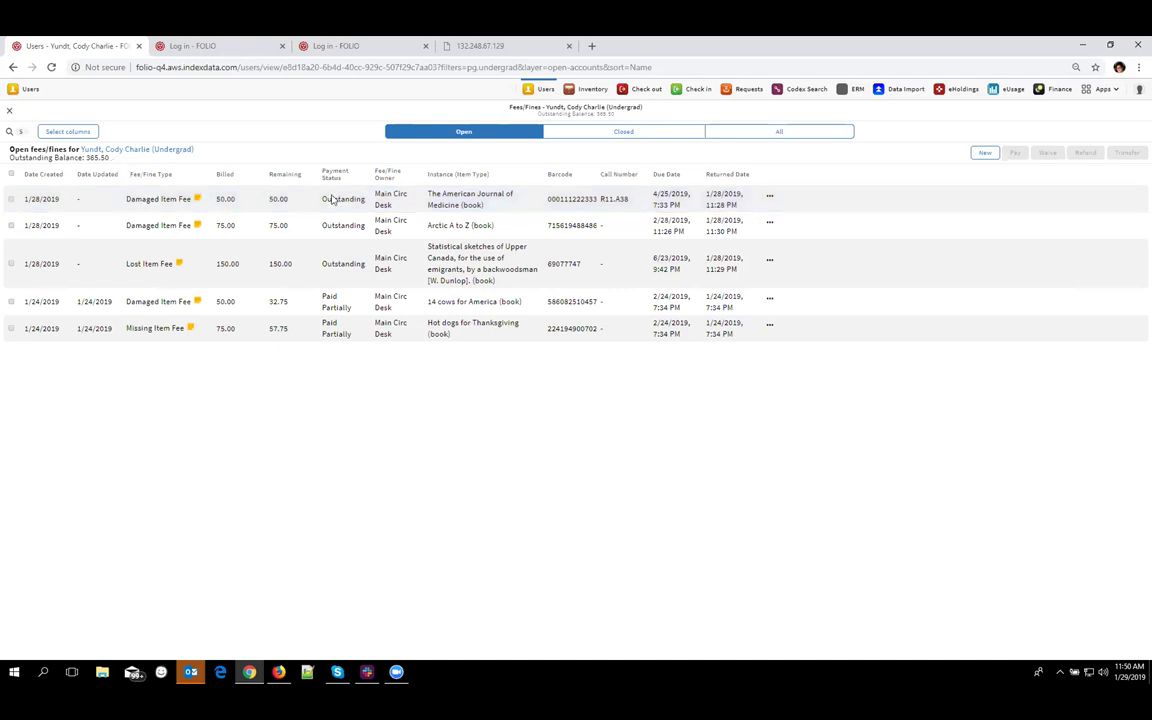
click(8, 112)
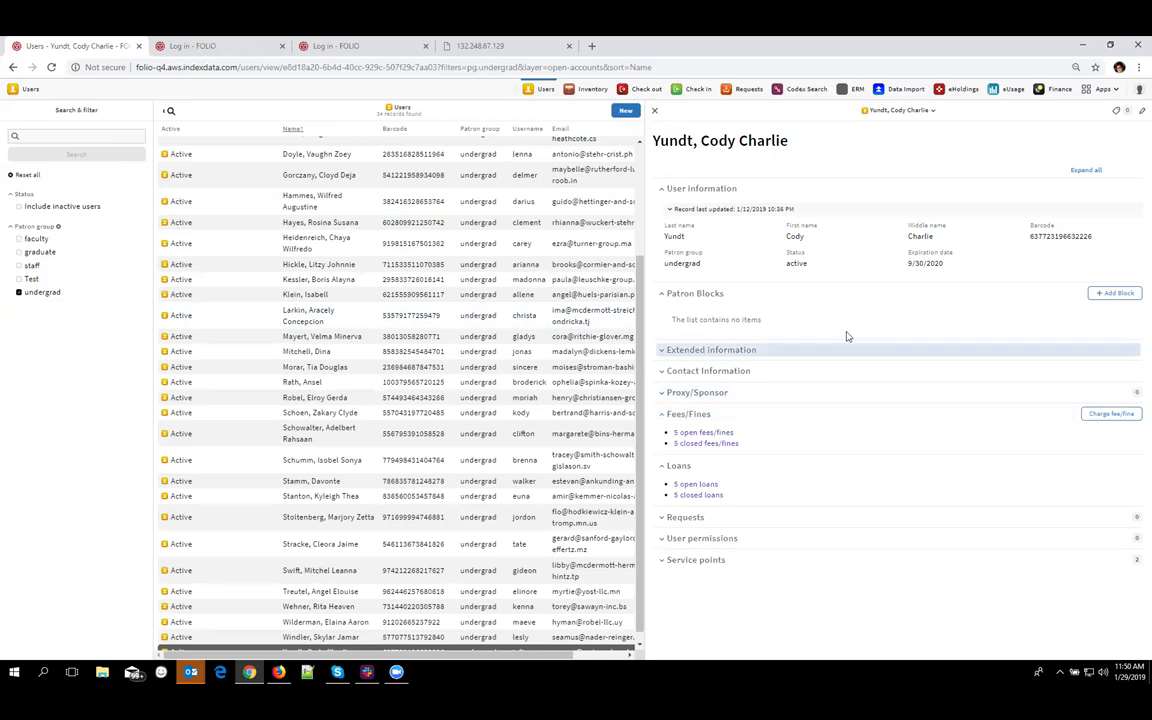
Start a new patron block with the display description "Patron owes over $365 in fees/fines"
click(1110, 293)
click(58, 220)
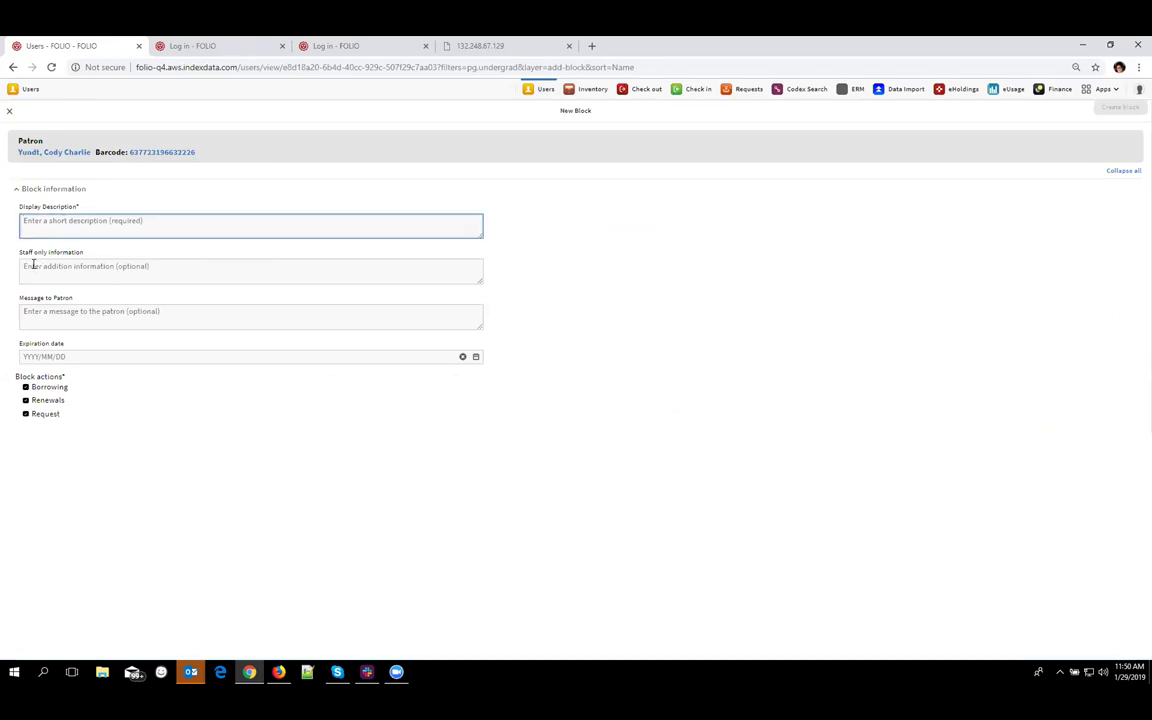
text(Pat)
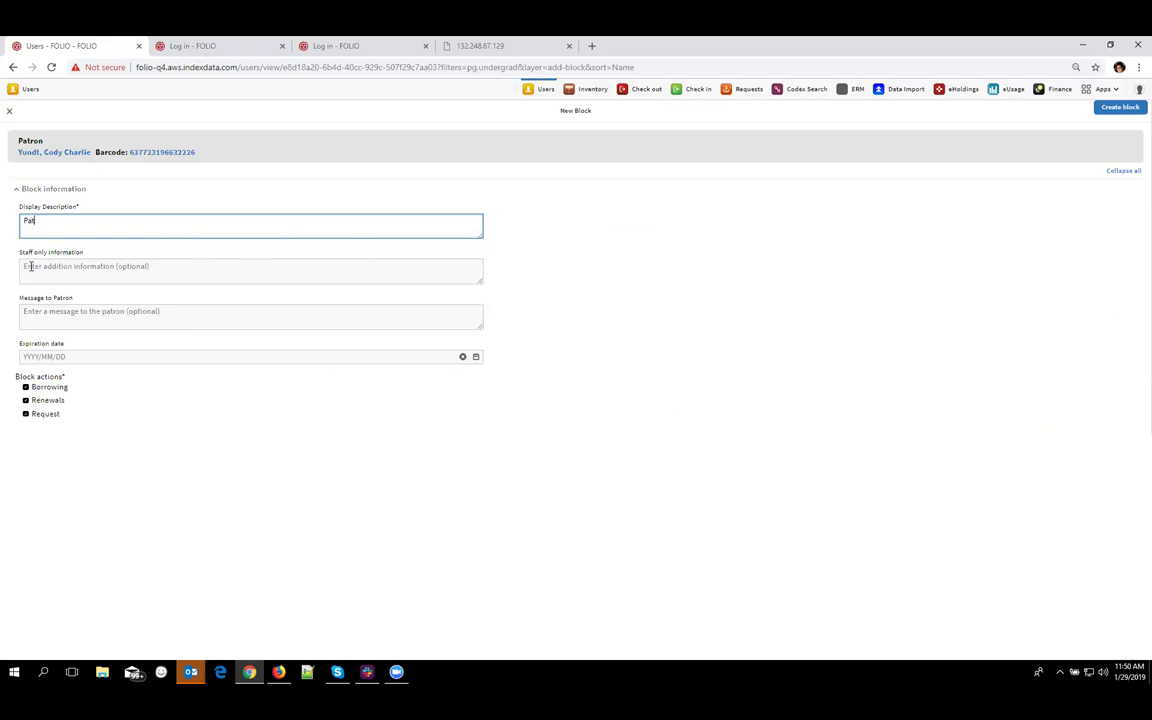
text(ron owes )
text(365)
key(BackSpace)
key(BackSpace)
key(BackSpace)
text(over 36)
text(5)
text( in)
text( f)
text(ees/fines)
text($)
text($)
key(Delete)
Extend the block's display description with "--must get under $100"
click(181, 228)
text(--mu)
text(st ge)
text(t f)
key(BackSpace)
text(under)
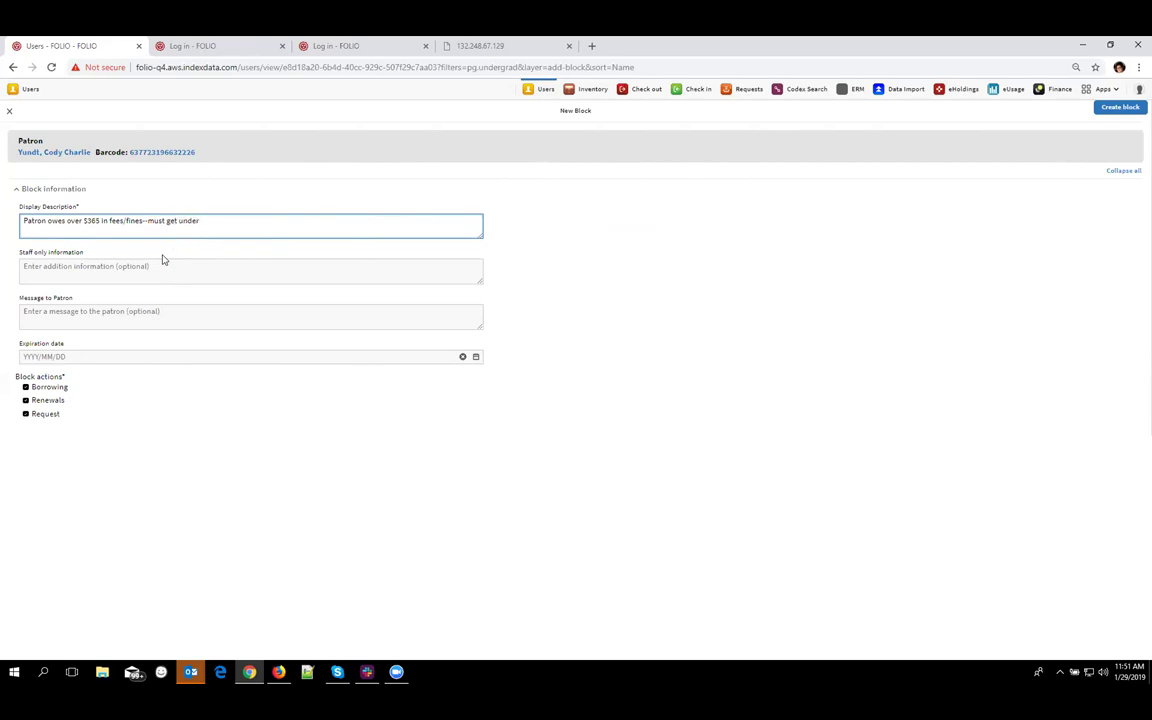
text( $100)
Add the message to patron "Please contact us to arrange for payment of your fees/fines" and create the block without an expiration date
click(69, 266)
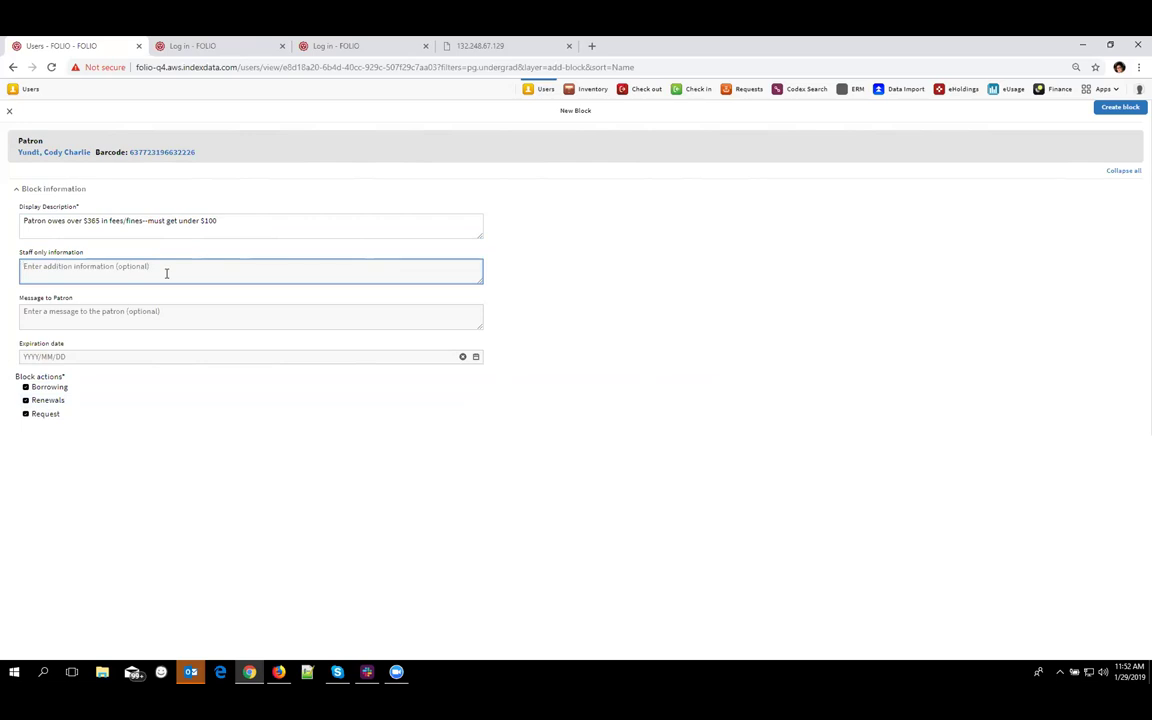
click(81, 312)
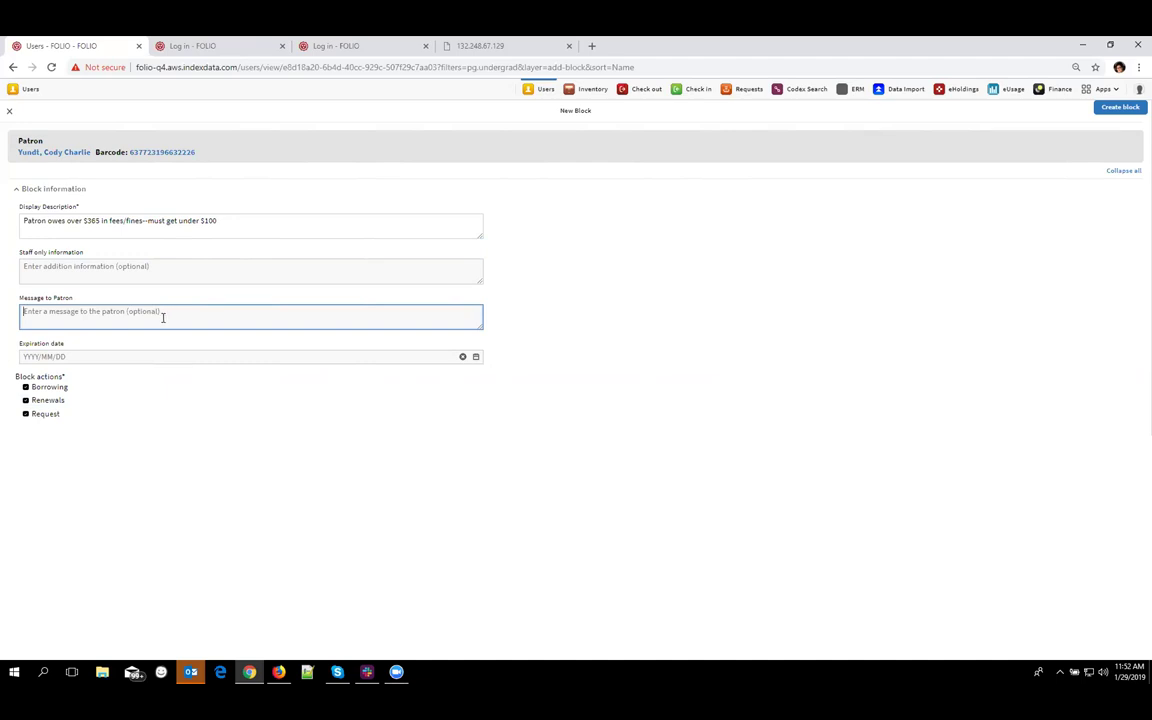
text(Please)
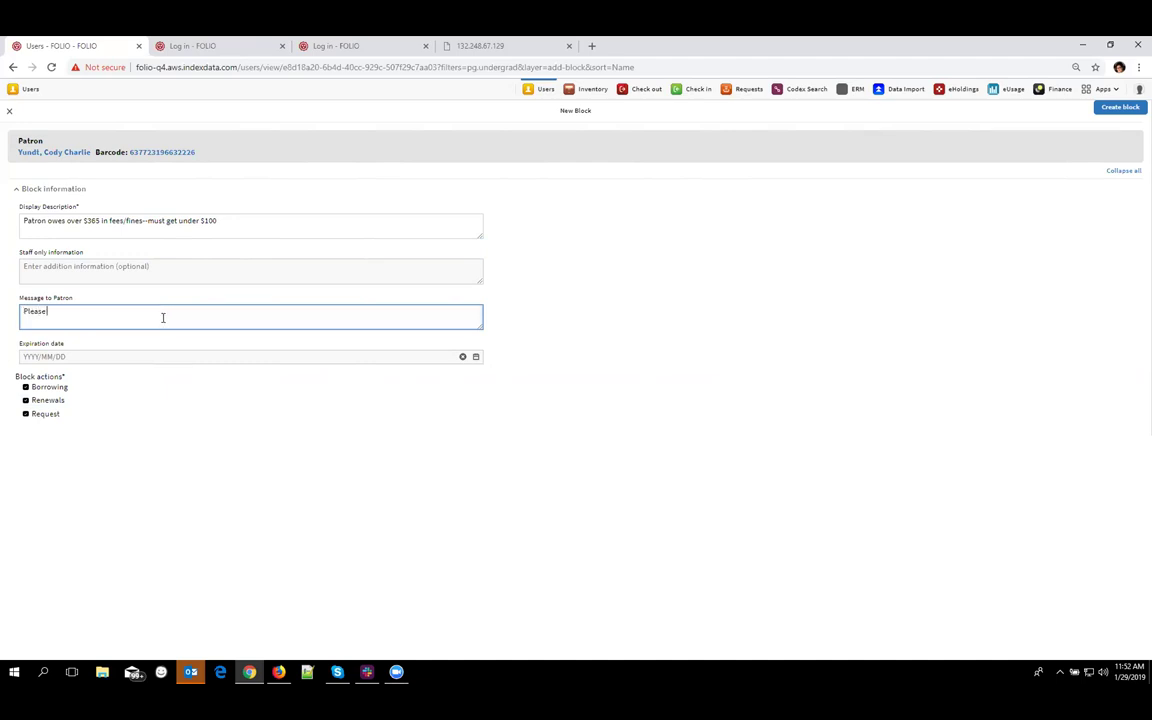
text( contact us to arrange for payment of your fees.)
text(fines)
click(71, 356)
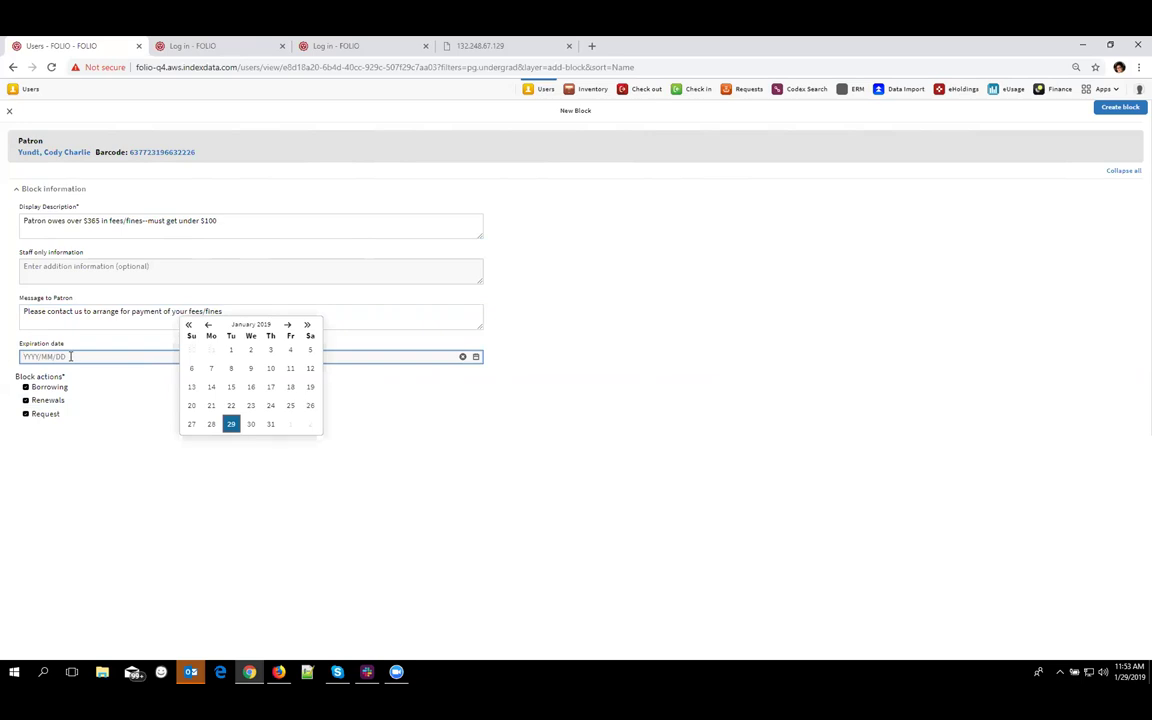
click(705, 283)
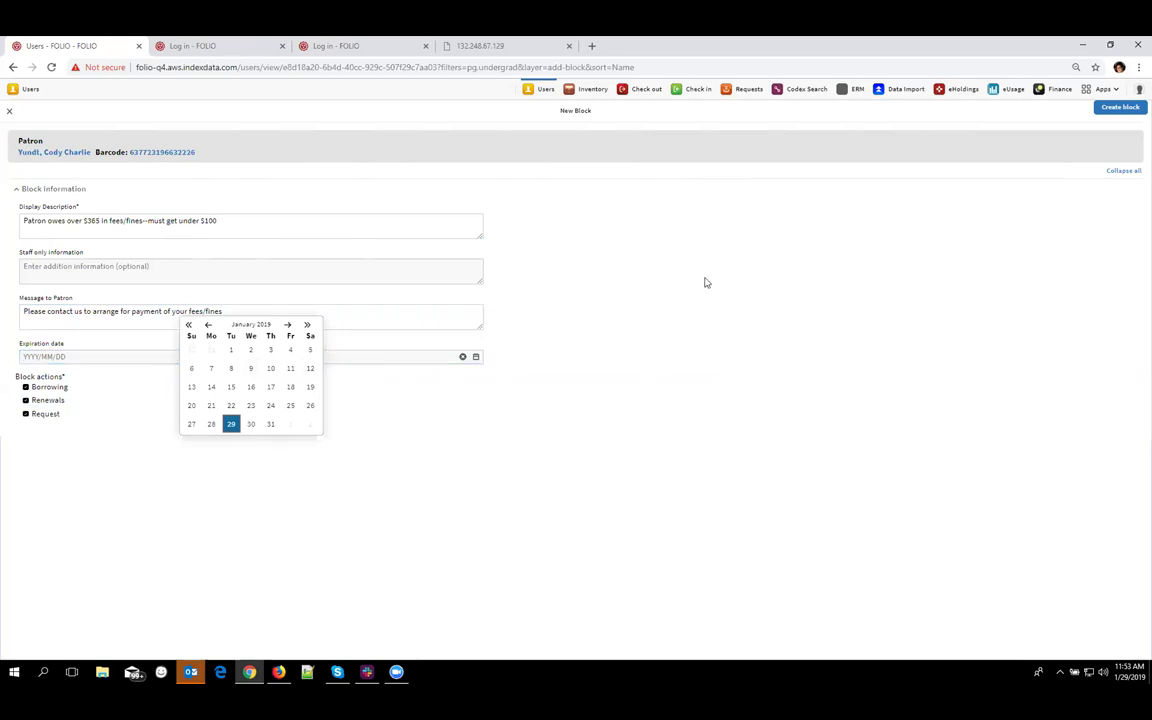
click(1094, 129)
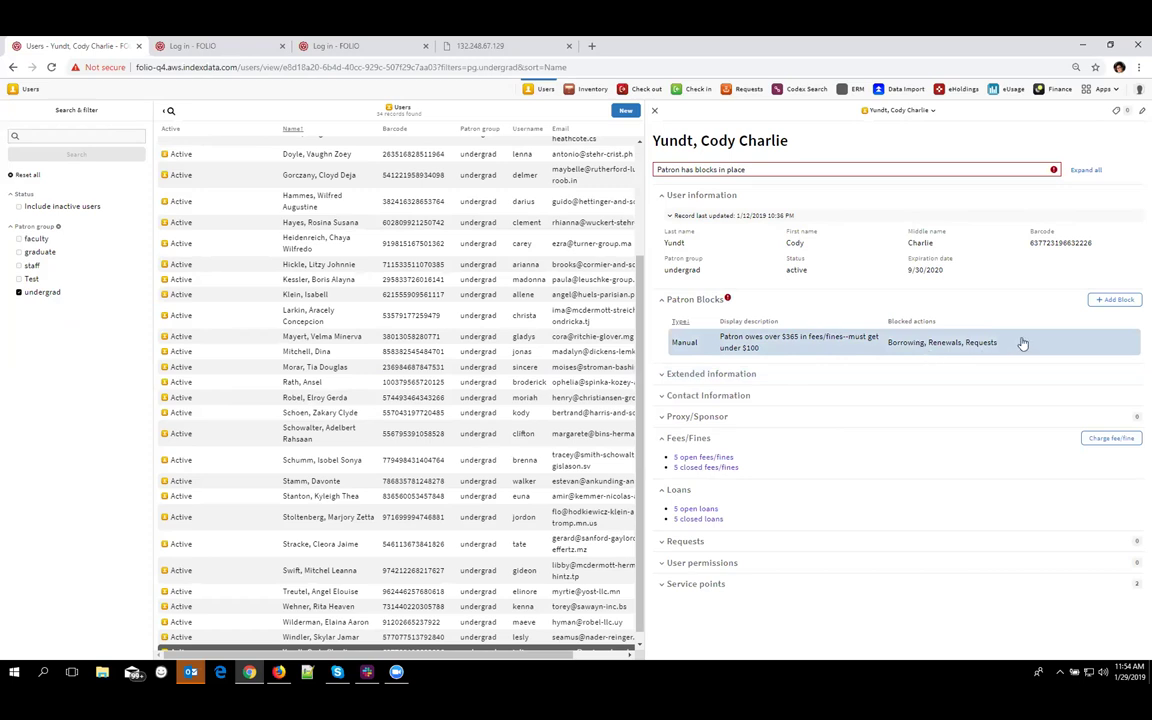
Edit the manual patron block to set its expiration date to 2019/02/02 and save it
click(888, 346)
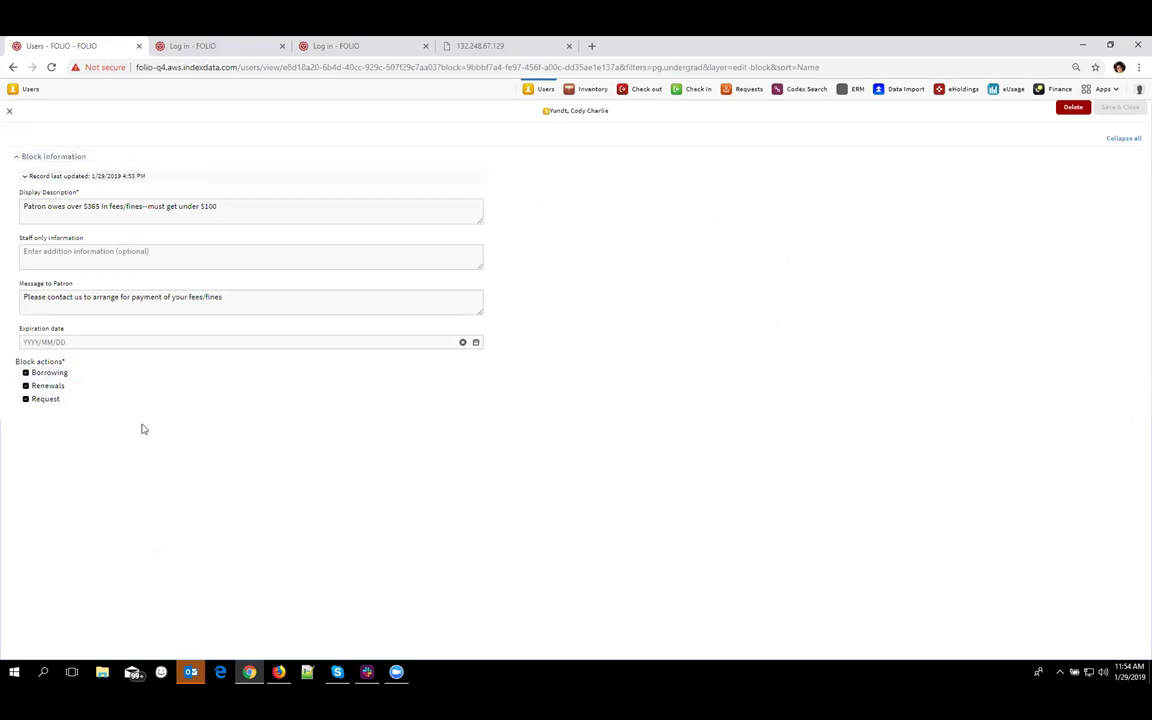
click(356, 341)
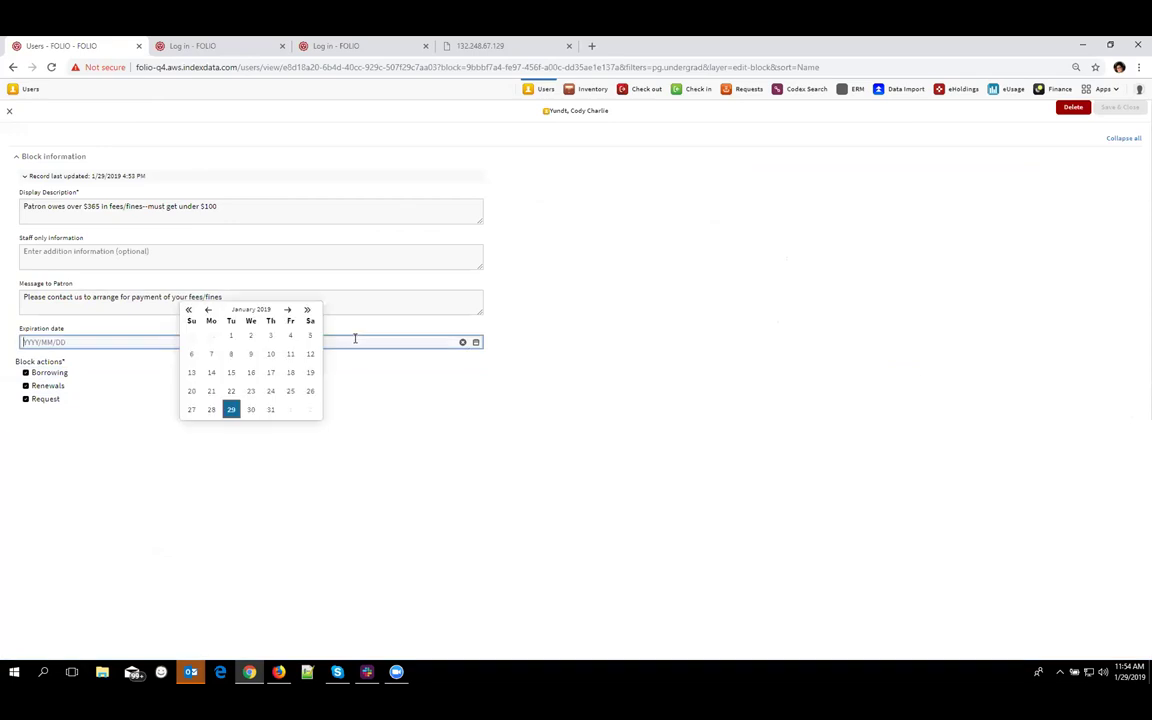
click(310, 410)
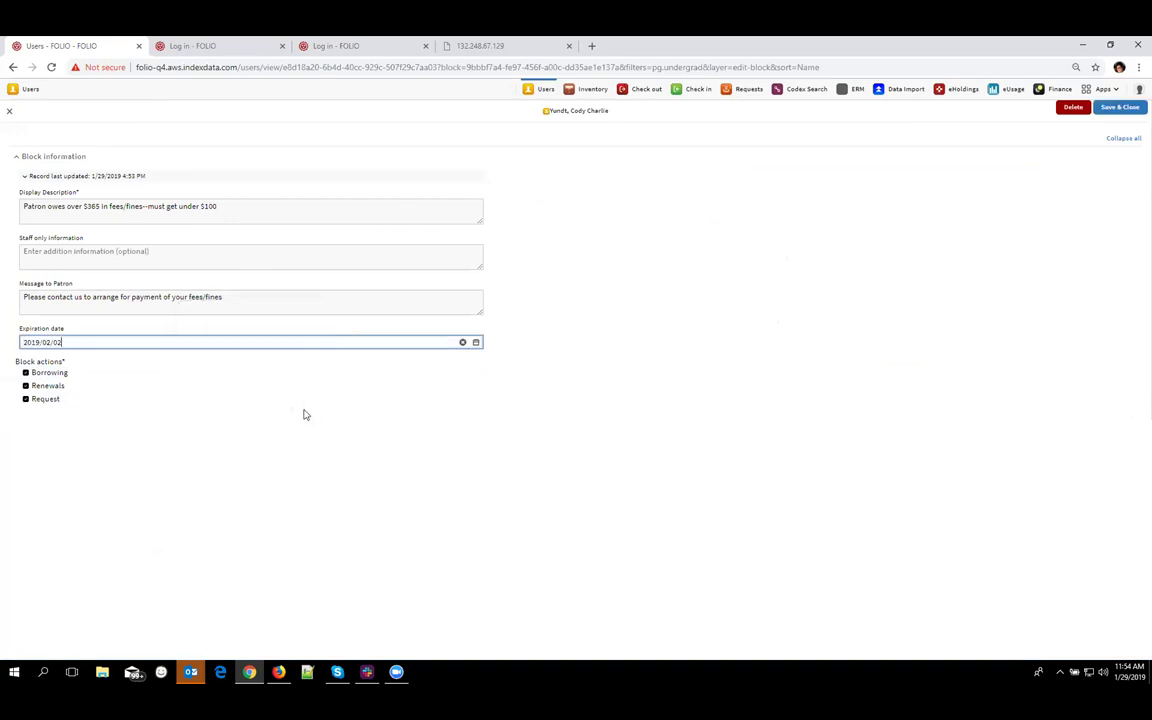
click(1113, 116)
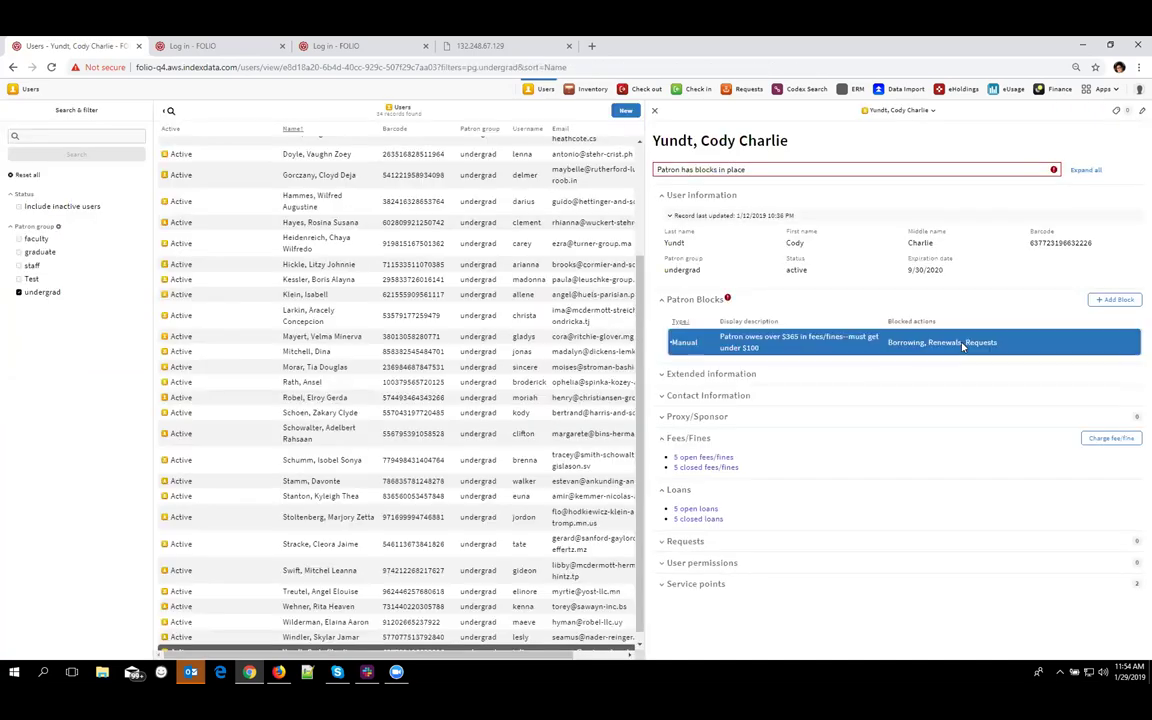
Clear the expiration date of the manual patron block and save it
click(866, 312)
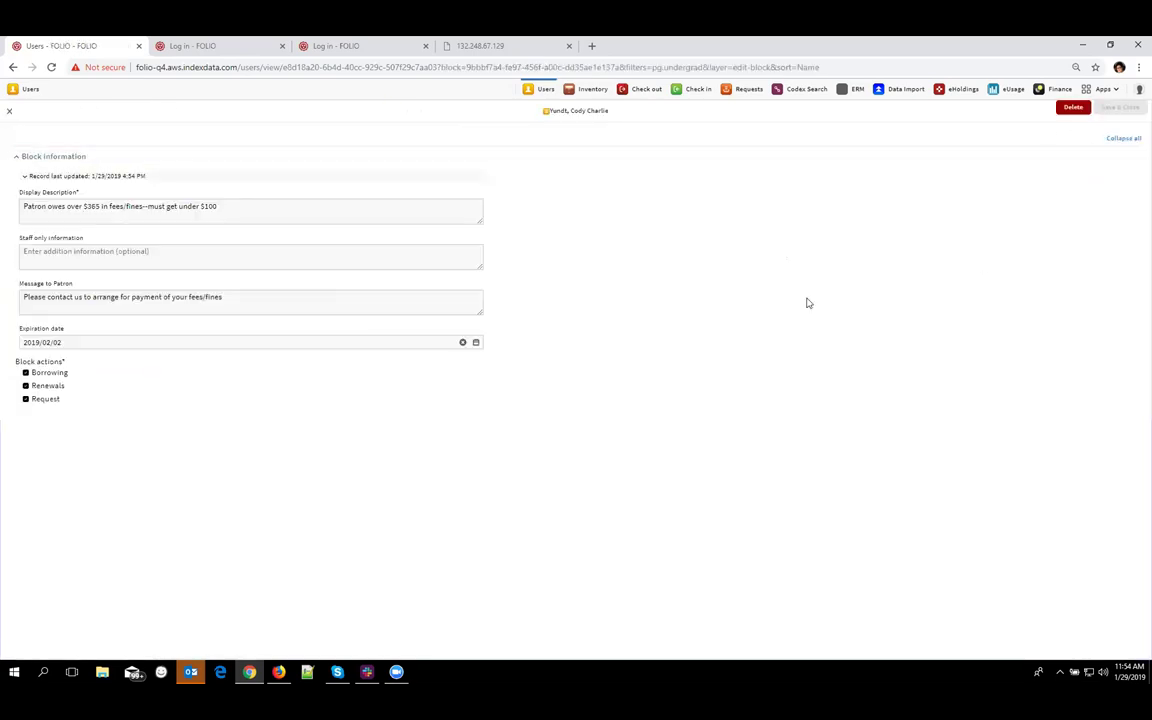
click(171, 342)
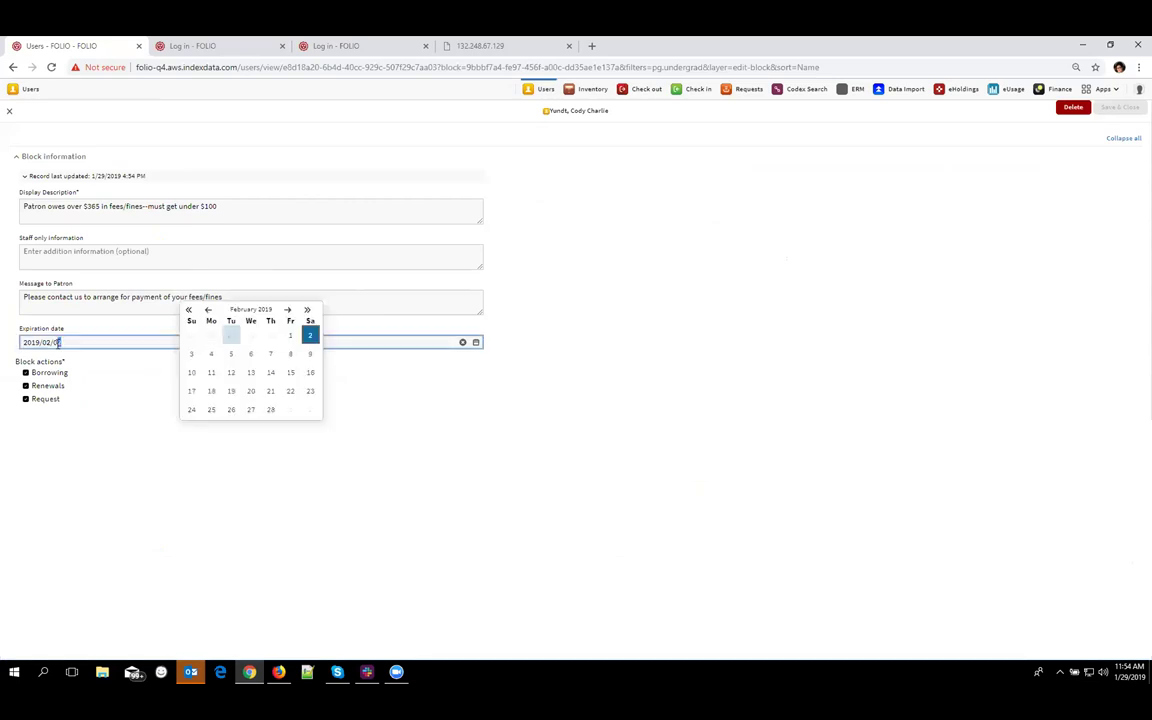
triple_click(41, 346)
key(BackSpace)
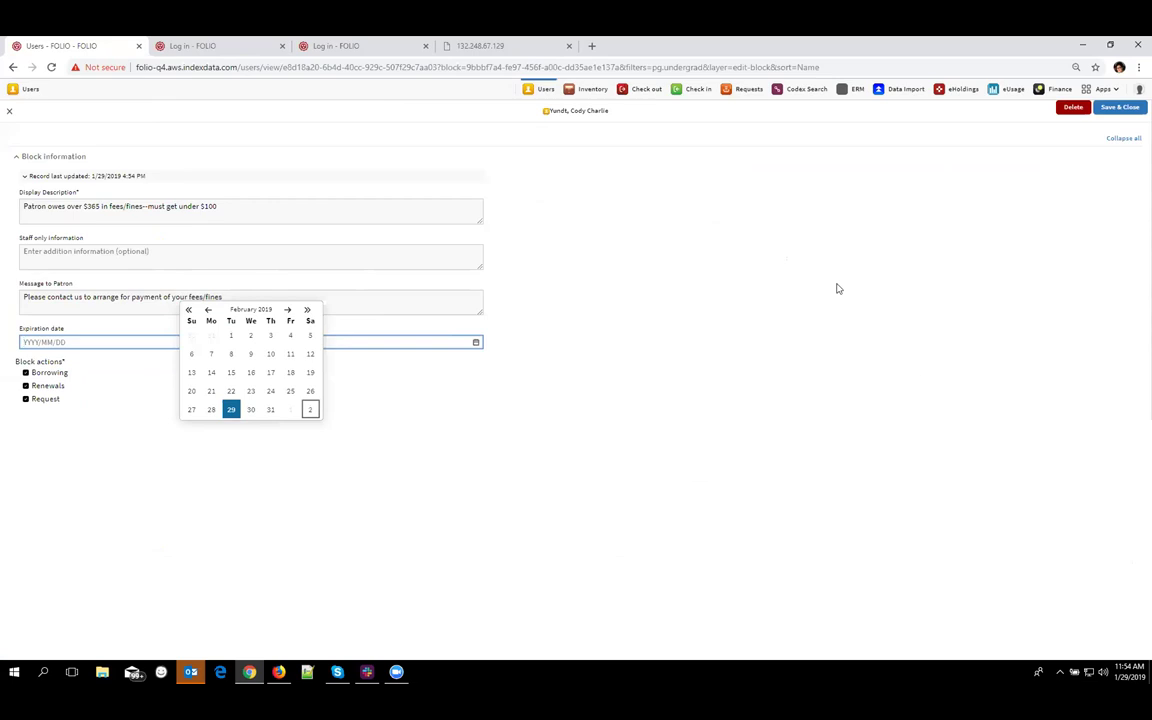
click(1119, 110)
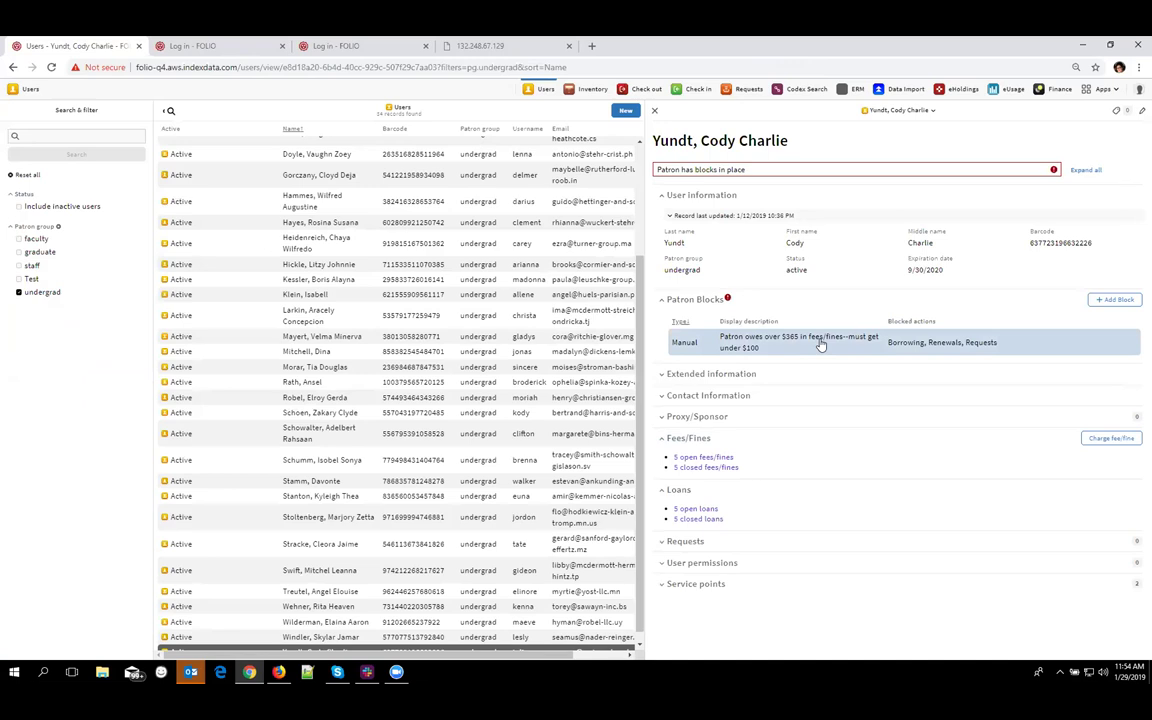
Look up the patron in Check out with the barcode copied from the user record, and view the block details in the Patron Blocks section
drag(1092, 243, 1030, 243)
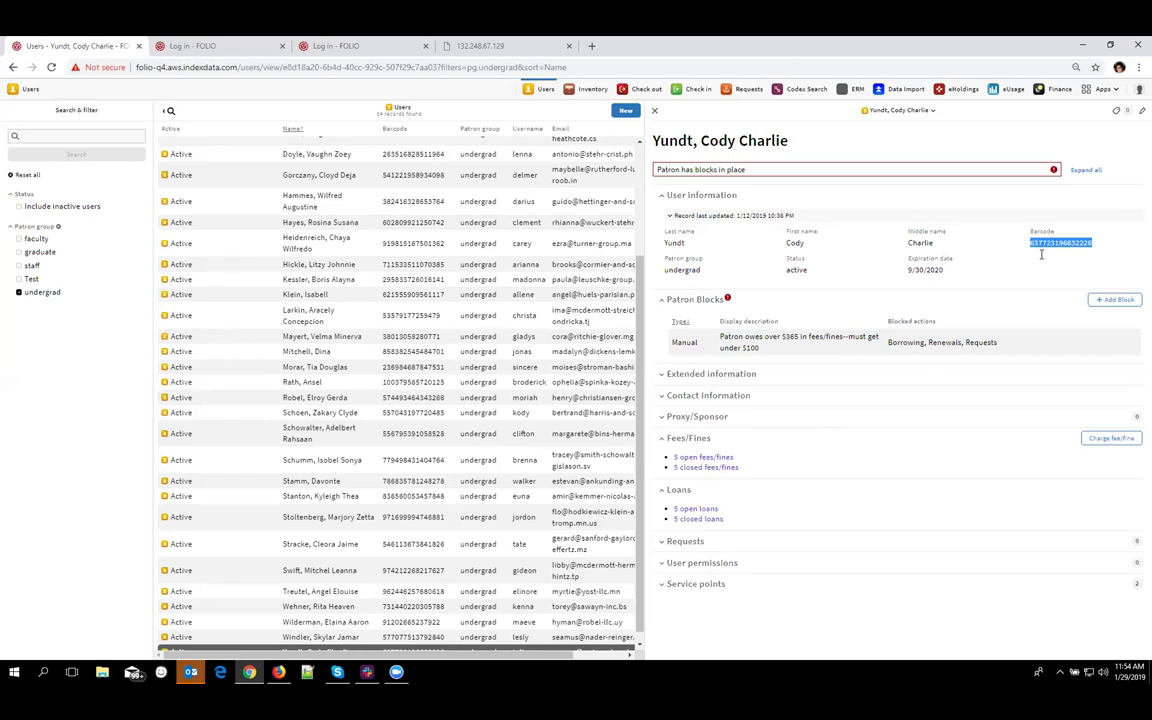
click(643, 92)
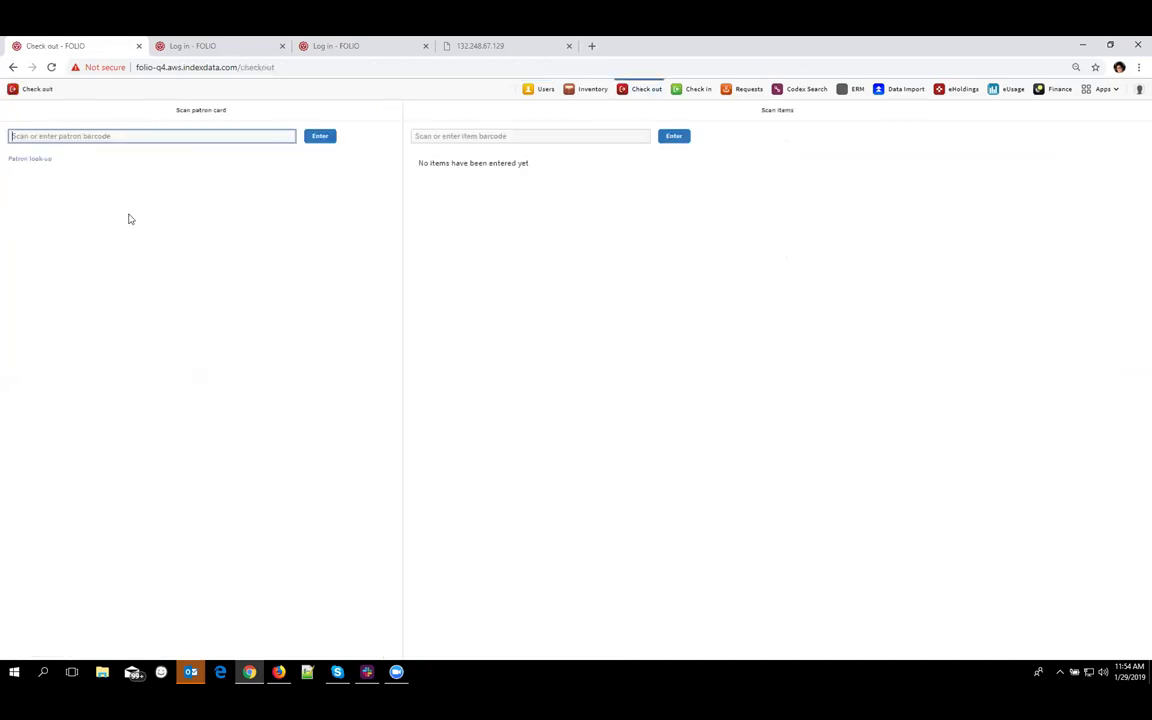
click(51, 139)
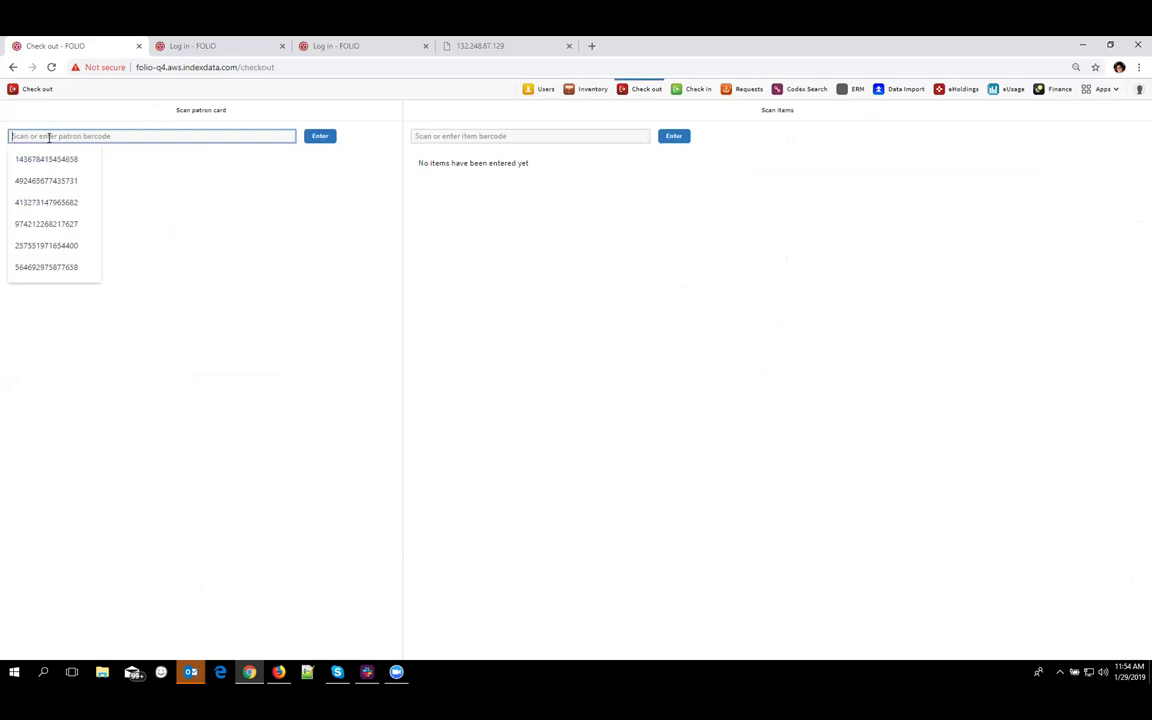
key(ctrl+v)
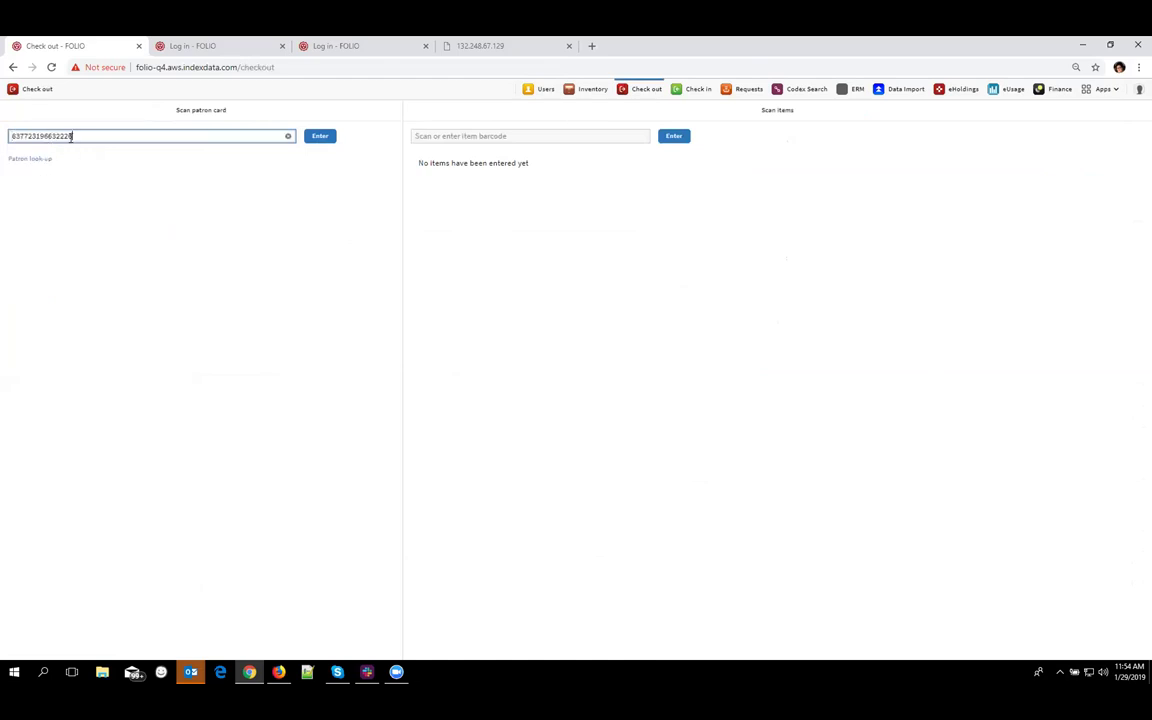
click(318, 138)
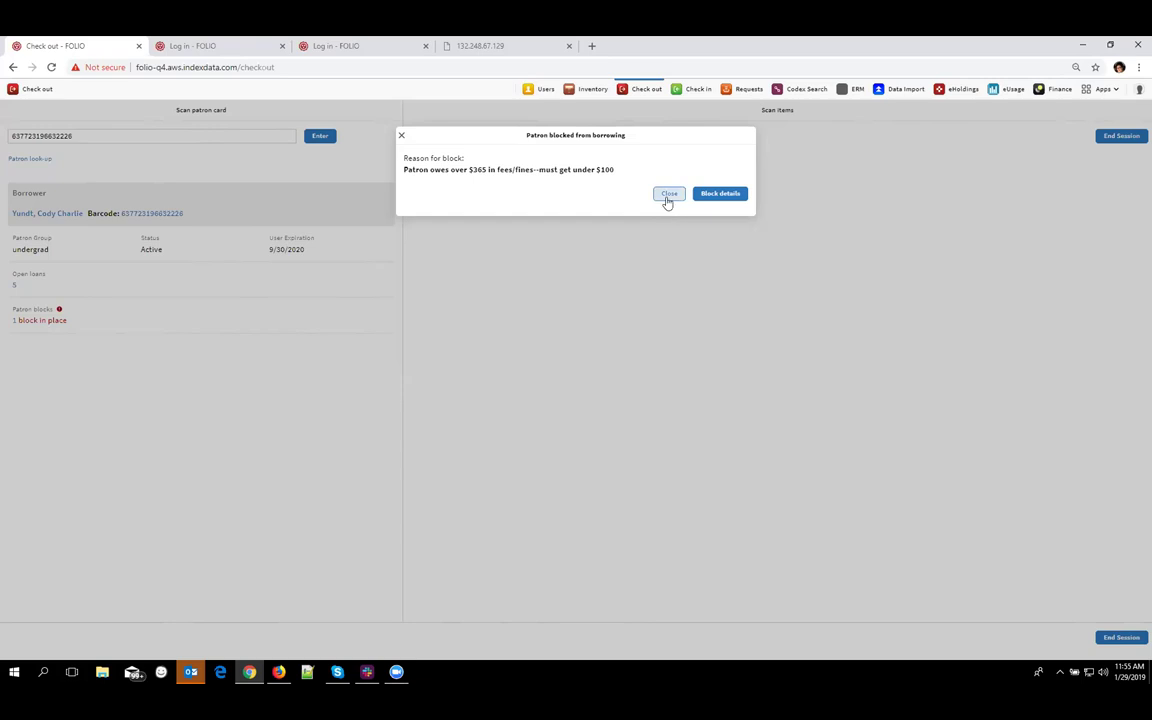
click(720, 194)
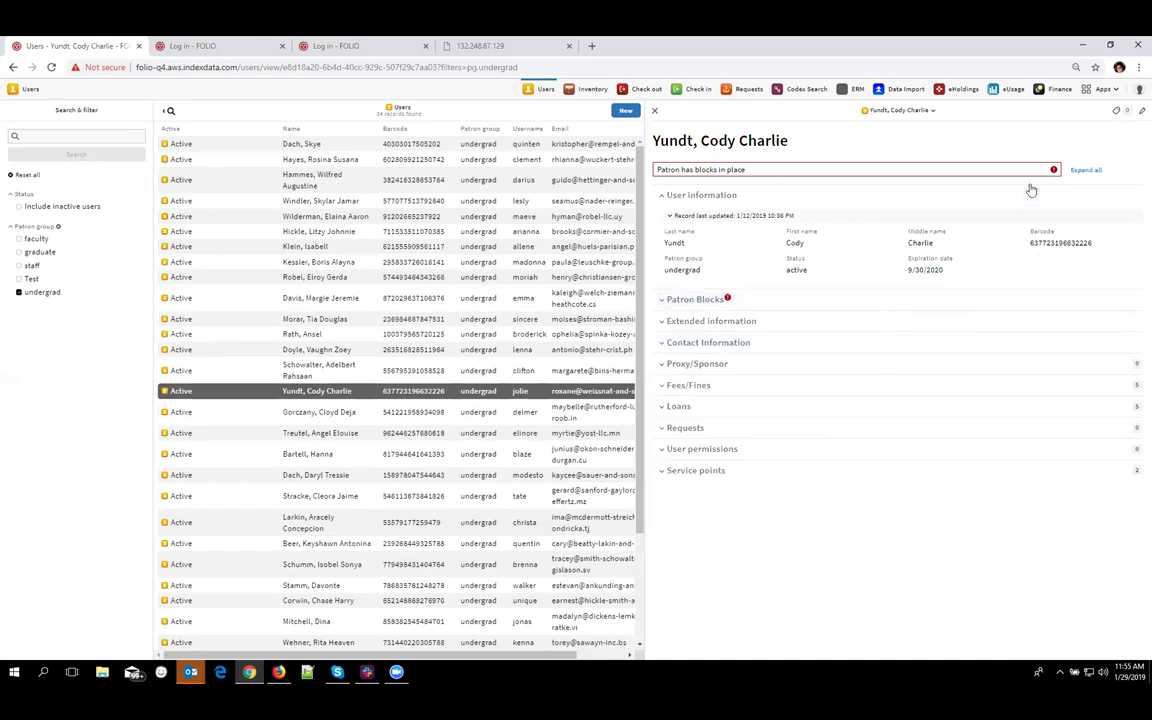
click(664, 300)
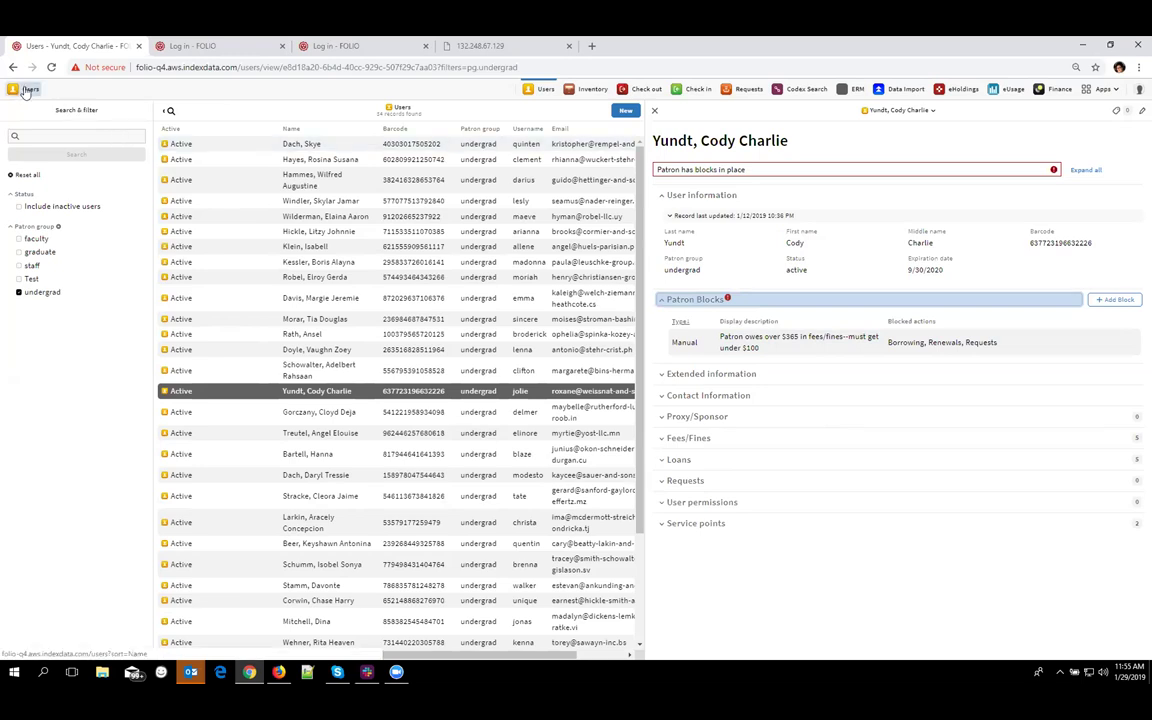
click(643, 92)
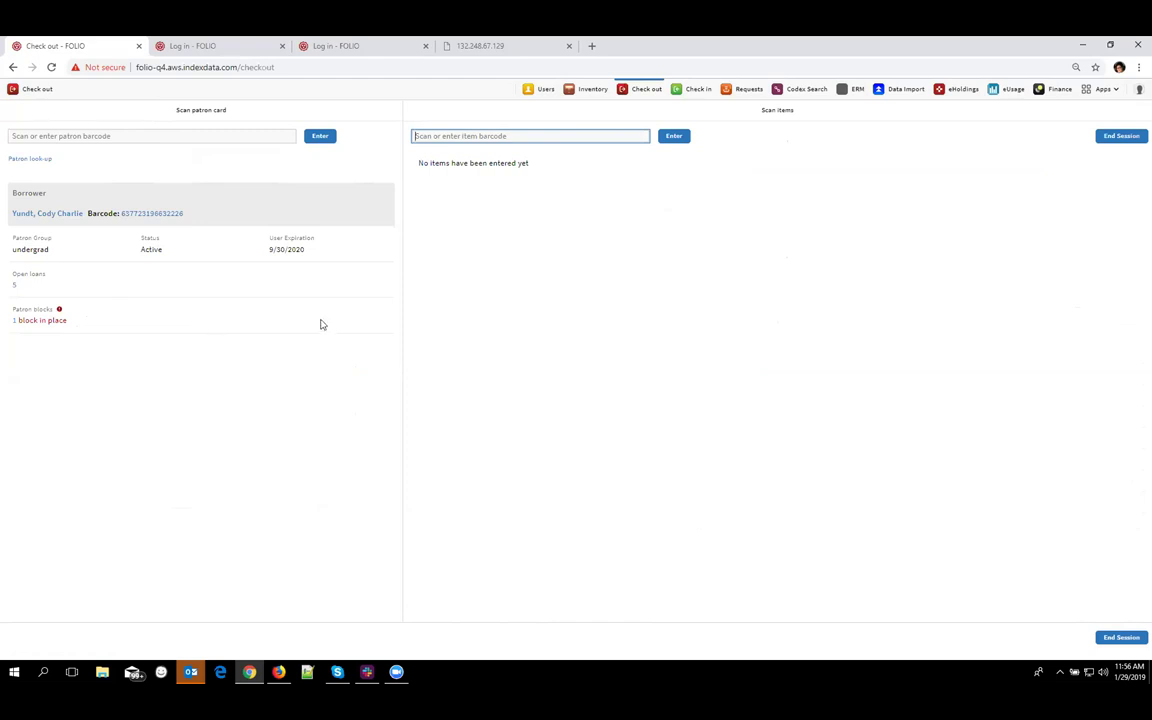
click(421, 135)
click(433, 159)
click(669, 139)
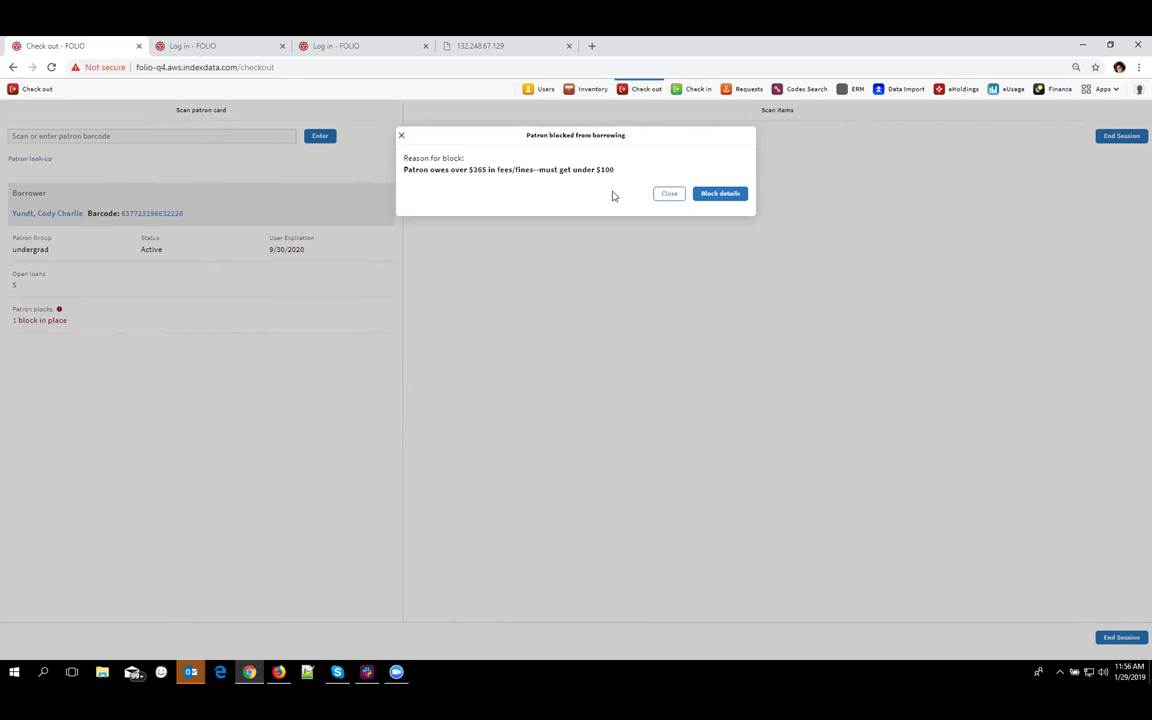
click(668, 193)
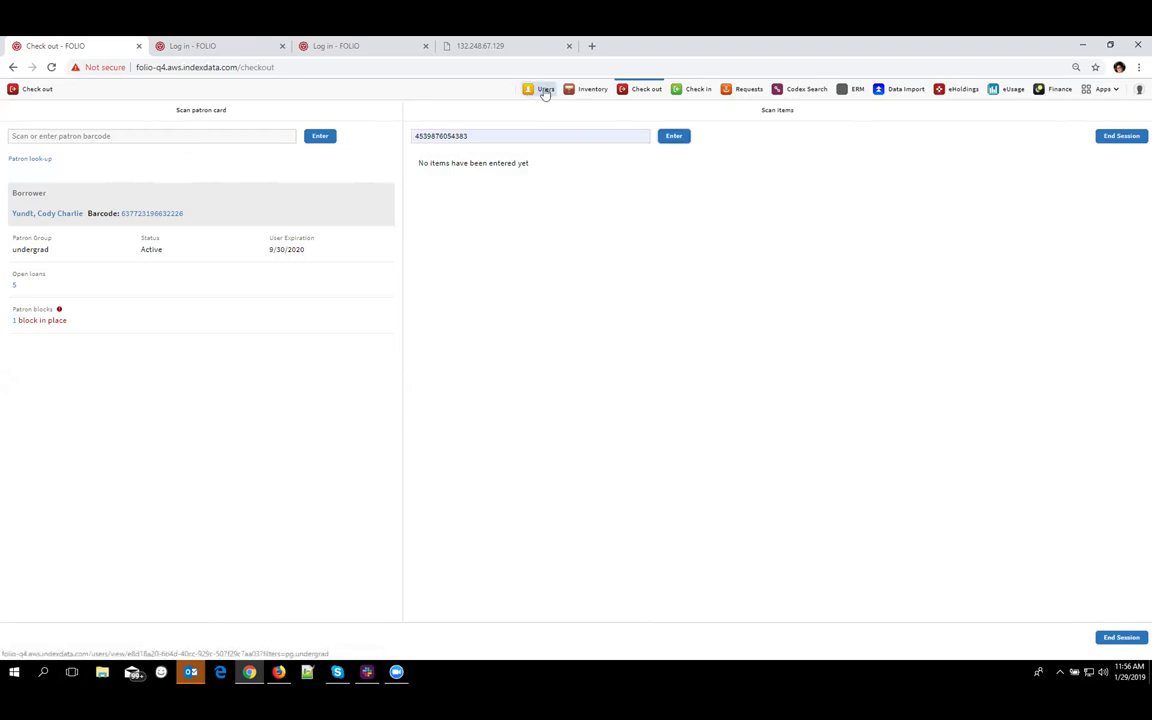
Copy the item barcode from the loan details of the patron's open loan "Making it big in Canada (book)"
click(740, 90)
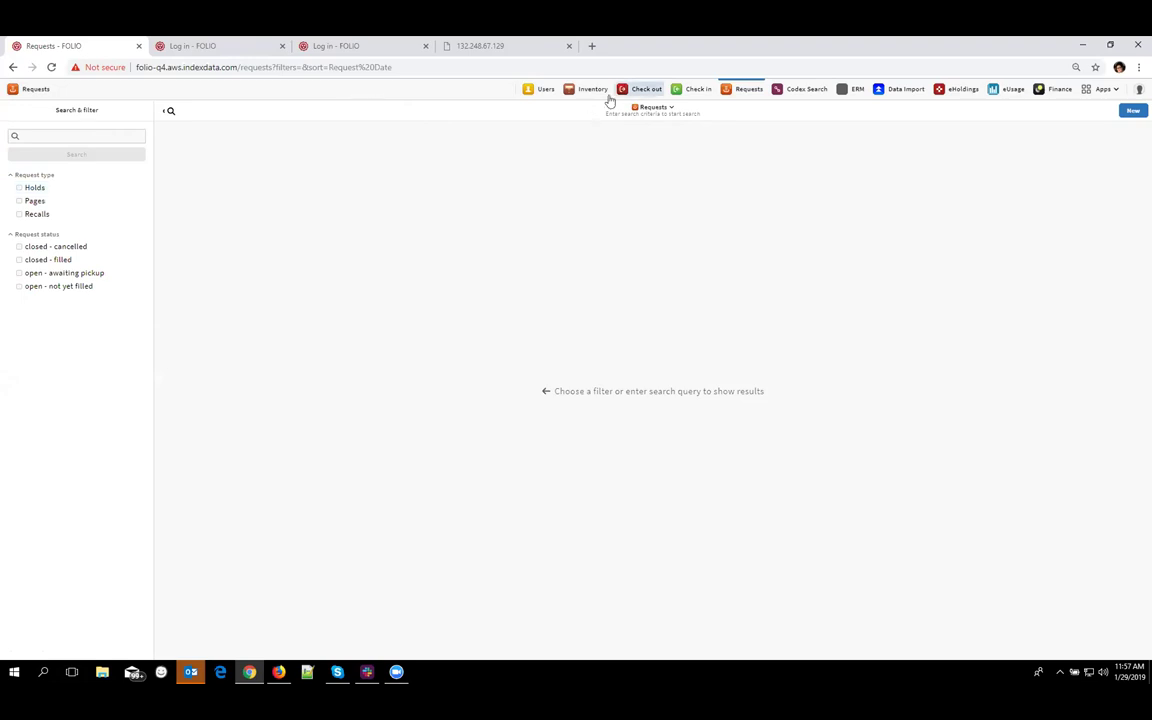
click(530, 90)
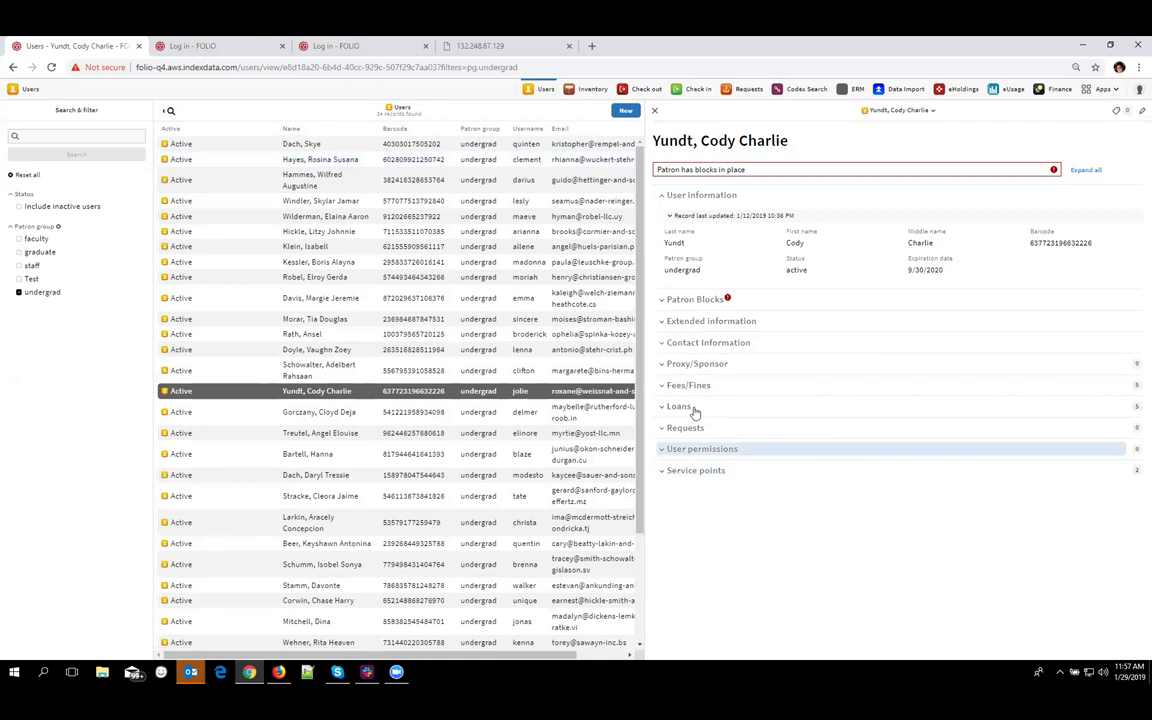
click(756, 438)
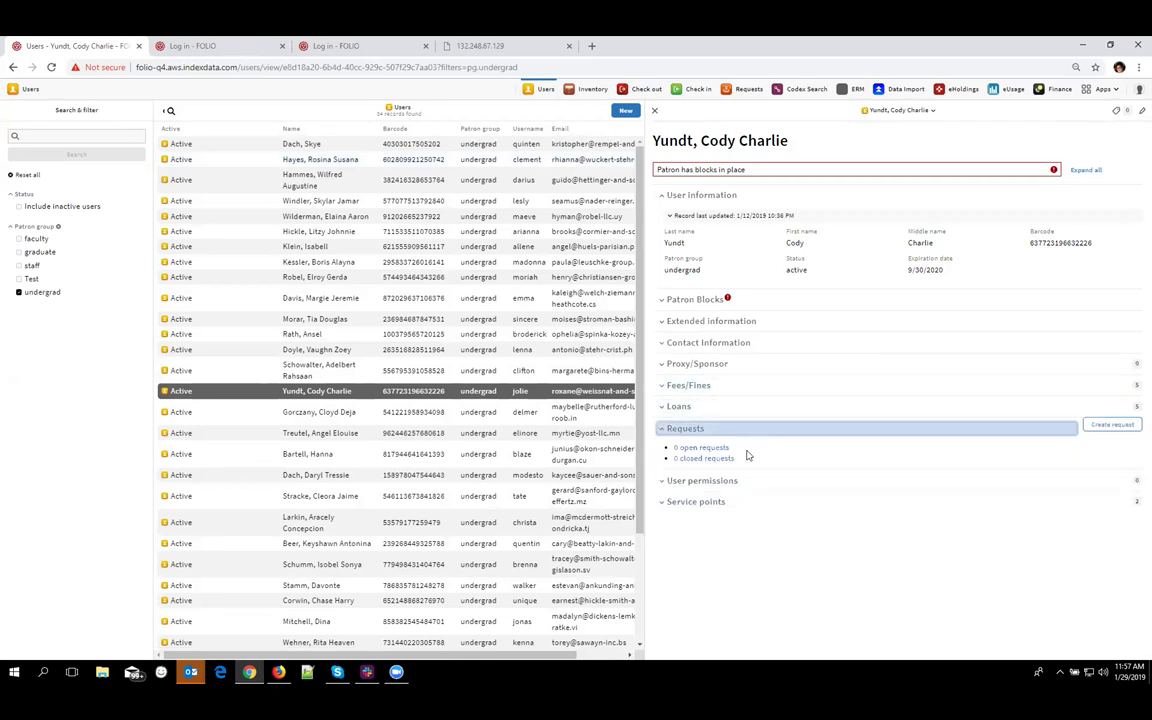
click(688, 406)
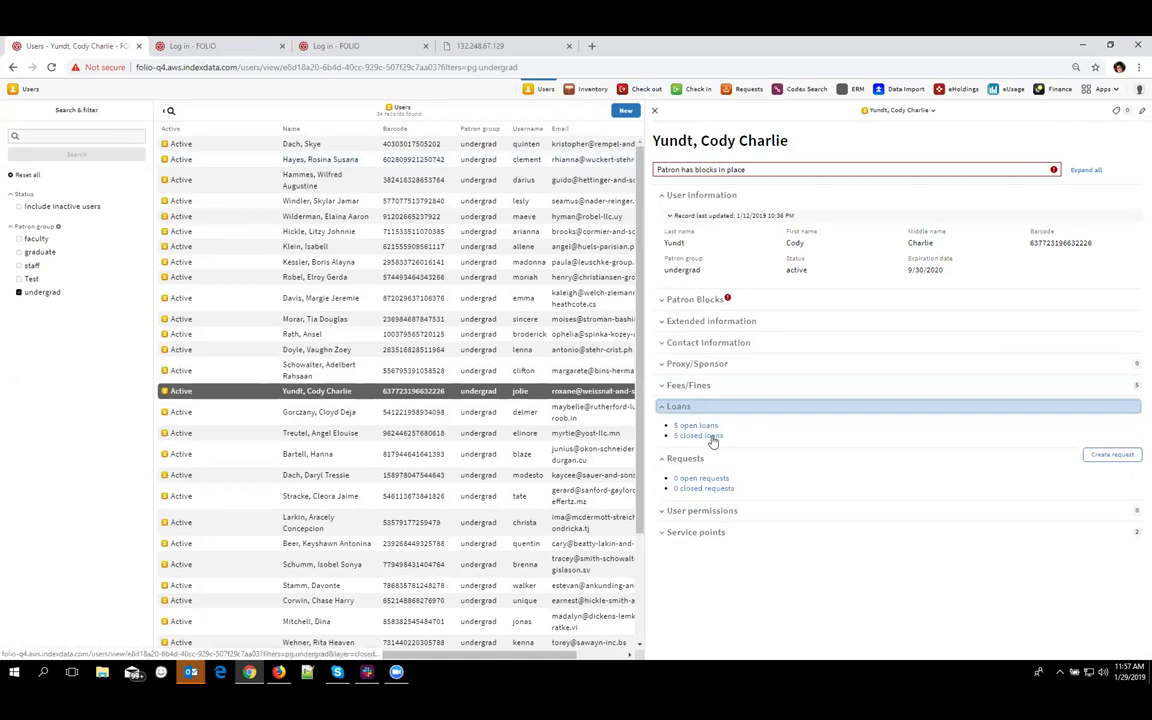
click(706, 428)
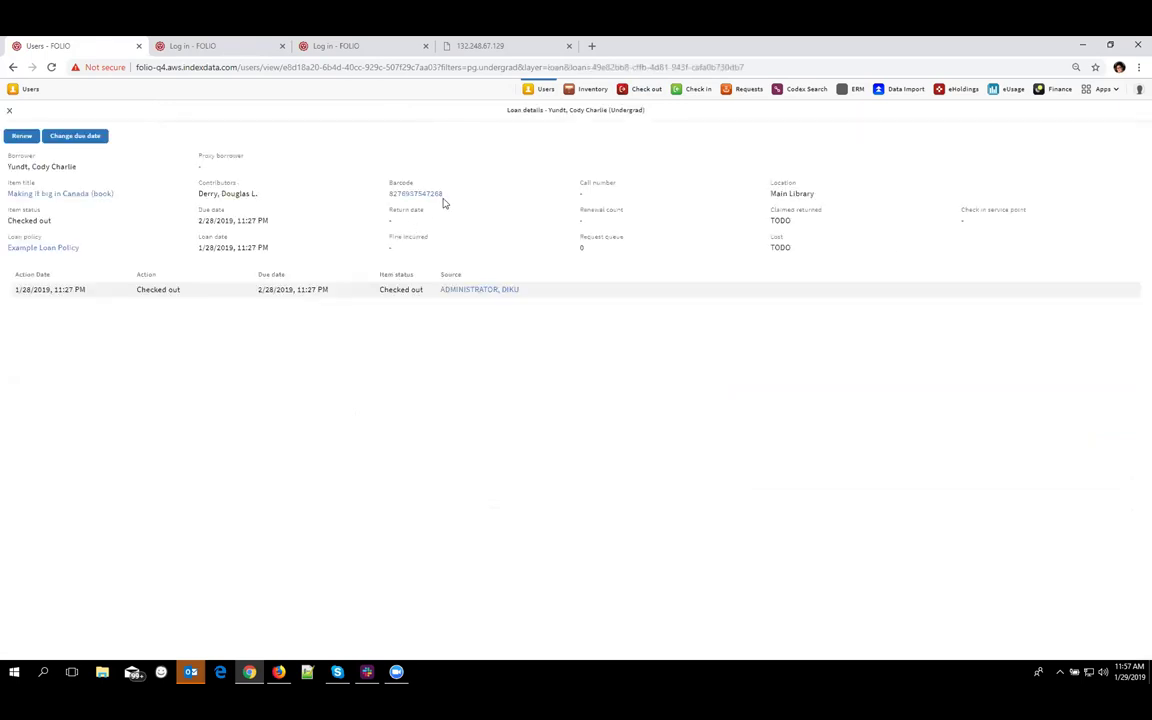
drag(422, 193, 392, 192)
click(10, 110)
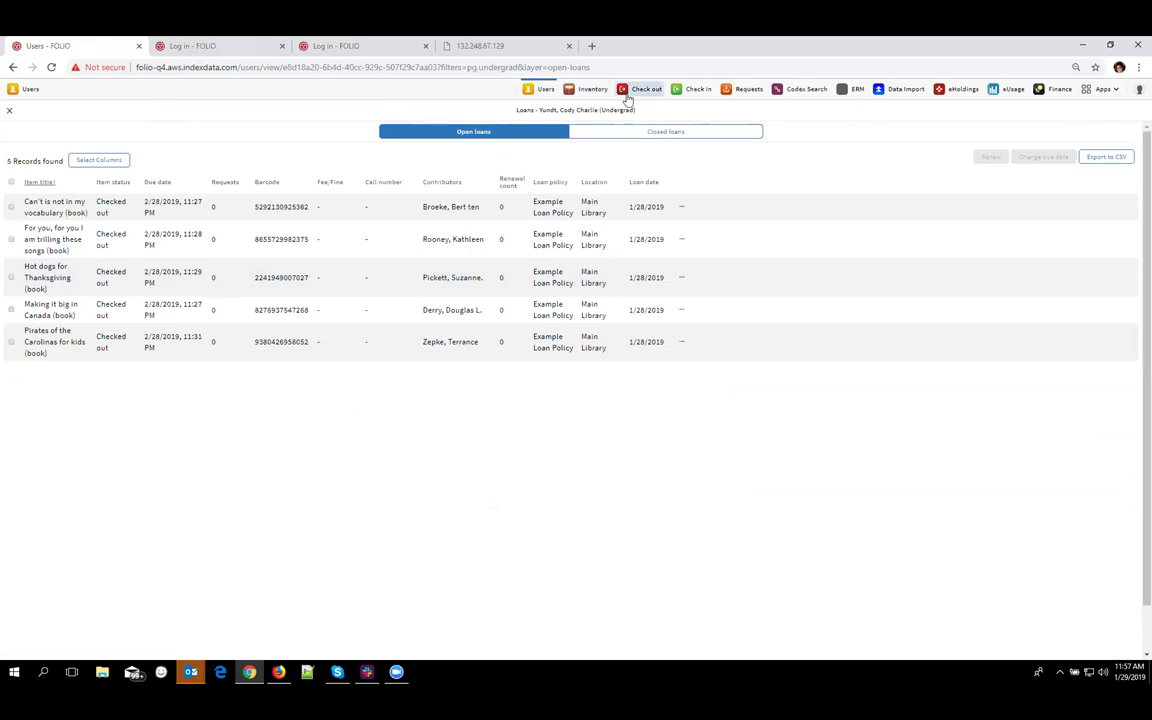
click(745, 90)
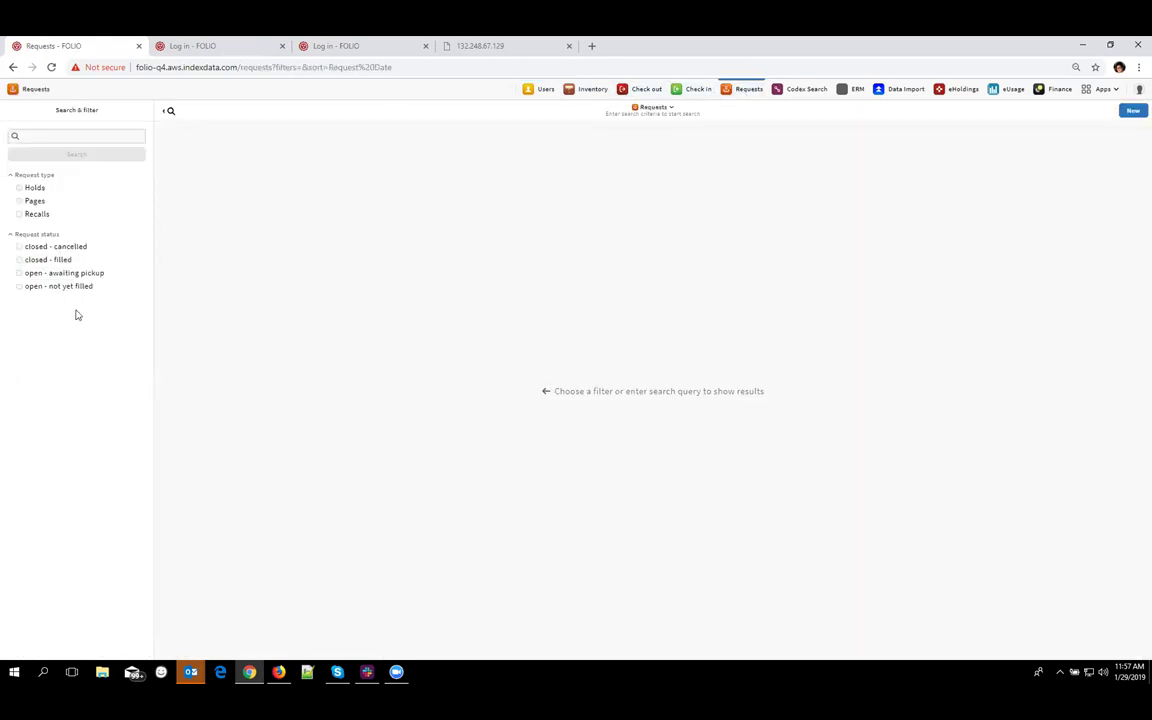
click(1133, 111)
click(96, 227)
text(8276937547268)
key(Return)
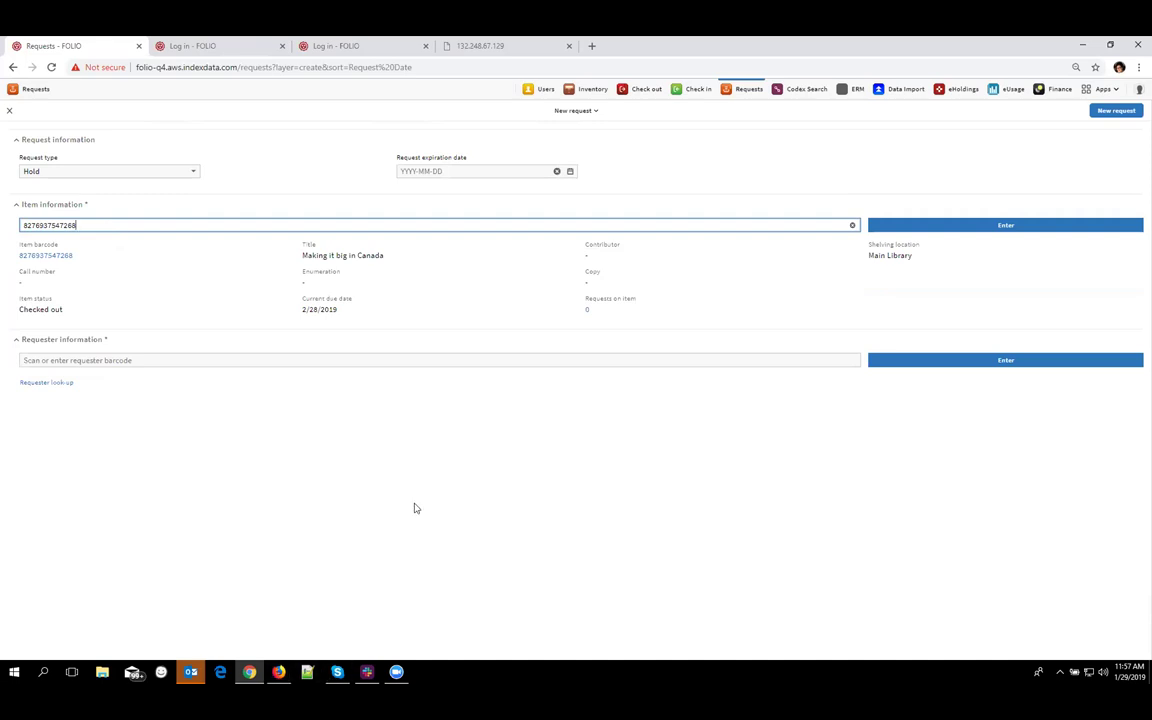
Enter the patron's barcode, copied from the user record, as the requester barcode in the new hold request
click(533, 91)
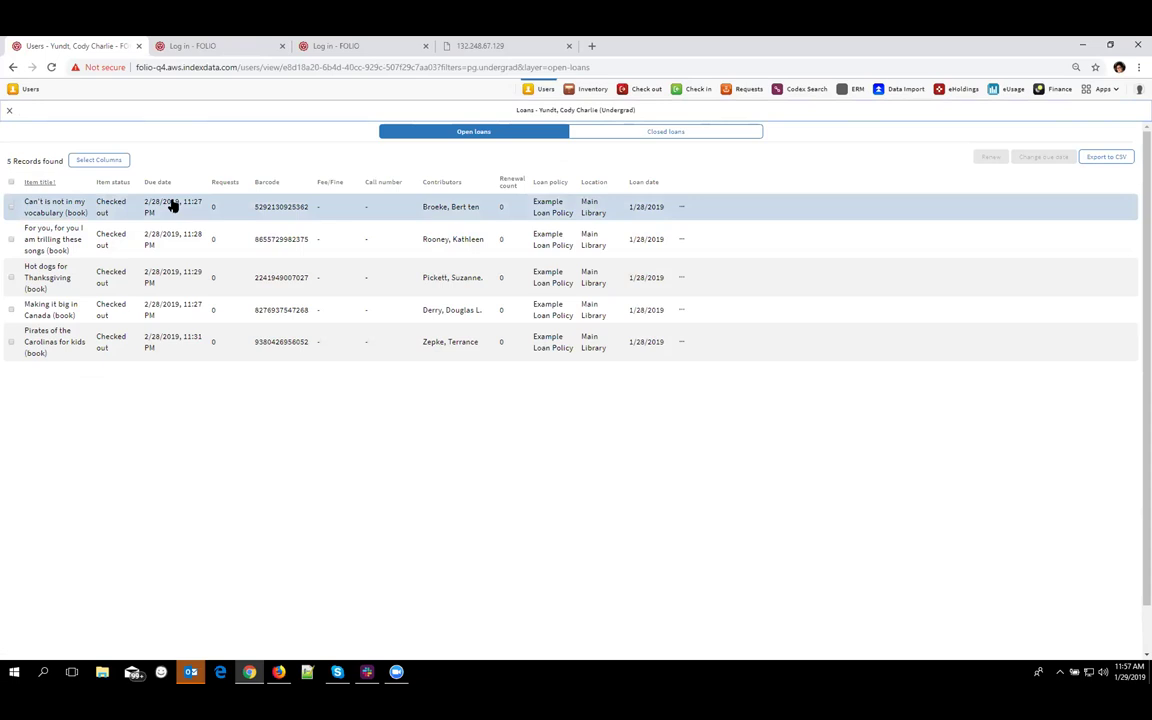
key(Escape)
drag(1095, 246, 1031, 243)
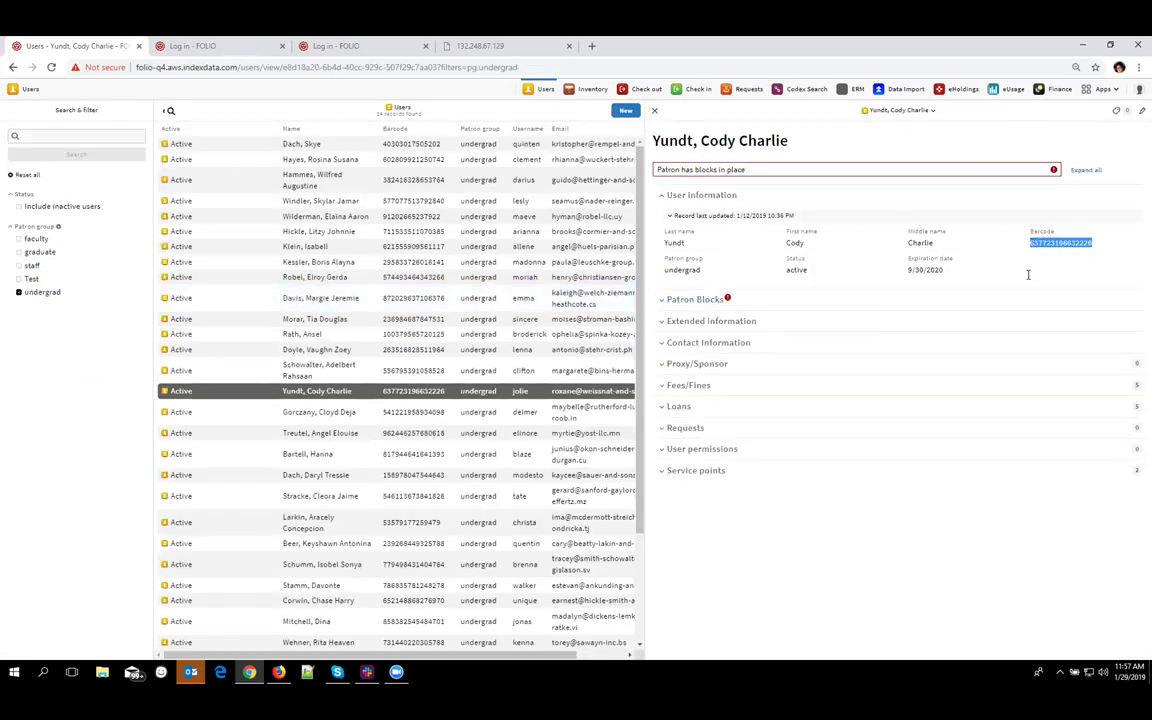
click(745, 89)
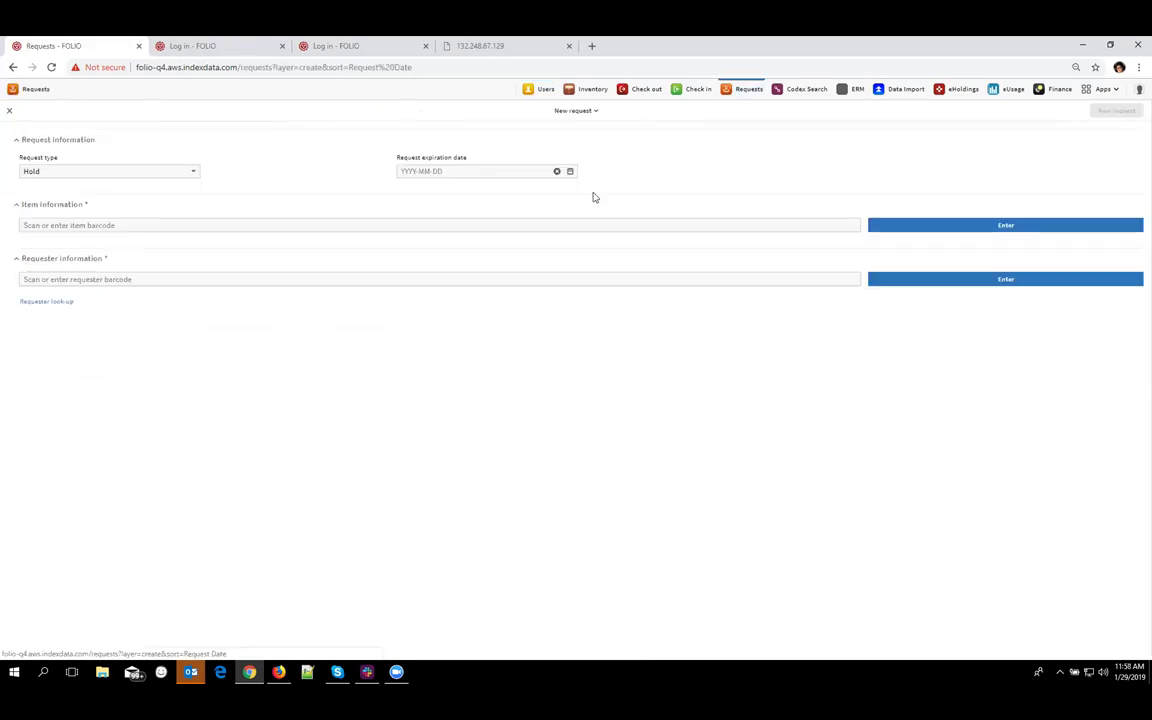
click(93, 279)
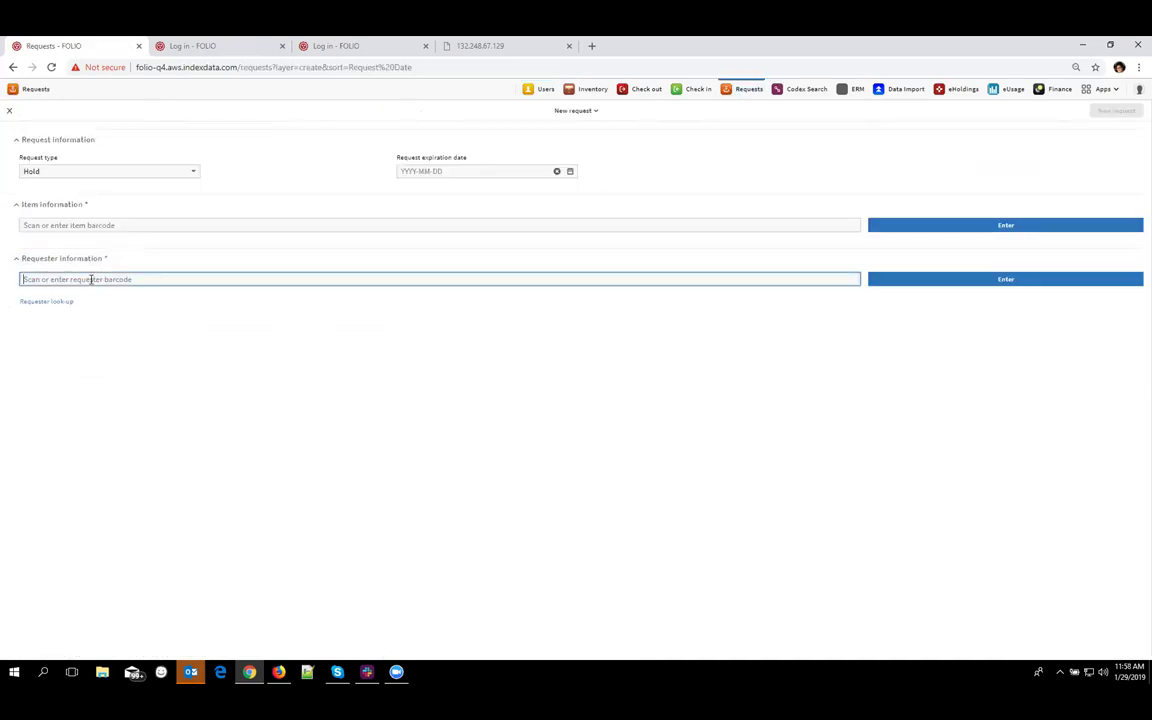
key(ctrl+v)
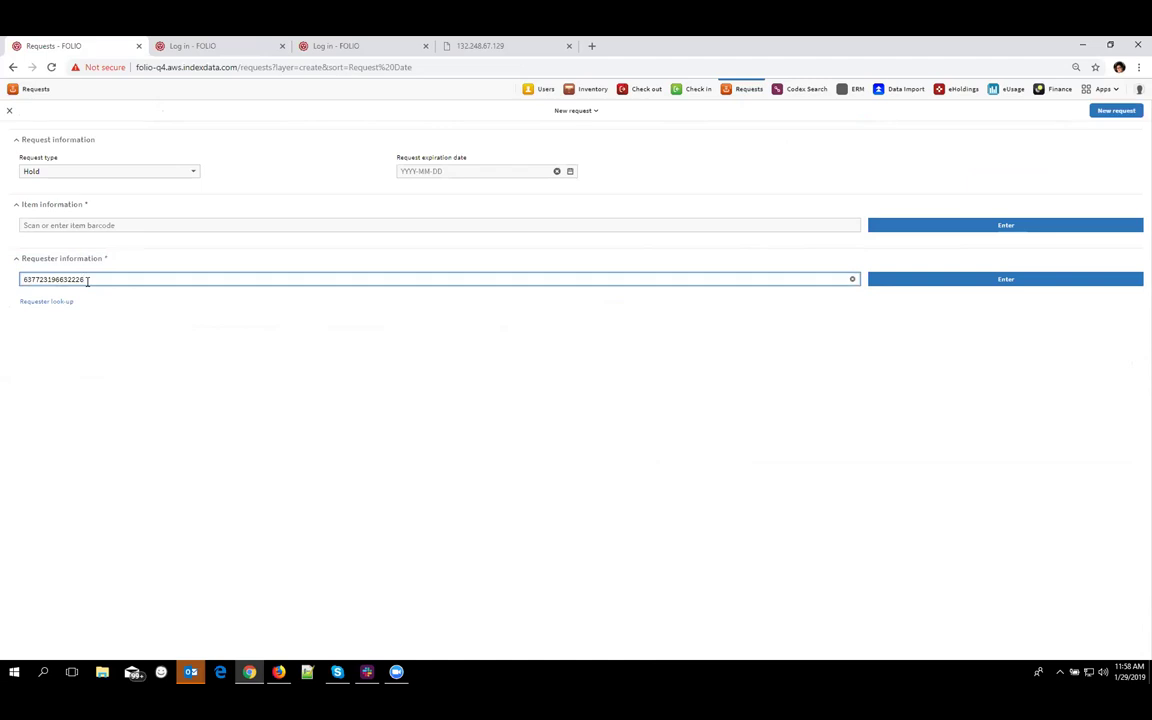
key(Return)
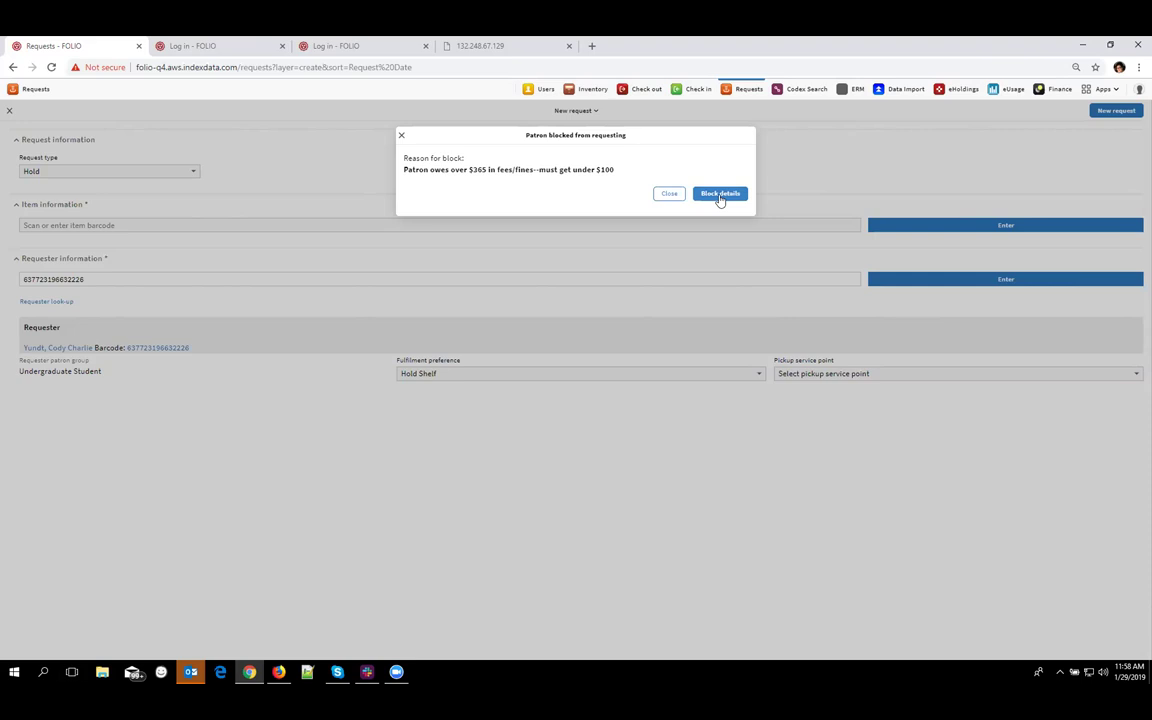
View the block details in the patron's Patron Blocks section, and close the unsaved new request form in Requests
click(720, 197)
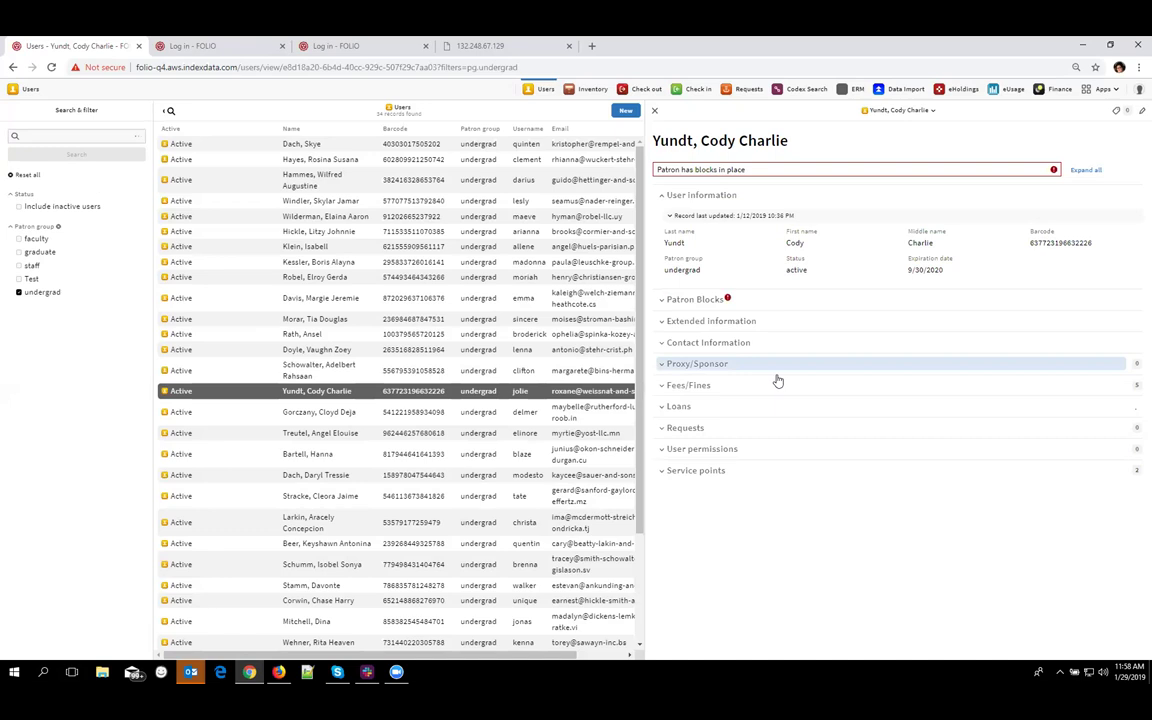
click(668, 299)
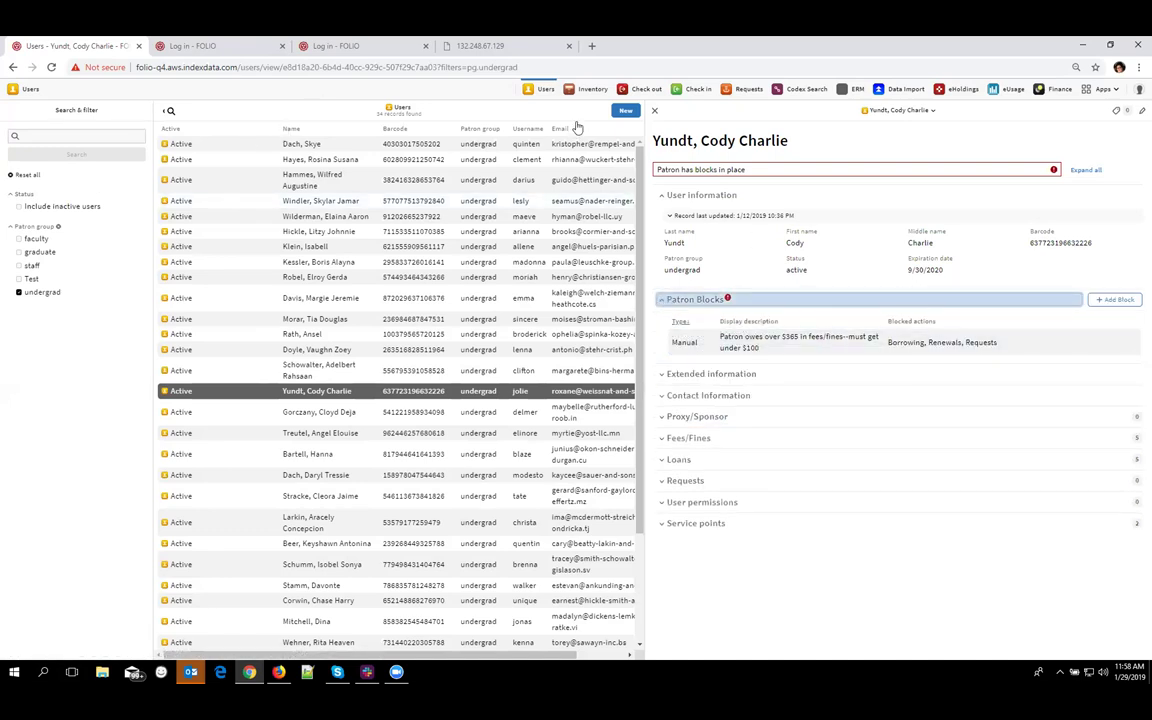
click(746, 89)
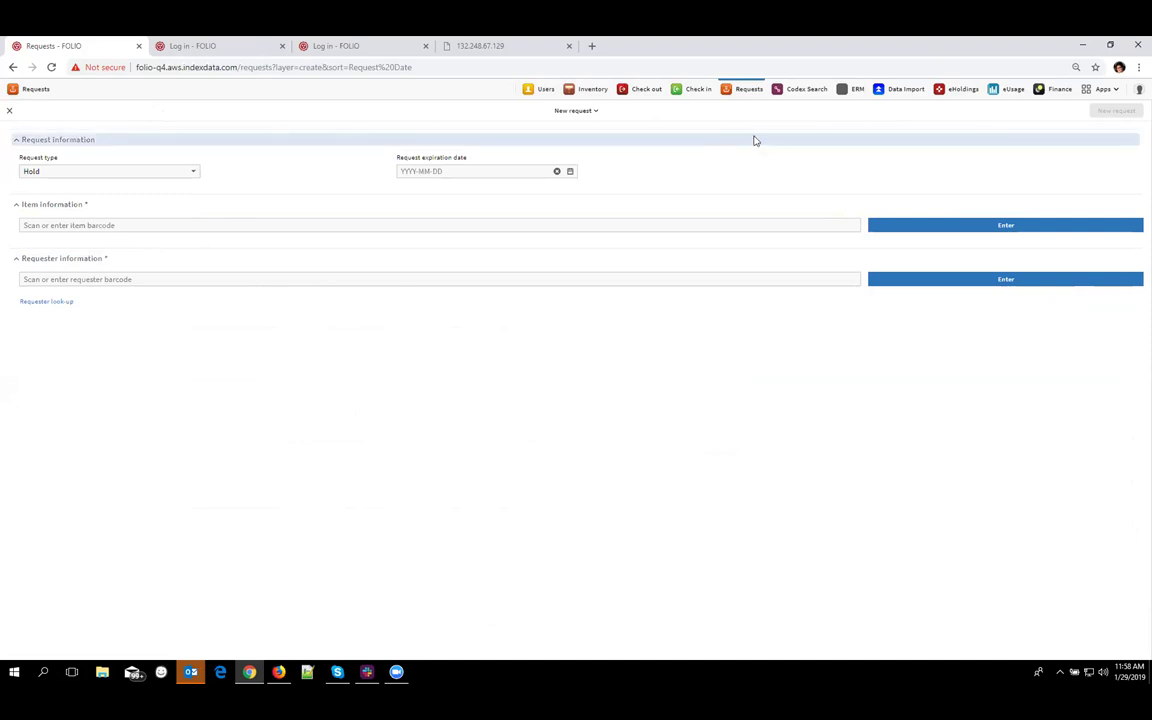
click(7, 111)
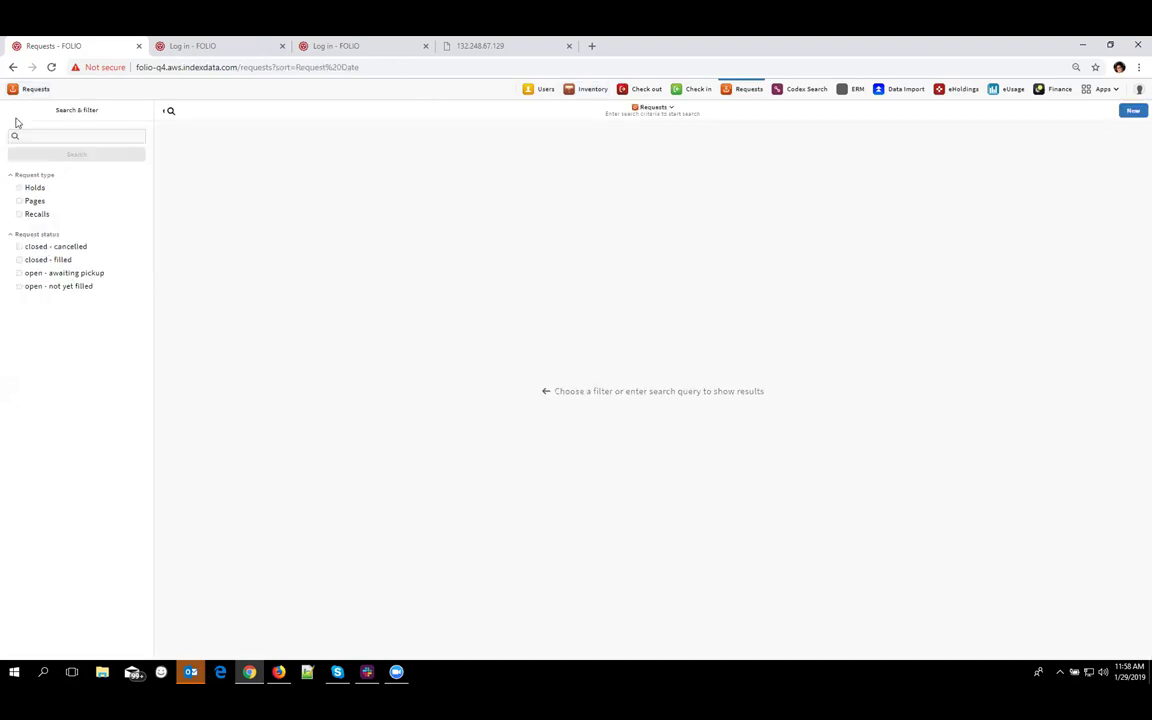
Try to renew all of the blocked patron's open loans, and dismiss the block notice
click(532, 90)
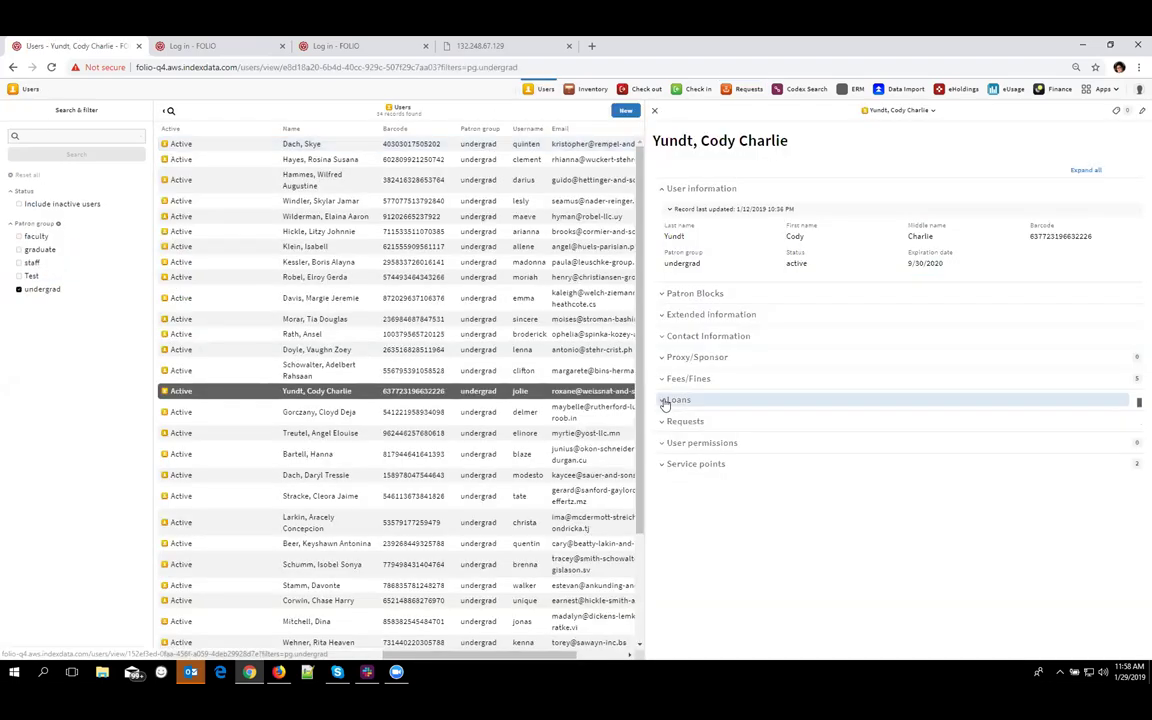
click(664, 401)
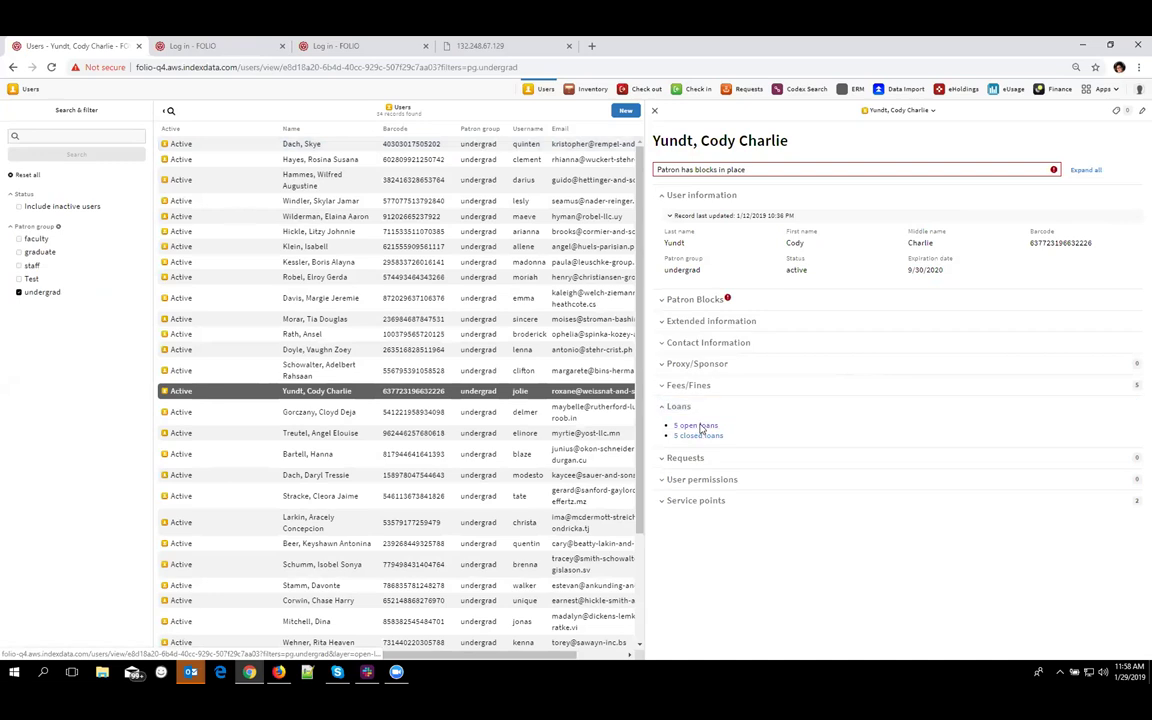
click(693, 426)
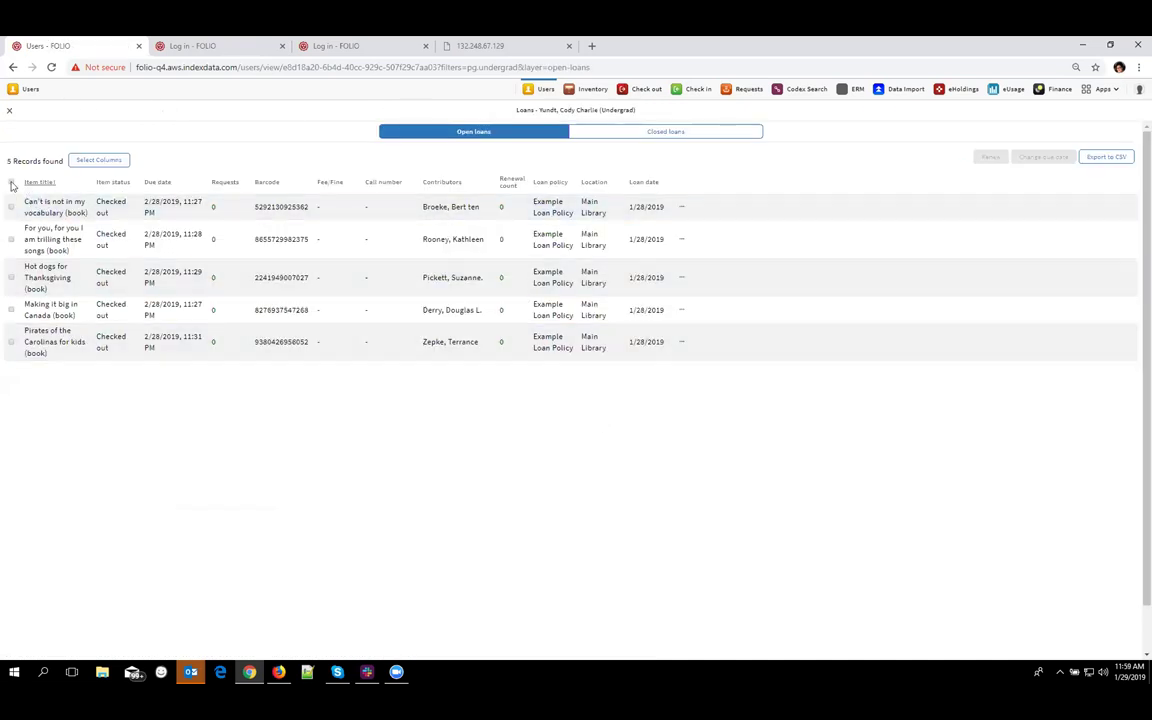
click(12, 183)
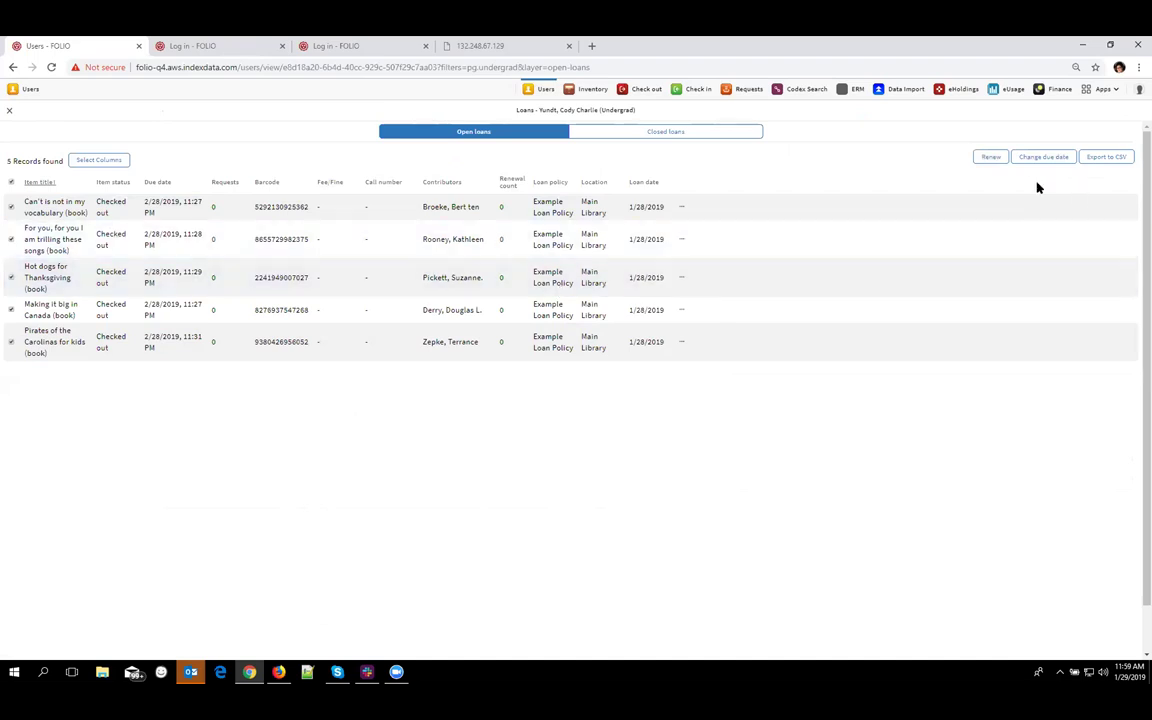
click(990, 157)
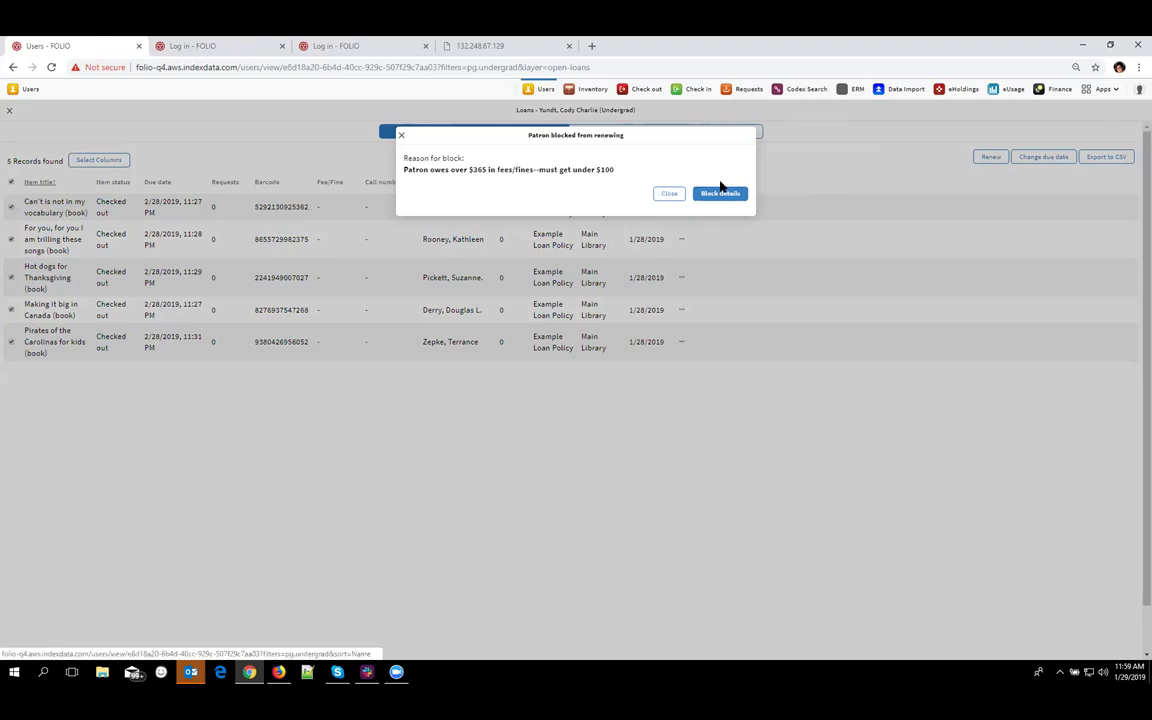
click(667, 195)
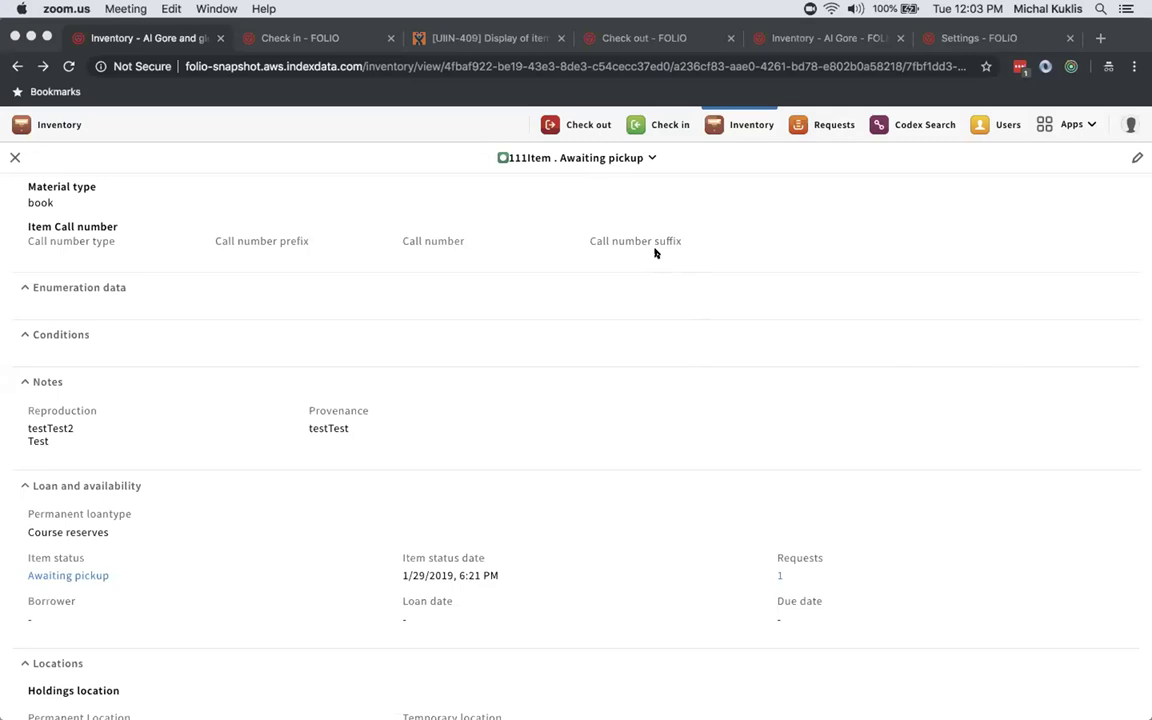
Check in the item with barcode 222 in Check in, and confirm the multipiece check-in
scroll(627, 301, down, 3)
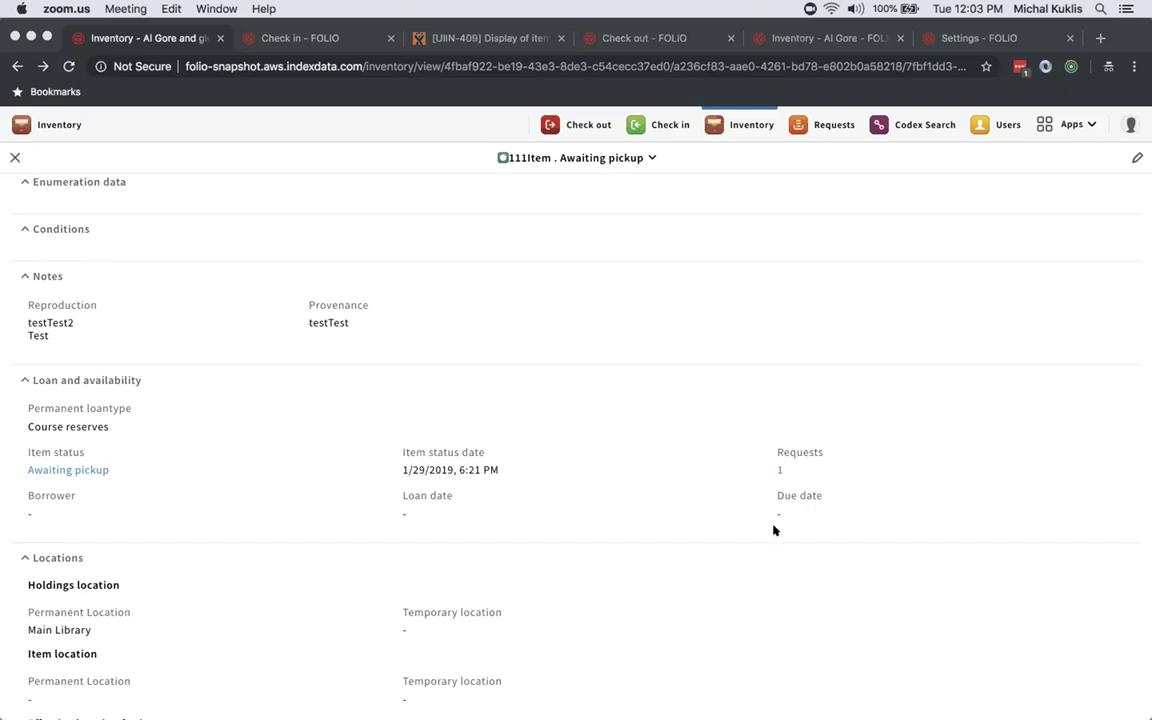
click(284, 36)
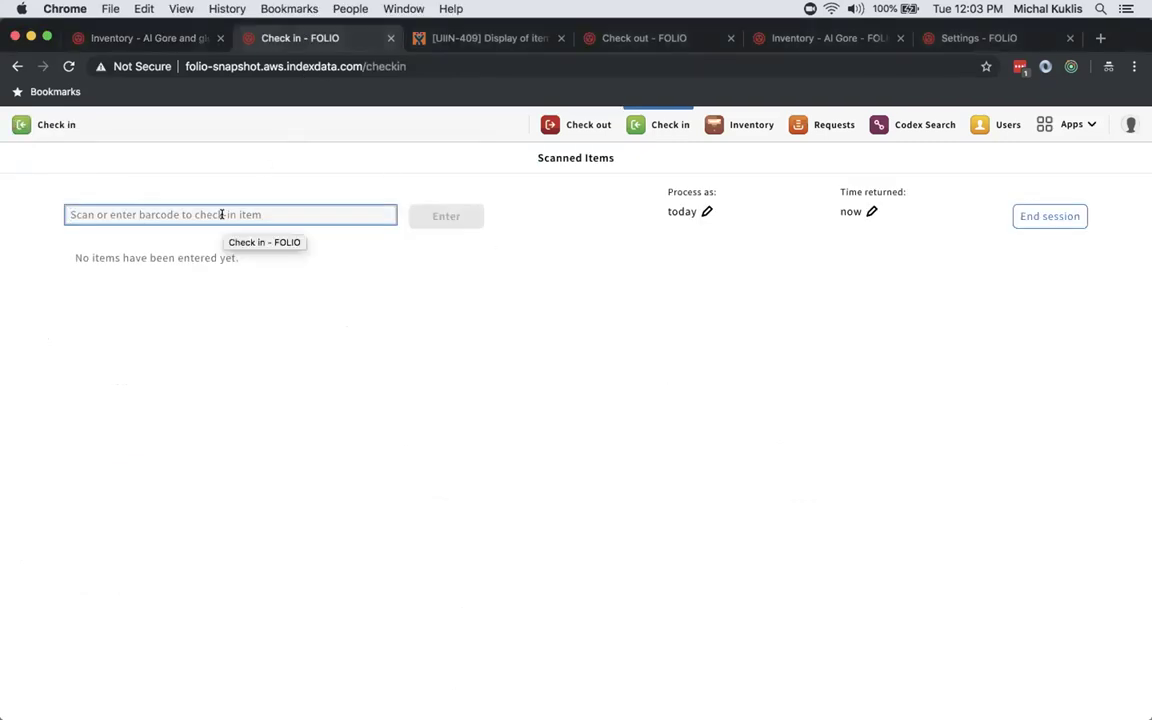
text(222)
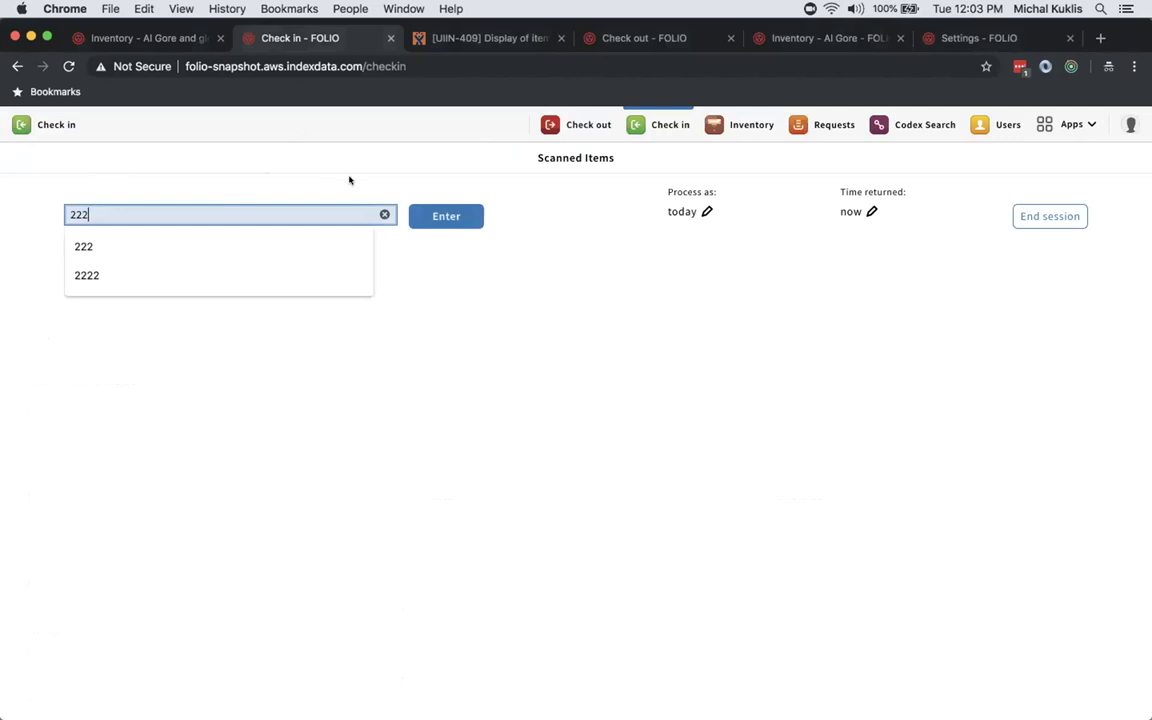
click(446, 215)
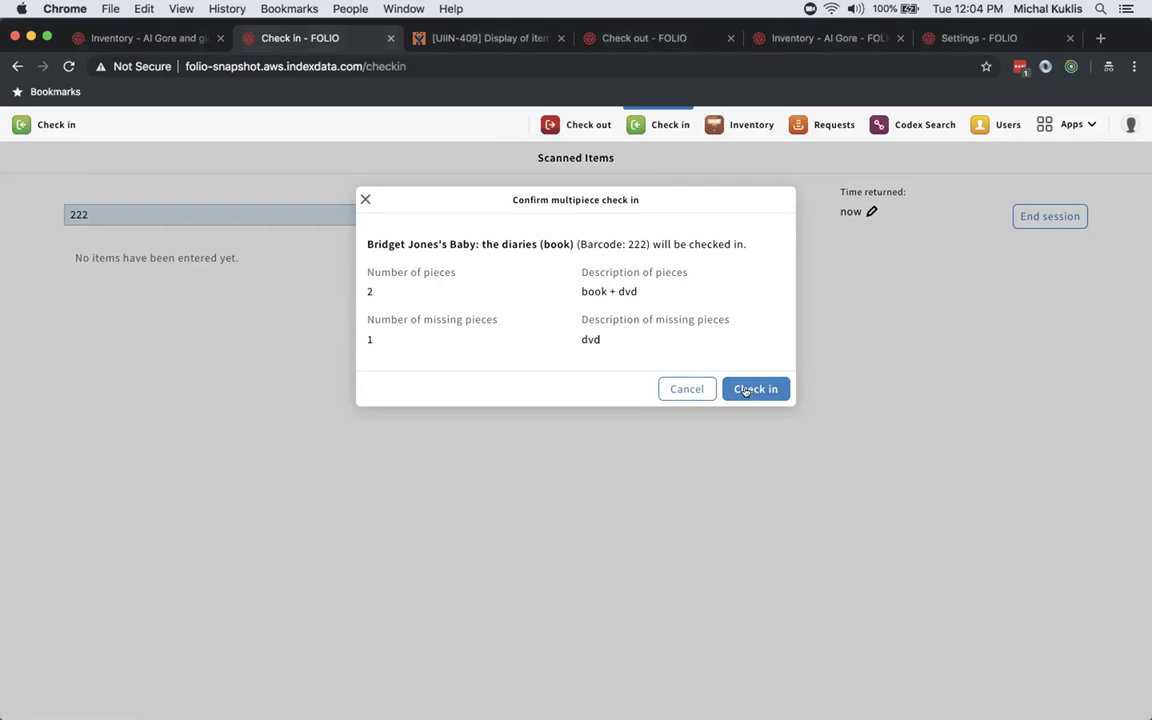
click(746, 393)
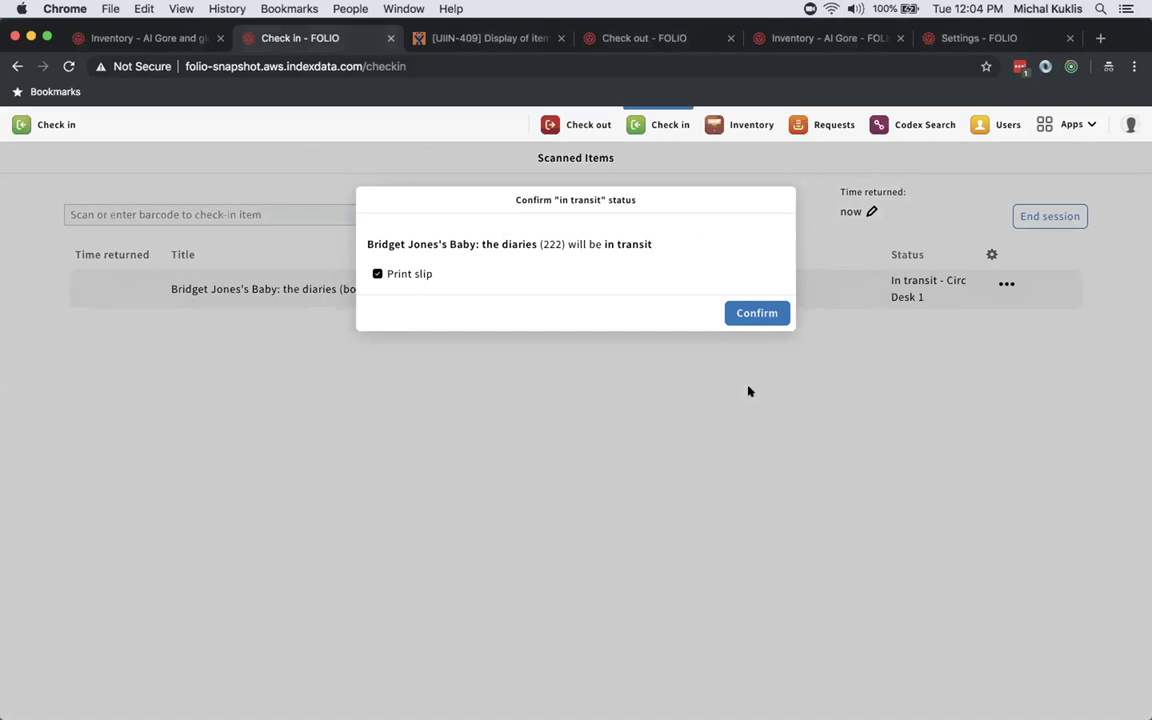
Look up the current service point, and confirm the in transit status of item 222 with slip printing turned off
click(1127, 126)
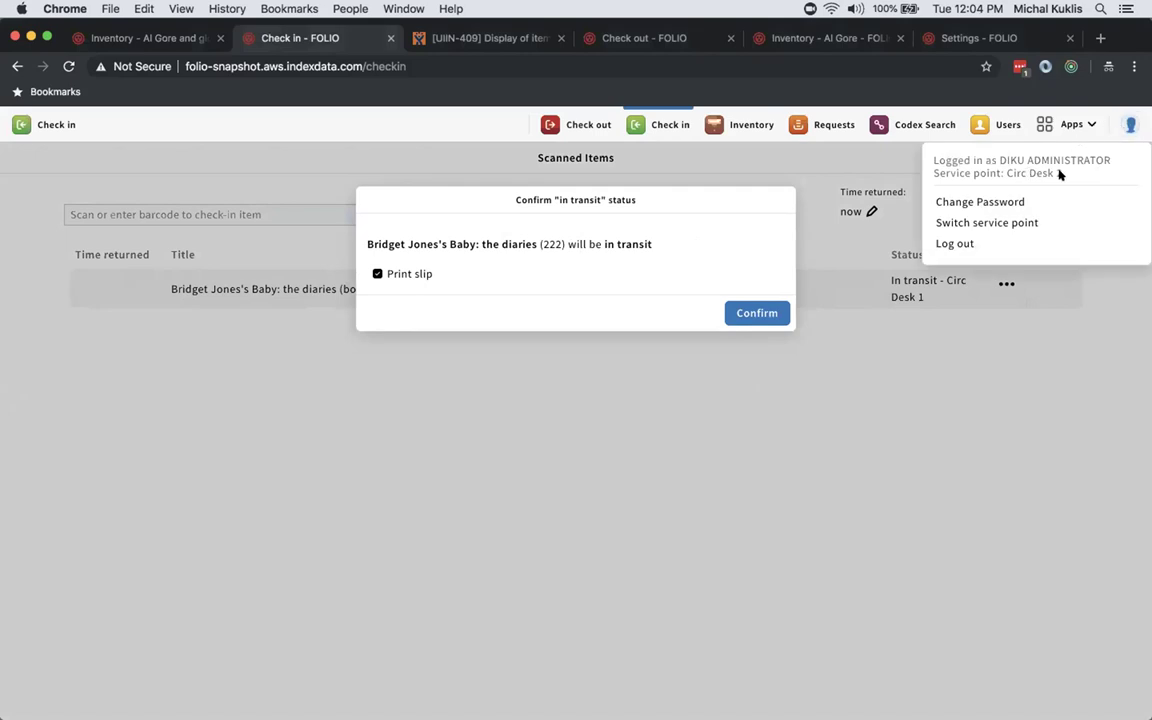
click(937, 303)
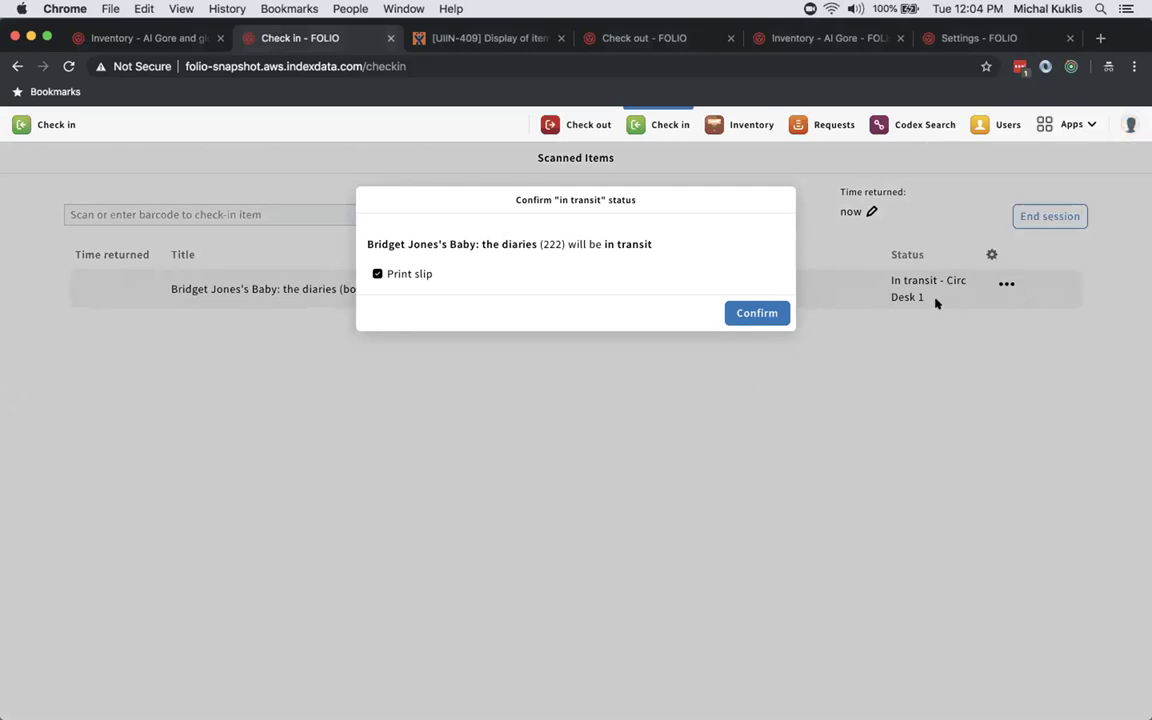
click(432, 273)
click(747, 314)
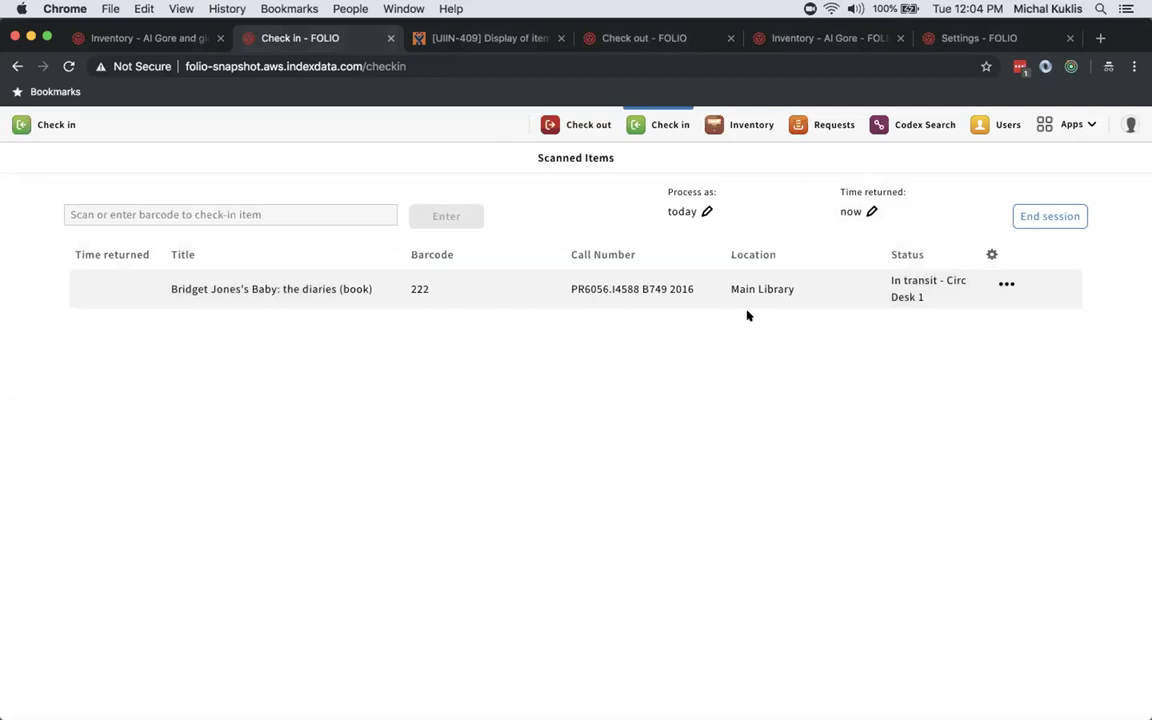
click(327, 213)
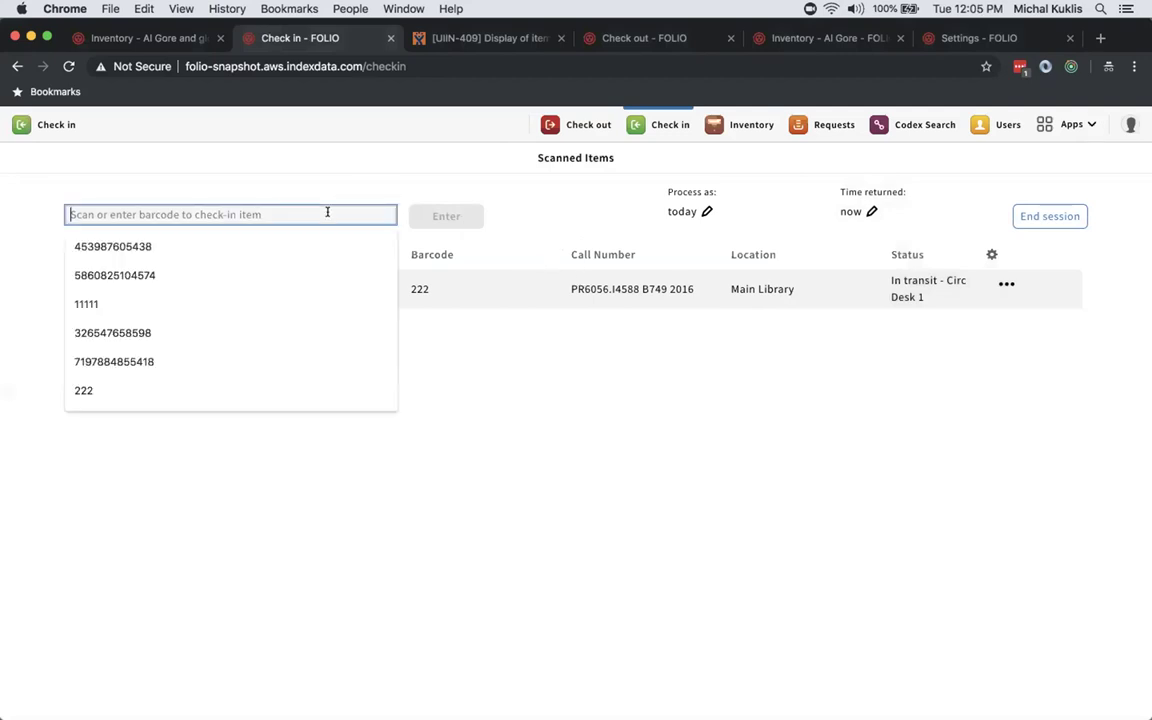
text(3232323232)
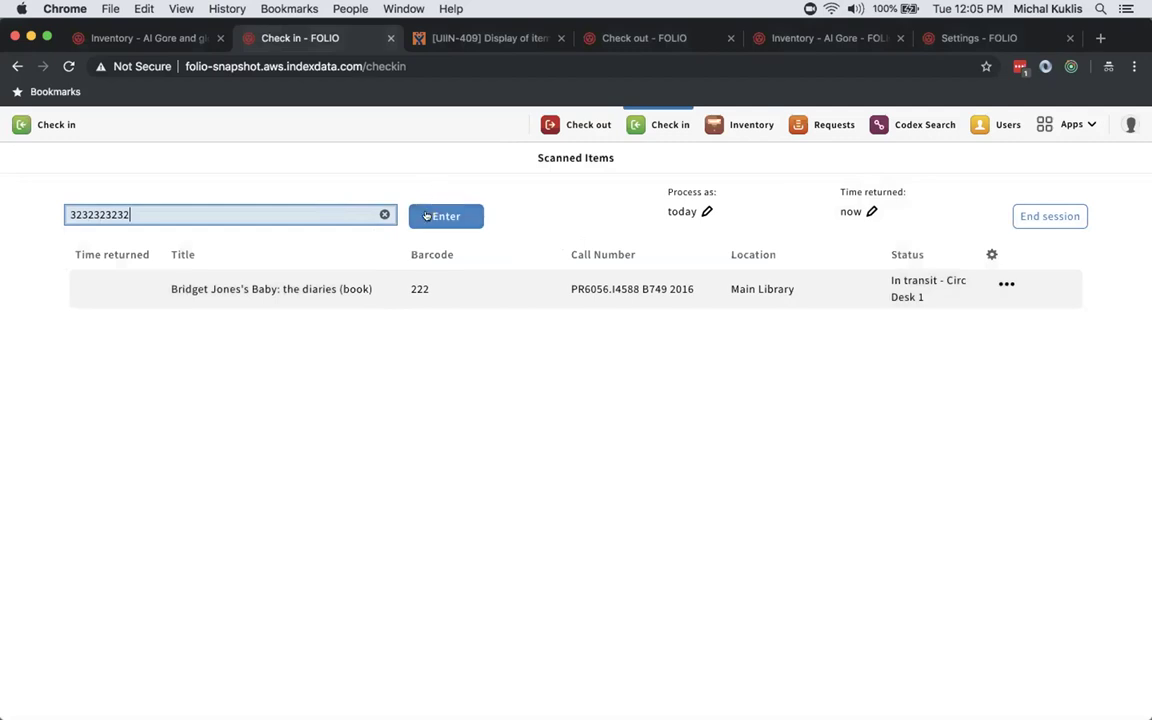
click(428, 216)
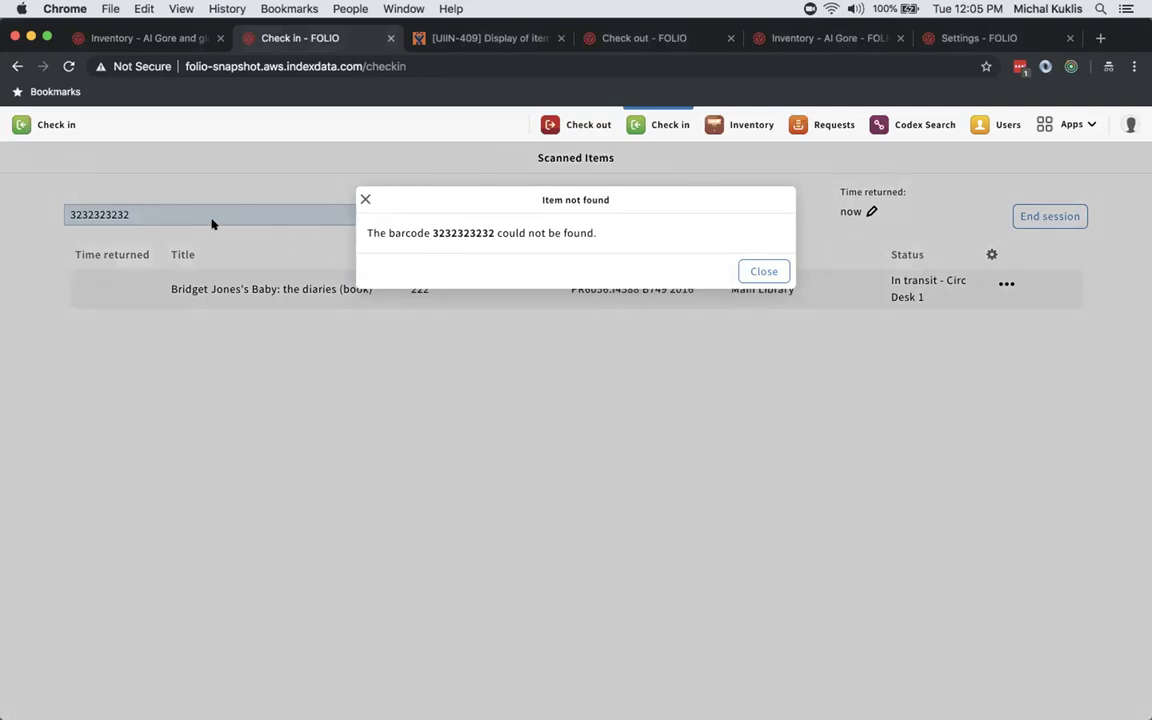
click(757, 271)
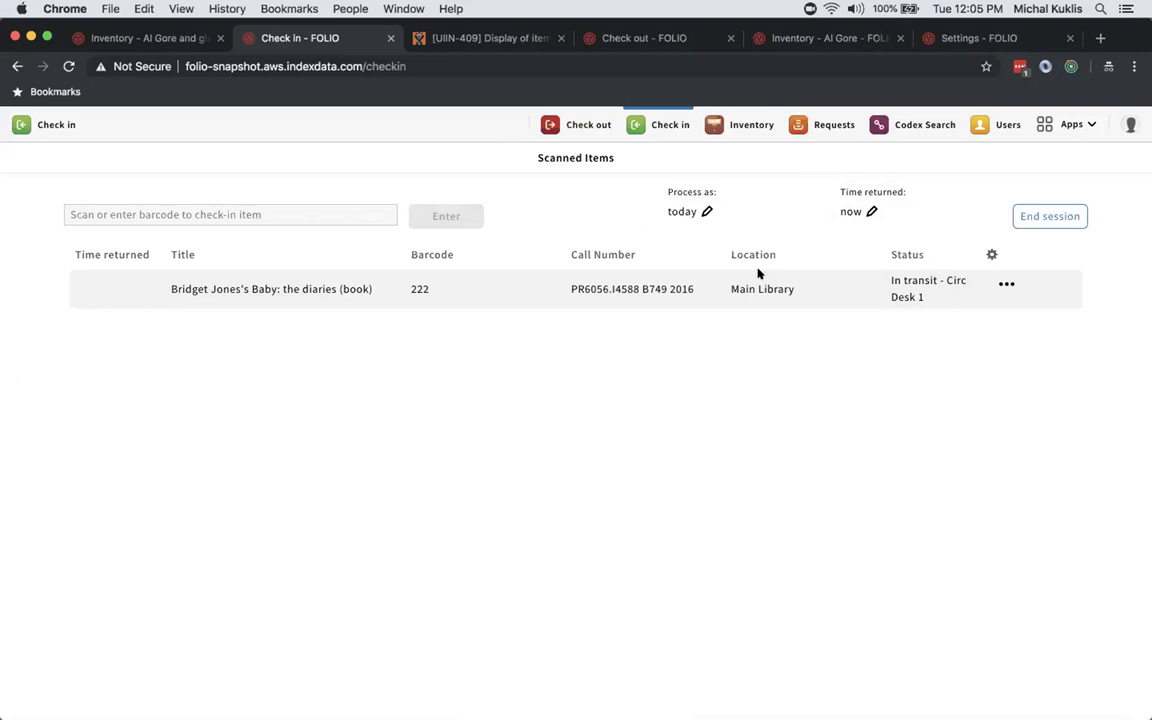
Look up the faculty patron by barcode in Check out, and dismiss the items awaiting pickup notice
click(636, 39)
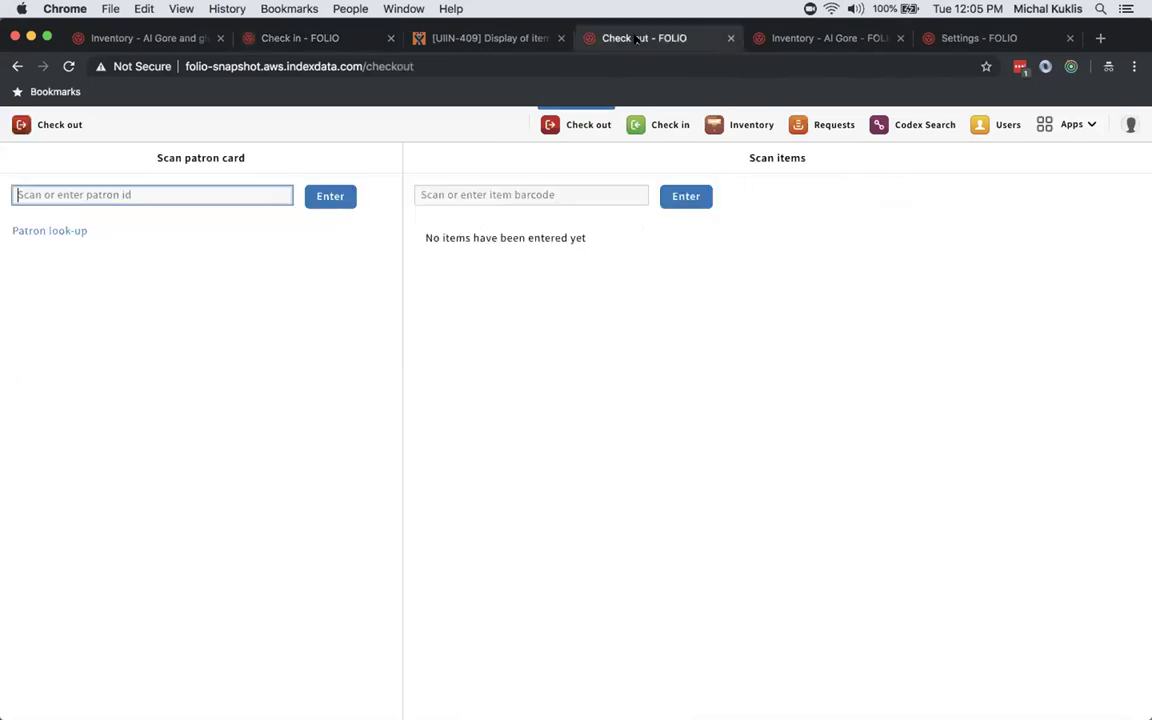
click(200, 195)
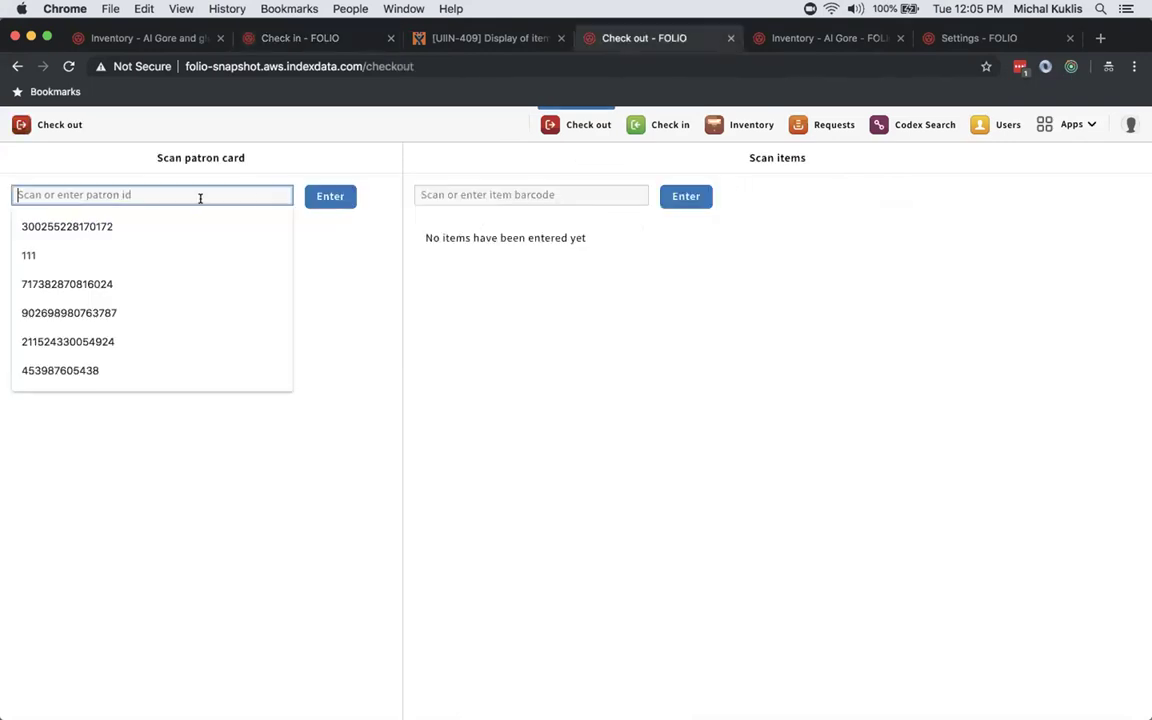
text(111)
click(319, 197)
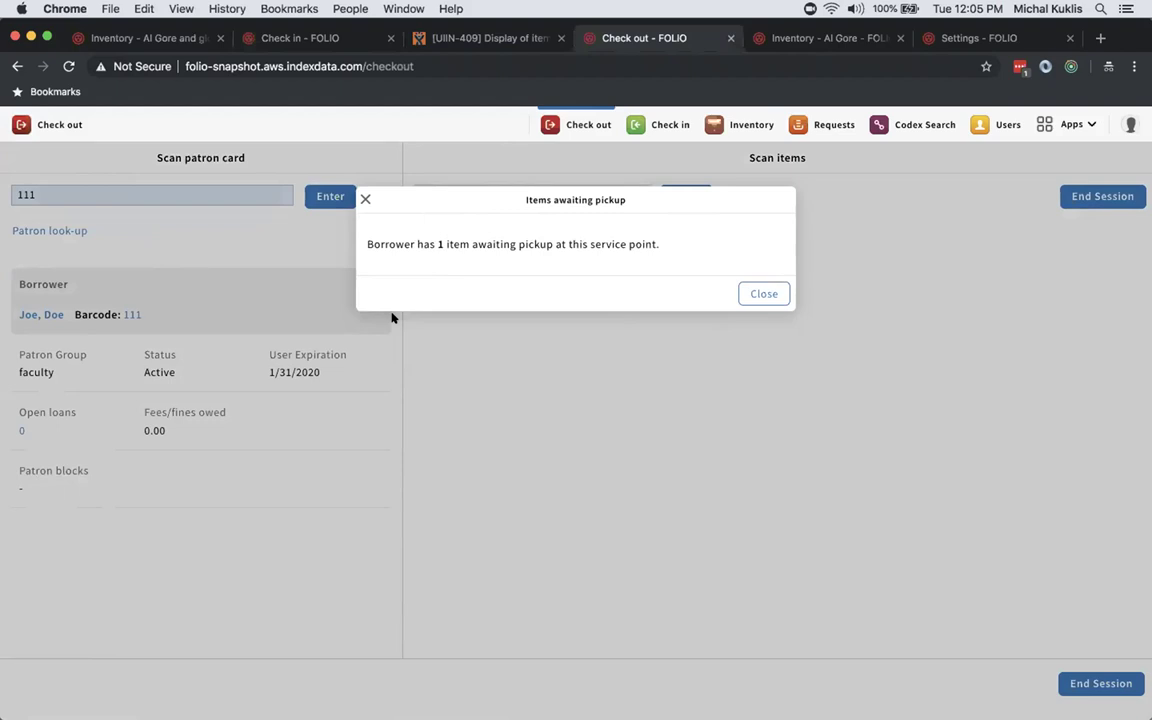
click(762, 293)
Check out the item with barcode 222 to the patron, and confirm the multipiece check-out
click(560, 194)
text(222)
click(686, 196)
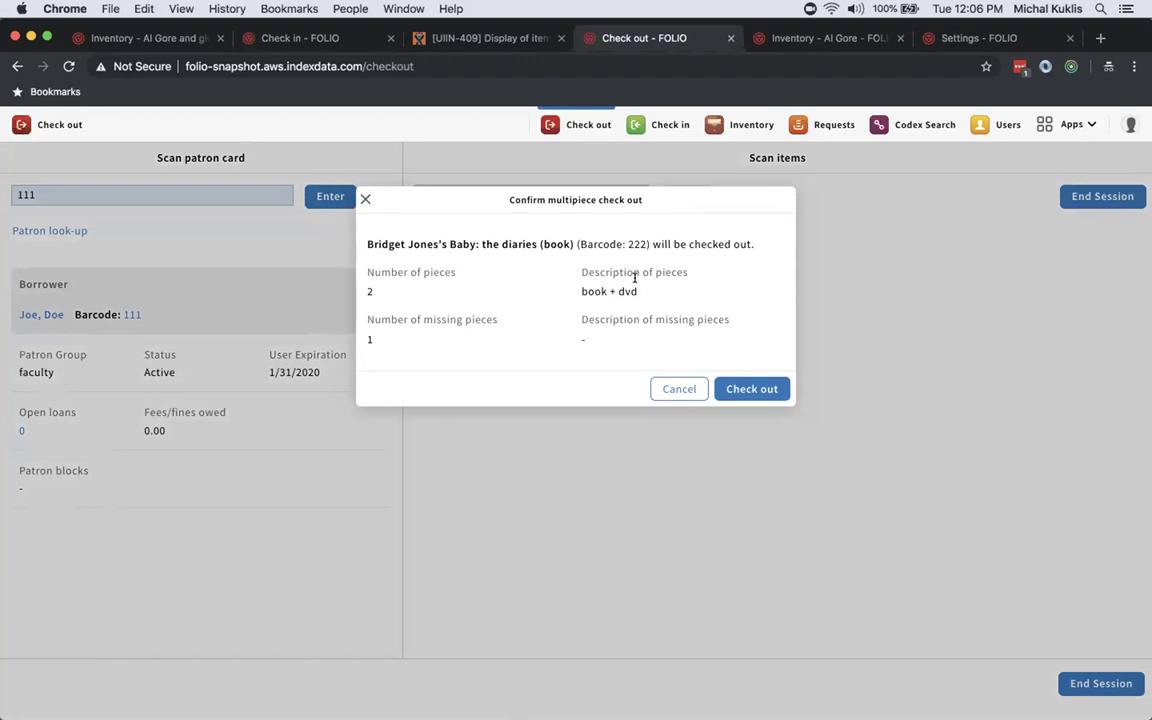
click(743, 388)
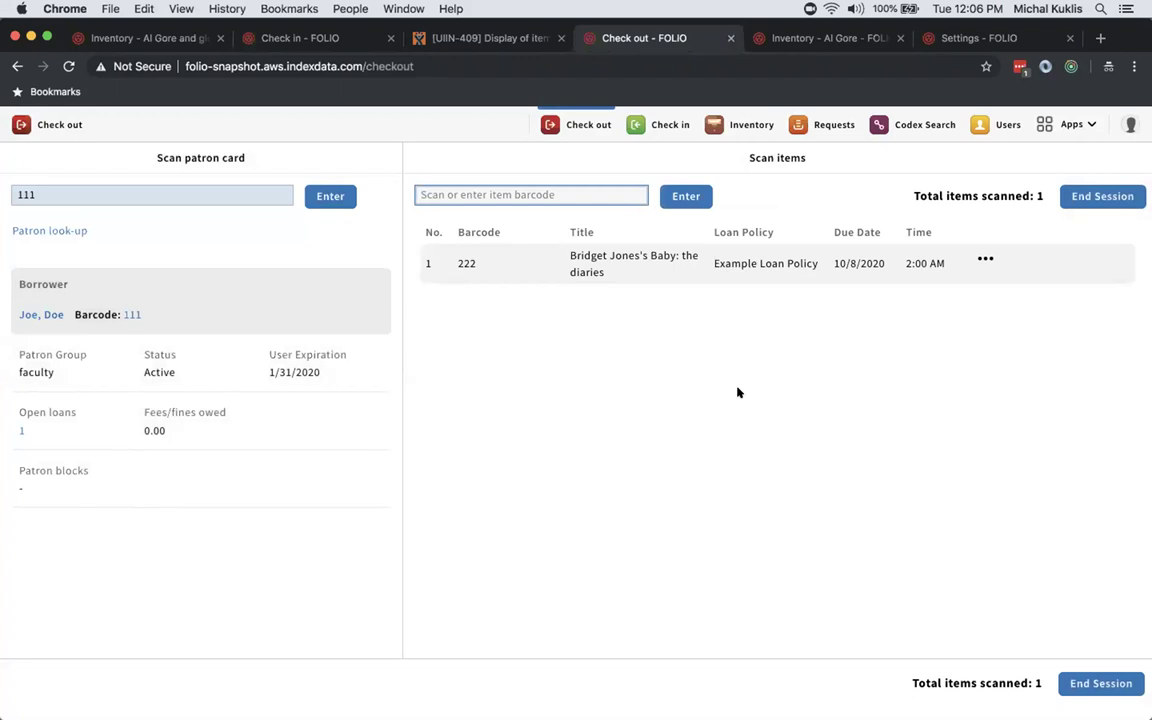
Start a new request from the Al Gore item record with barcode 2222 in Inventory
click(836, 33)
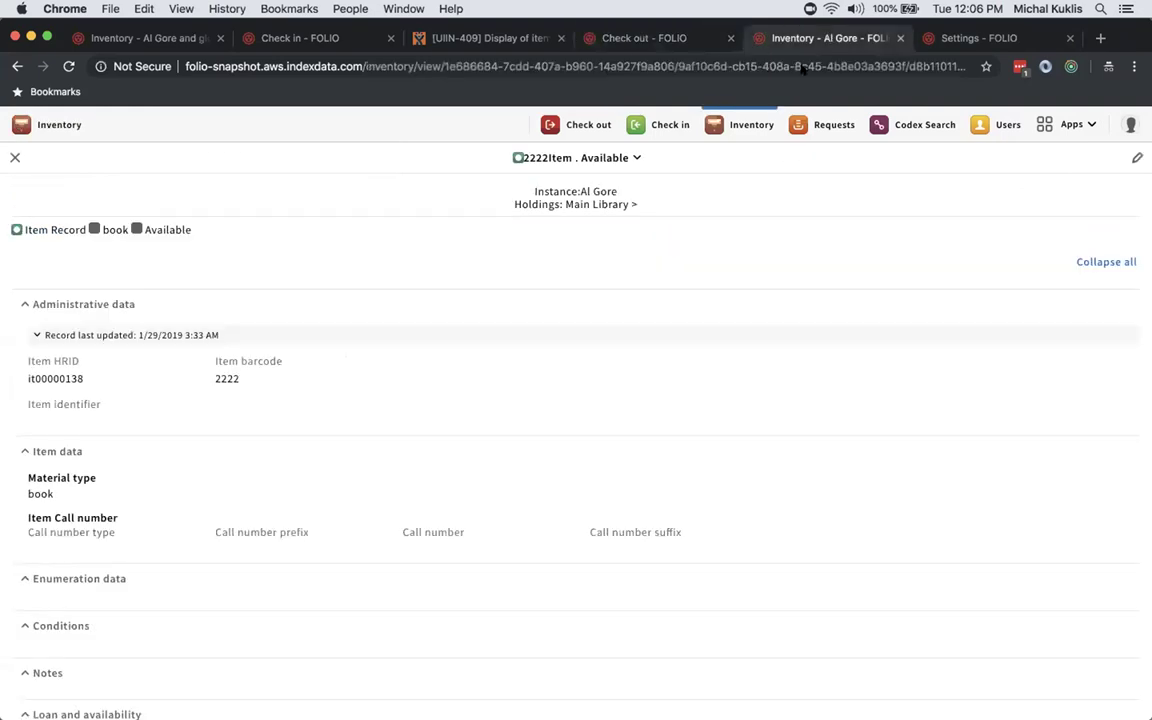
click(611, 160)
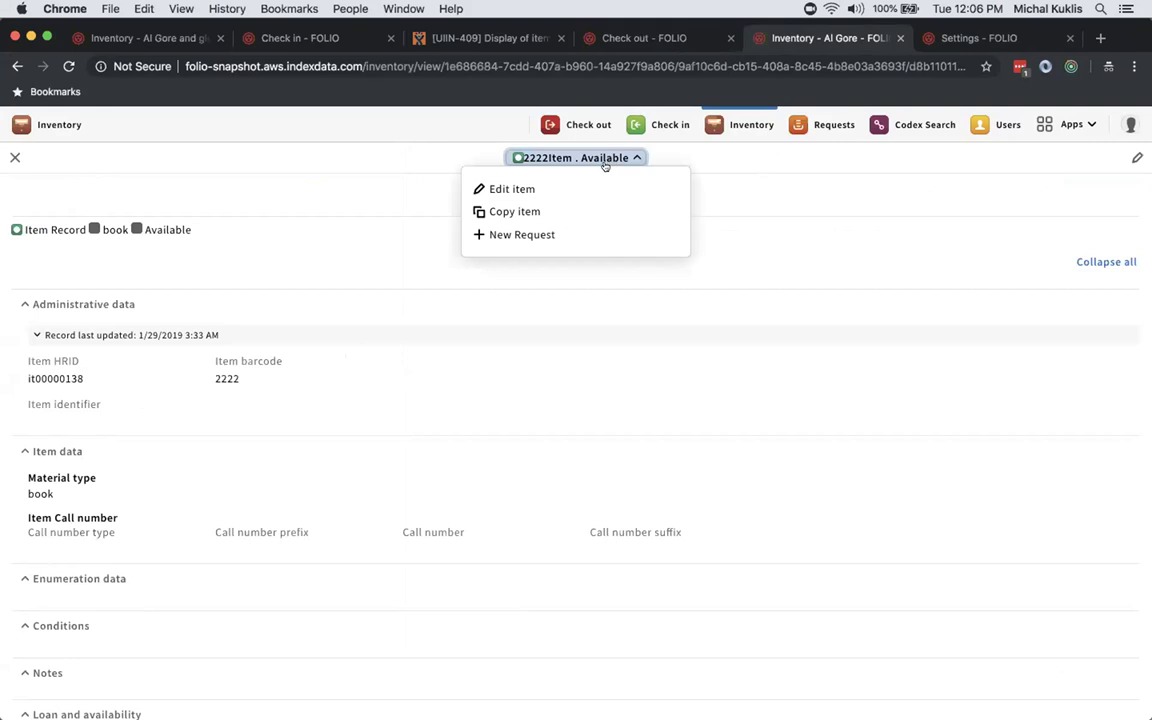
click(550, 236)
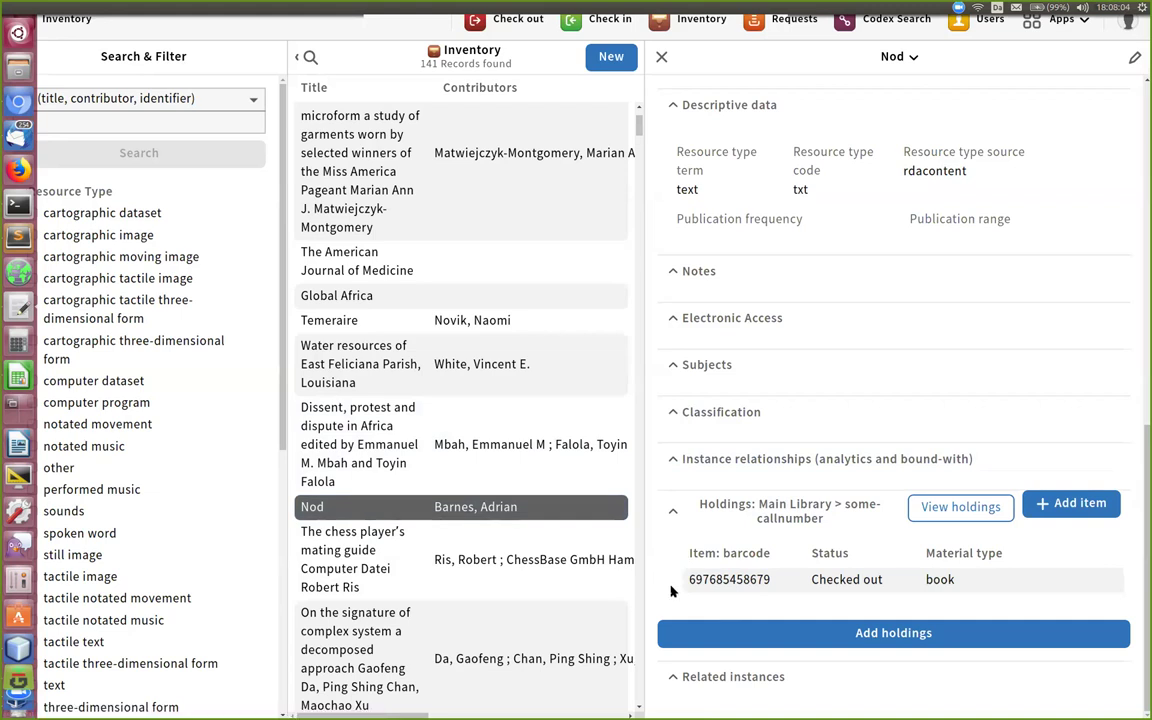
Open the item record under Nod's Main Library holdings and review its loan and availability details
click(728, 584)
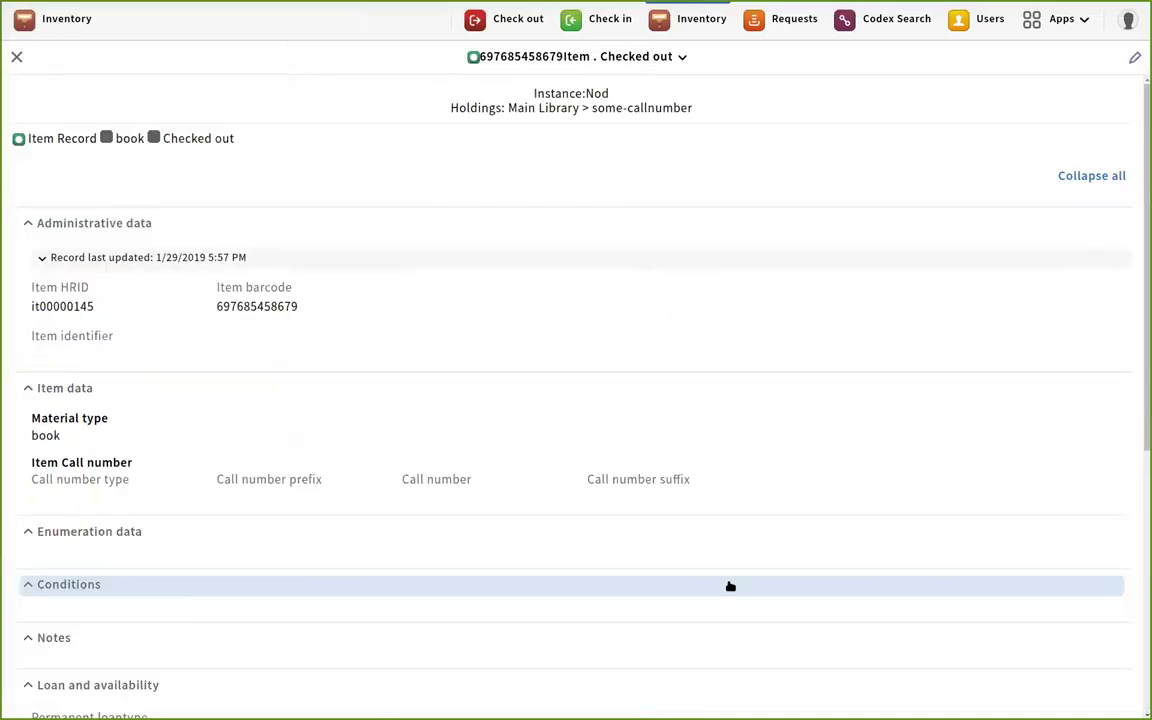
scroll(835, 403, down, 2)
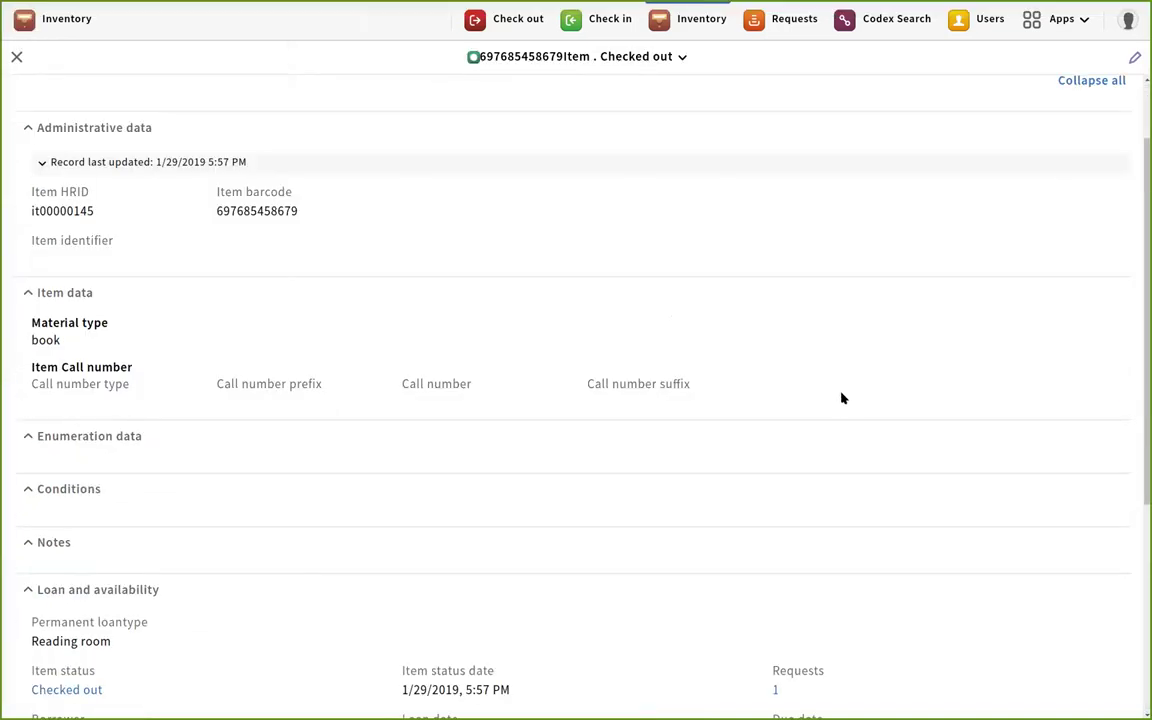
scroll(852, 415, down, 2)
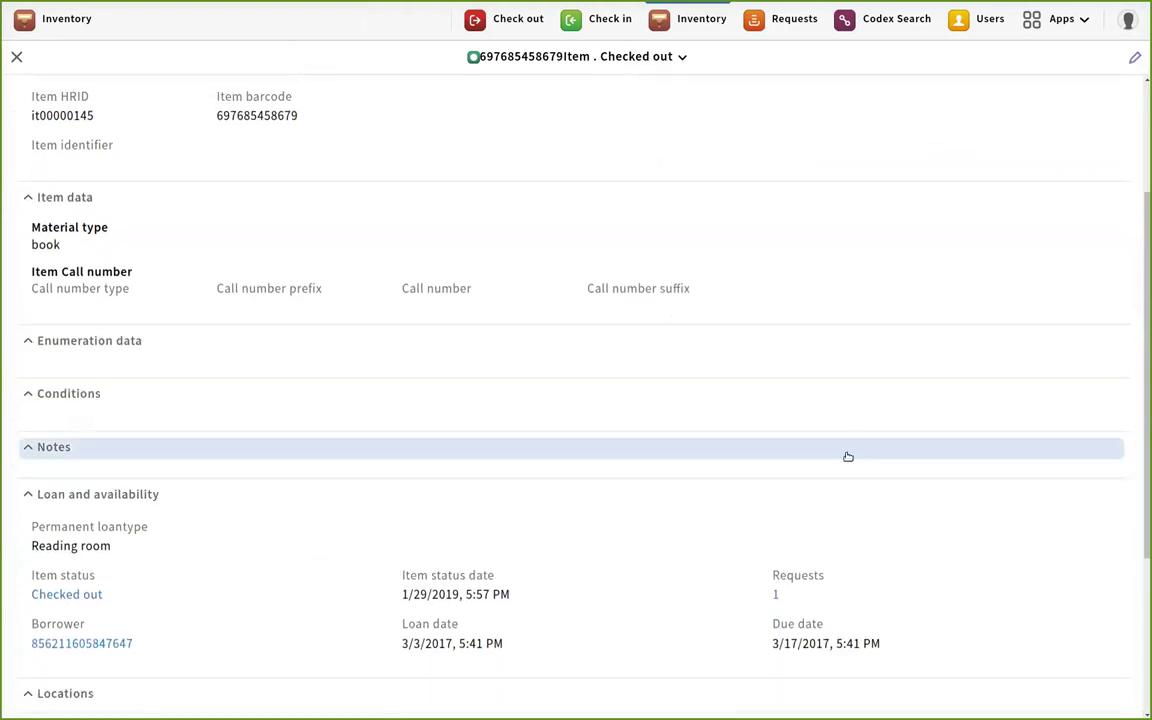
scroll(792, 547, down, 3)
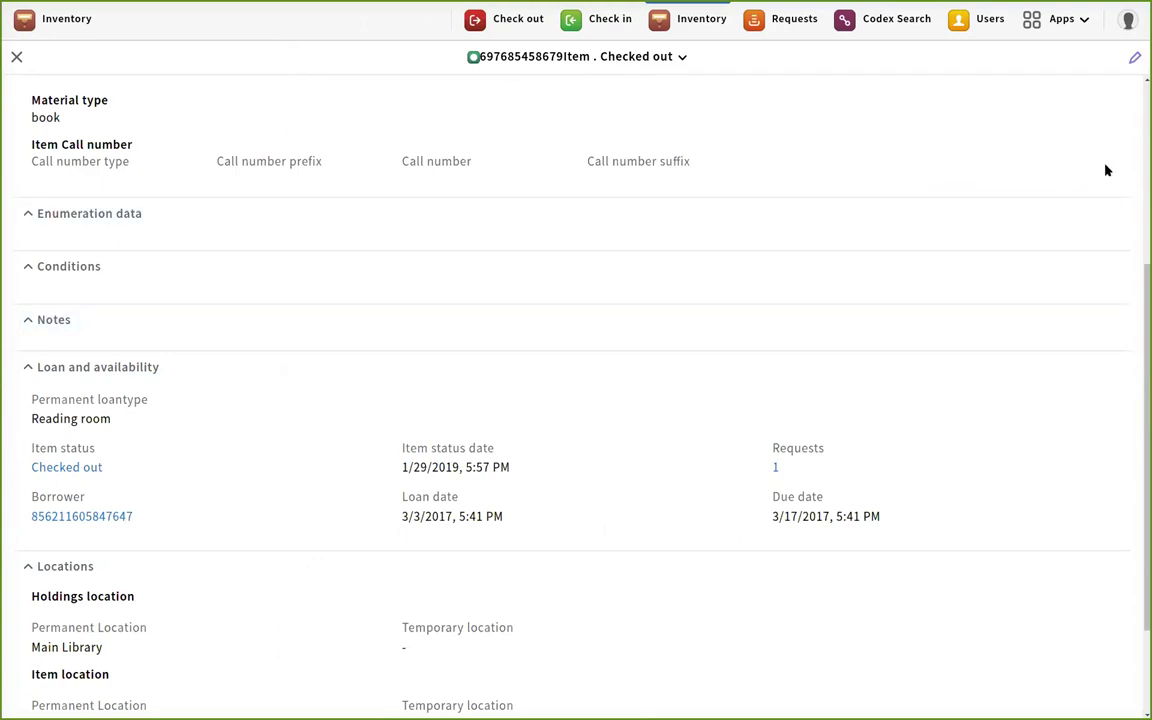
Edit the item and add a staff-only check out note reading "Hold patron's ID at desk while loaned"
click(1136, 58)
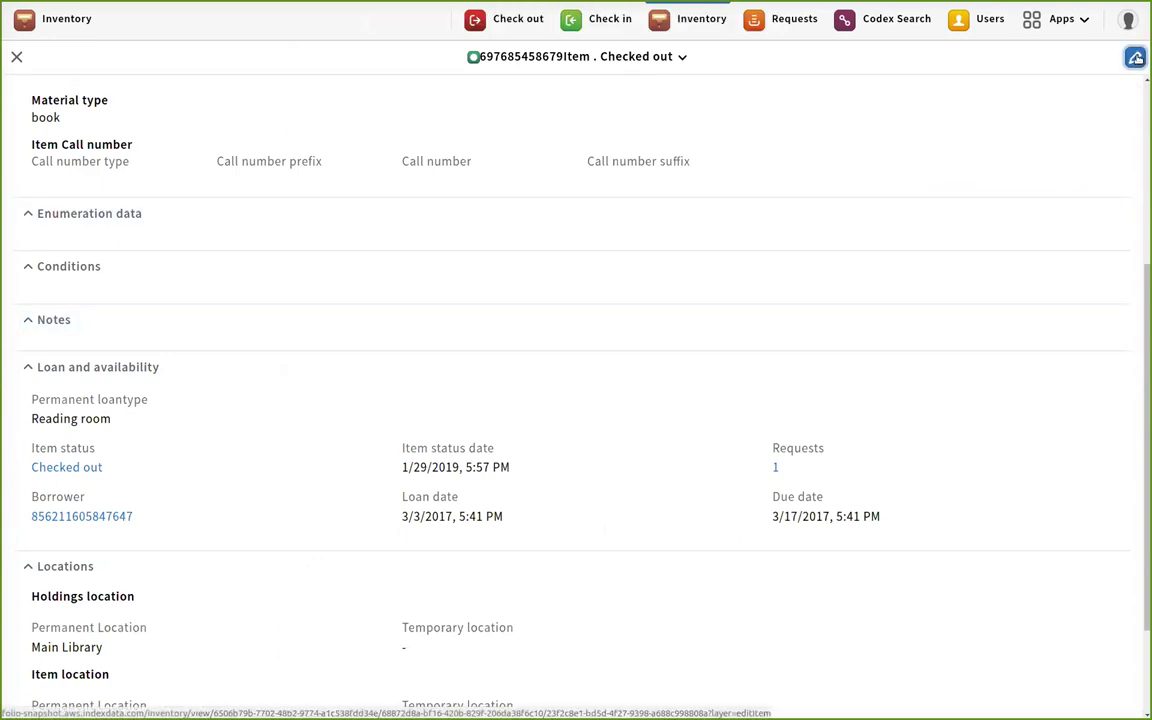
scroll(355, 525, down, 2)
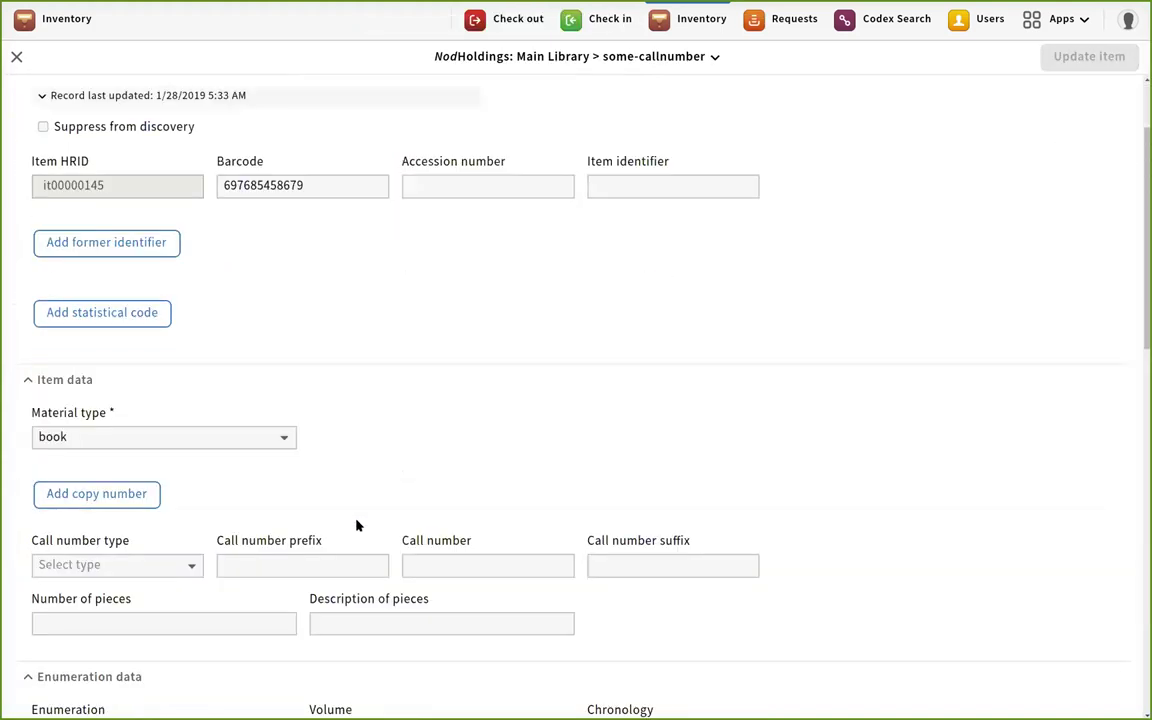
scroll(357, 525, down, 10)
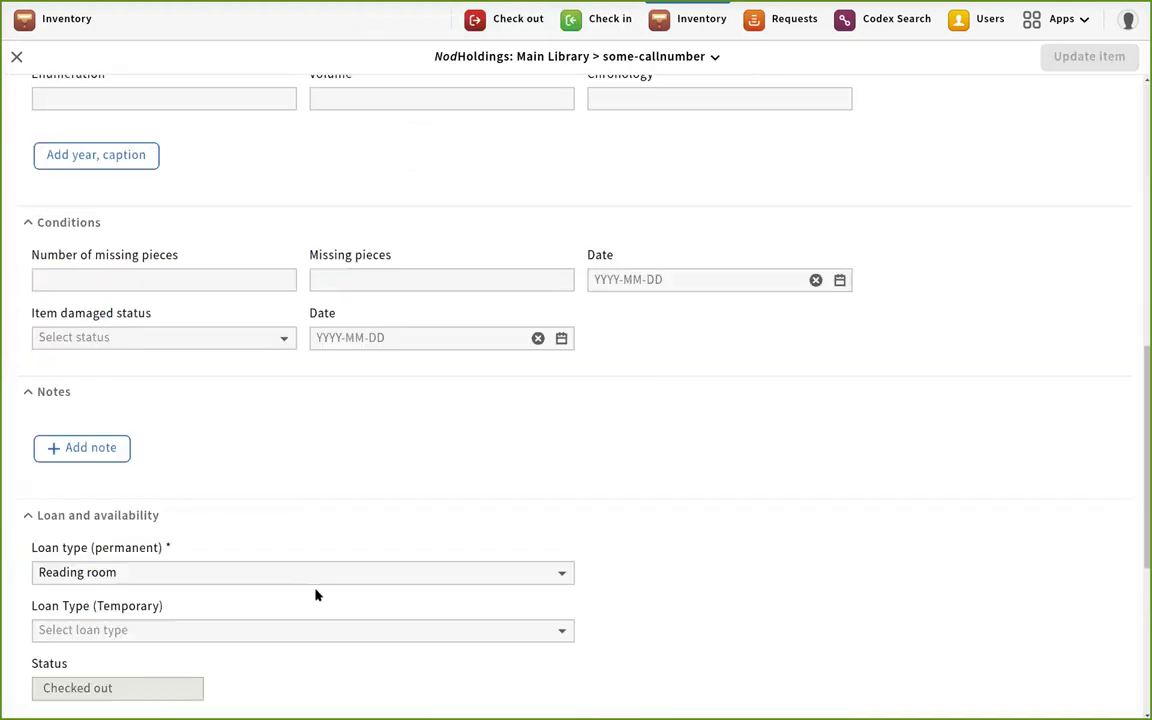
scroll(319, 586, down, 4)
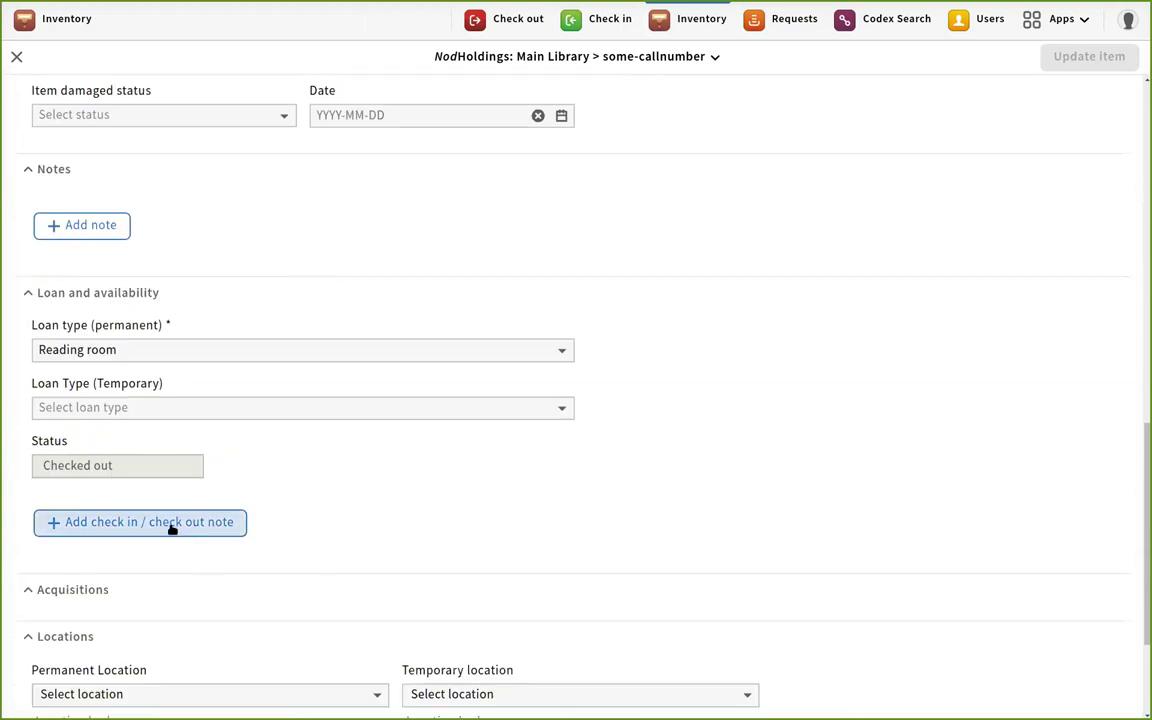
click(172, 527)
click(177, 547)
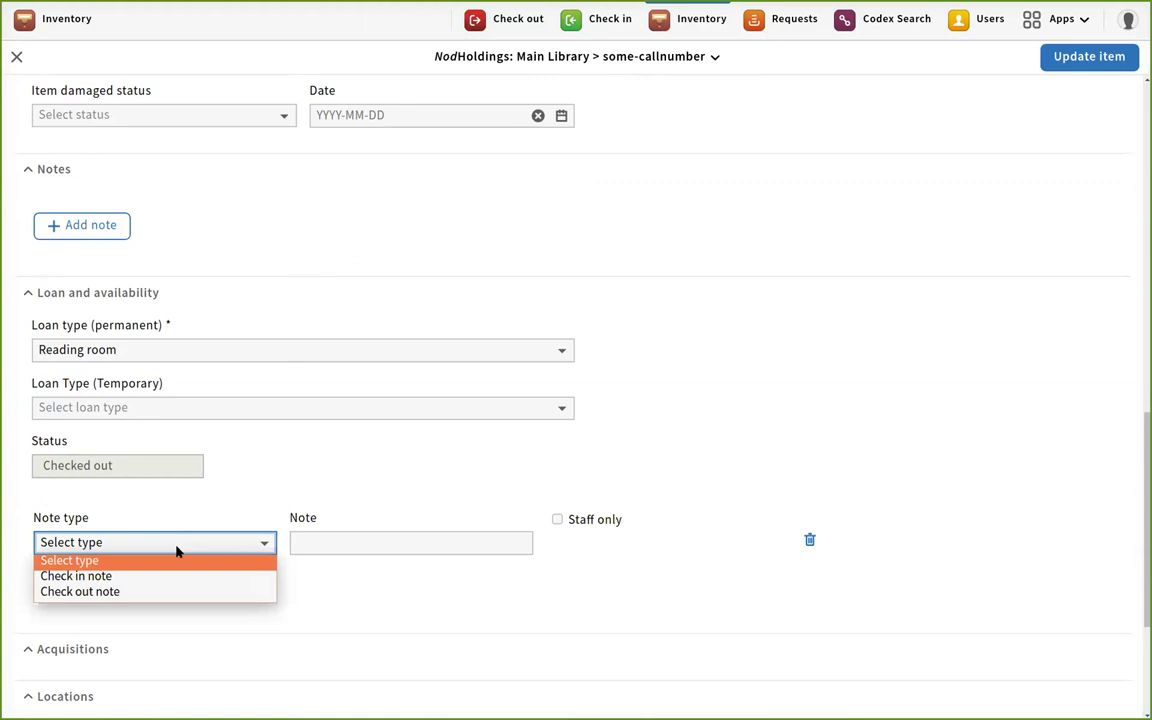
click(165, 598)
click(339, 541)
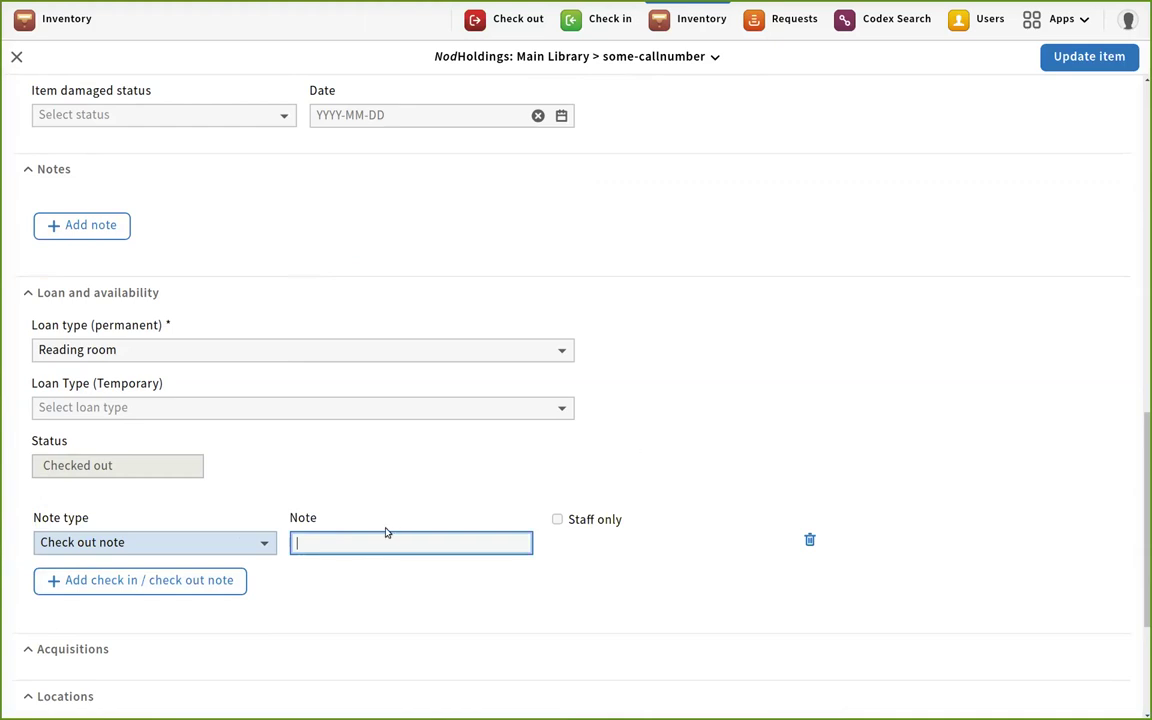
text(Hold patron's ID at desk while loaned)
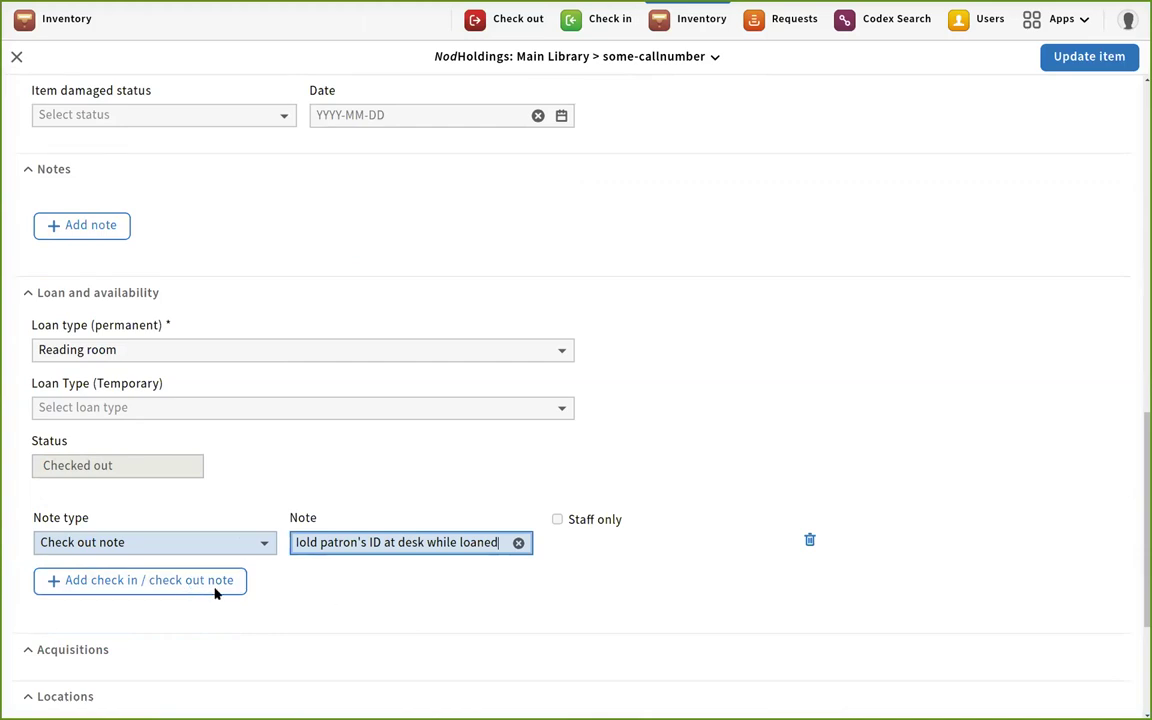
click(557, 520)
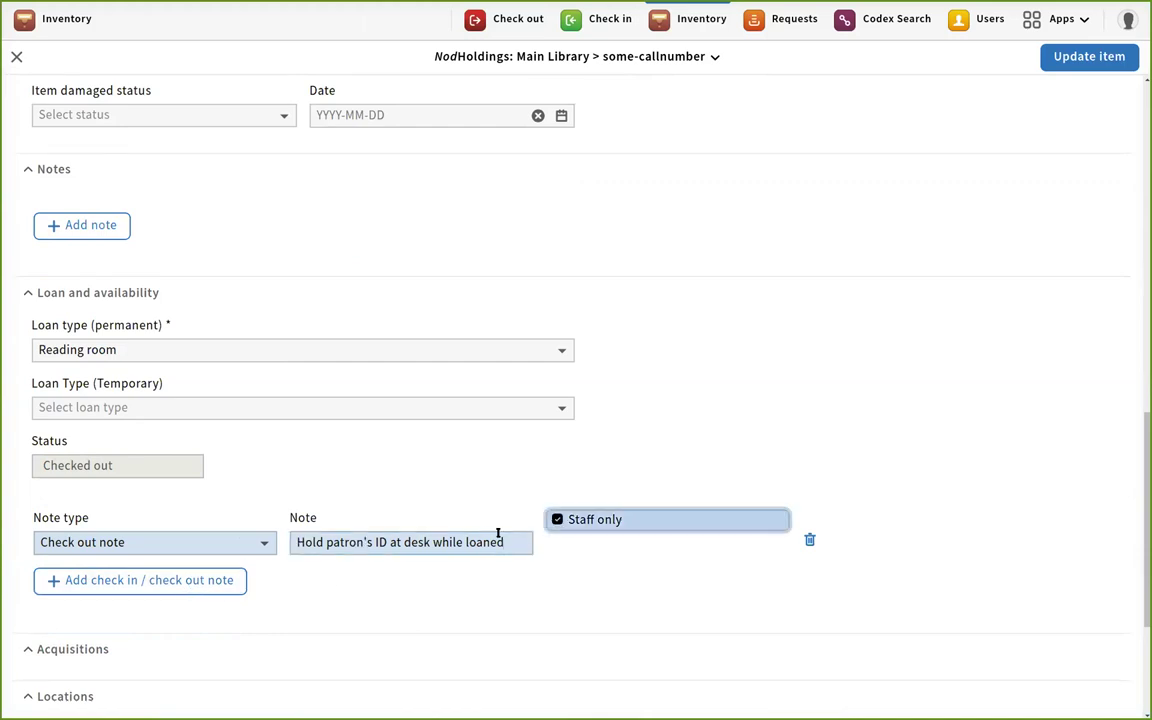
Add a second, staff-only note of type Check in note reading "Return ID to patron"
click(111, 581)
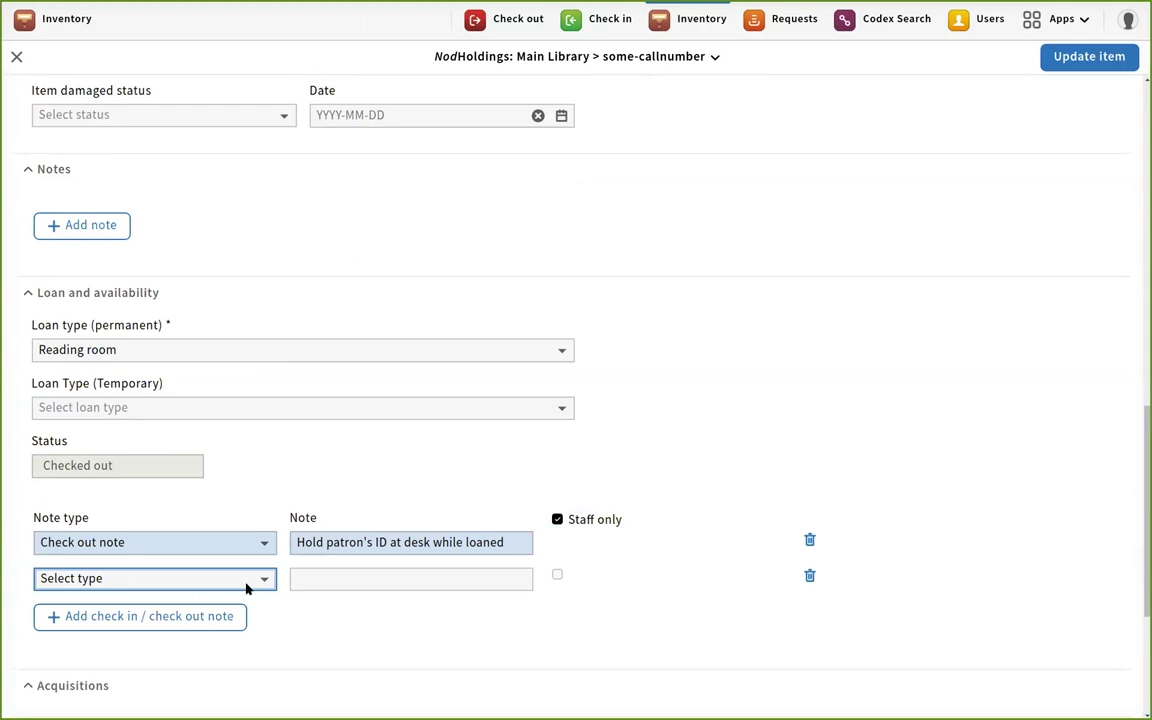
click(263, 584)
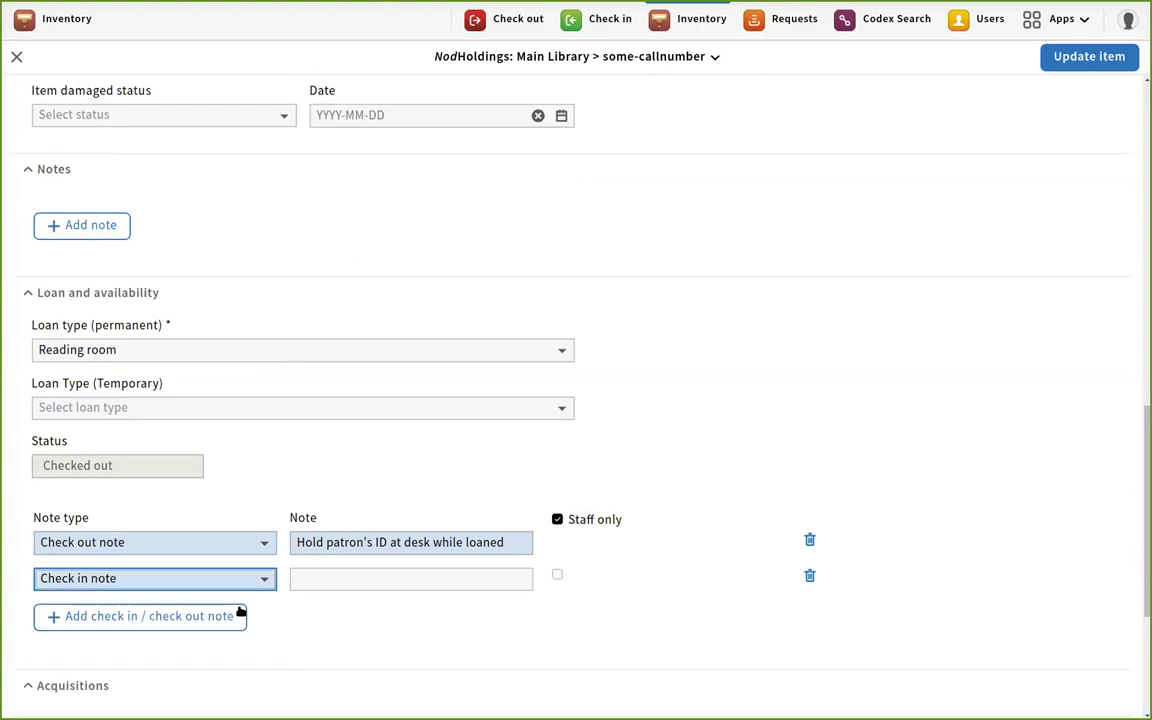
click(335, 580)
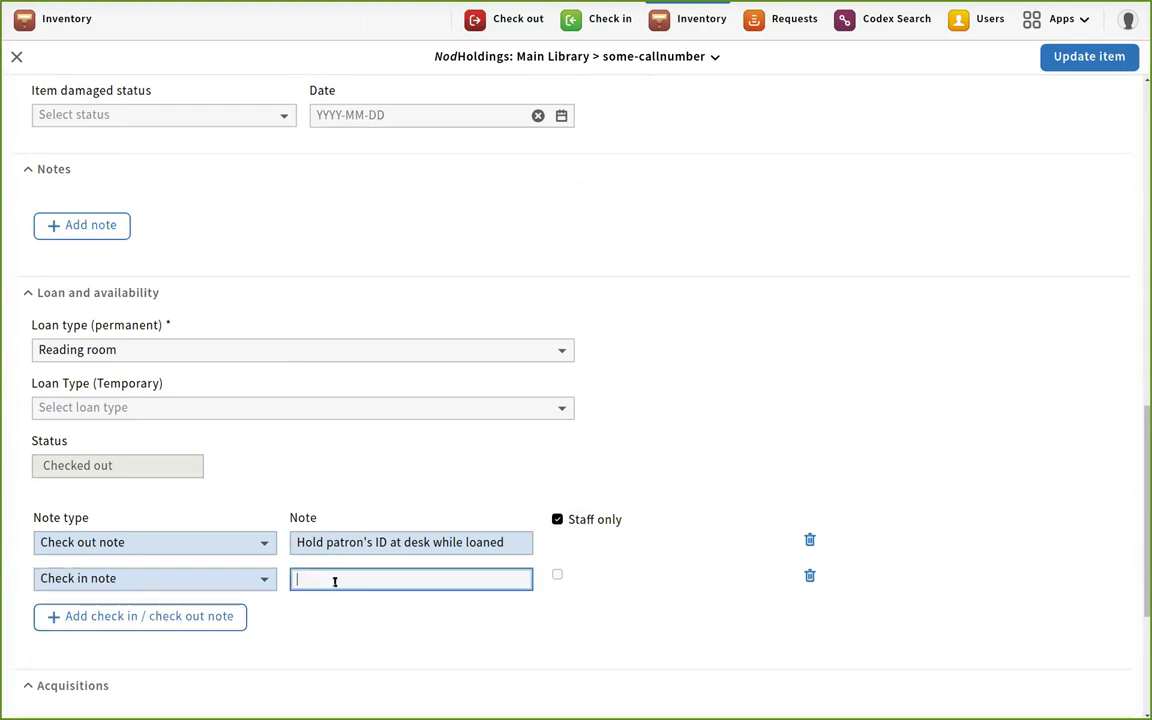
text(Return)
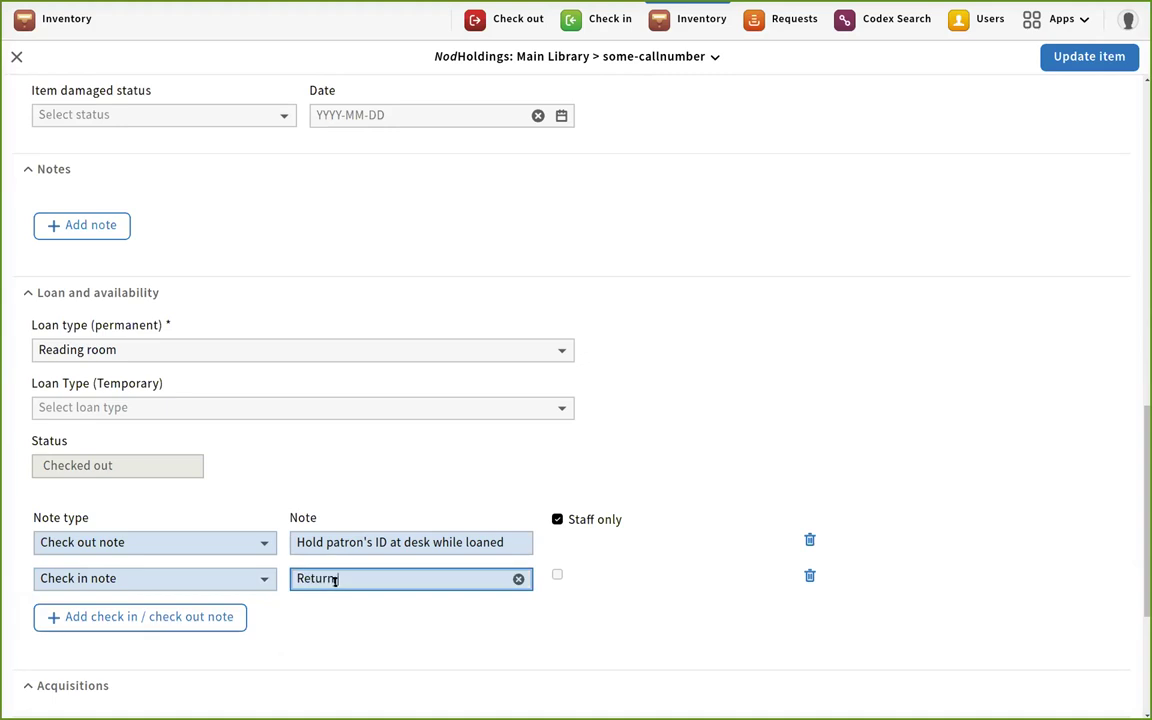
text( ID to patron)
click(557, 575)
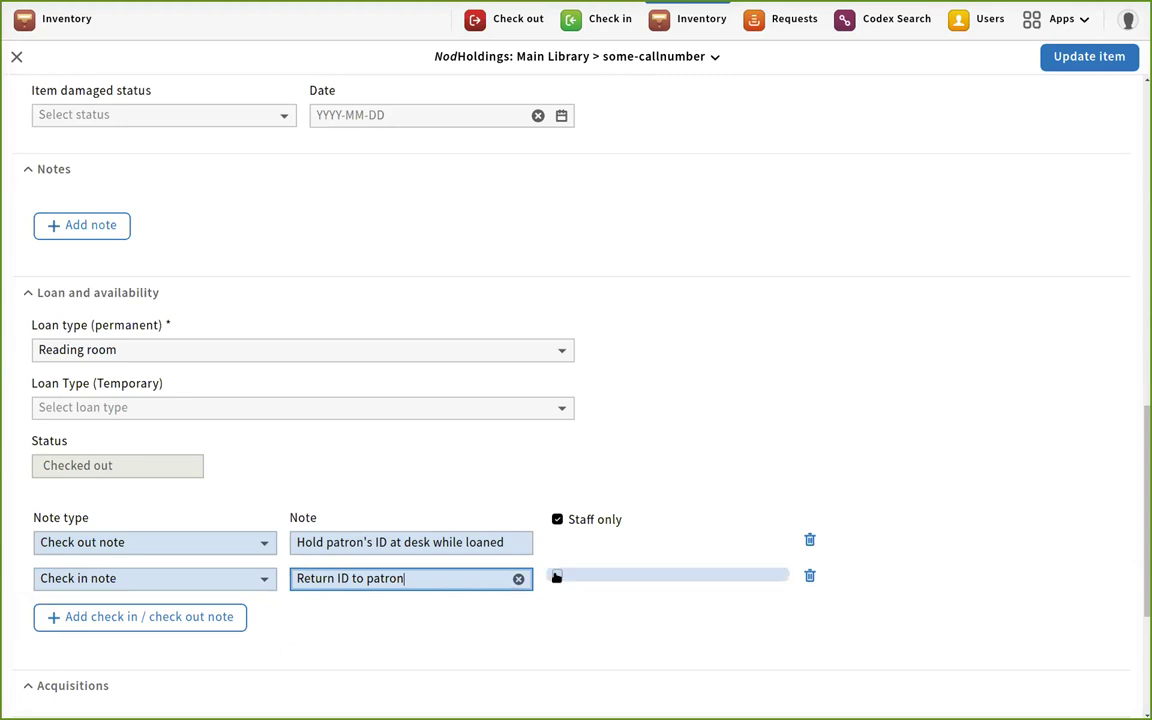
Discard the surplus empty note row and save the updated item record
click(195, 617)
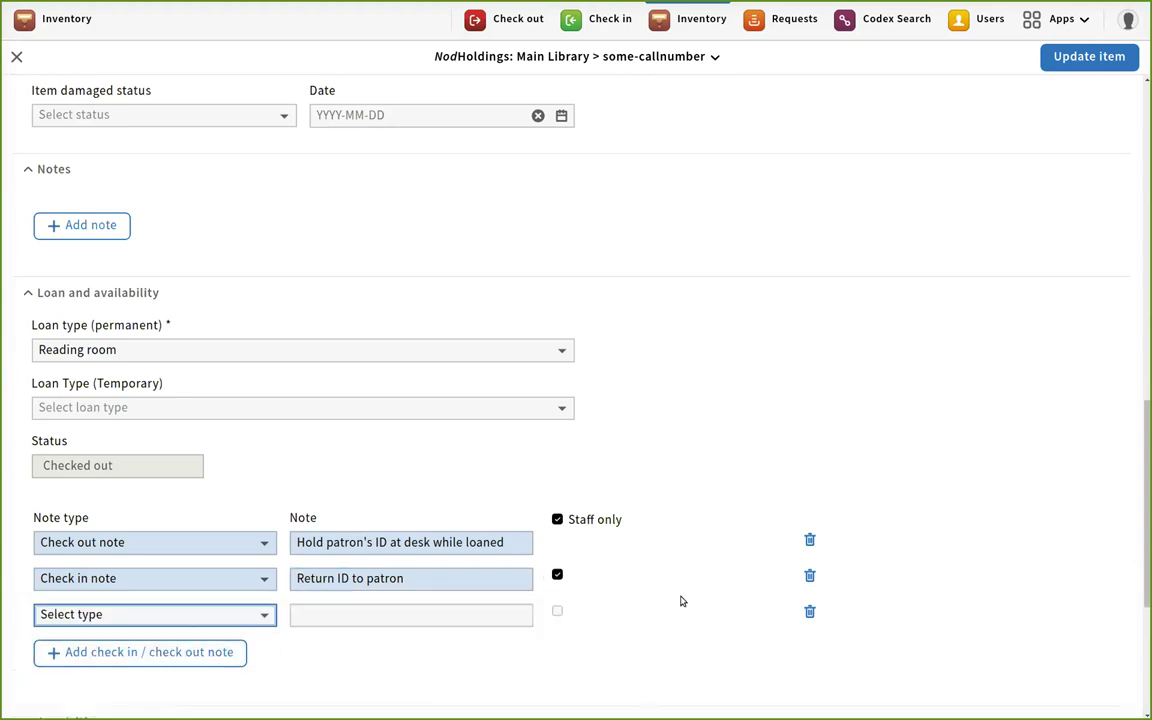
click(810, 611)
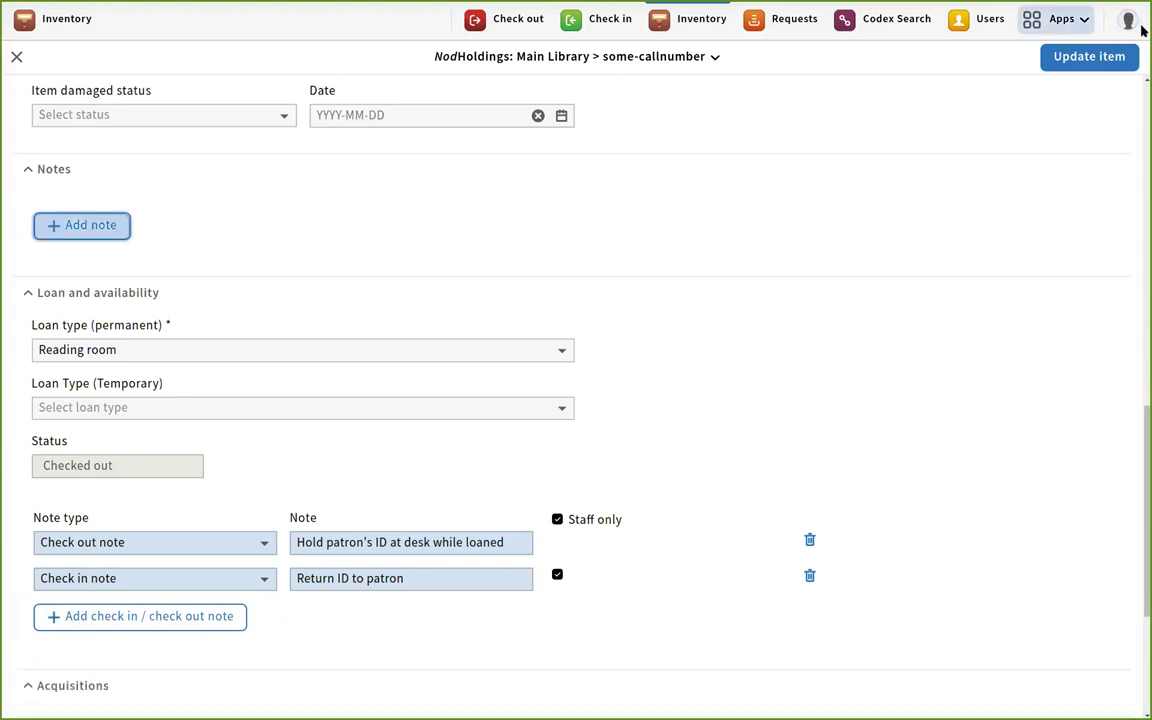
click(1090, 56)
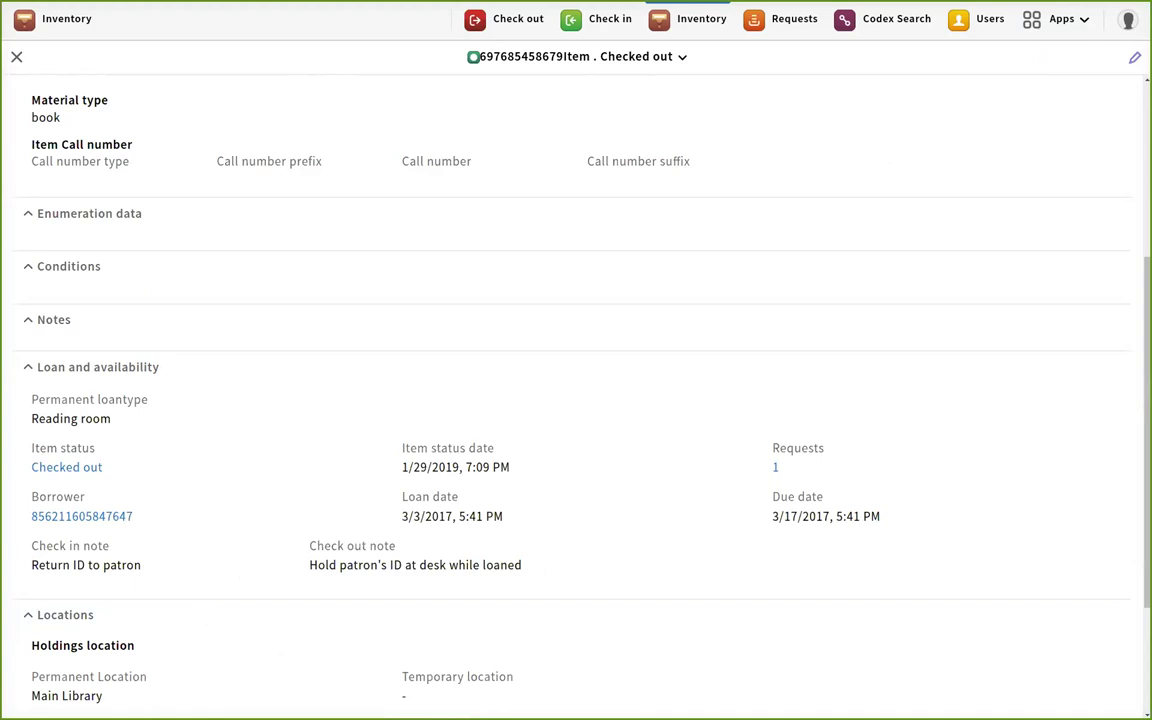
key(F11)
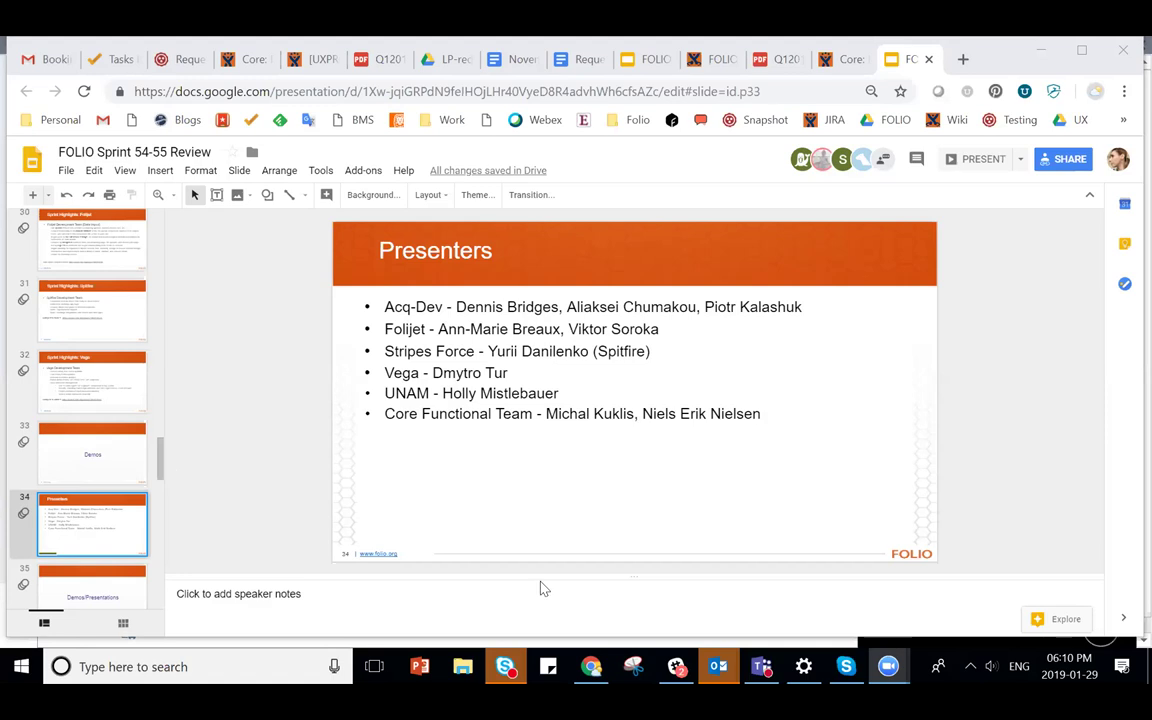
In the FOLIO Sprint 54-55 Review presentation in Google Slides, go to slide 35, Demos/Presentations
mouse_move(505, 666)
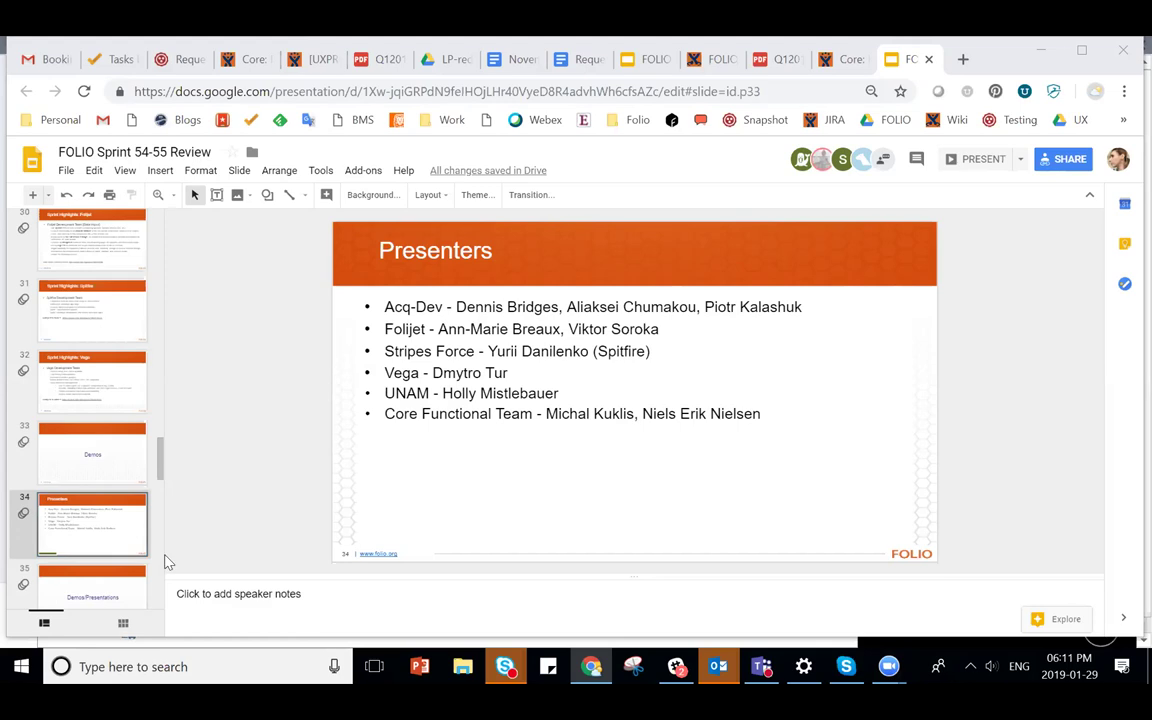
scroll(117, 483, down, 1)
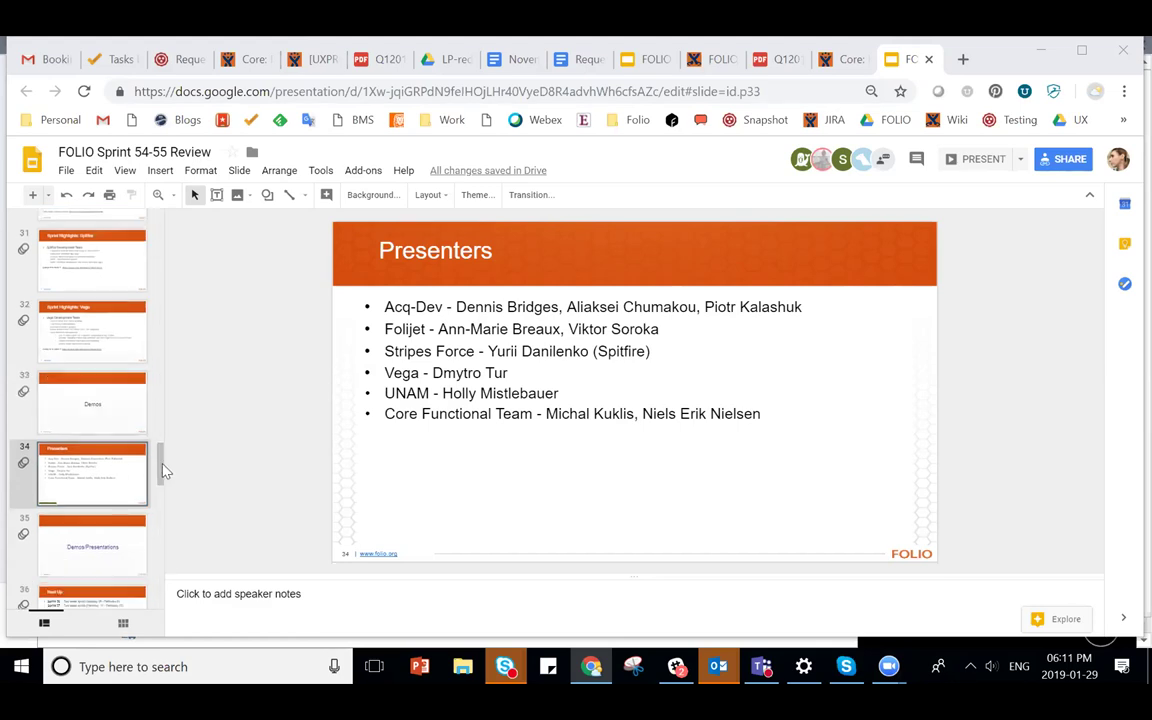
drag(159, 463, 159, 476)
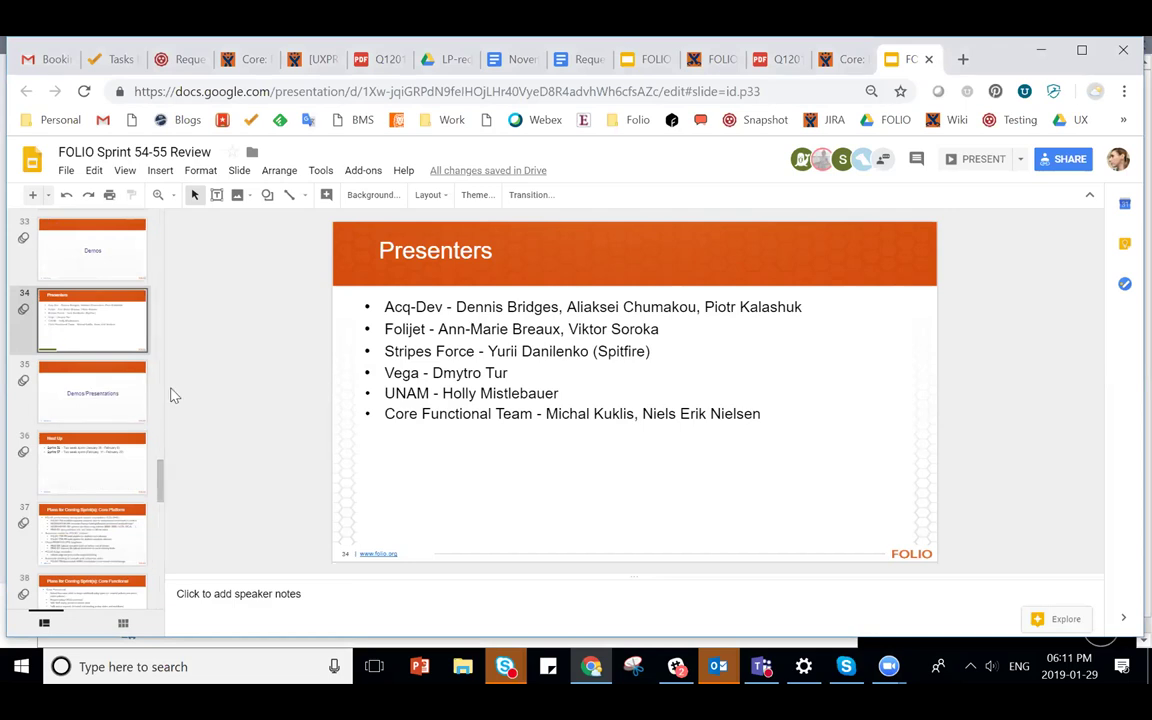
click(110, 390)
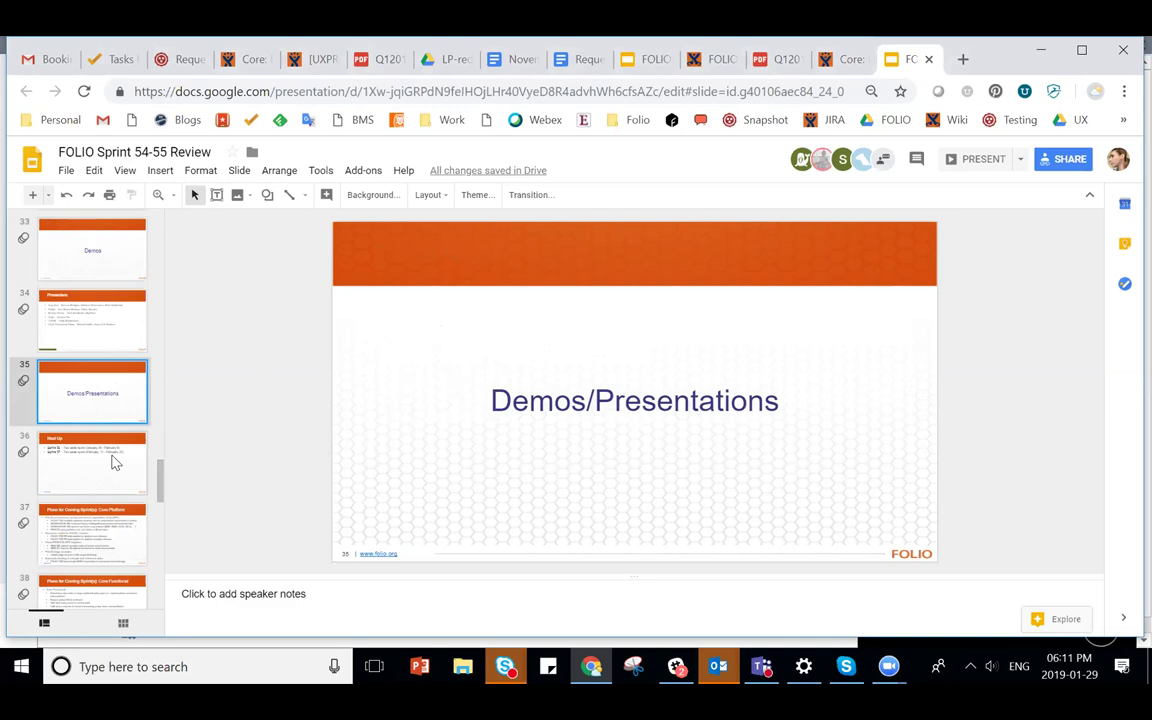
Start the slideshow and advance through the Q4 QA Update slides on escaped defects and performance to the Questions slide
click(127, 172)
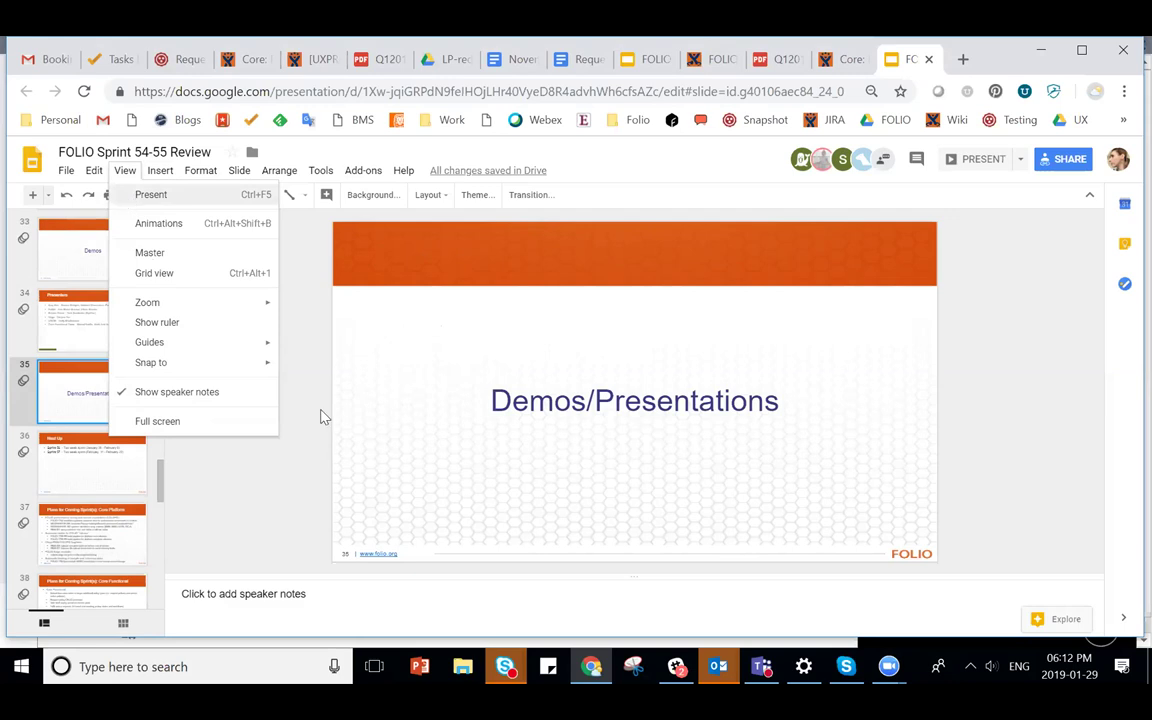
key(ctrl+F5)
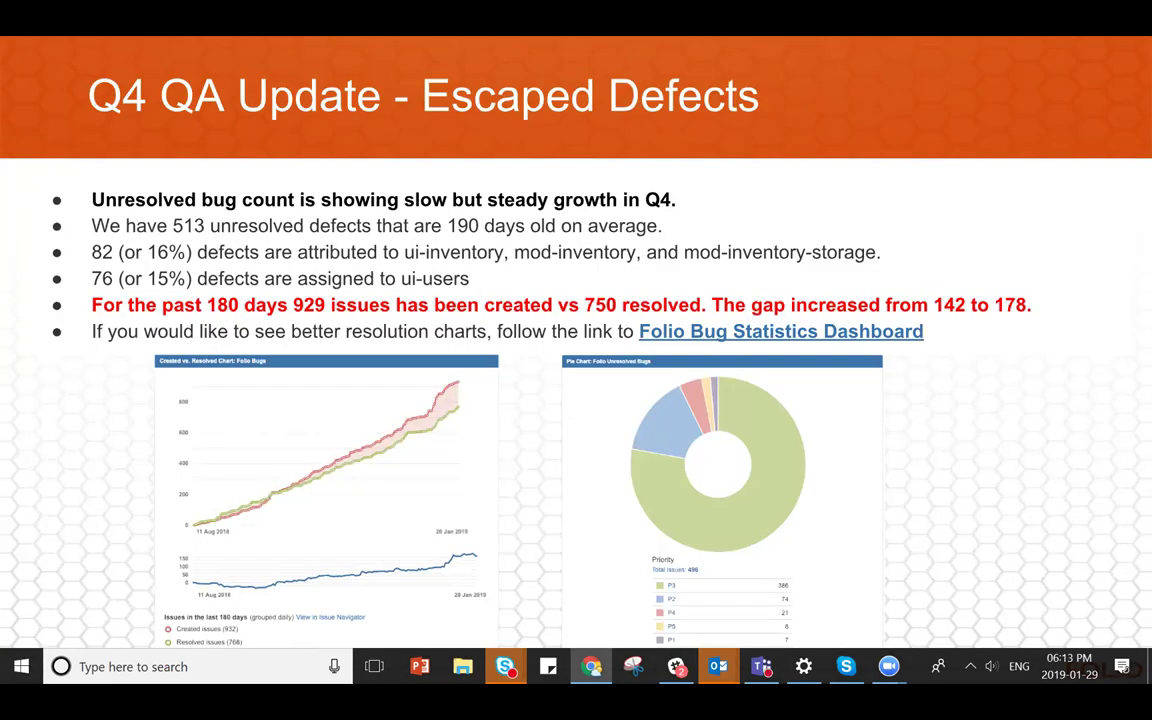
key(Right)
key(Right)
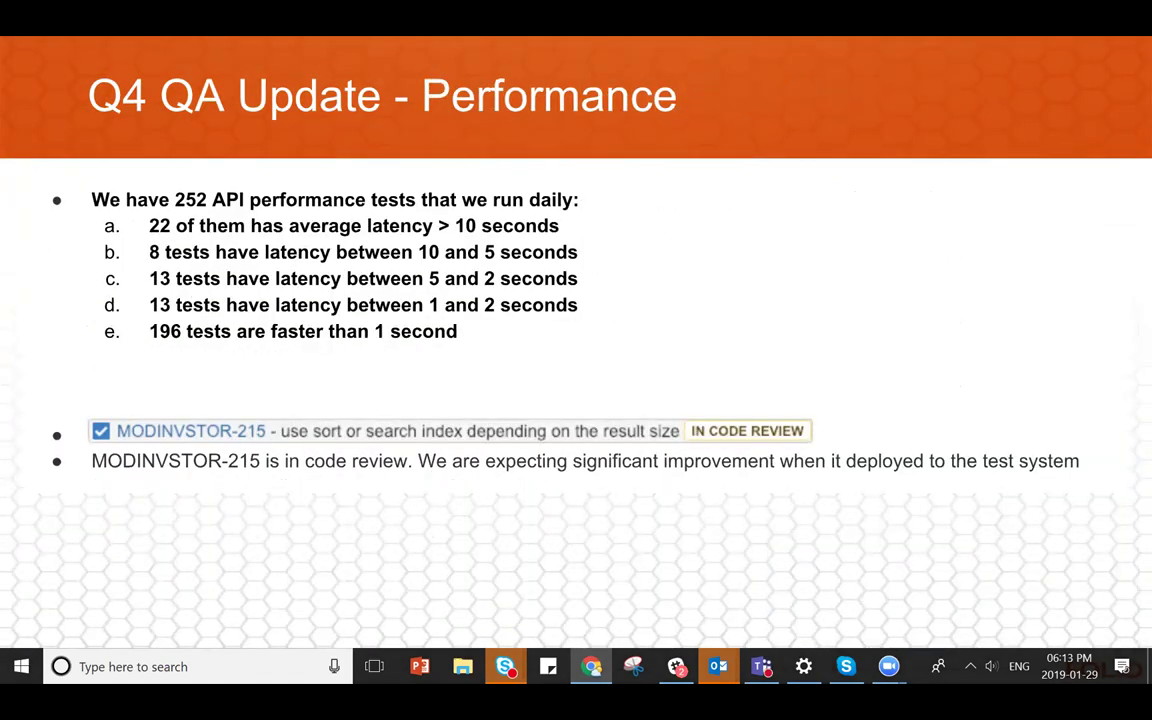
key(Right)
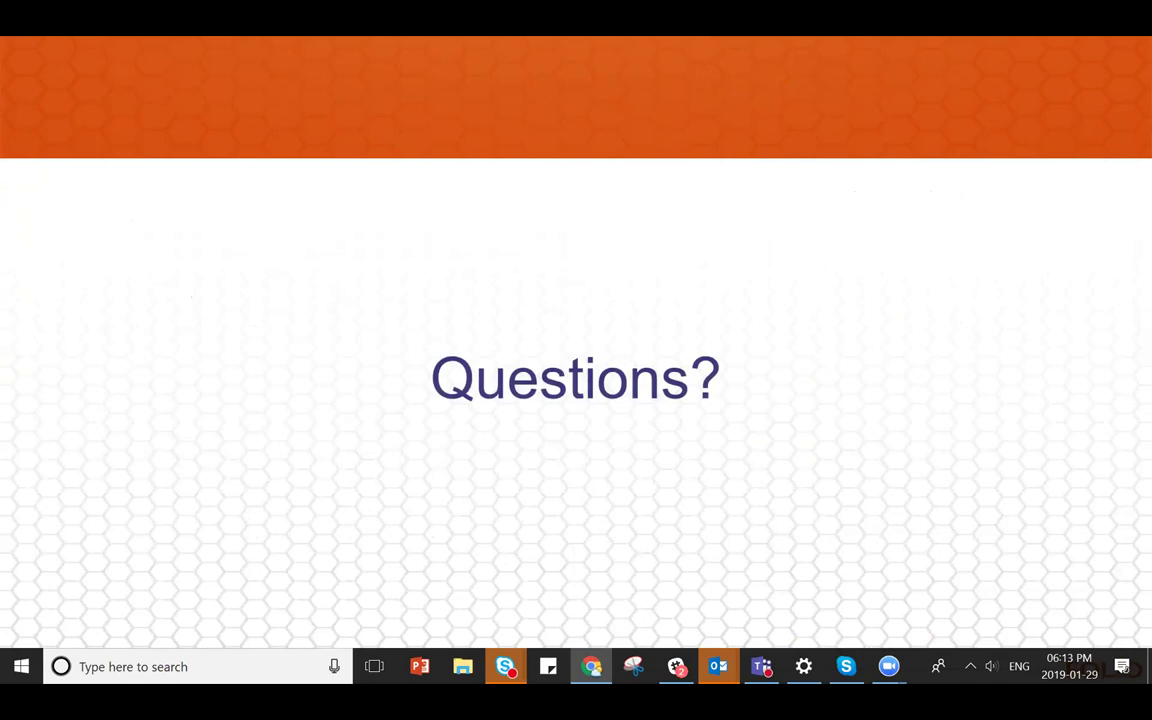